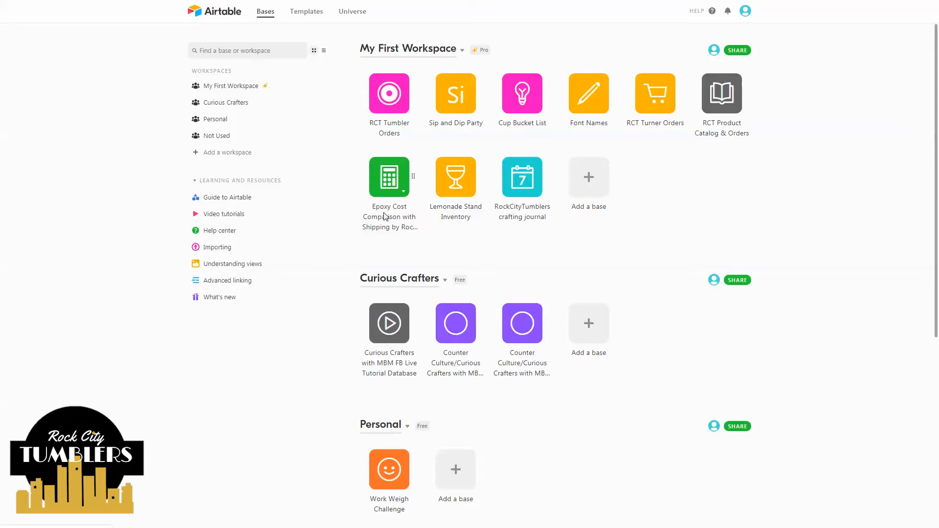
- Open the epoxy cost comparison base, then return to the bases home page
left_click(389, 182)
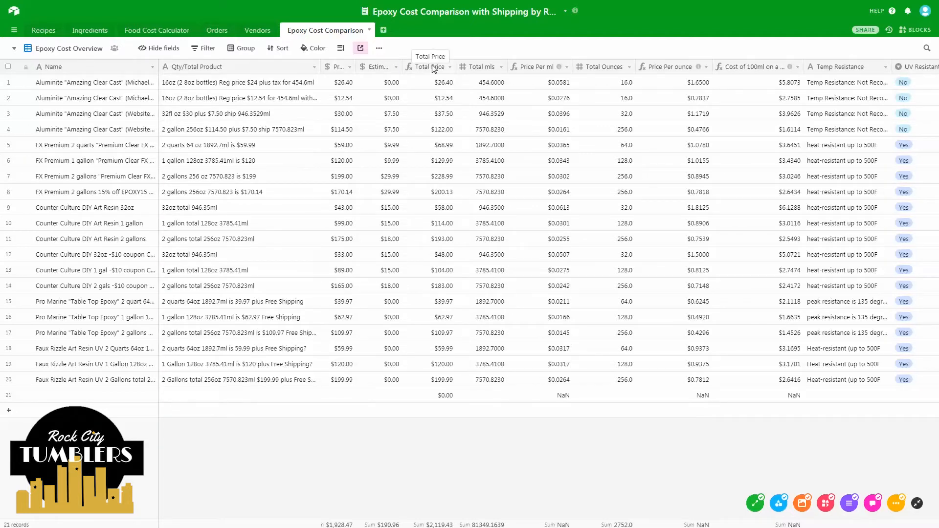
left_click(15, 17)
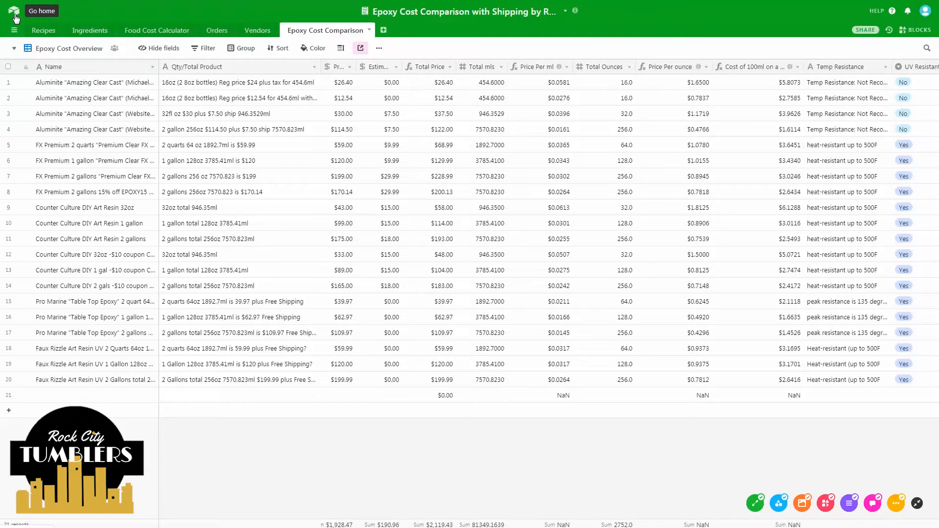
left_click(15, 17)
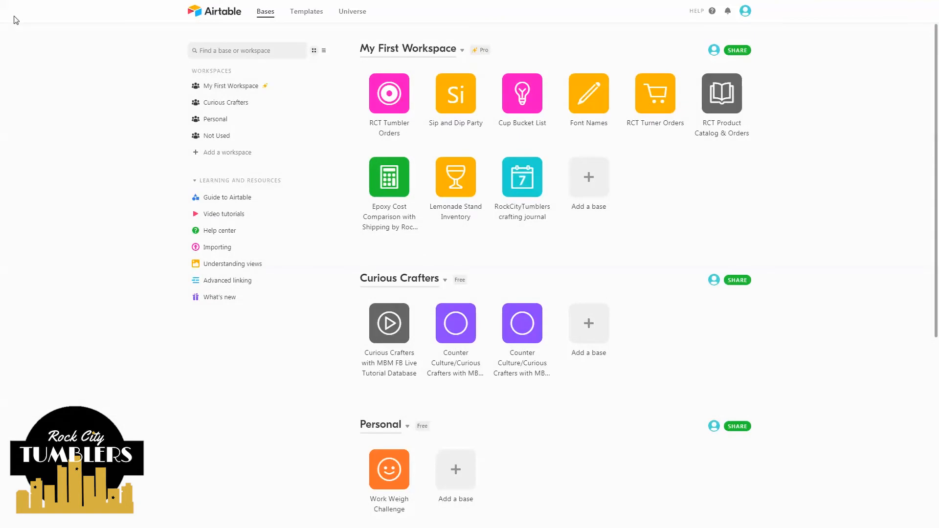
- Open the RCT Tumbler Orders base and browse the Sales grid, checking row 59's Tumbler Type choices
left_click(394, 93)
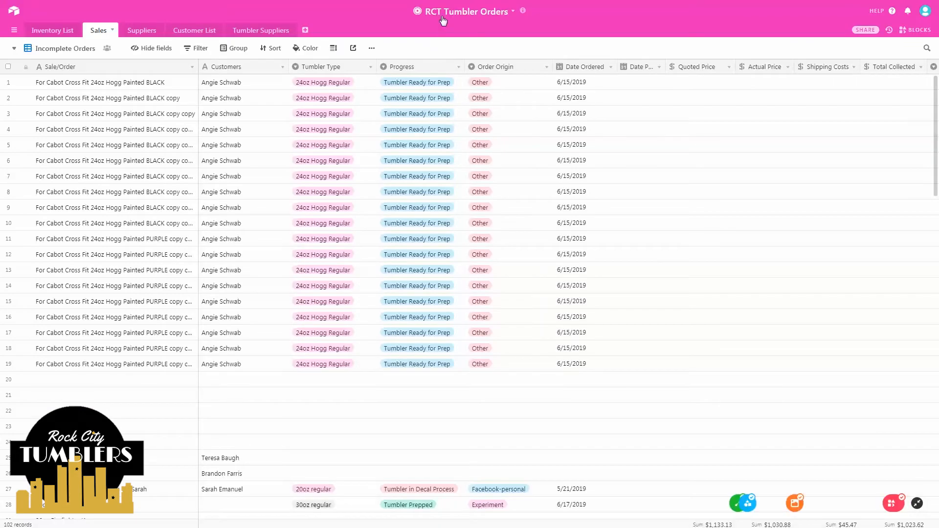
scroll(151, 162, "down", 18)
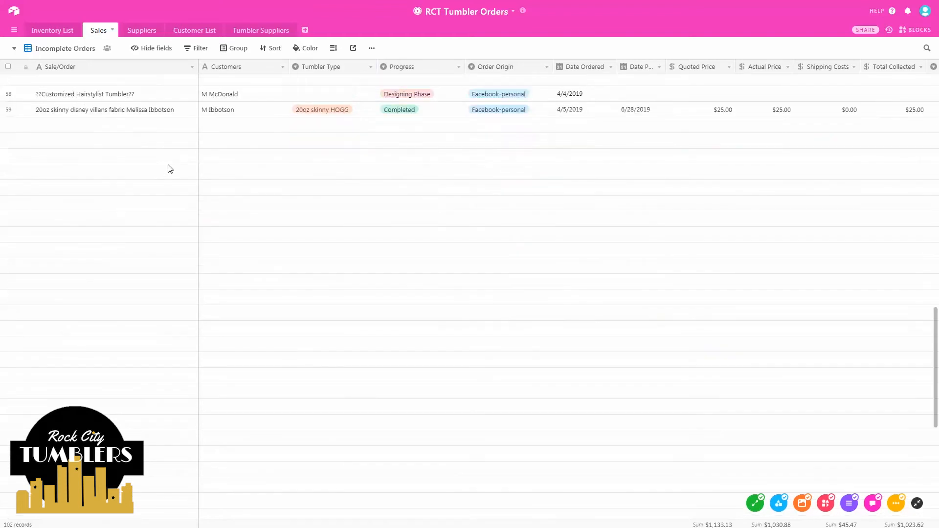
scroll(170, 168, "up", 2)
scroll(169, 168, "up", 2)
scroll(162, 162, "down", 6)
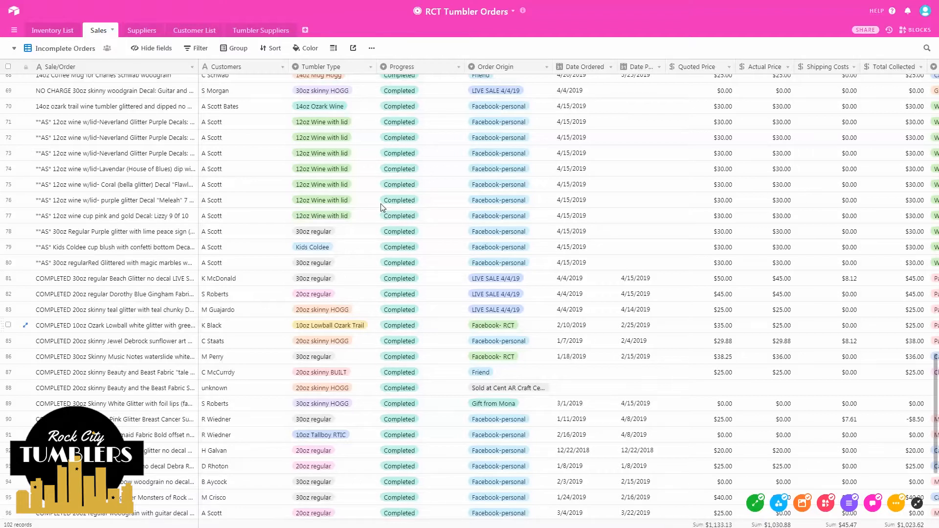
scroll(415, 252, "up", 3)
scroll(414, 242, "up", 1)
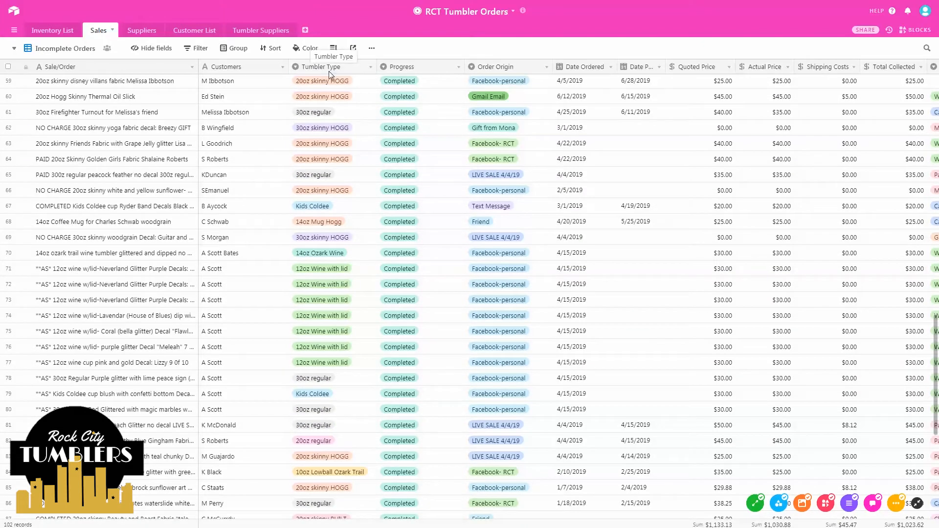
left_click_drag(340, 82, 341, 88)
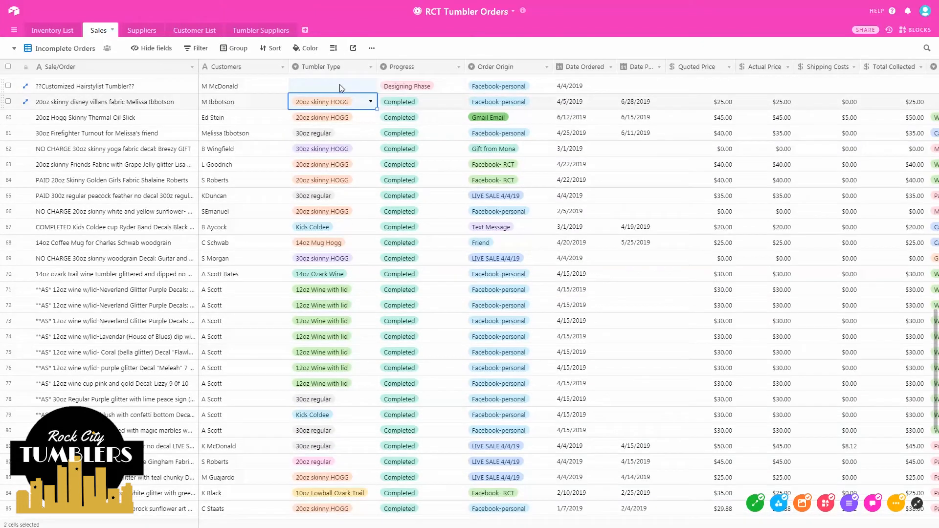
left_click(368, 102)
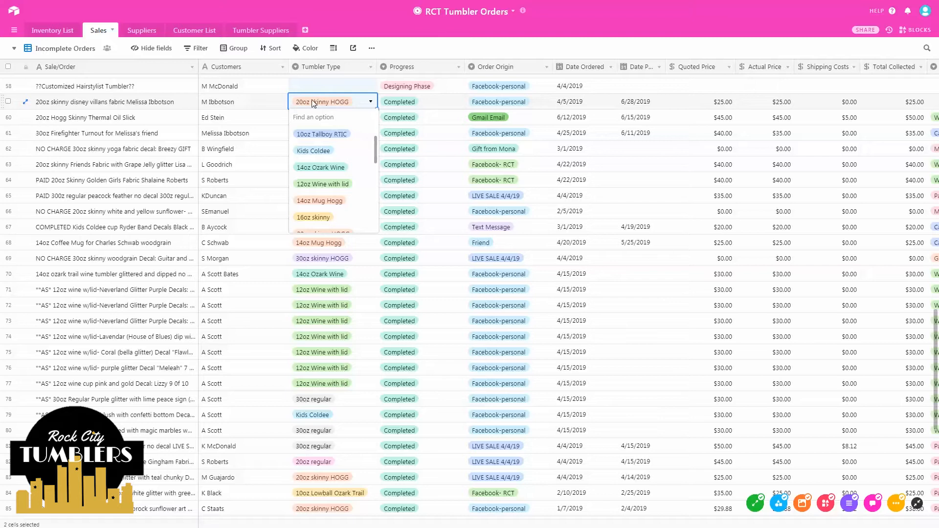
left_click(359, 102)
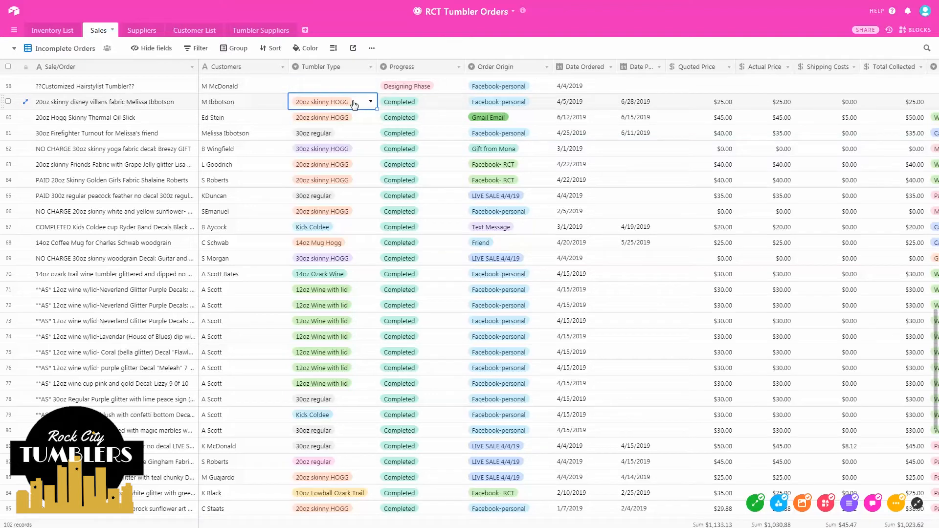
scroll(149, 205, "up", 15)
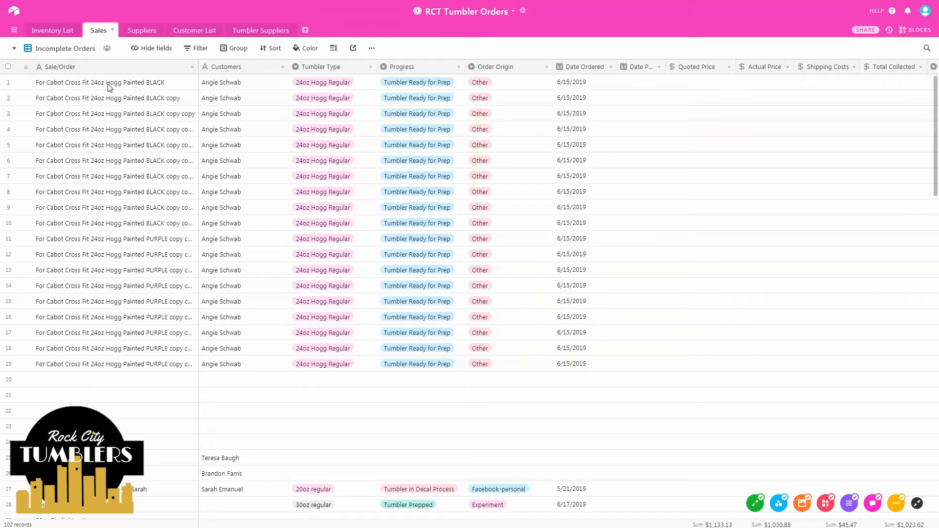
- Show the Sales views list (Main View, Only Cash Sales, Incomplete Orders) with Form under Add a view
left_click(87, 48)
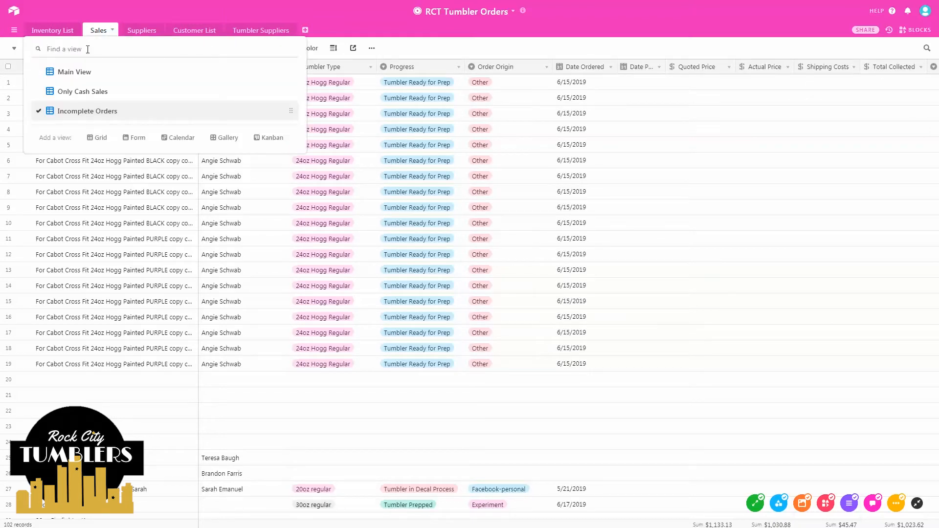
left_click(101, 38)
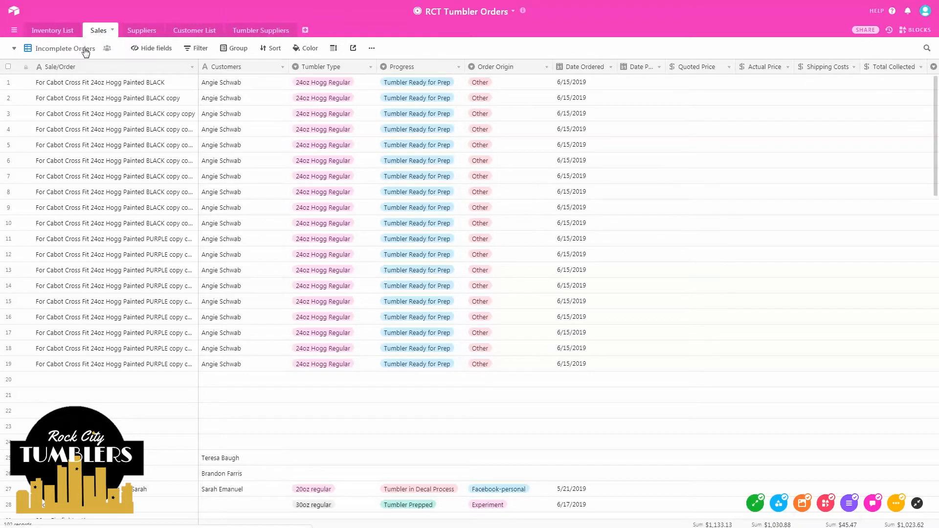
scroll(194, 261, "down", 4)
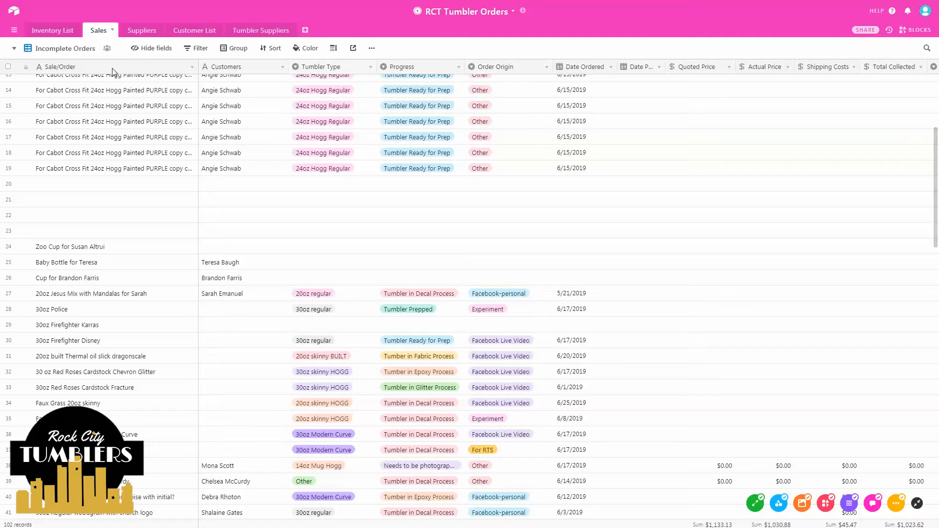
scroll(128, 182, "up", 1)
scroll(128, 182, "up", 3)
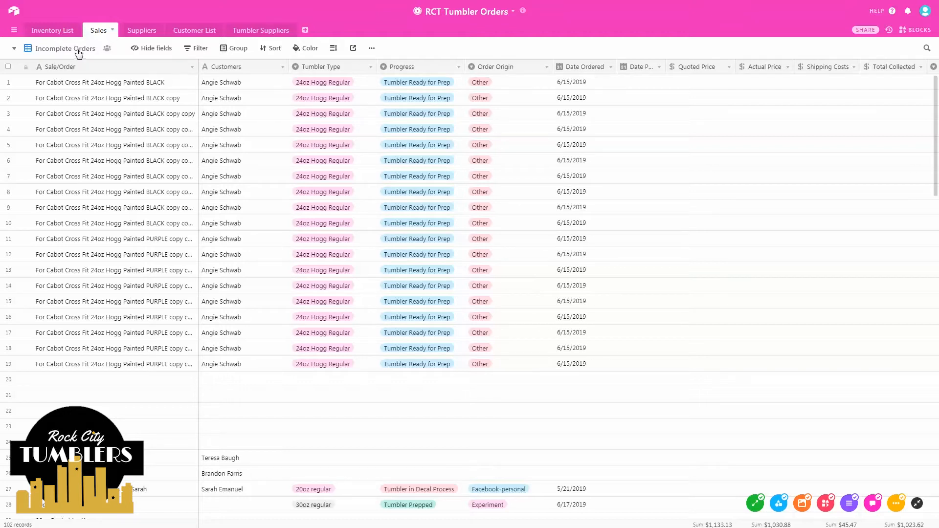
left_click(50, 51)
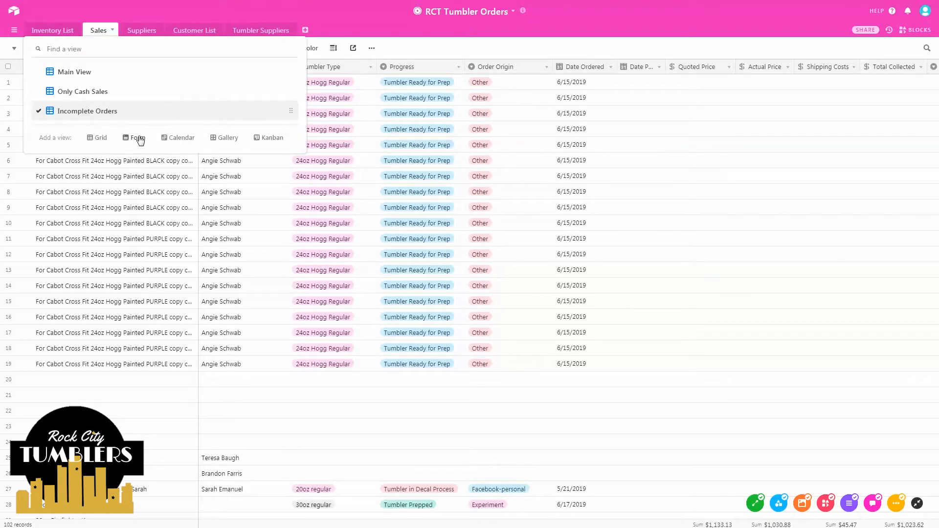
mouse_move(140, 142)
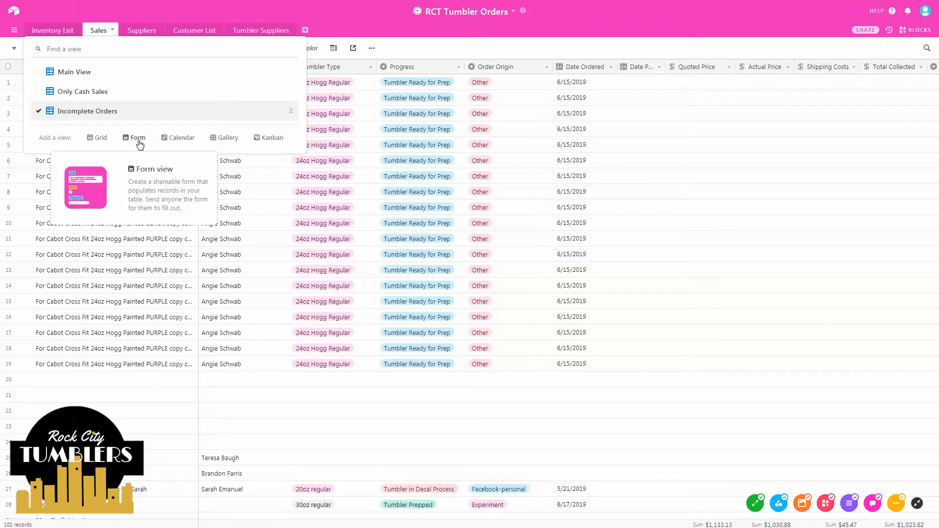
- Add a new Form view to the Sales table and select its Sale/Order question
left_click(139, 138)
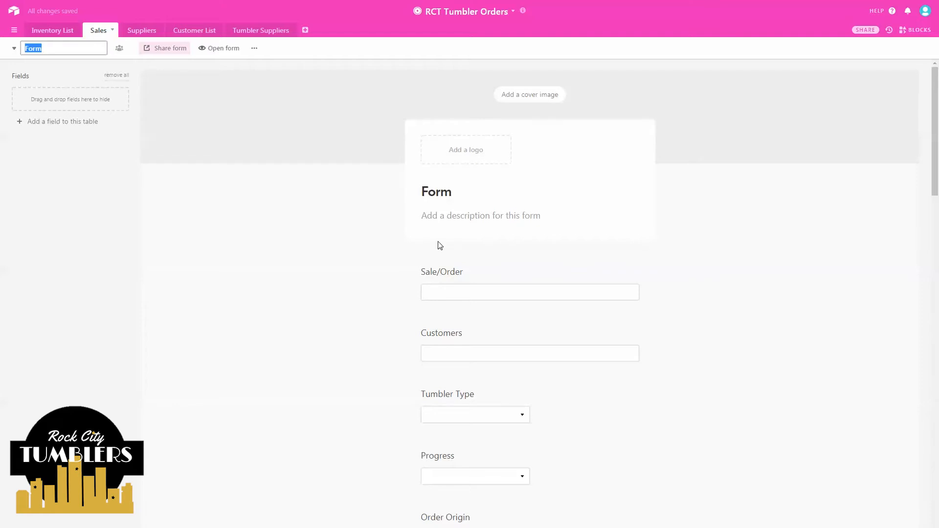
scroll(444, 351, "down", 1)
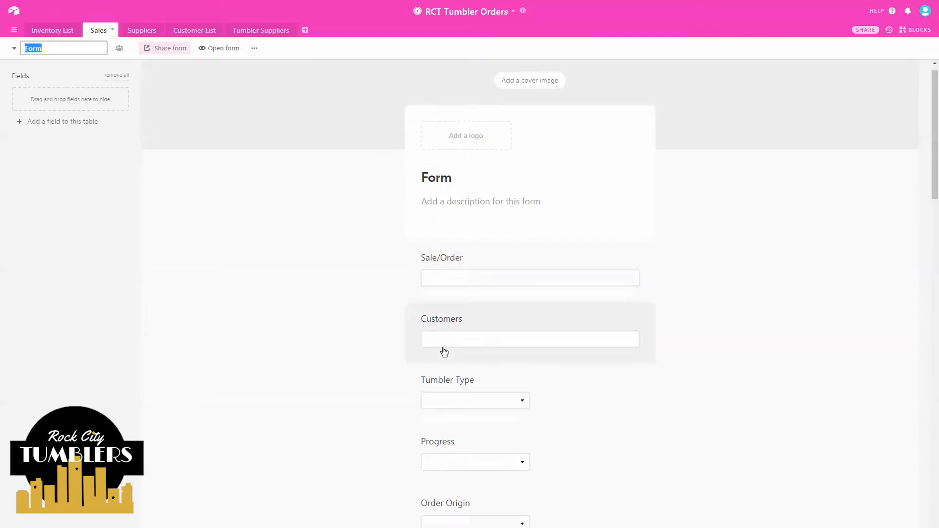
scroll(444, 351, "down", 4)
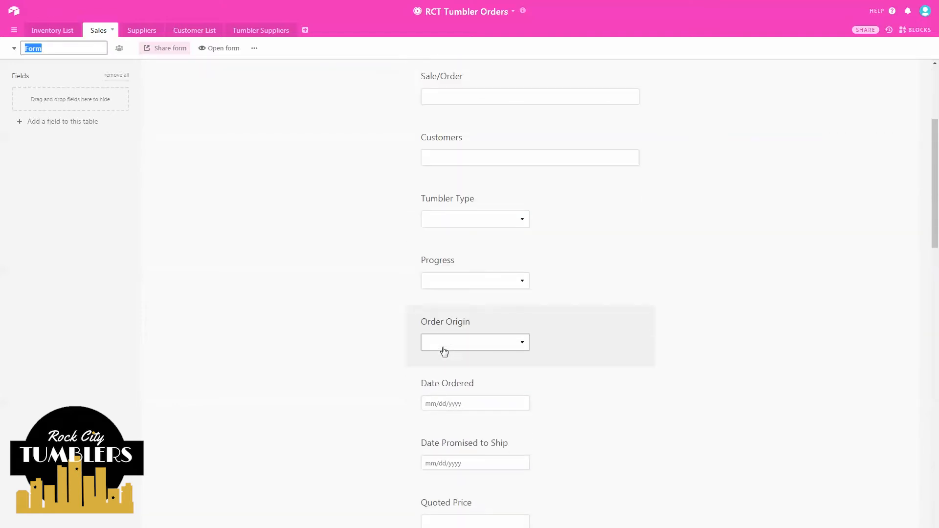
scroll(444, 352, "down", 9)
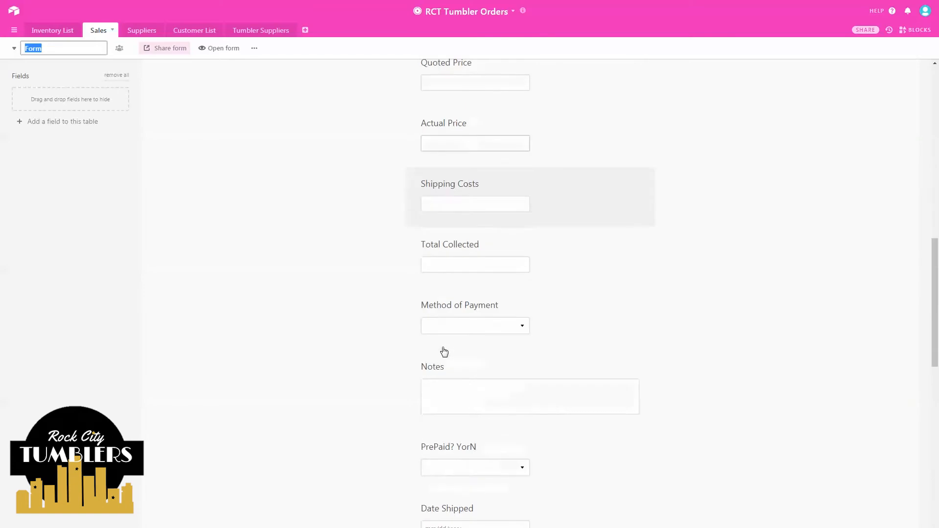
scroll(444, 351, "down", 12)
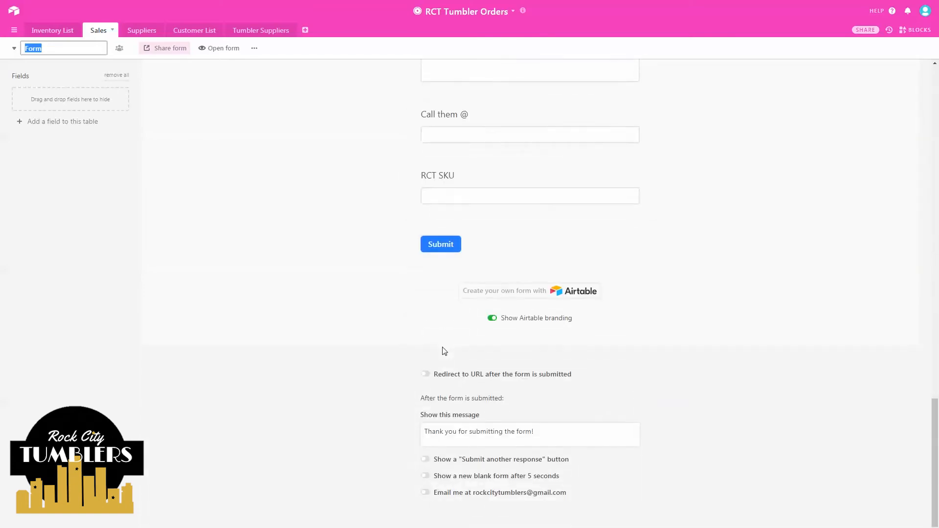
scroll(444, 351, "up", 9)
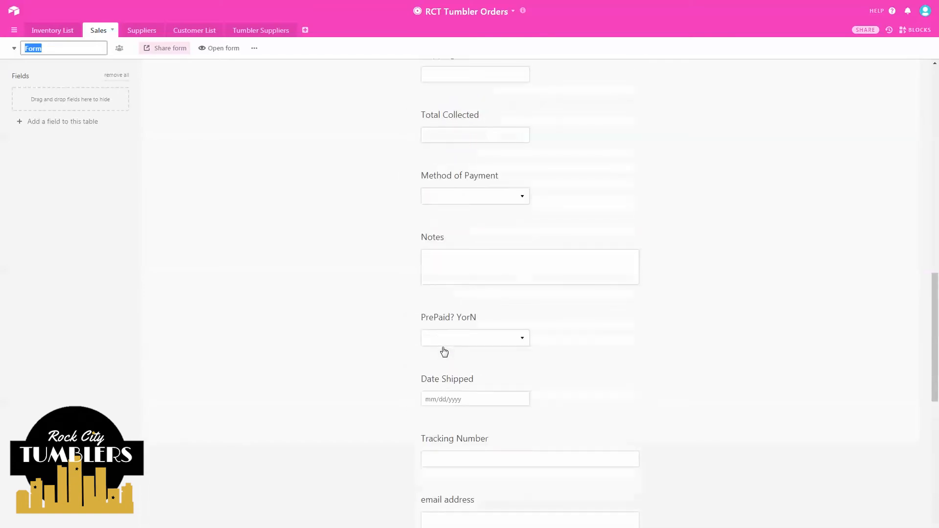
scroll(444, 351, "up", 16)
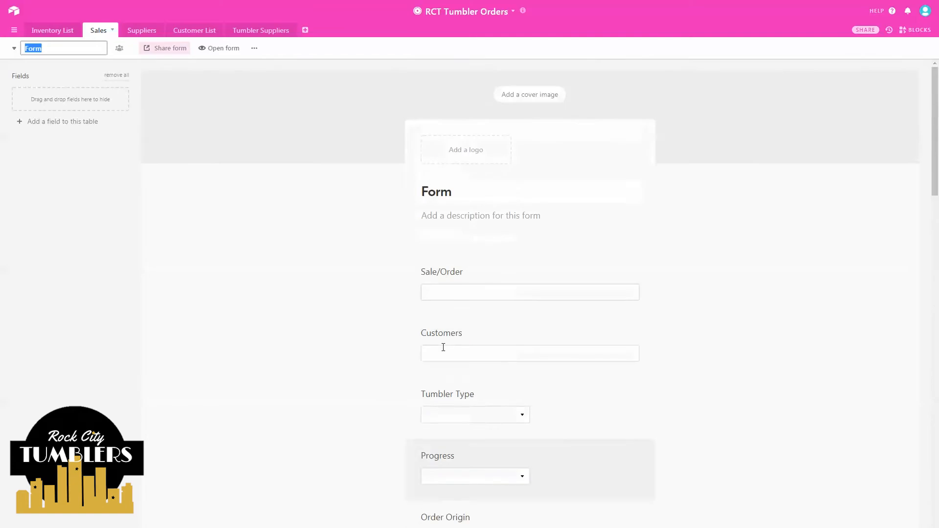
scroll(443, 347, "down", 7)
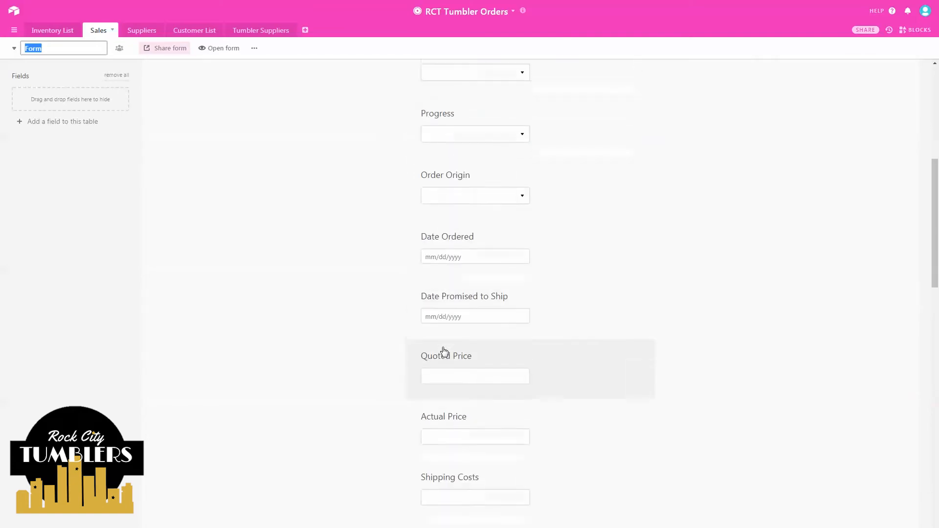
scroll(444, 351, "up", 7)
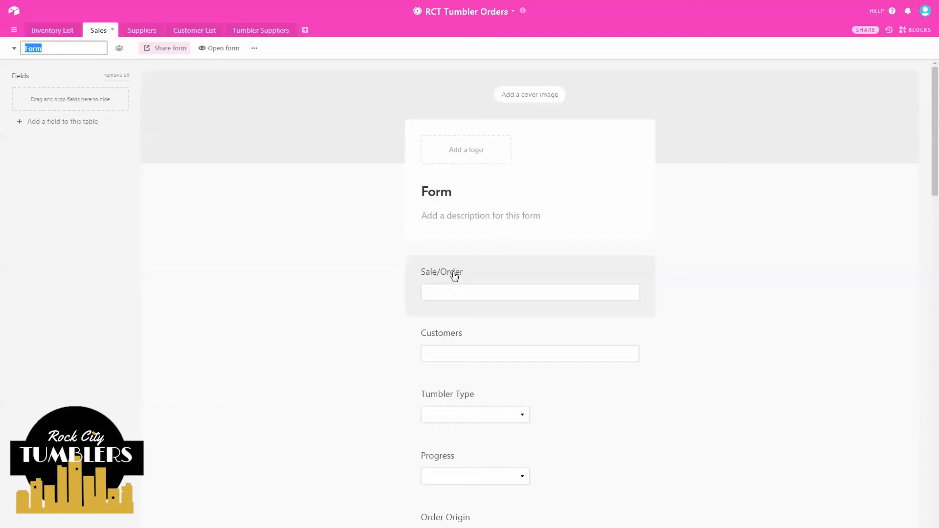
left_click(474, 270)
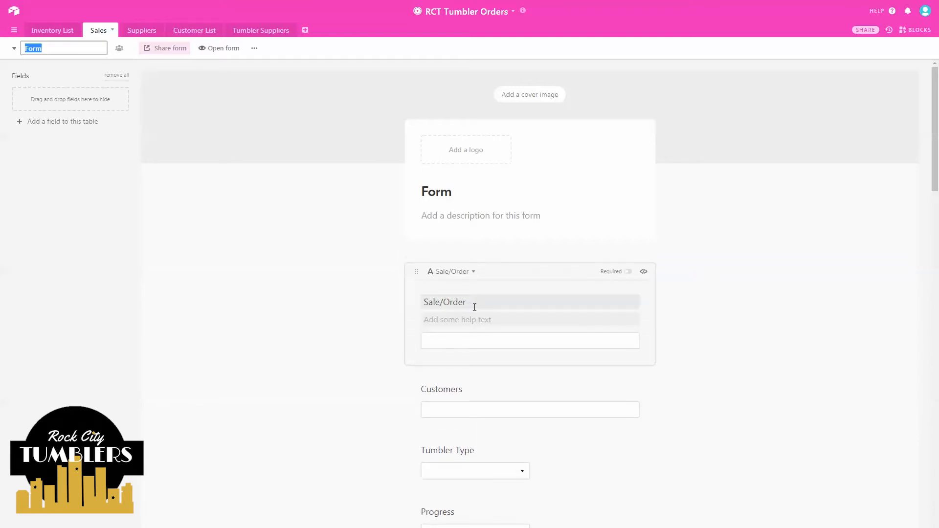
- Relabel Sale/Order as 'Description of Tumbler' with short-description help text, and Customers as 'Your Name'
left_click_drag(467, 302, 410, 297)
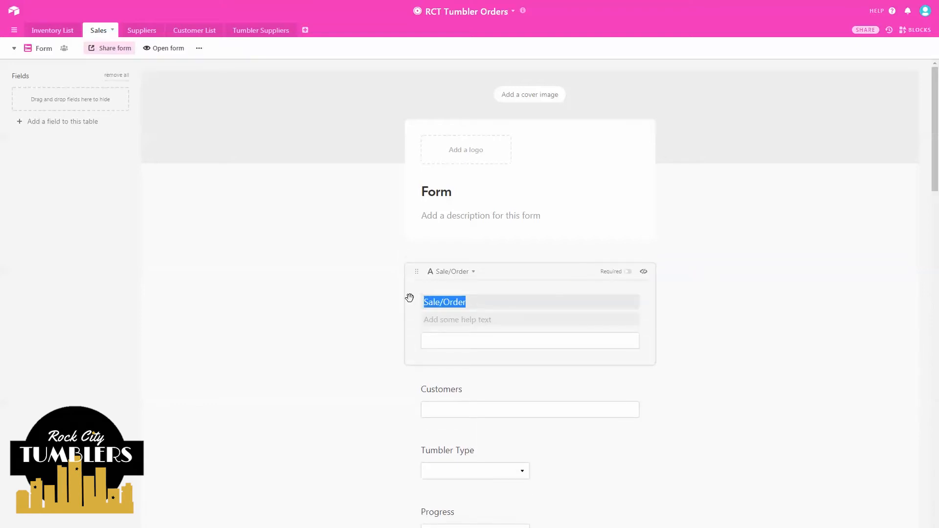
type("Des")
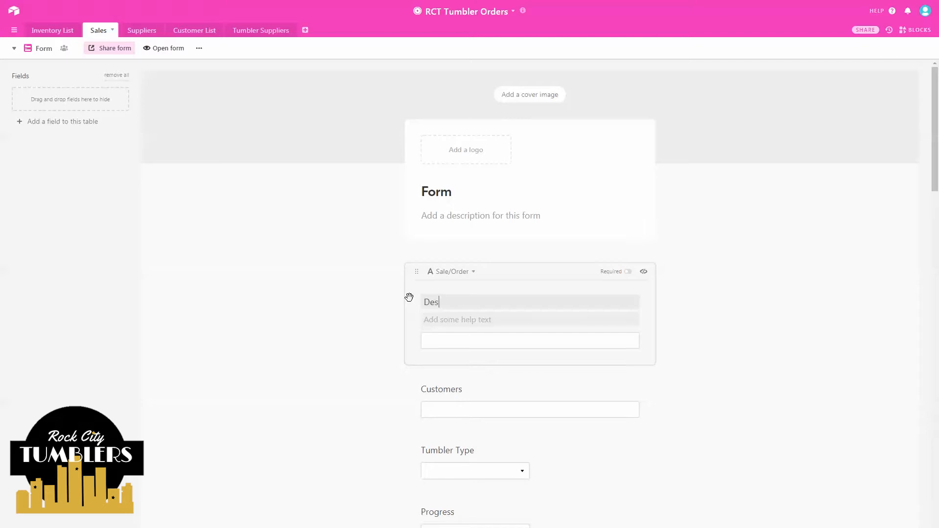
type("cription of Tumble")
type("Please")
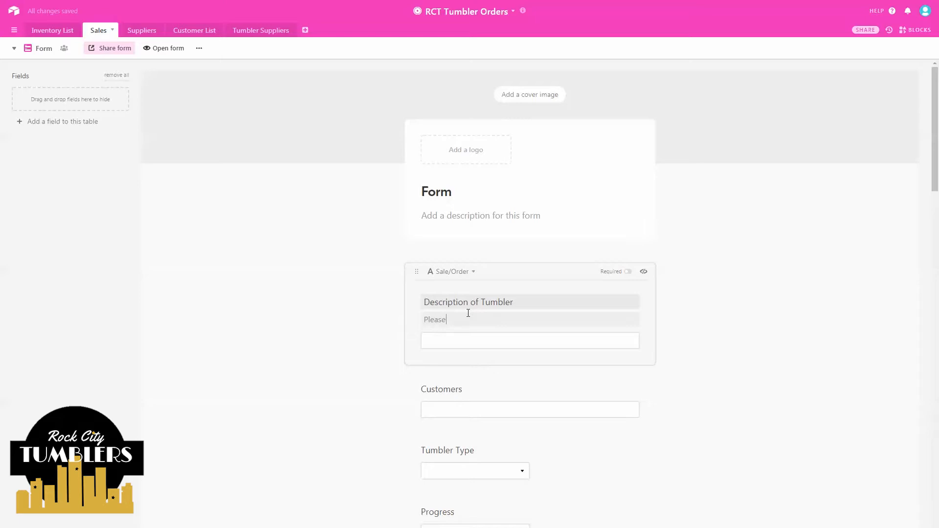
type(" type a quick short description of the tumbler you wa")
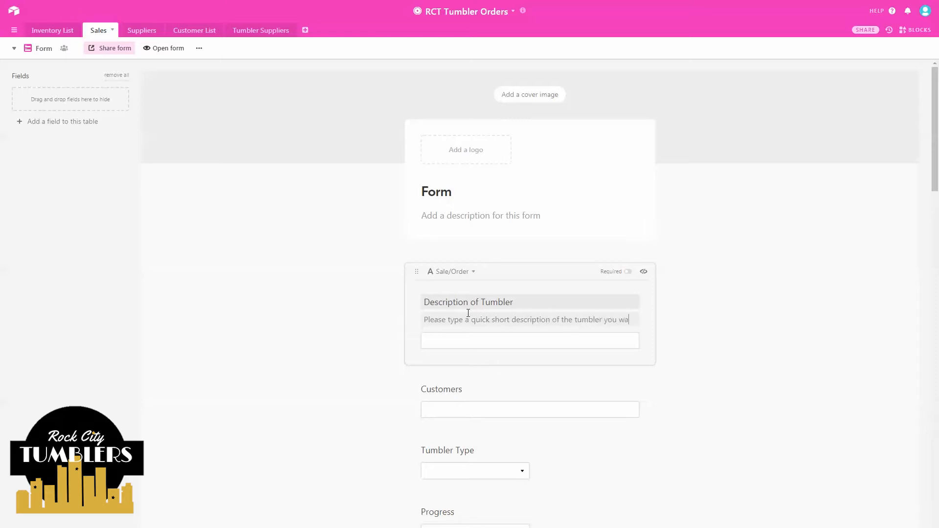
key("BackSpace")
type("ould like foe m")
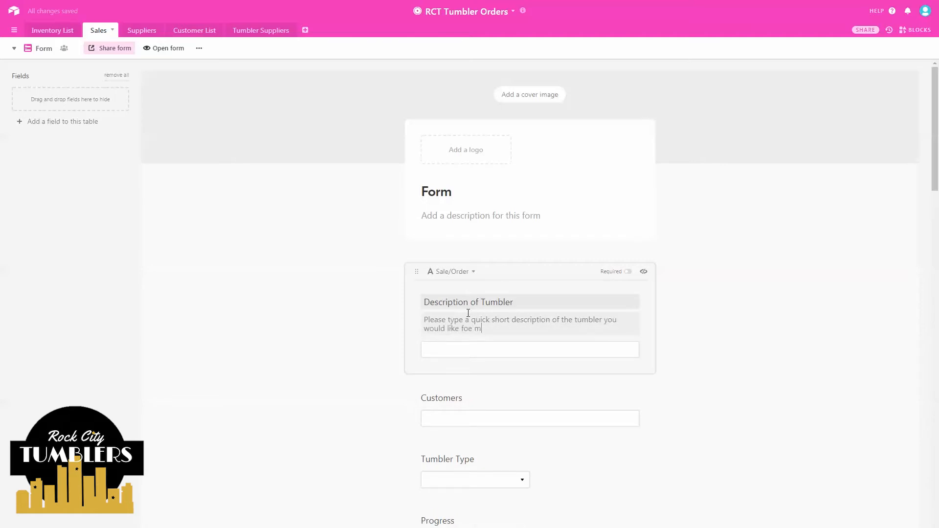
key("BackSpace")
key("BackSpace")
key("BackSpace")
type("r me to make you.")
left_click(486, 396)
left_click_drag(471, 382, 405, 379)
type("Your ")
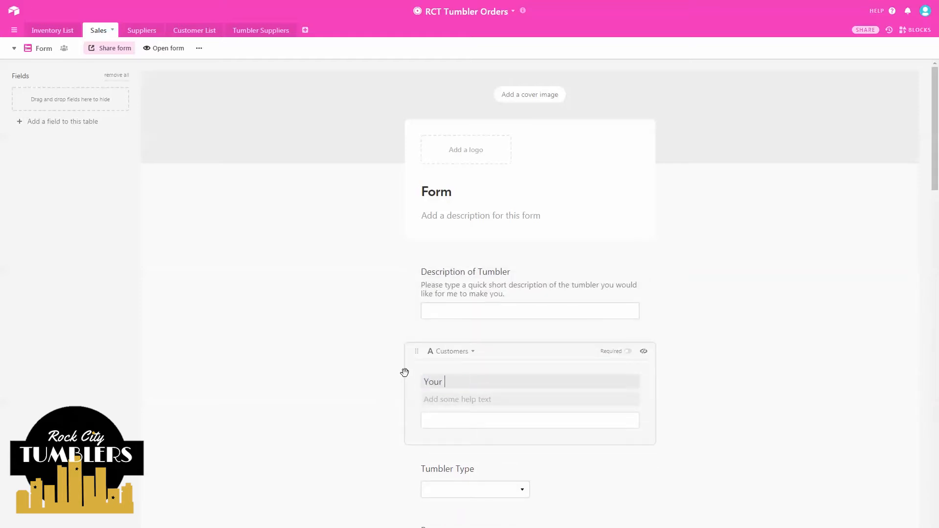
type("Name")
left_click(461, 399)
left_click(392, 383)
scroll(396, 381, "down", 2)
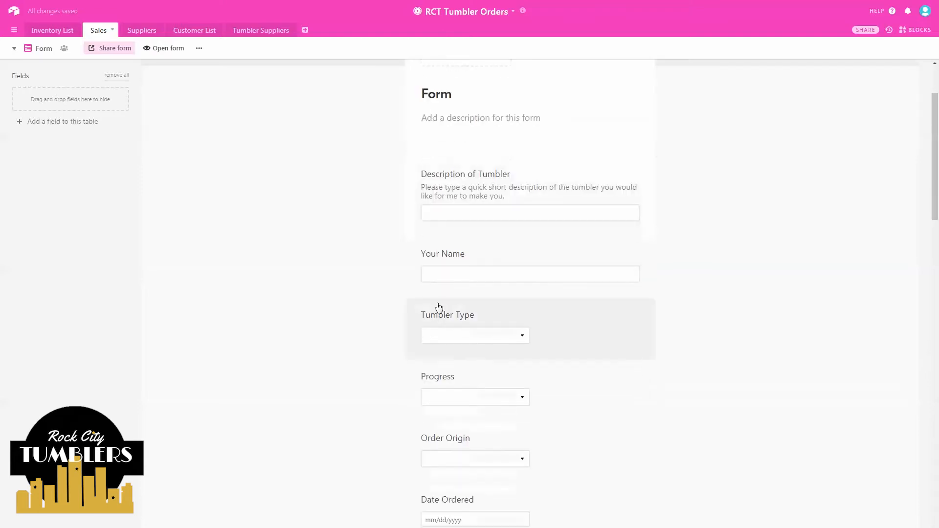
- Rename Tumbler Type to 'Tumbler Type and Size' with help text noting not all styles suit every tumbler
left_click(469, 320)
left_click(474, 346)
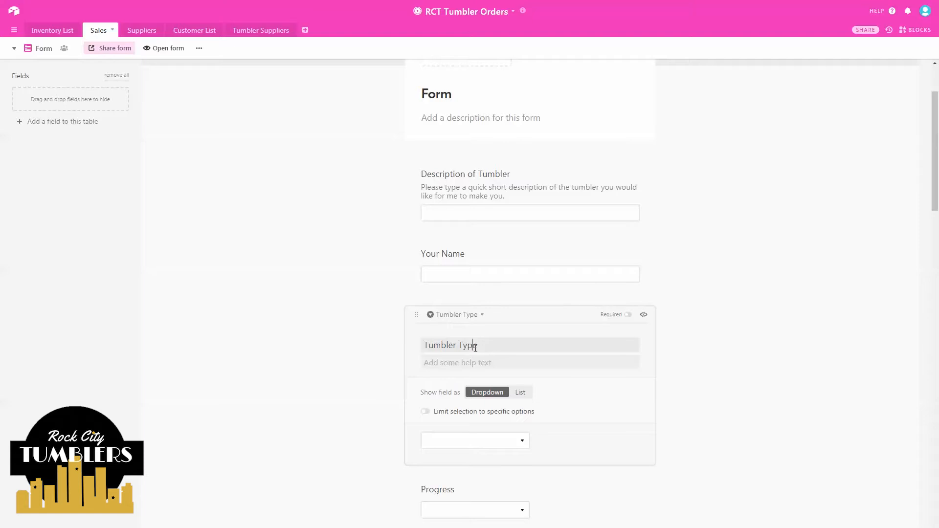
type("and Size")
key("Tab")
type("Not all styles ad")
type("d designs are availa")
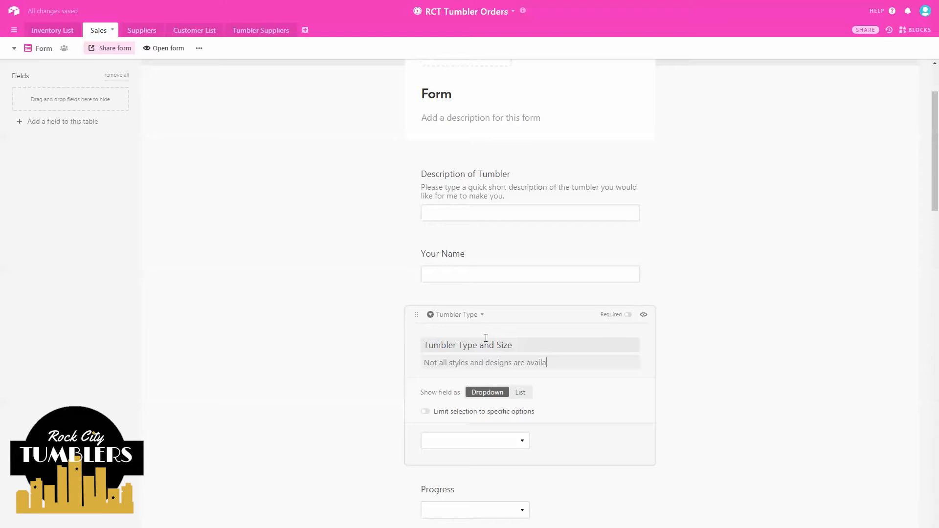
type("ble for every tumbler type. I will")
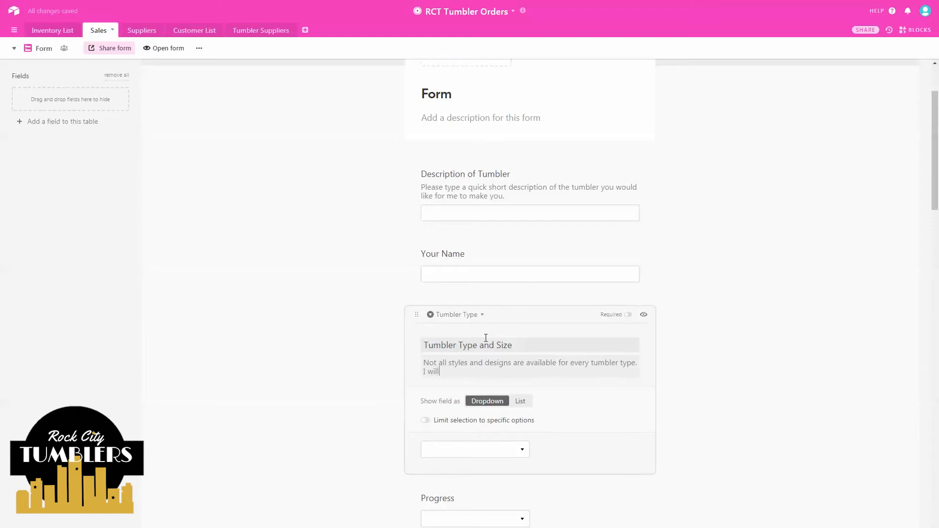
type(" conta")
type("ct you if yo u")
type("t")
type("an issue arr")
key("BackSpace")
type("i")
key("BackSpace")
key("BackSpace")
key("BackSpace")
key("BackSpace")
type("occu")
key("Return")
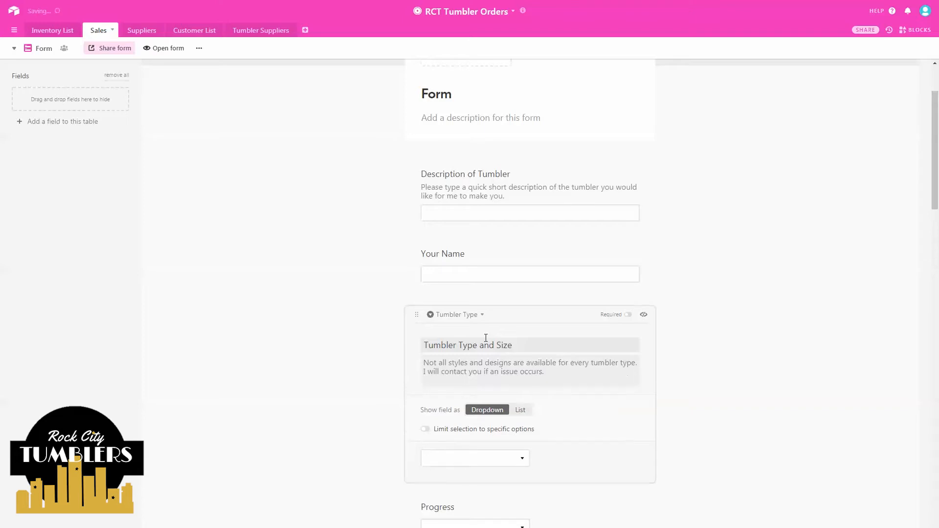
key("BackSpace")
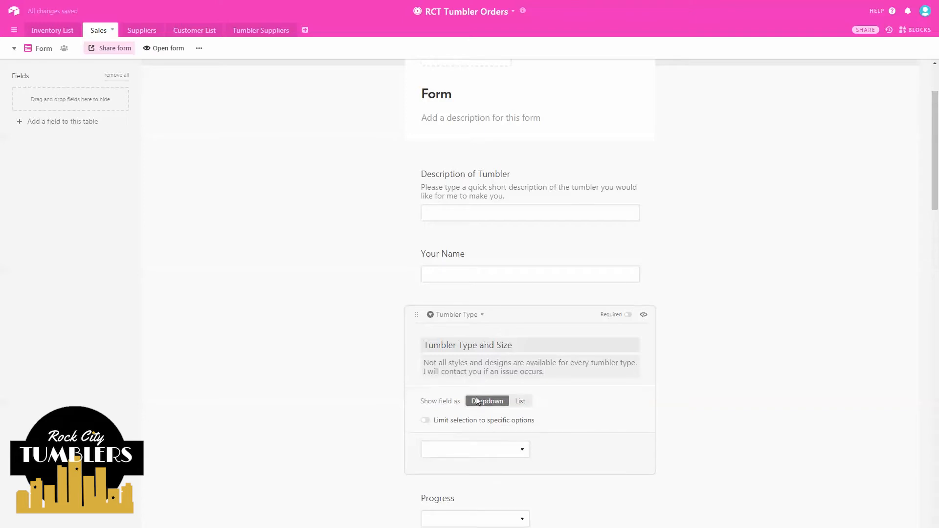
scroll(469, 386, "down", 2)
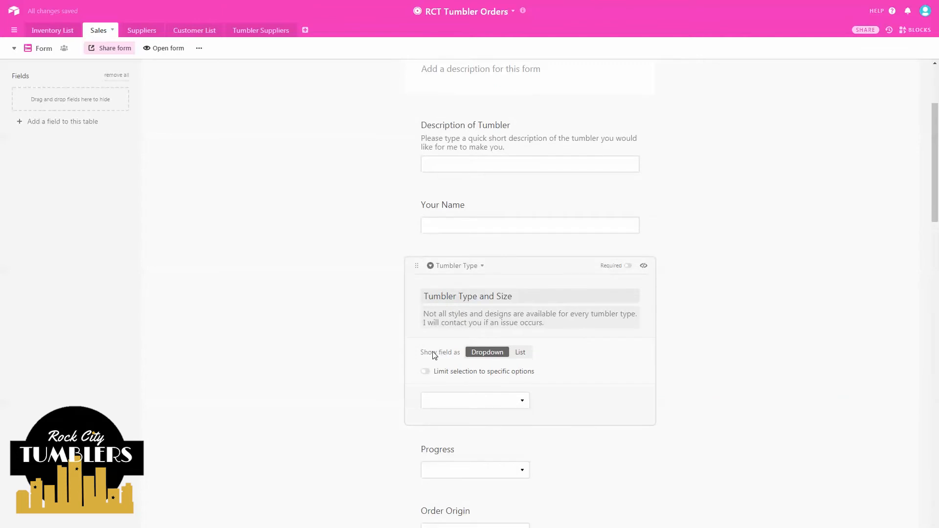
key("ctrl")
key("ctrl")
key("ctrl")
key("ctrl")
- Show the Tumbler Type choices as a list and open the option-limiting settings
left_click(523, 401)
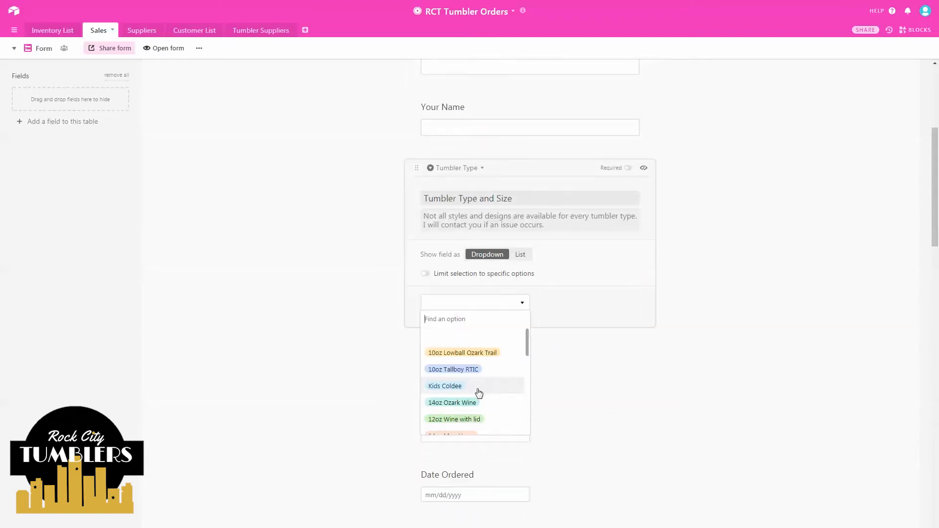
scroll(475, 392, "down", 2)
left_click(519, 254)
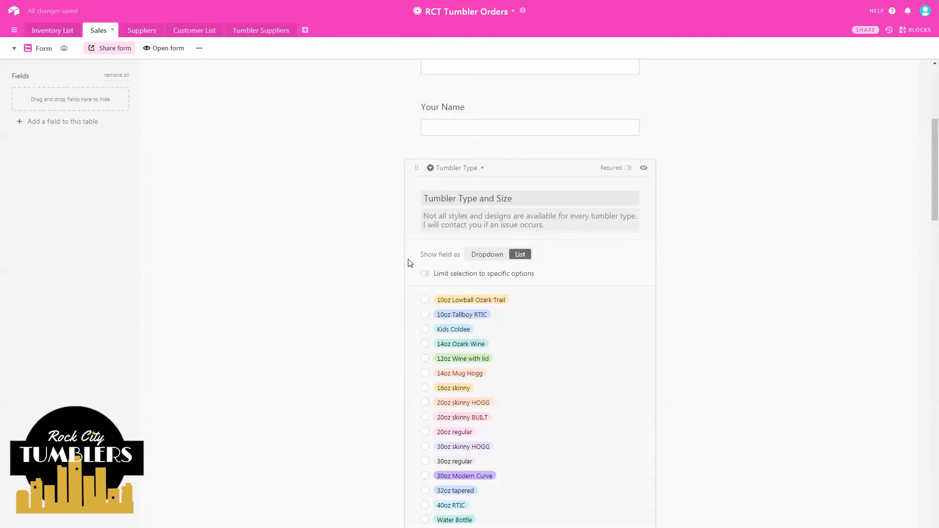
scroll(416, 287, "down", 1)
scroll(417, 288, "down", 5)
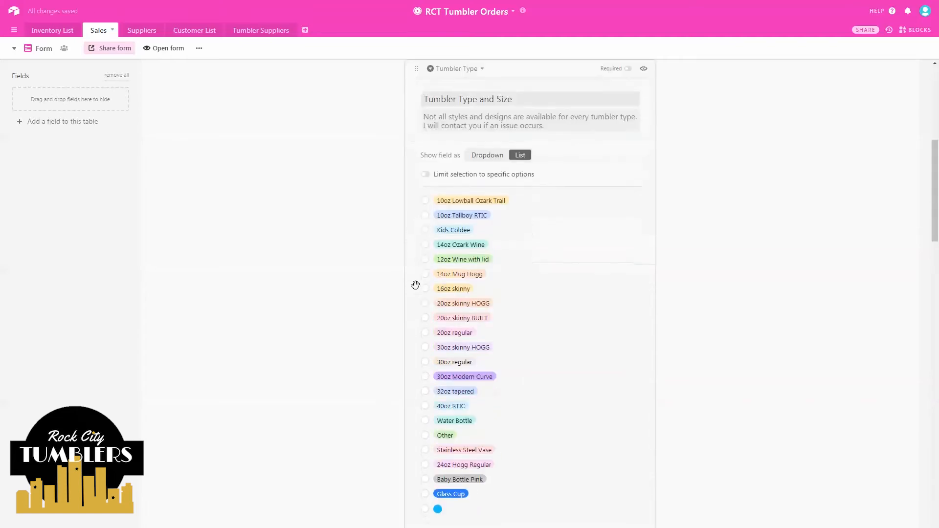
scroll(416, 286, "up", 2)
scroll(415, 285, "up", 3)
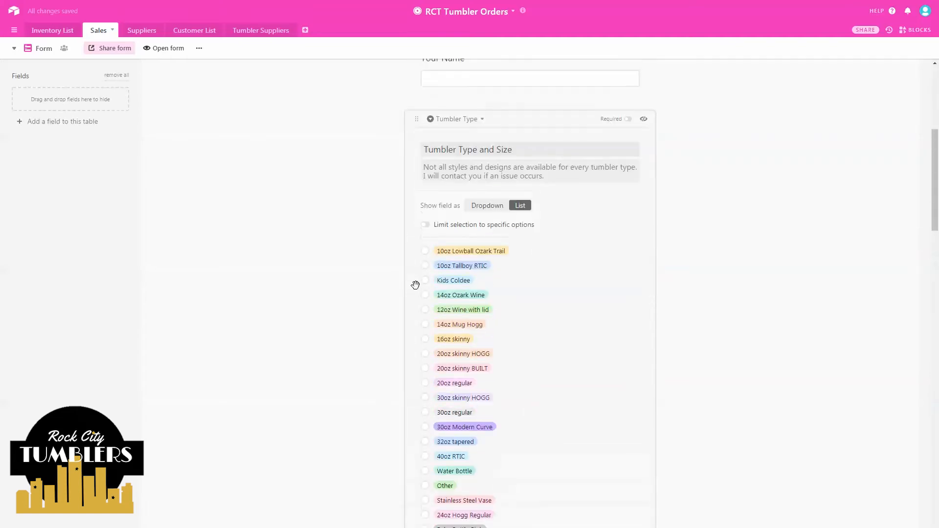
left_click(472, 225)
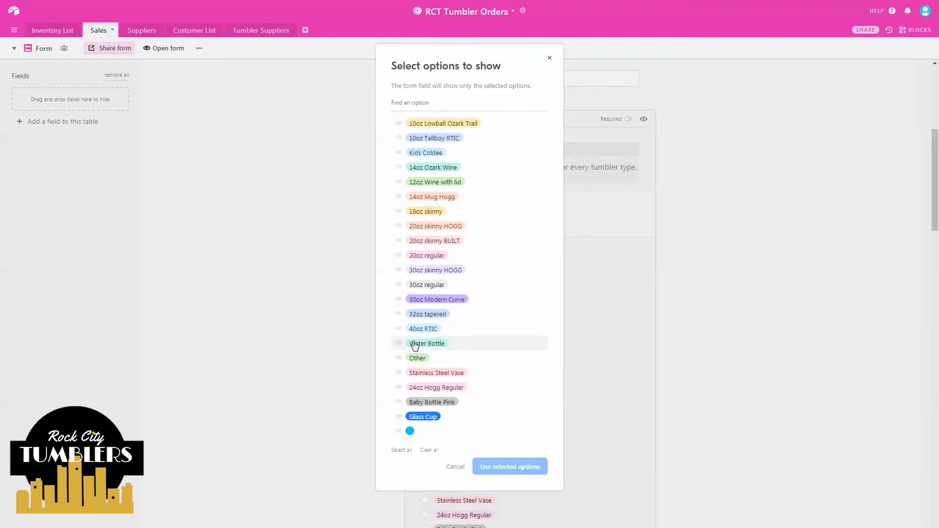
- Limit the question to 12 options, such as 10oz Tallboy RTIC, Kids Coldee and 30oz Modern Curve, excluding Other
left_click(399, 358)
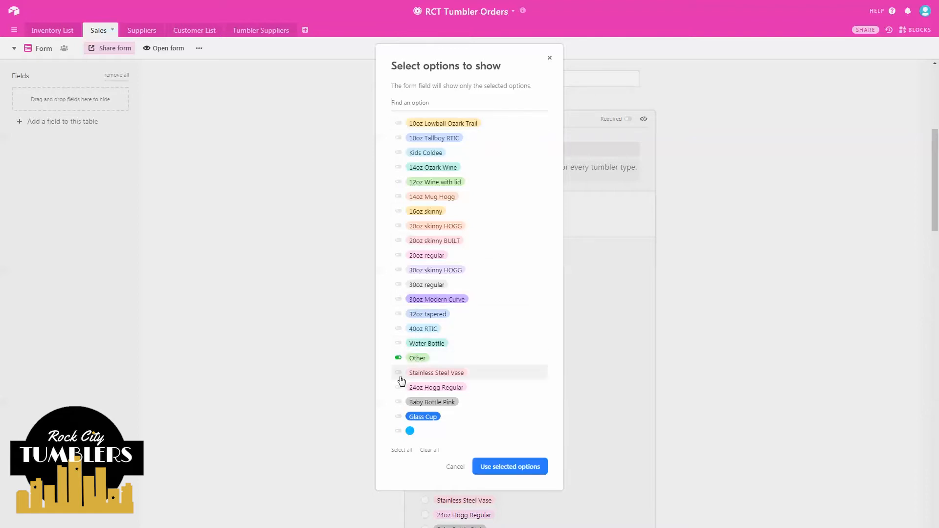
left_click(399, 358)
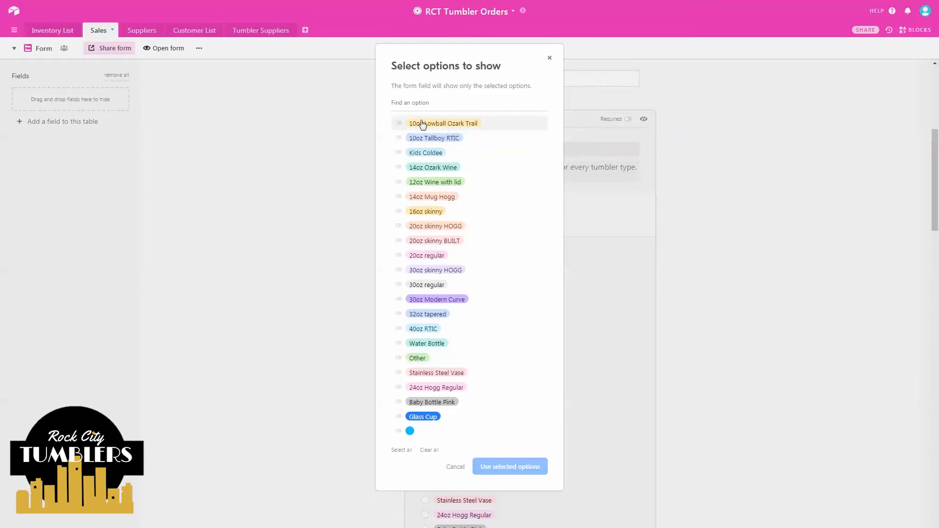
left_click(399, 139)
left_click(398, 153)
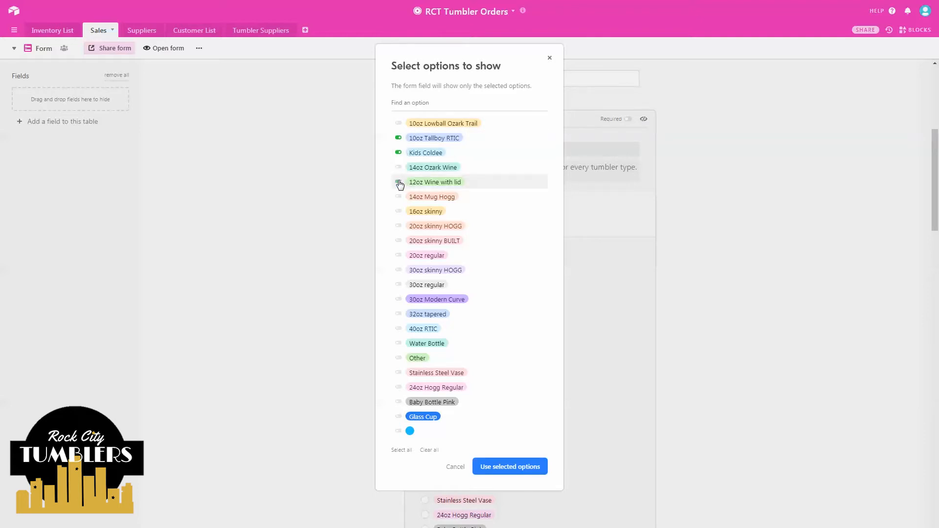
left_click(399, 184)
left_click(399, 198)
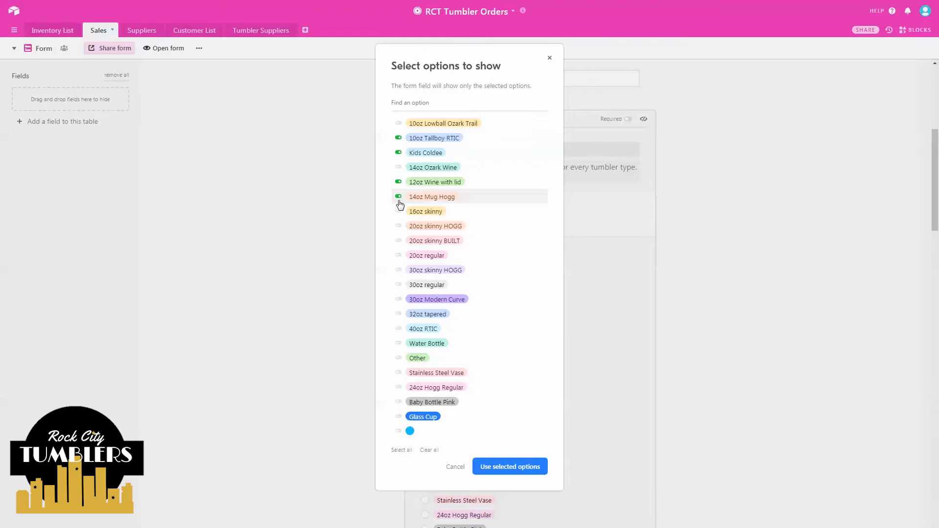
left_click(399, 228)
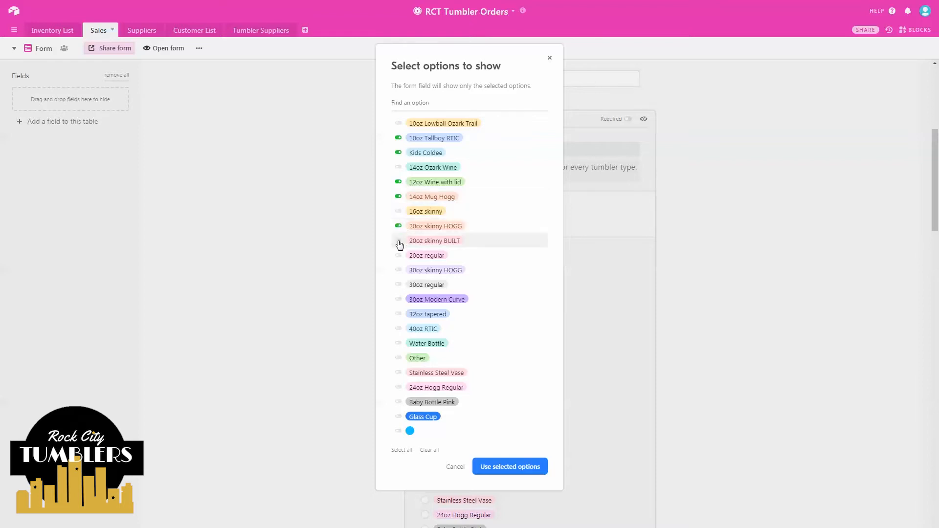
left_click(399, 242)
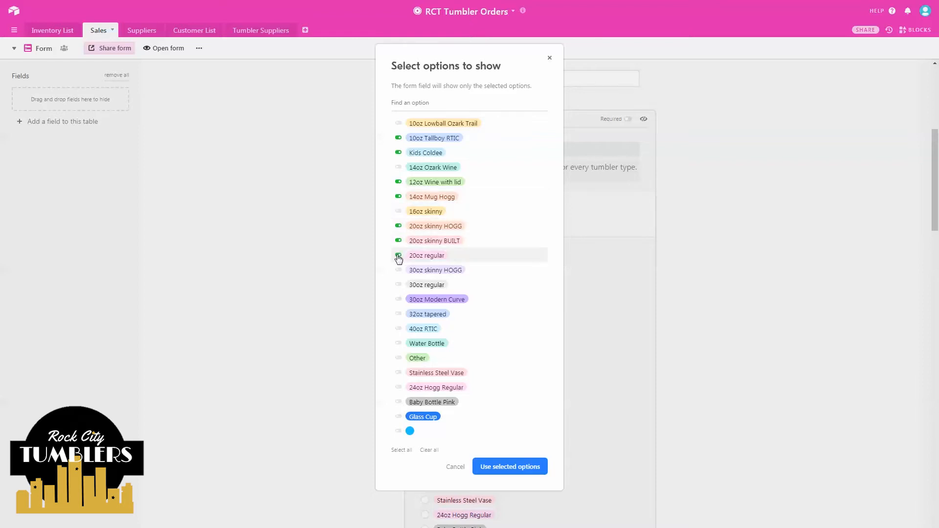
left_click(399, 272)
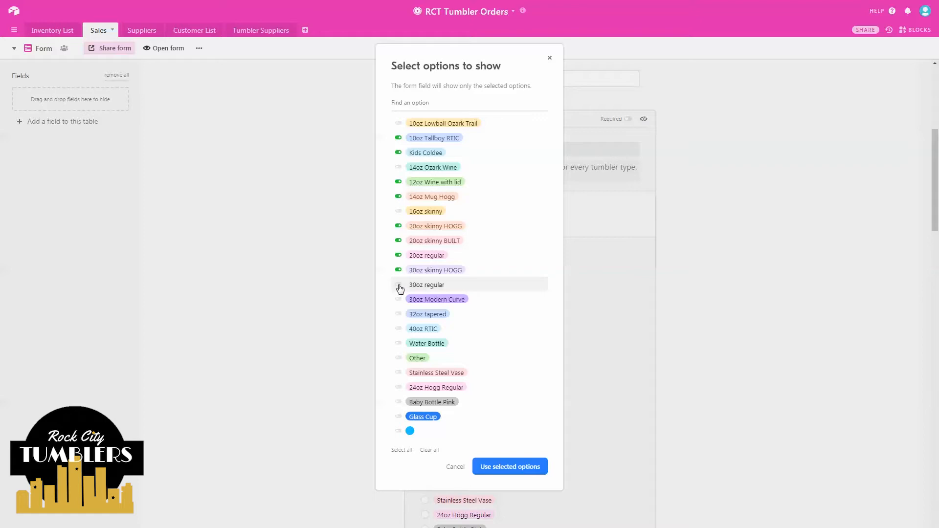
left_click(399, 287)
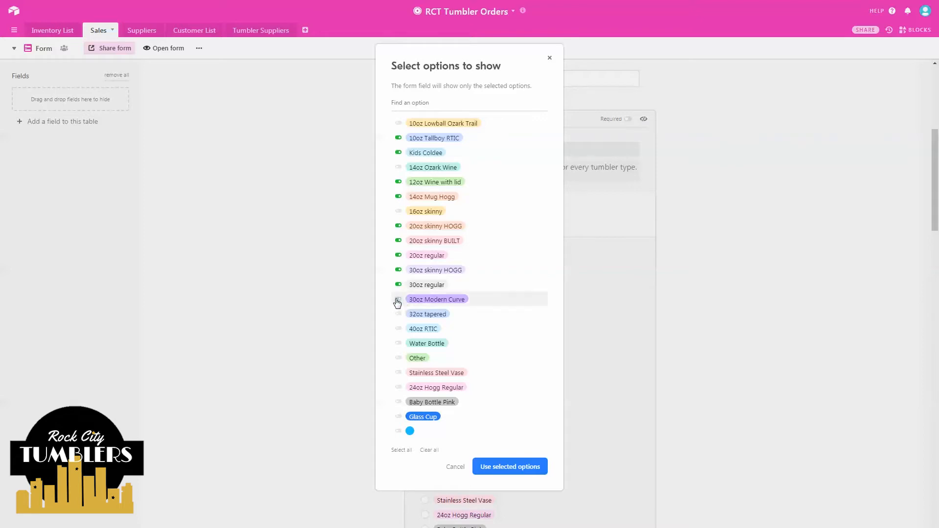
left_click(398, 300)
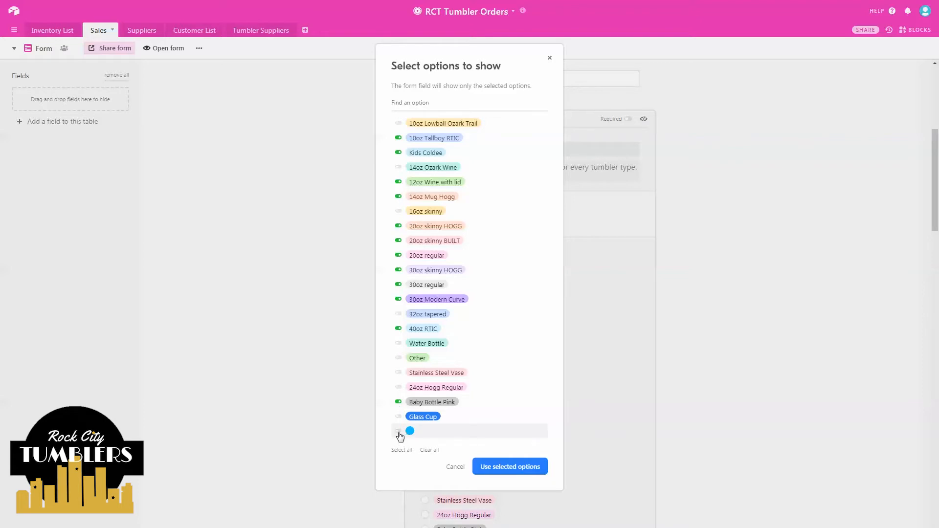
left_click(523, 467)
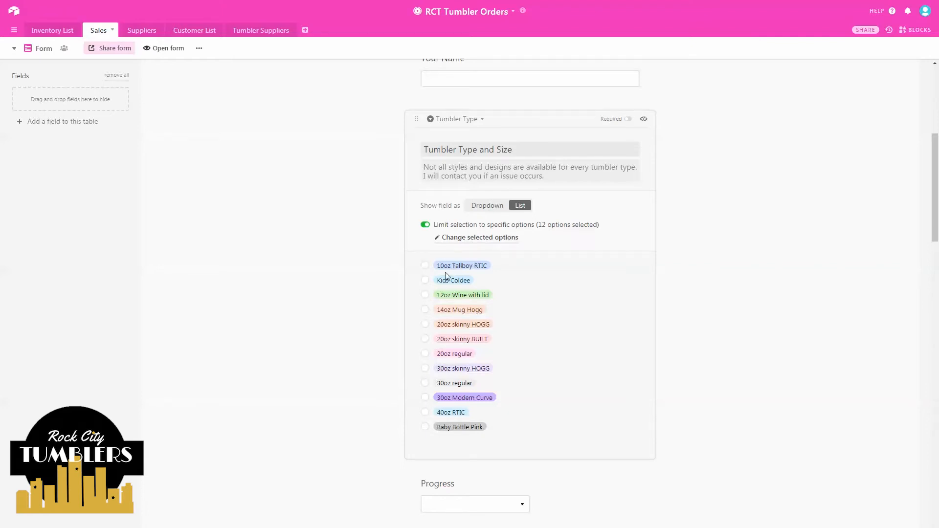
- Mark Tumbler Type and Size, Your Name and Description of Tumbler as required questions
left_click(628, 121)
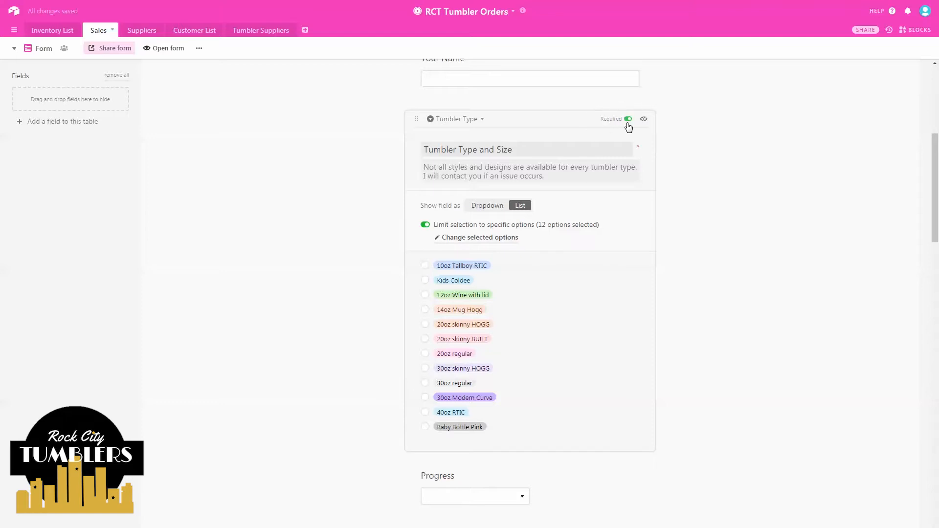
scroll(619, 134, "up", 5)
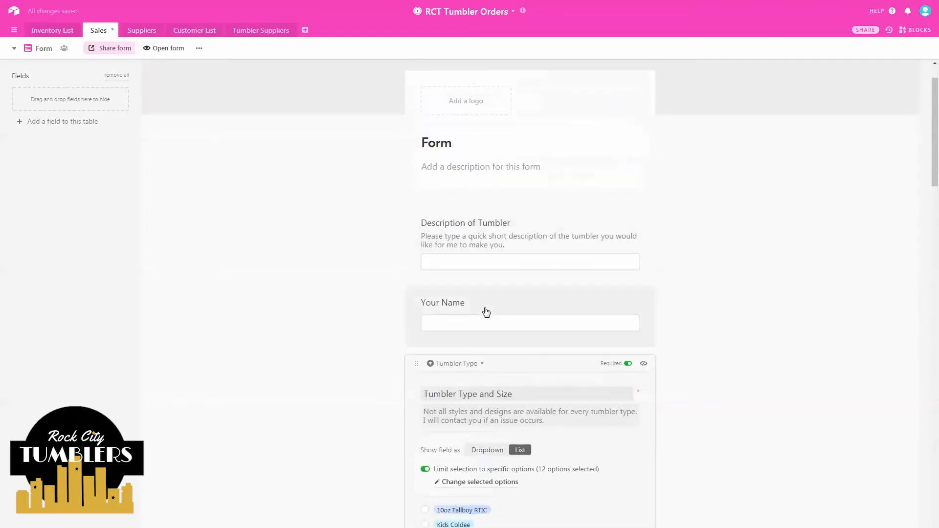
left_click(628, 303)
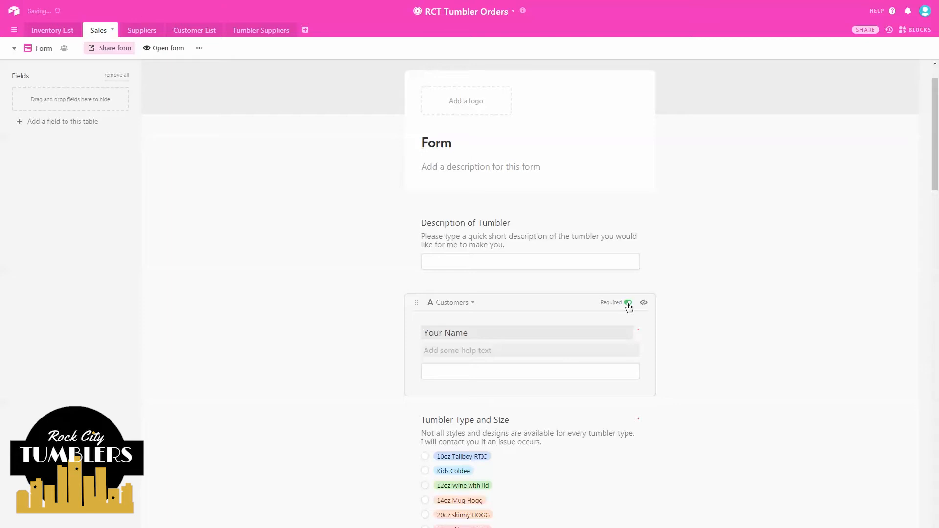
left_click(618, 220)
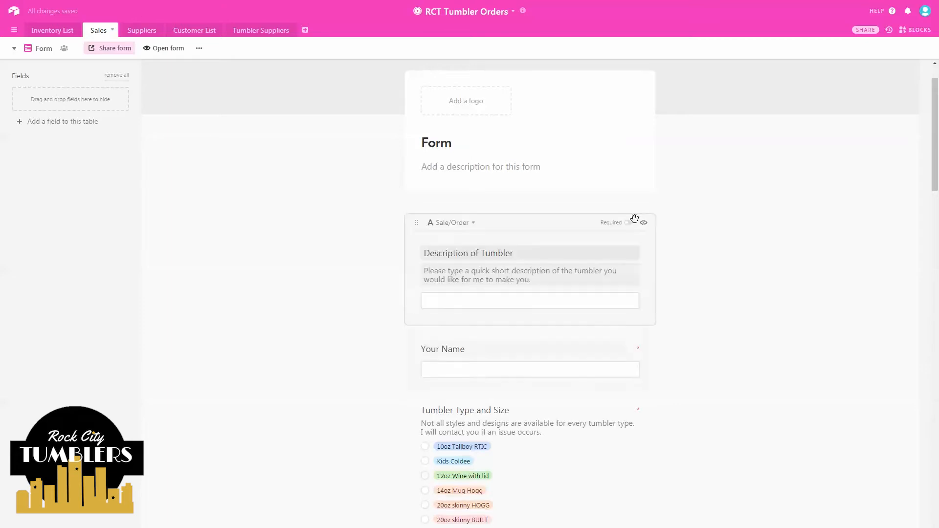
left_click(627, 223)
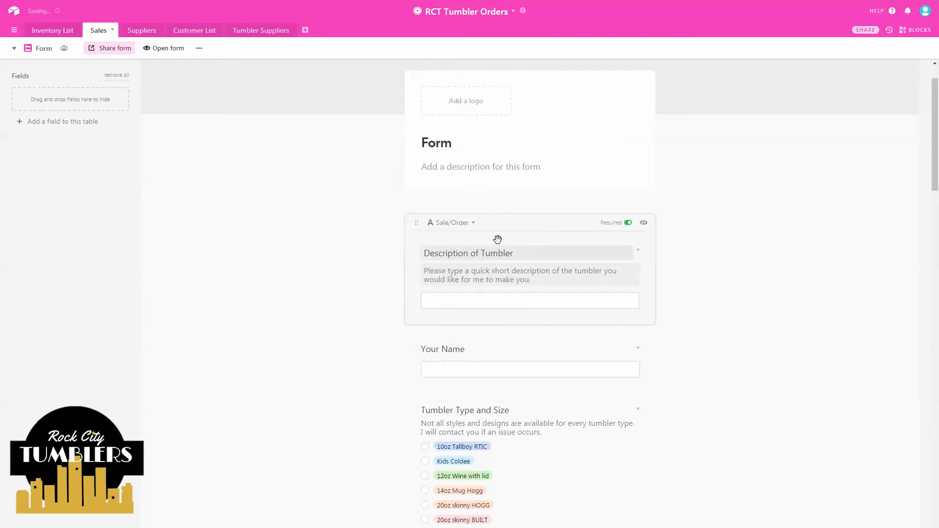
left_click(364, 287)
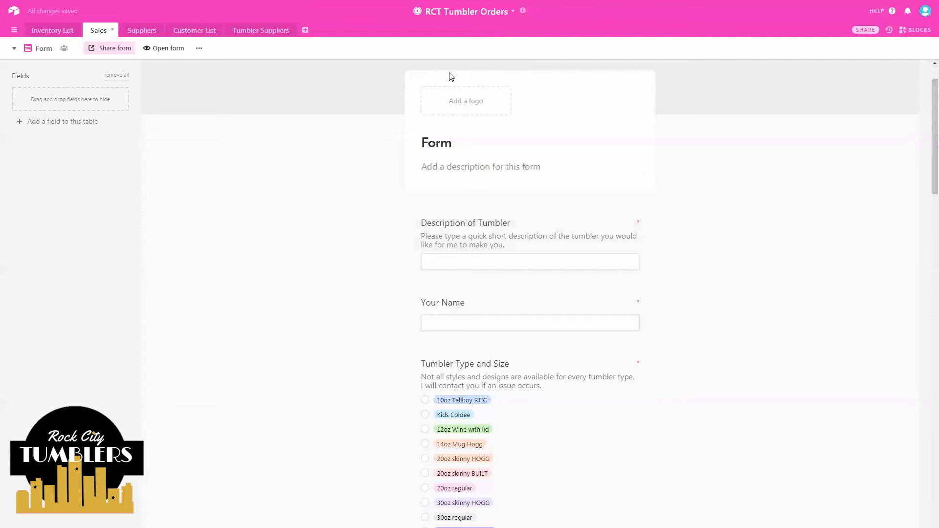
left_click(460, 151)
- Change the form title from 'Form' to 'Rock City Tumblers Customer Order Form'
left_click_drag(460, 147, 412, 149)
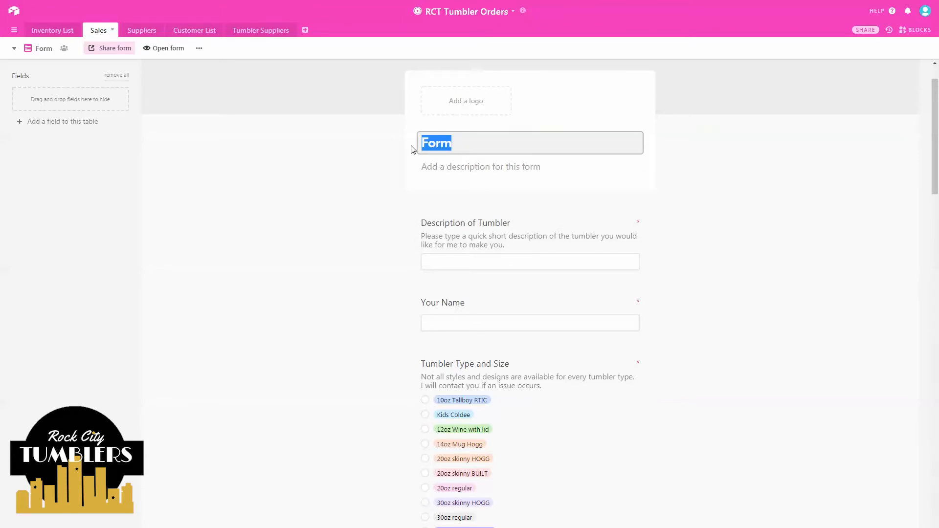
type("Rock City Tumblers Customer Order")
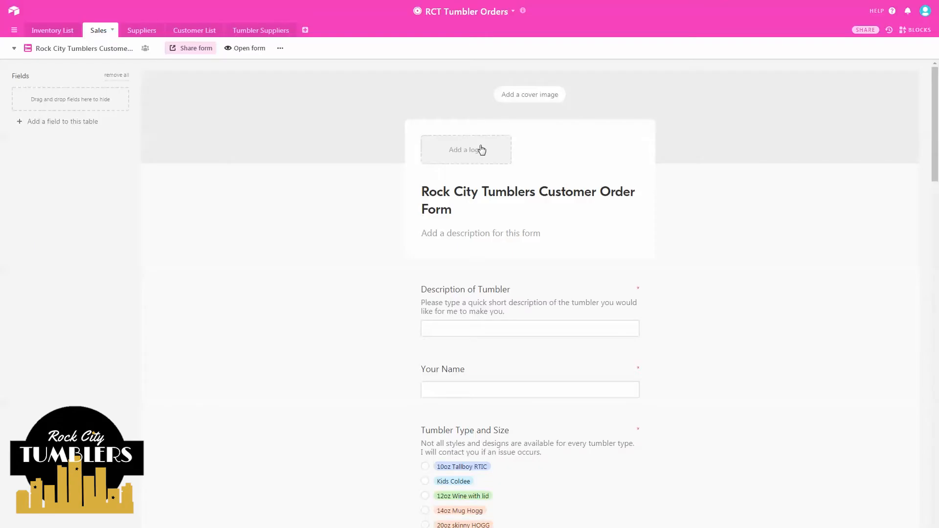
left_click(482, 150)
left_click(560, 93)
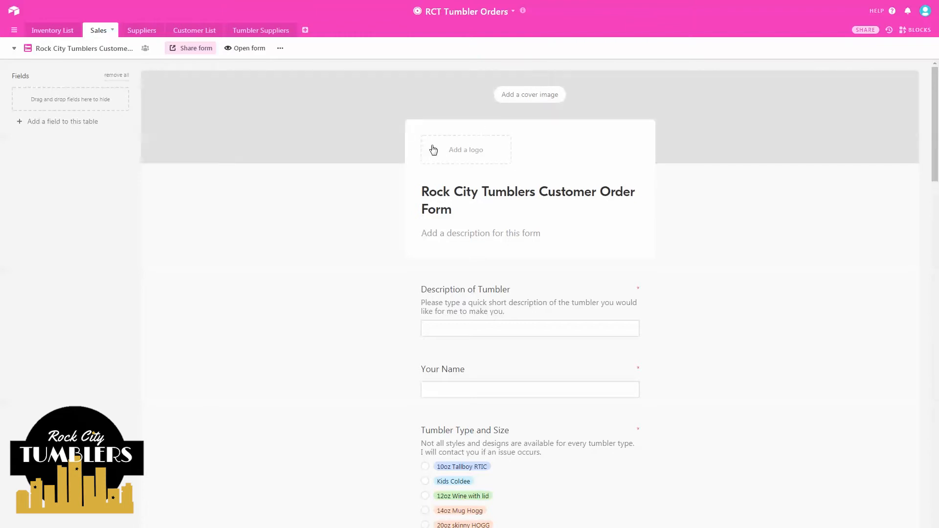
left_click(433, 150)
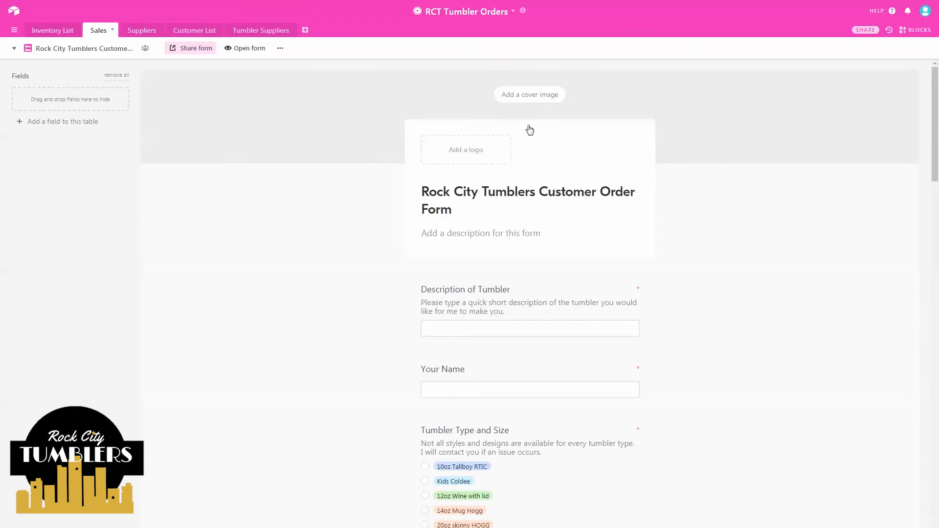
scroll(503, 169, "down", 4)
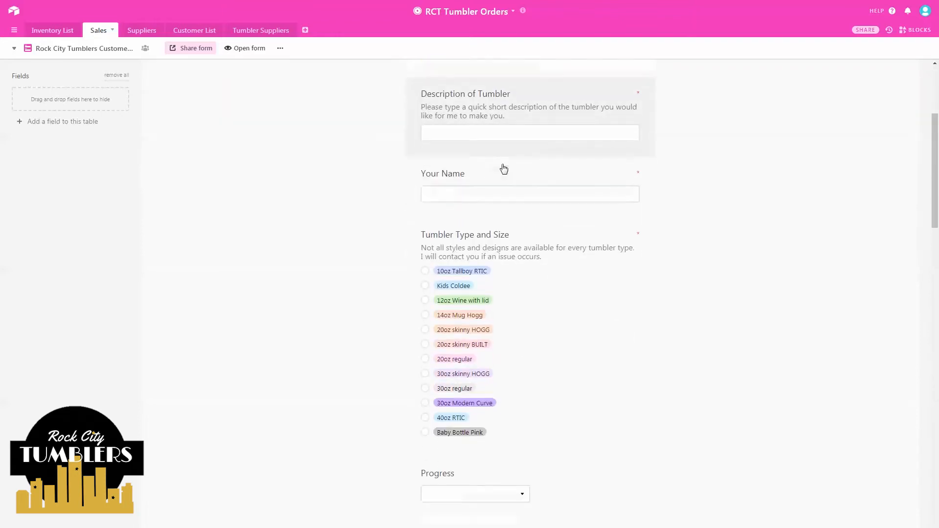
scroll(504, 169, "up", 3)
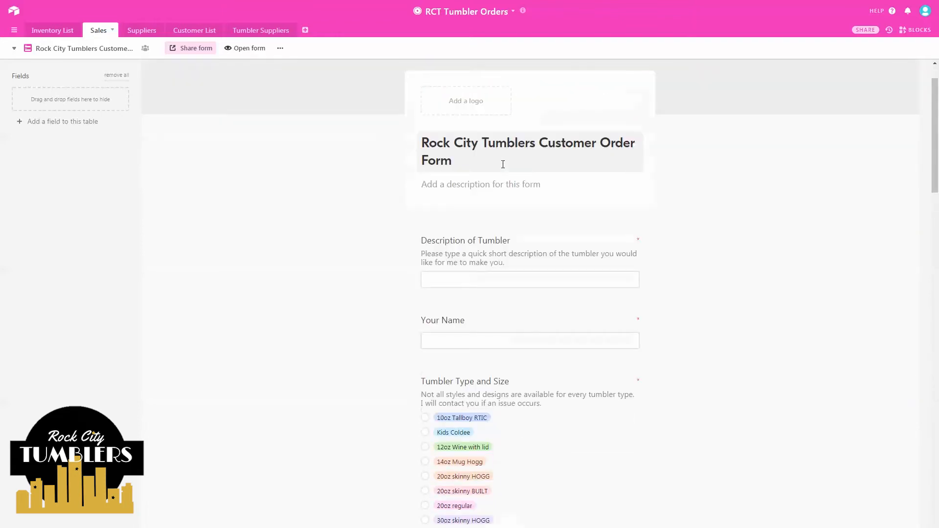
- Add the form description 'Please fill out the form below to begin your customize order from Rock City Tumblers.'
left_click(481, 188)
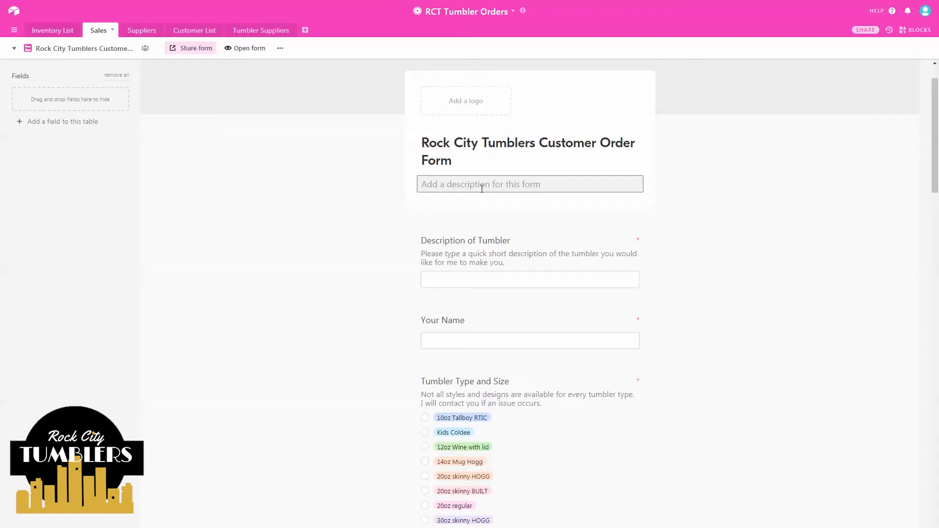
type("P")
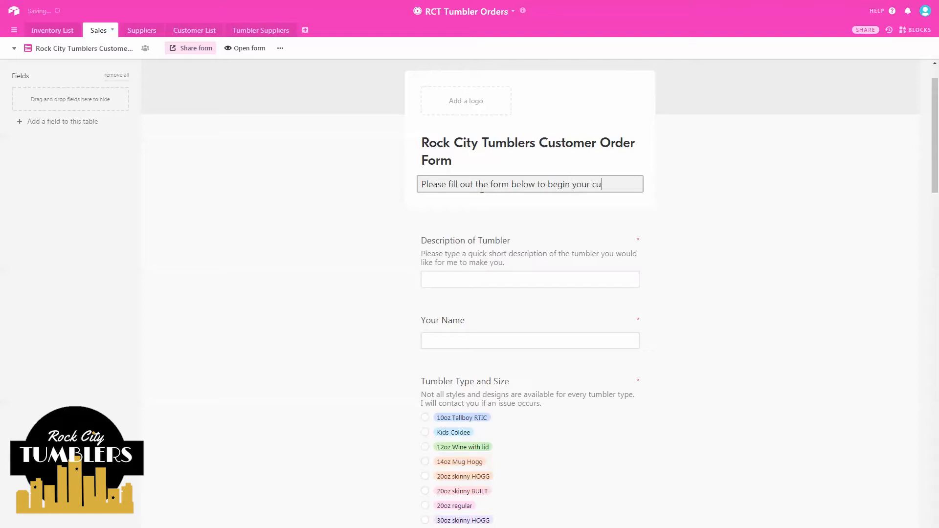
type("stomize order from Rock City Tumblers.")
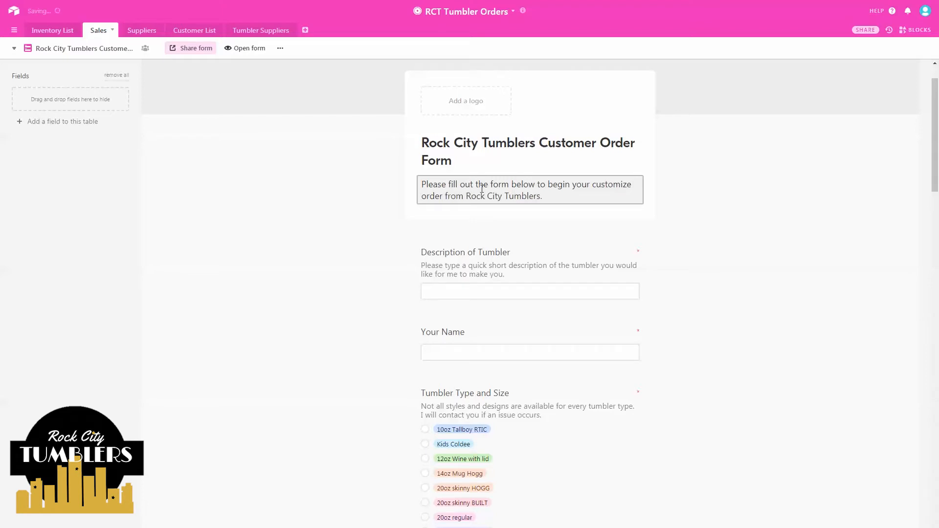
left_click(302, 214)
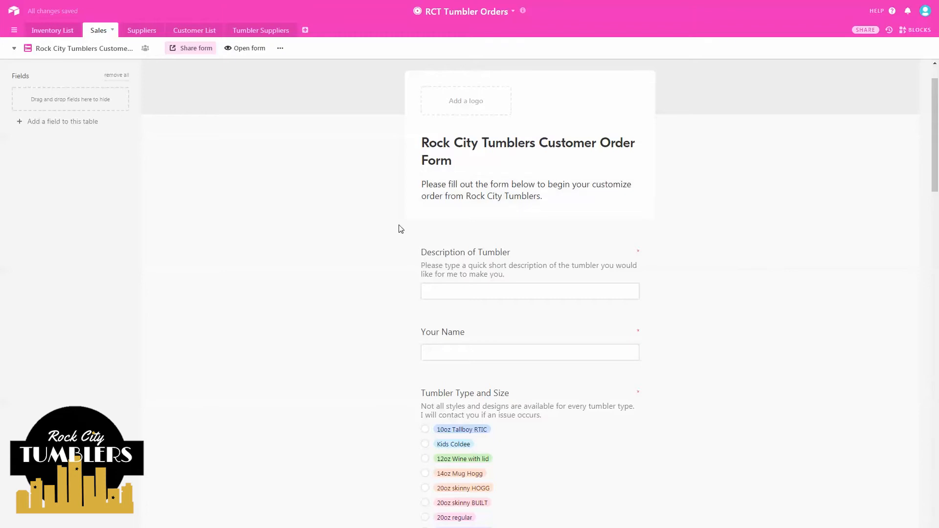
- Hide the Progress question from the customer order form
scroll(401, 229, "down", 2)
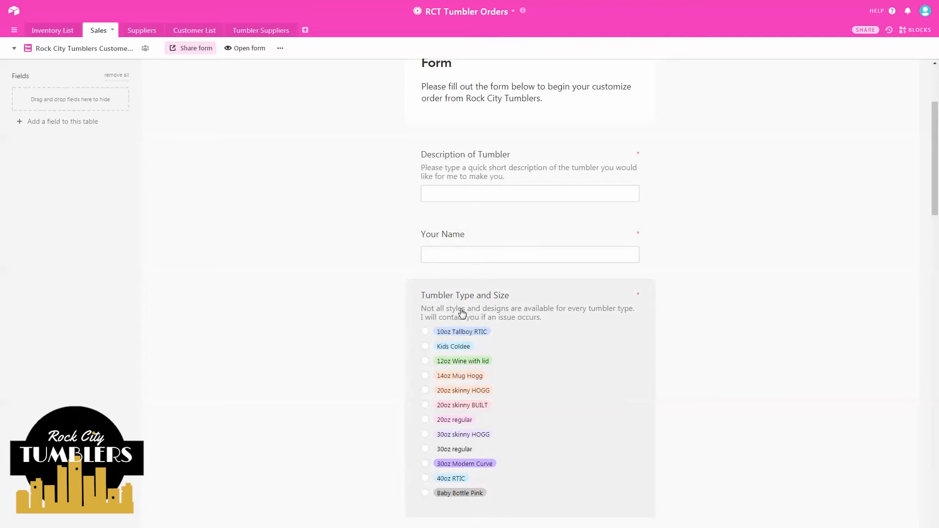
scroll(461, 313, "down", 2)
scroll(462, 313, "down", 3)
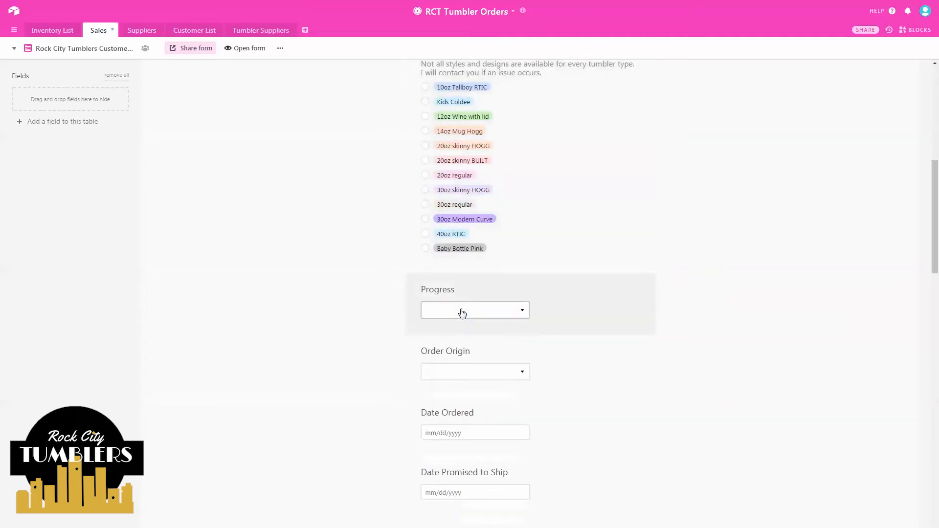
left_click(537, 294)
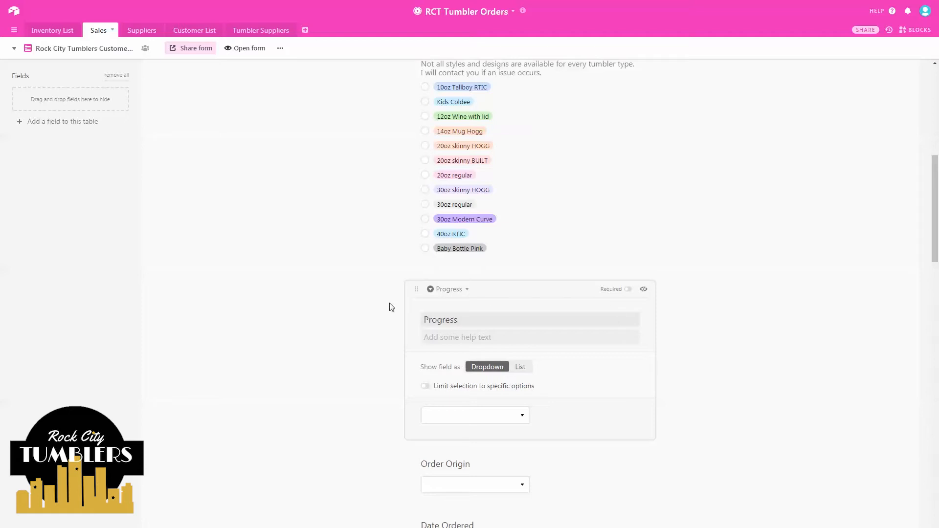
left_click(645, 290)
left_click(644, 291)
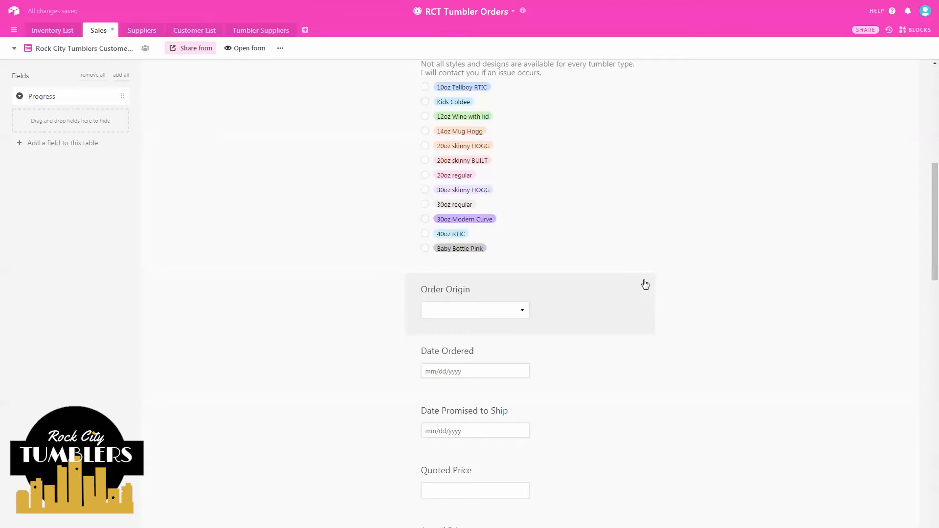
- Open the Order Origin question and review its dropdown answer choices
left_click(450, 294)
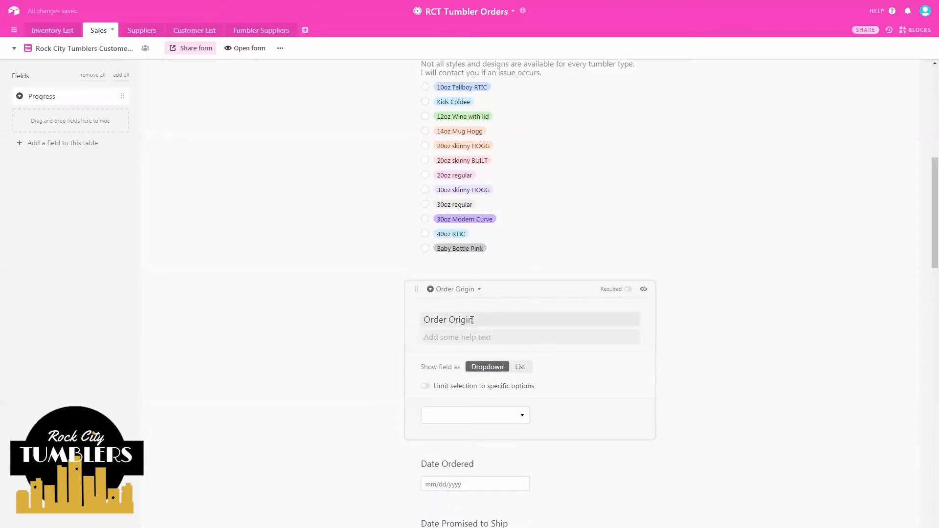
left_click_drag(474, 320, 378, 324)
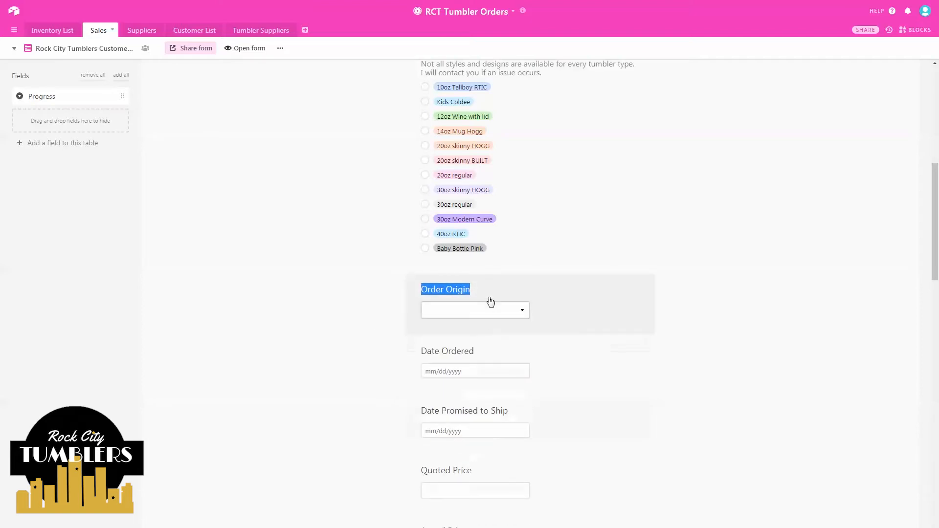
left_click(522, 311)
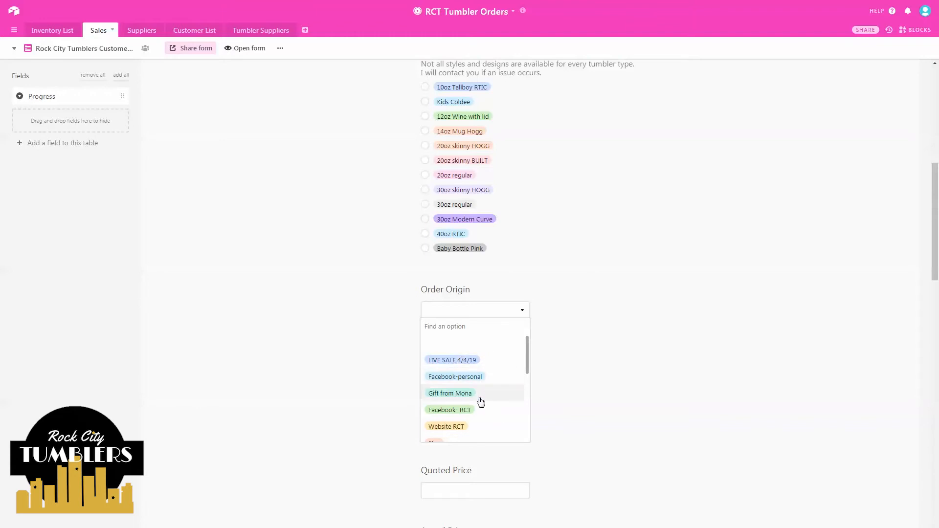
left_click(338, 350)
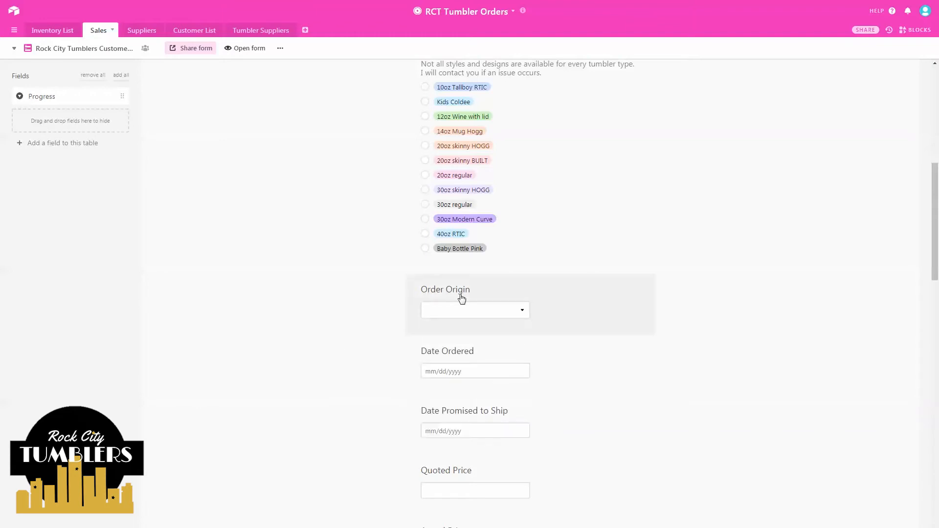
left_click(510, 283)
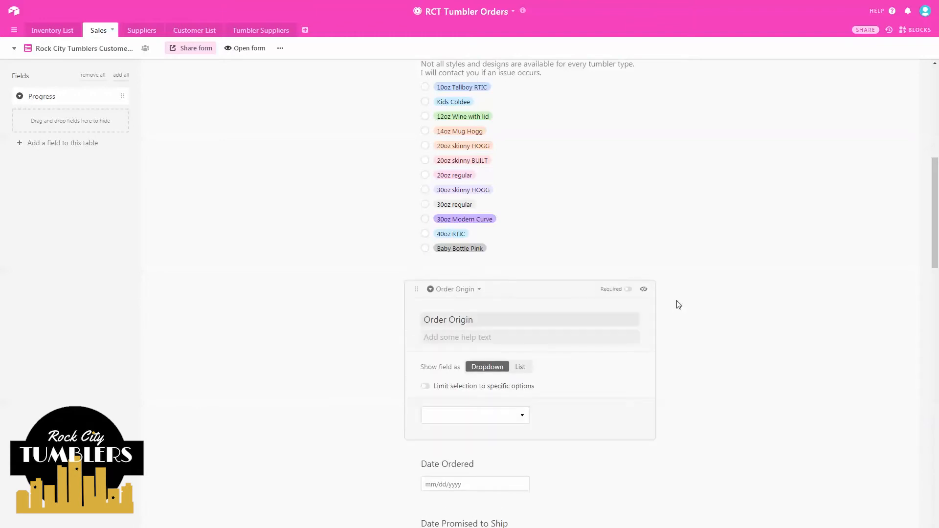
- Hide Order Origin, Date Promised to Ship, Quoted Price, Actual Price, Shipping Costs and Total Collected from the form
left_click(644, 292)
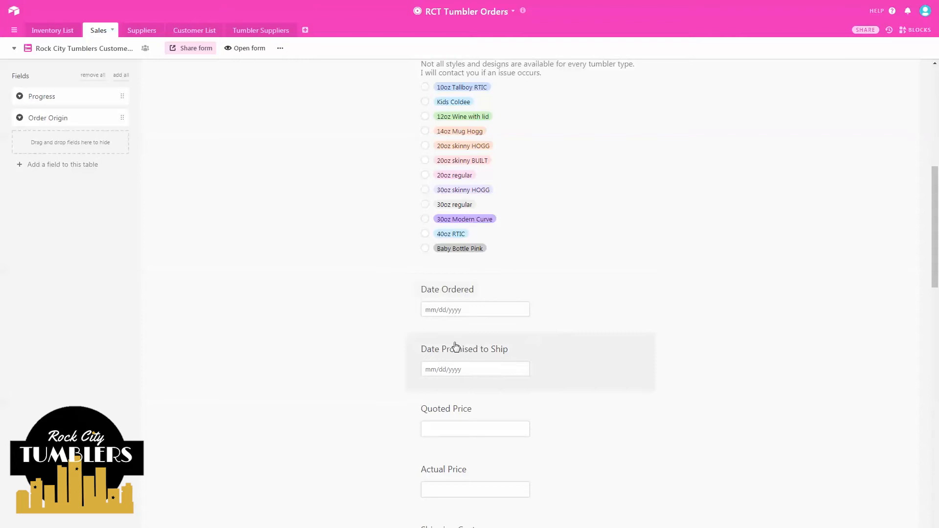
left_click(580, 344)
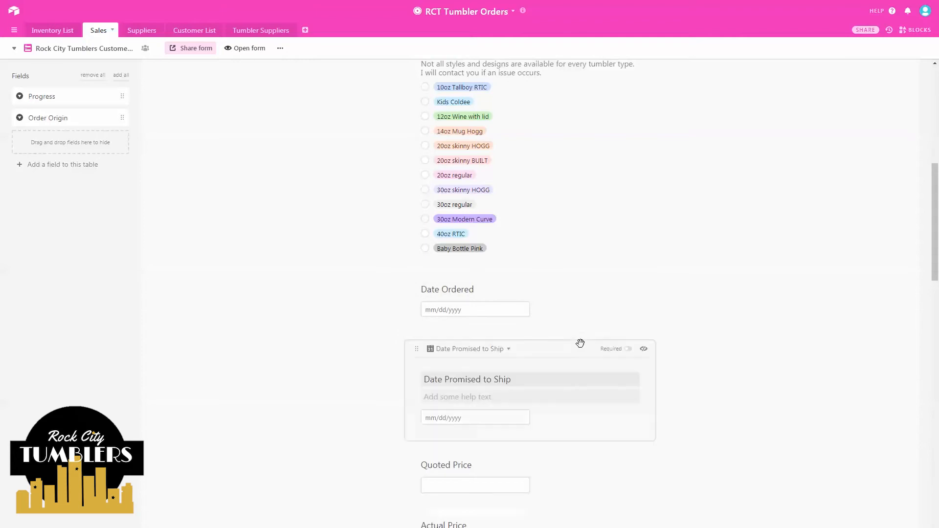
left_click(644, 348)
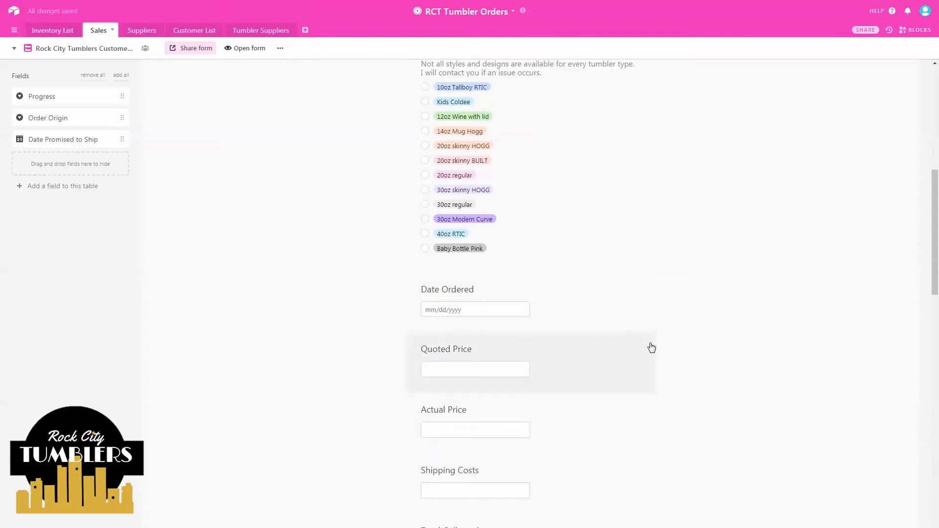
left_click(651, 348)
left_click(645, 348)
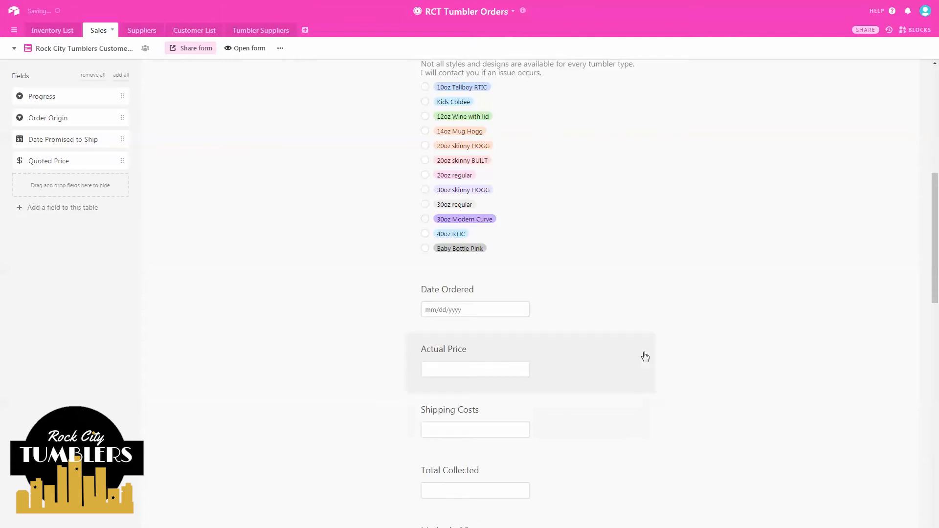
left_click(643, 346)
left_click(646, 348)
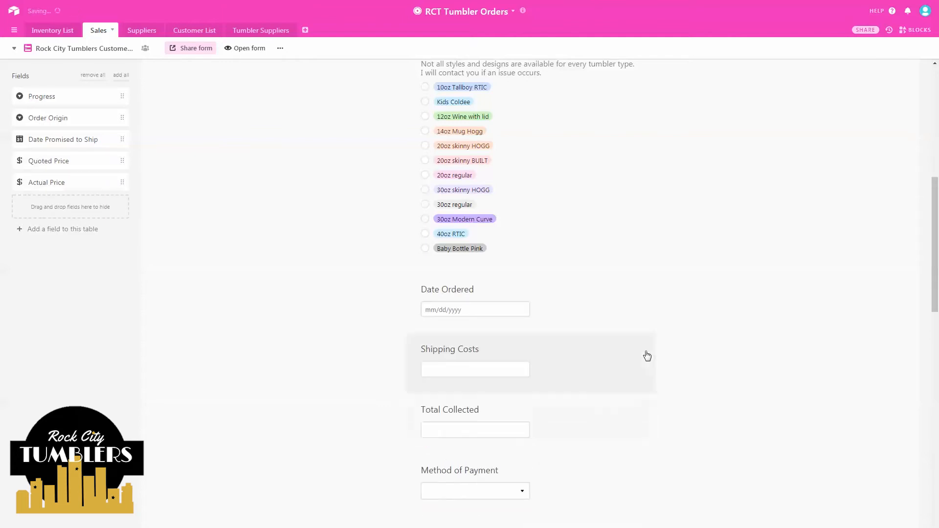
left_click(645, 343)
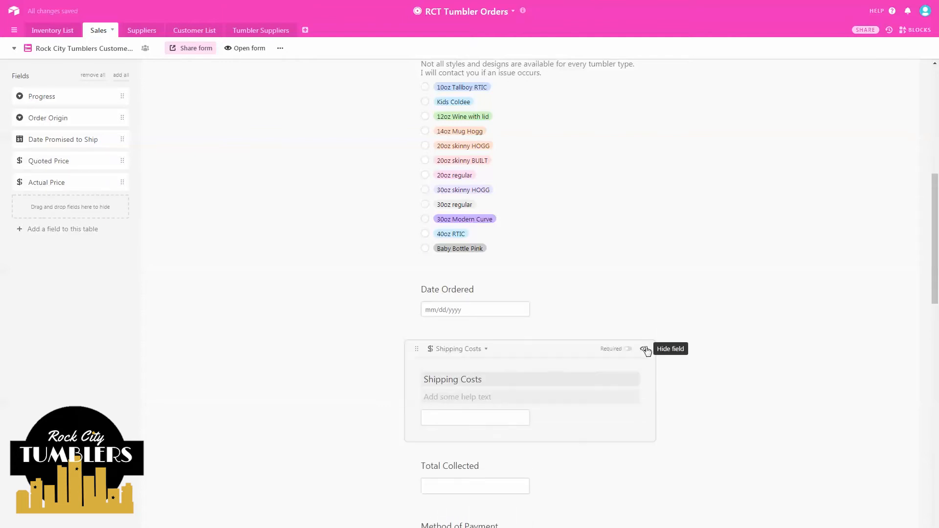
left_click(646, 349)
left_click(646, 348)
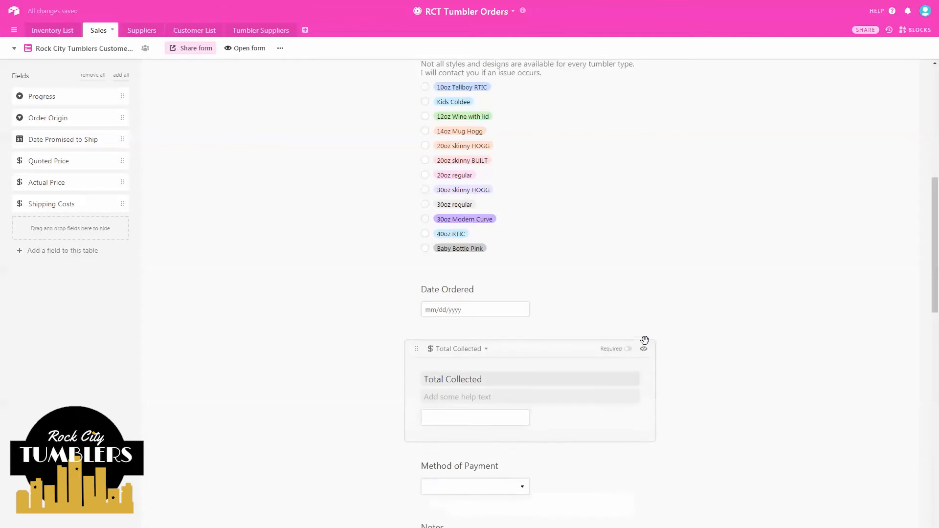
left_click(647, 349)
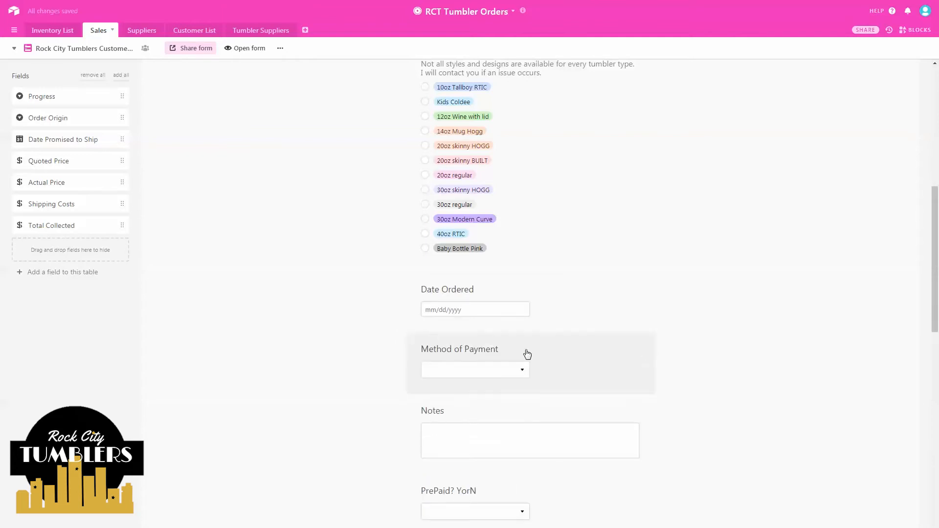
- Hide Method of Payment, PrePaid? YorN, Date Shipped and Tracking Number from the form
left_click(454, 360)
left_click(454, 360)
left_click(458, 351)
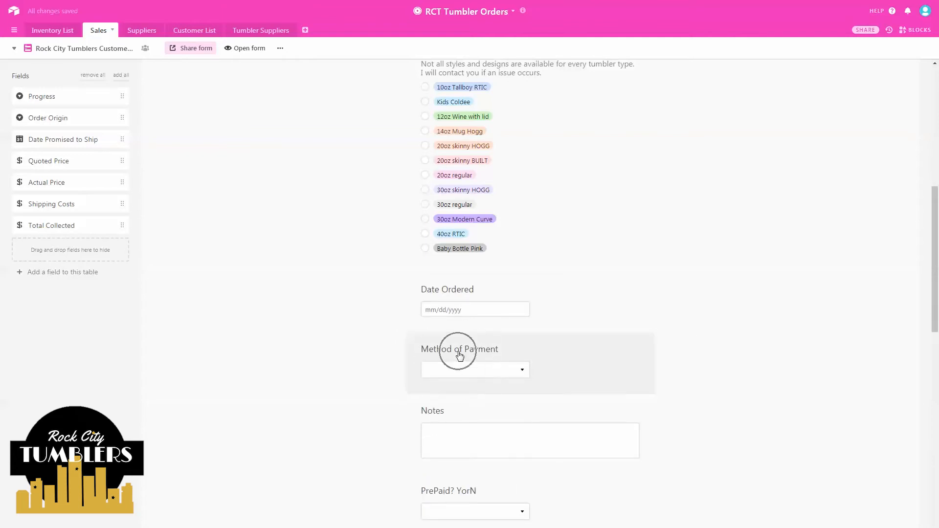
left_click(644, 350)
left_click(643, 350)
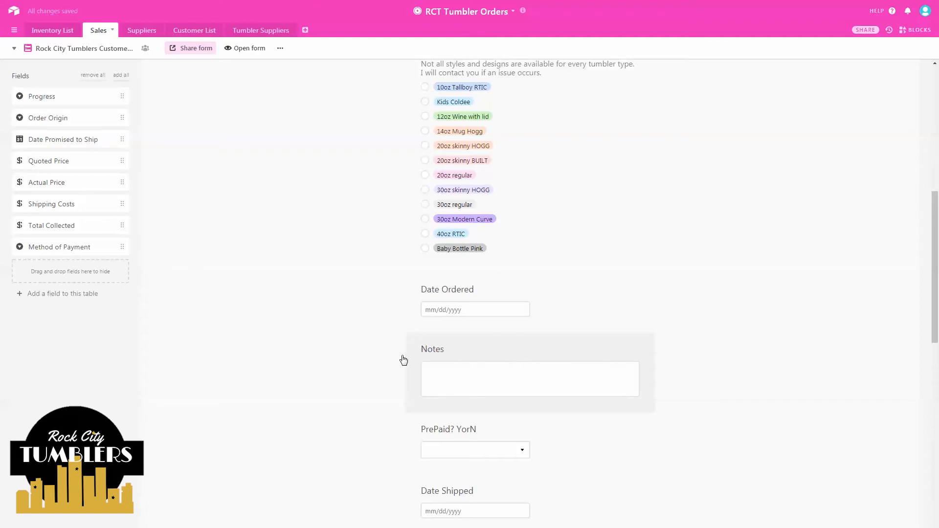
scroll(384, 372, "down", 3)
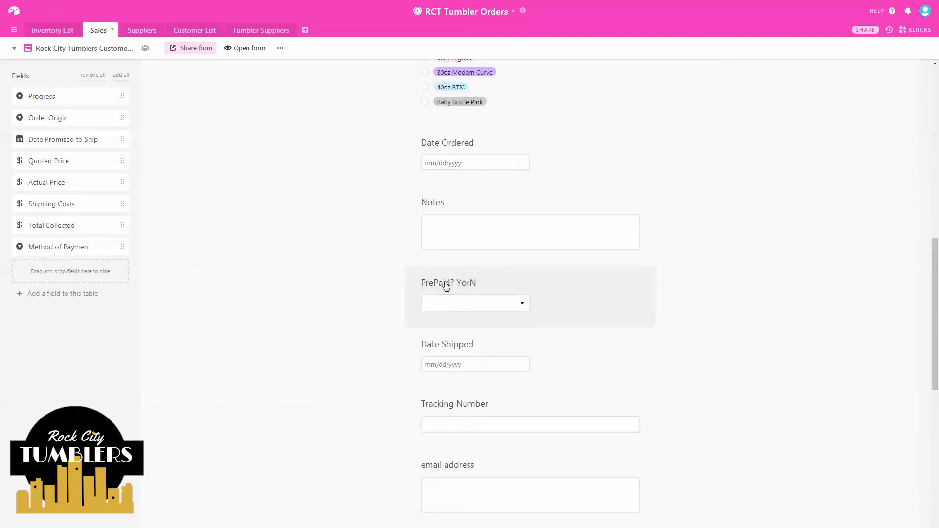
left_click(652, 272)
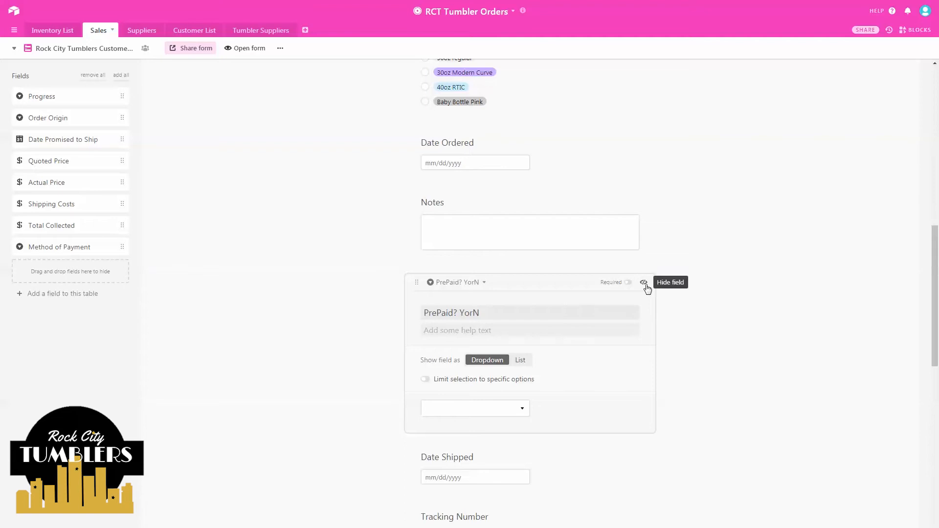
left_click(646, 284)
left_click(647, 284)
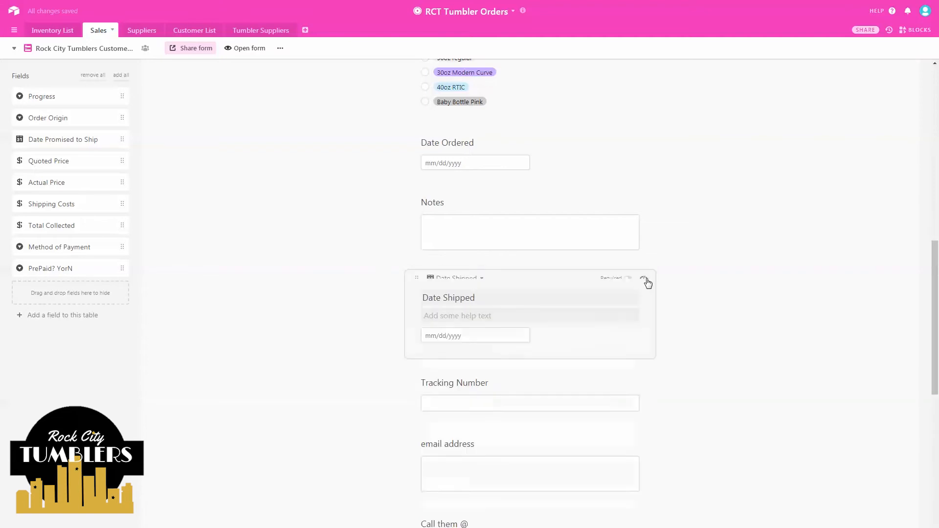
left_click(647, 283)
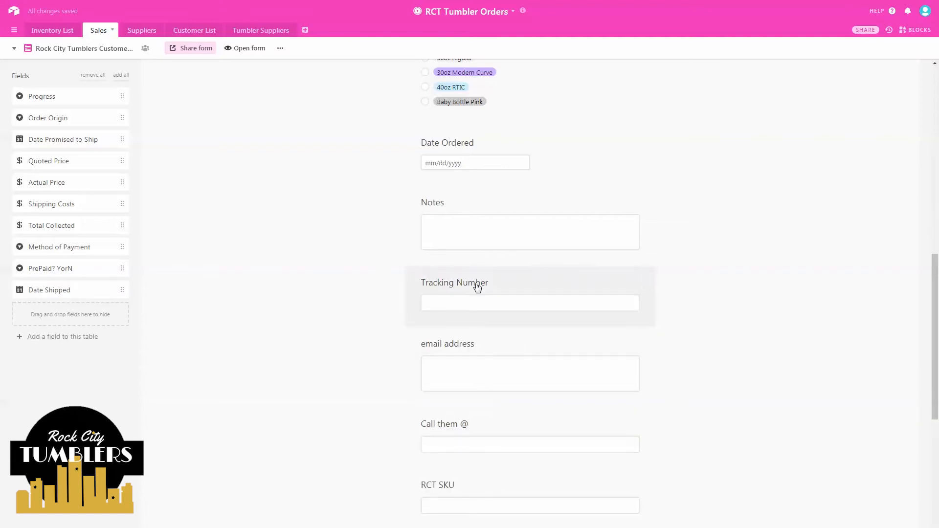
left_click(649, 279)
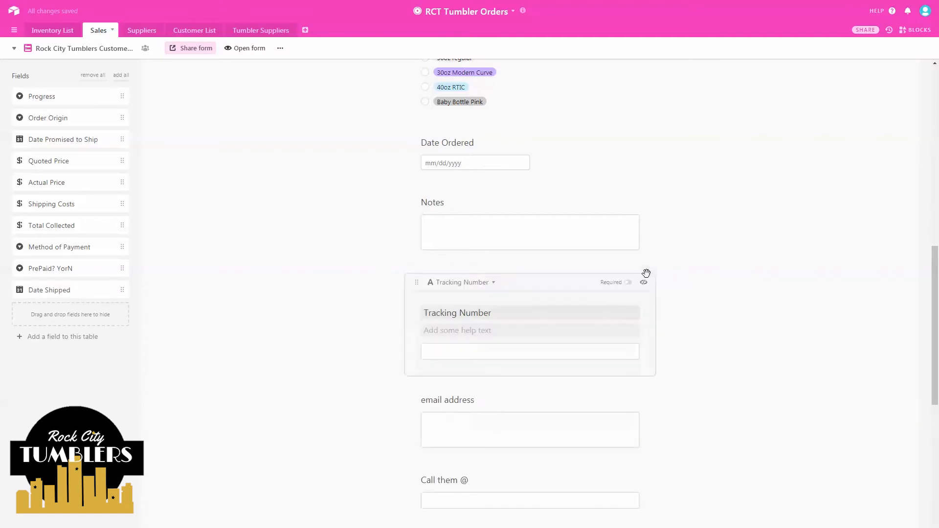
left_click(644, 281)
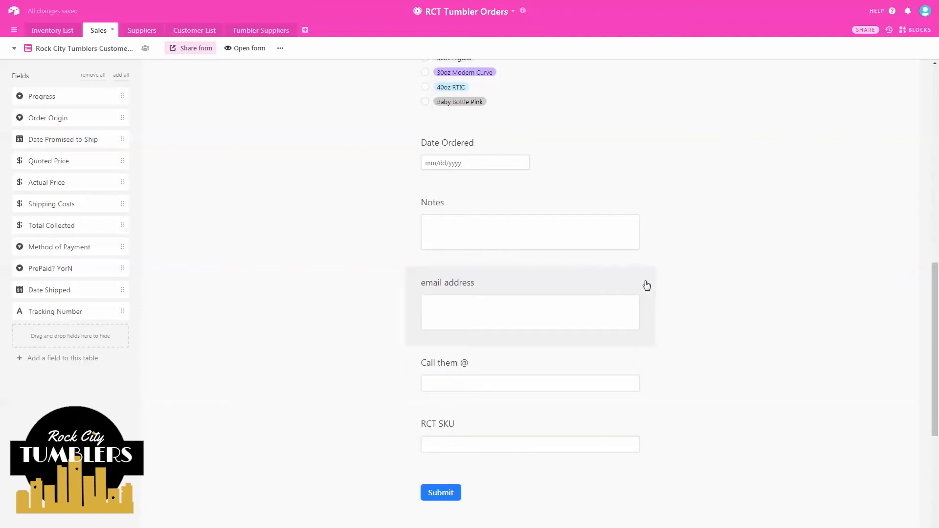
left_click(447, 310)
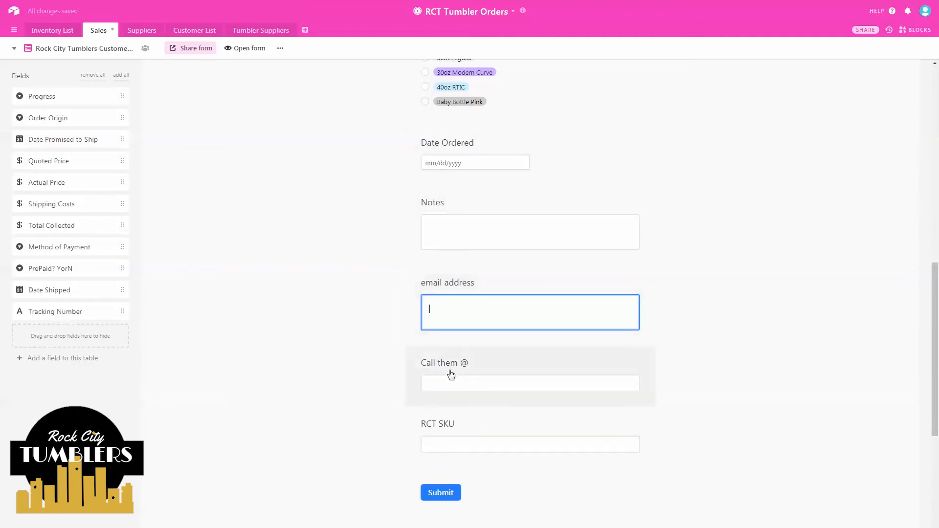
- Retitle the email question 'Please enter your email address'
left_click(634, 283)
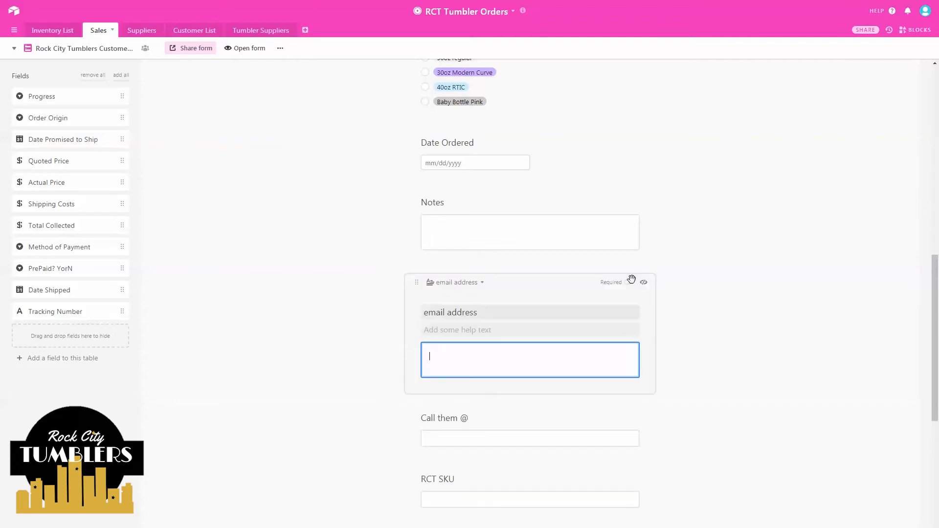
left_click(427, 317)
type("Please ")
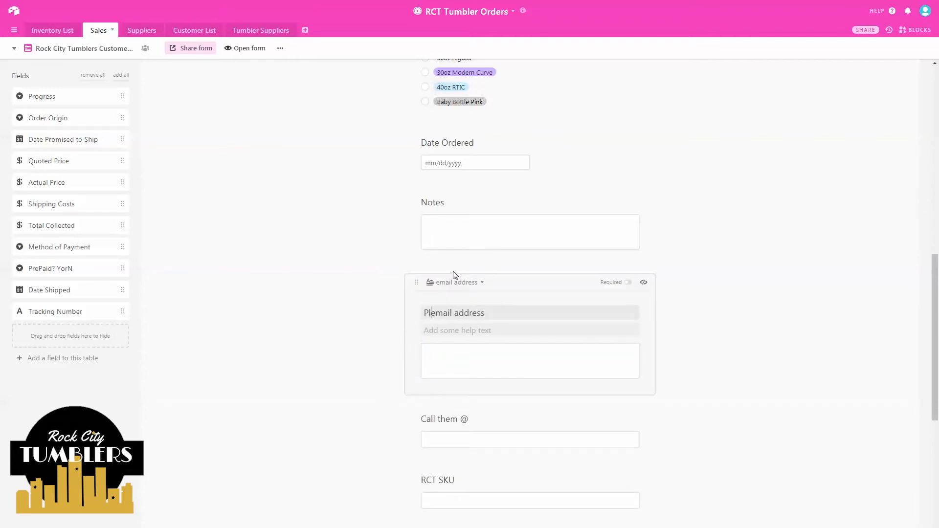
type("enter your")
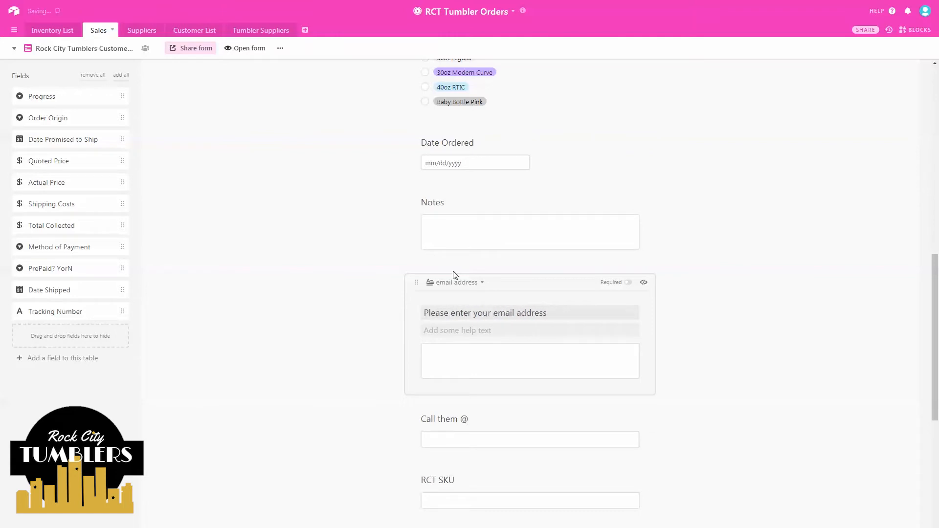
- Rename the 'Call them @' question 'Please enter your best contact number' and make it required
left_click(539, 421)
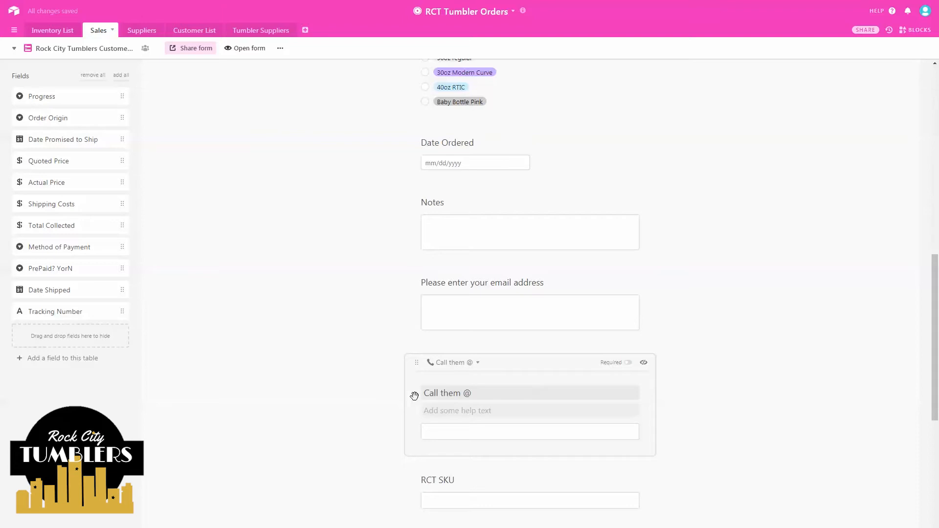
left_click_drag(507, 395, 382, 388)
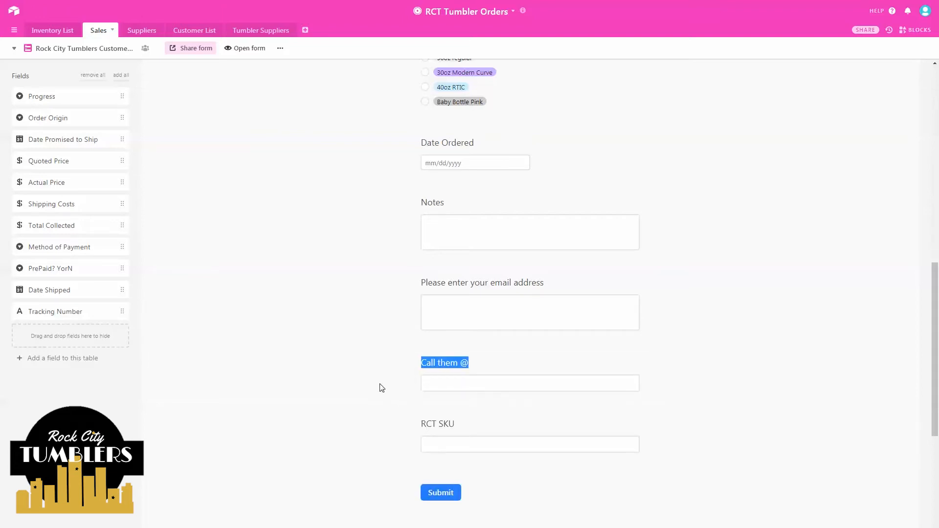
left_click(489, 375)
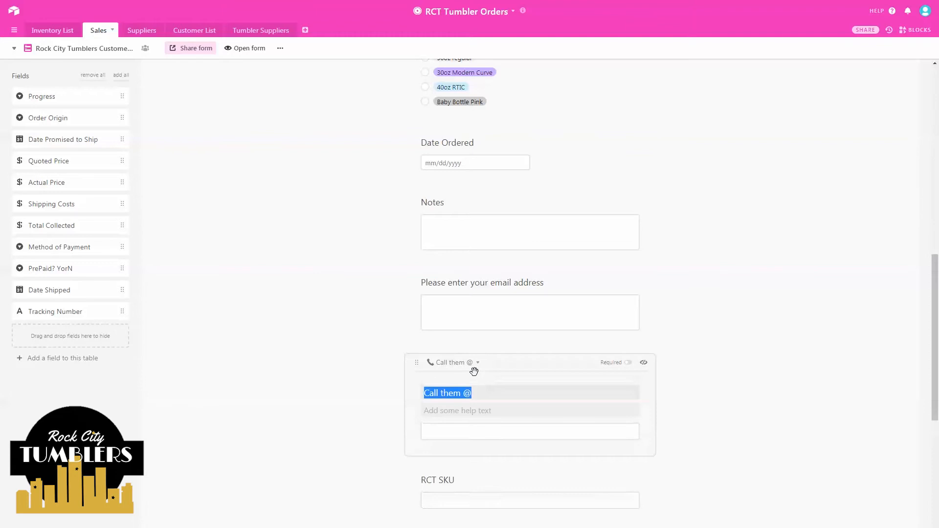
left_click(474, 391)
left_click_drag(468, 391, 421, 384)
type("Please enter you")
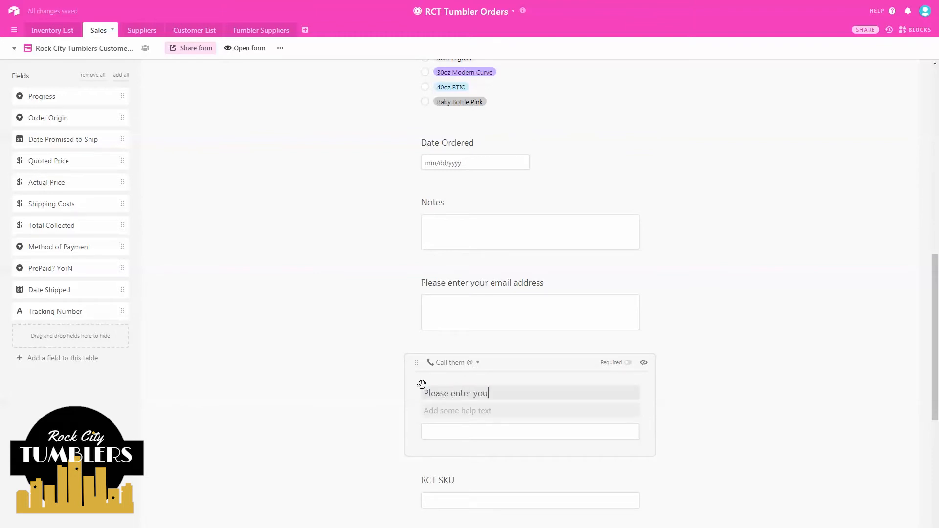
type("r best contact number")
left_click(629, 363)
left_click(267, 313)
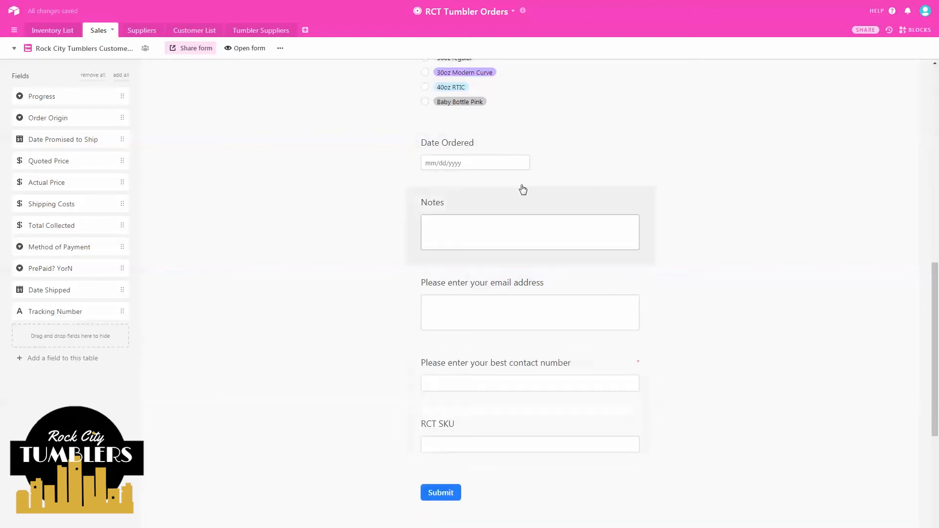
left_click(585, 152)
- Mark Date Ordered required, hide the RCT SKU question, and turn off 'Show Airtable branding'
left_click(627, 145)
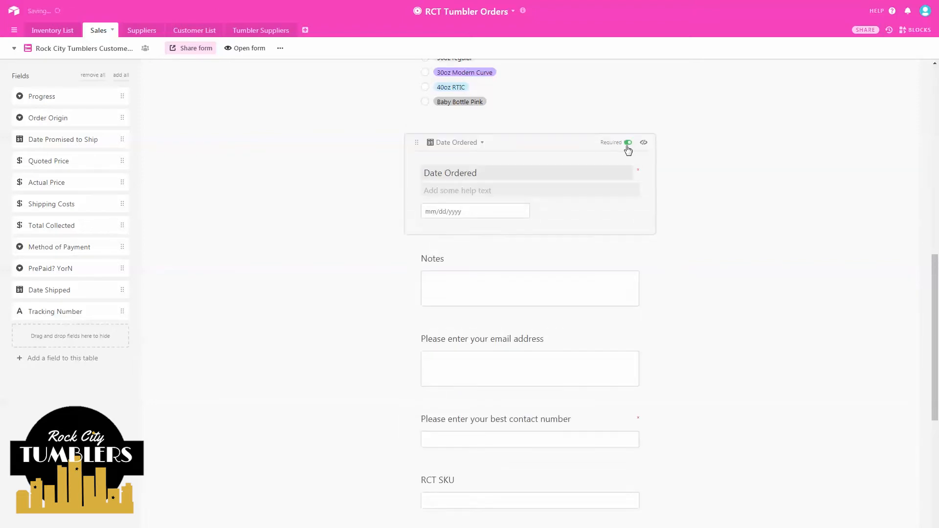
left_click(333, 187)
scroll(419, 138, "down", 2)
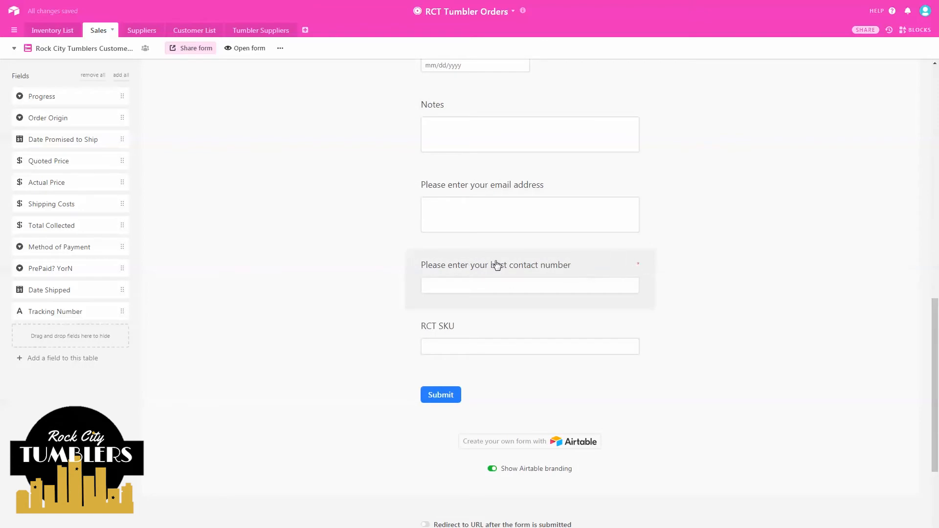
left_click(644, 326)
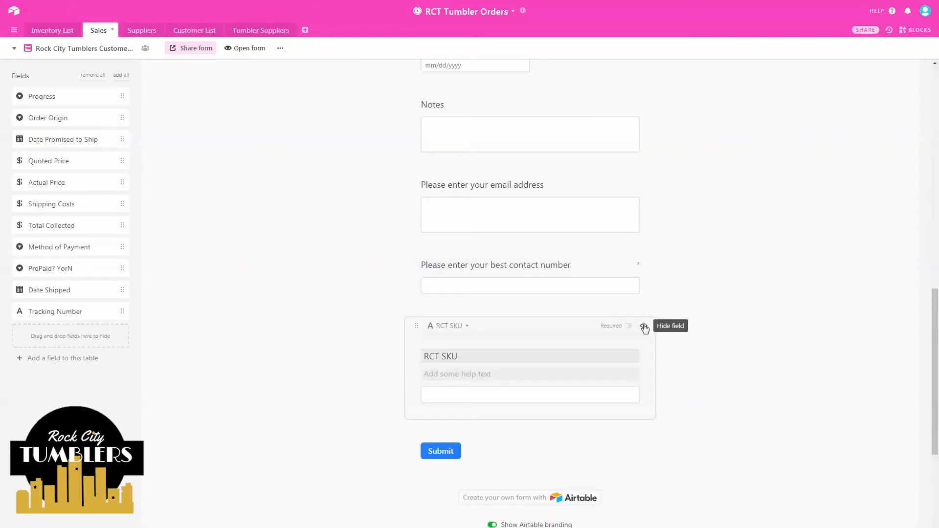
left_click(644, 327)
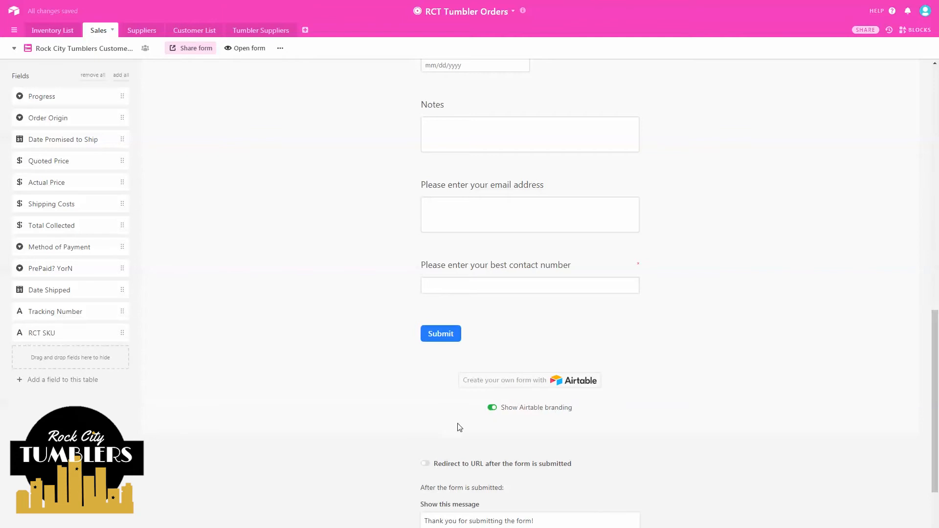
left_click(491, 410)
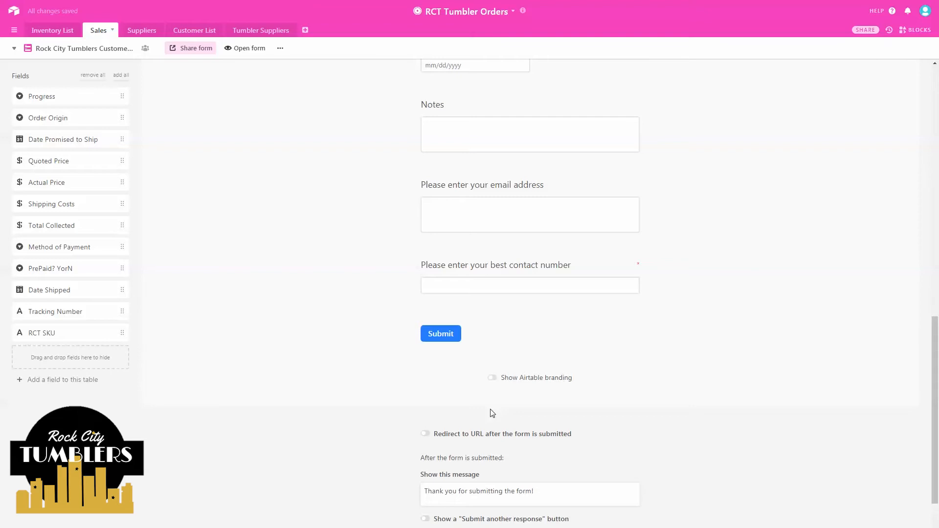
scroll(491, 413, "down", 1)
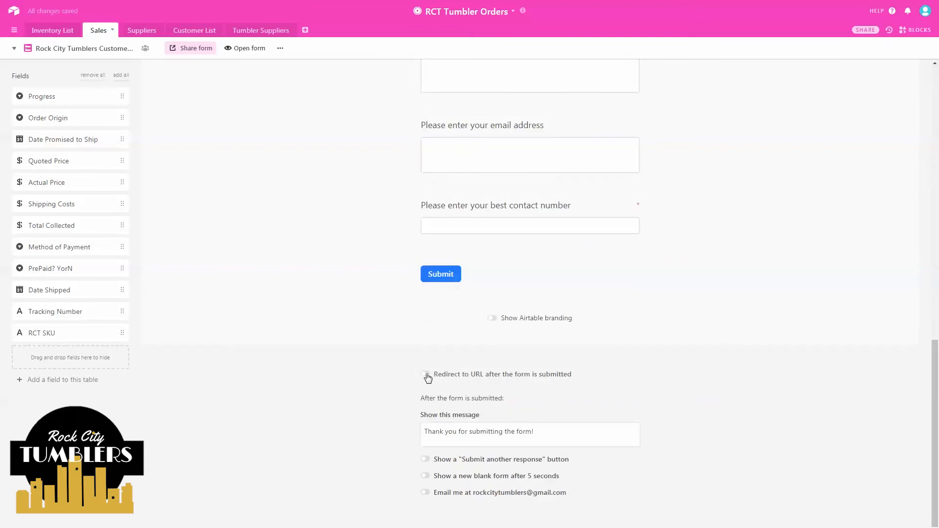
left_click(425, 375)
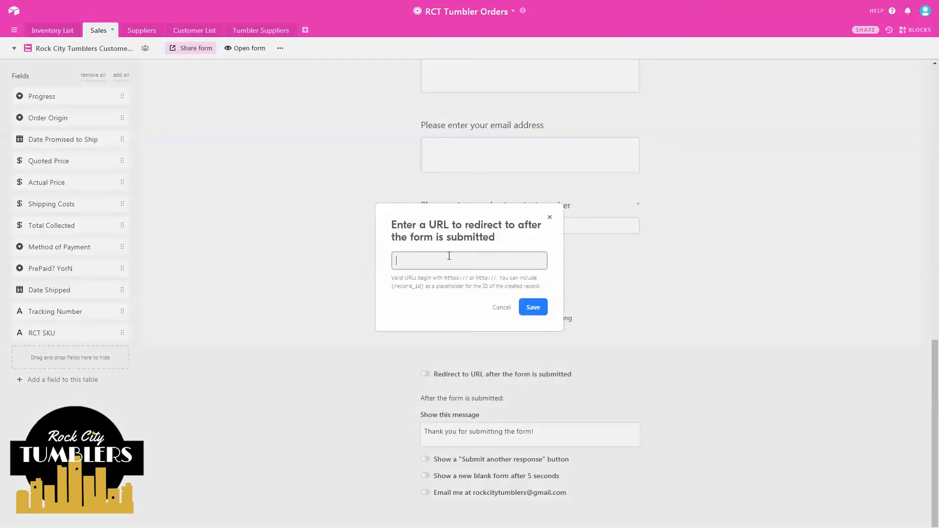
type("www.rockcitytumblers.com")
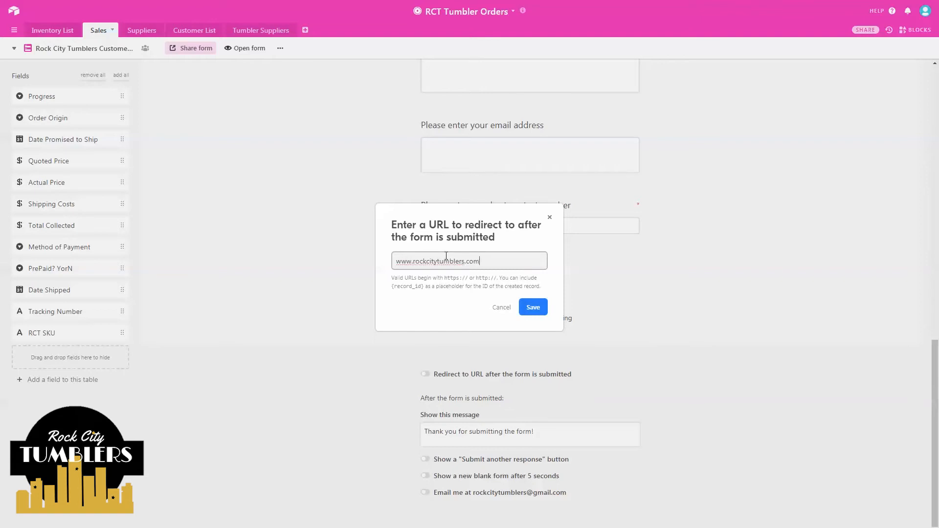
left_click(529, 310)
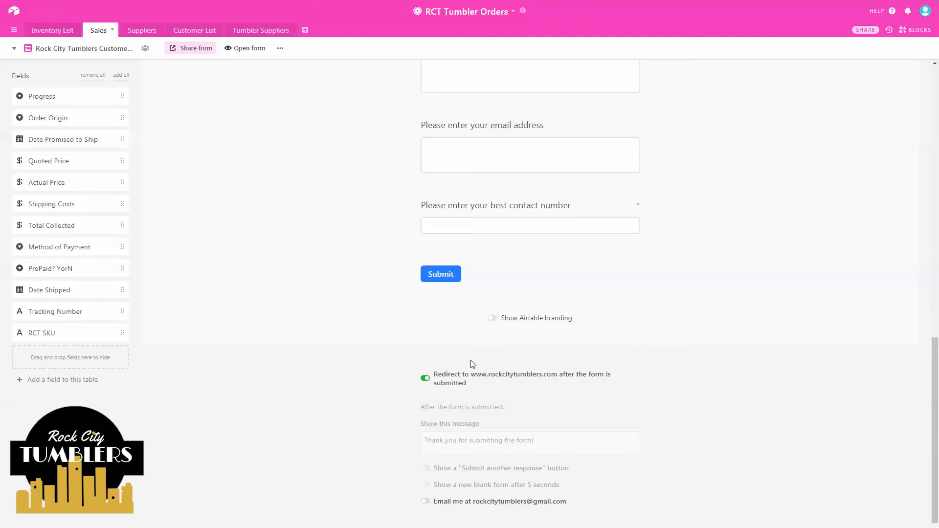
scroll(455, 358, "down", 1)
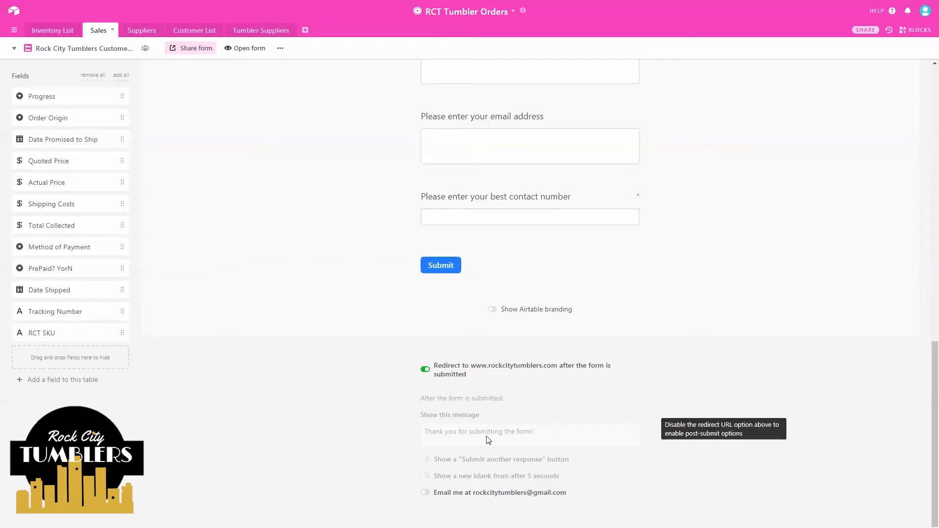
- Enable submission email notifications, turn off the redirect, and write a thank-you message promising follow-up on order details
left_click(426, 492)
left_click(425, 370)
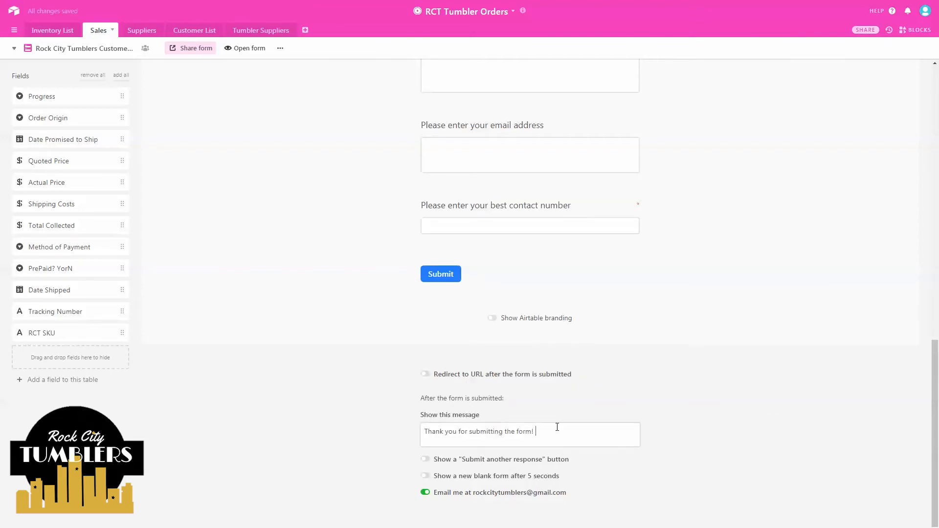
type("Mona will be in touch soon to get ")
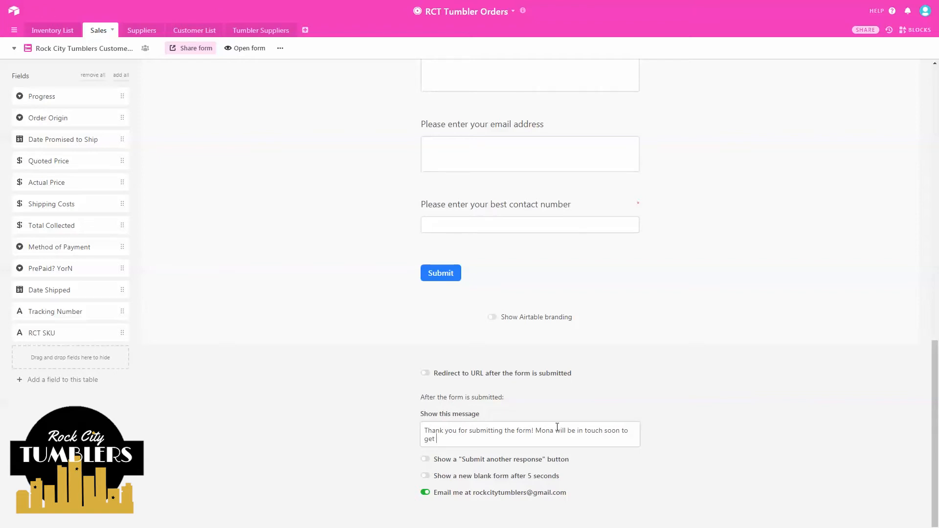
type("more order details from you. Thank you for sup")
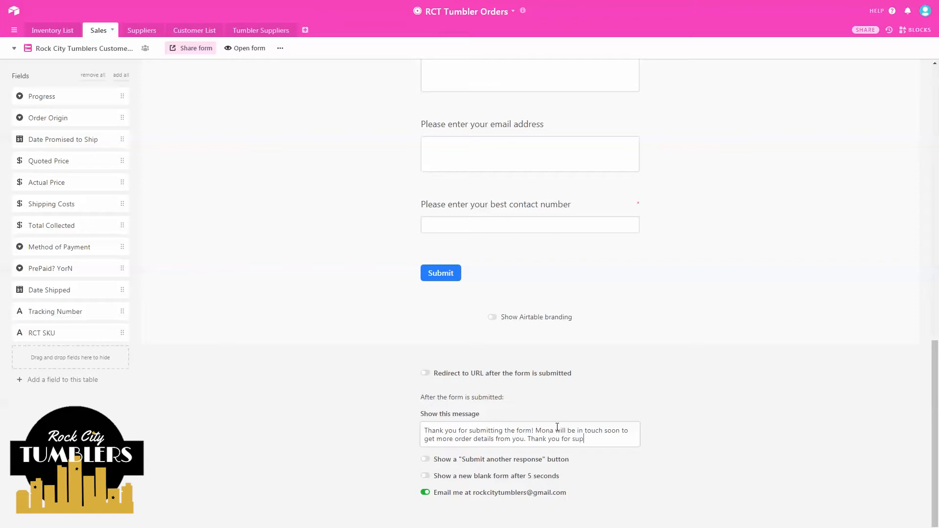
type("porting local crafters")
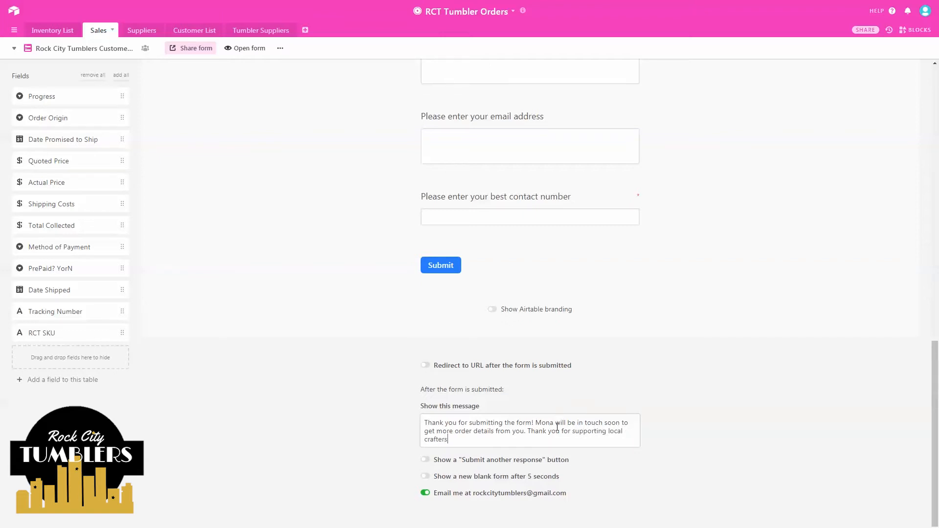
type(".")
- Review the form preview, then open the live Rock City Tumblers Customer Order Form
scroll(277, 307, "up", 15)
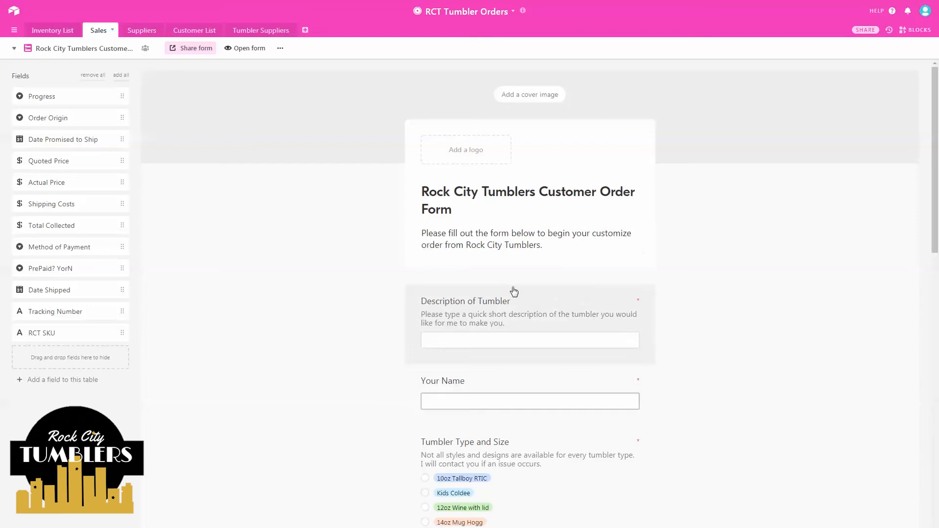
scroll(514, 292, "down", 5)
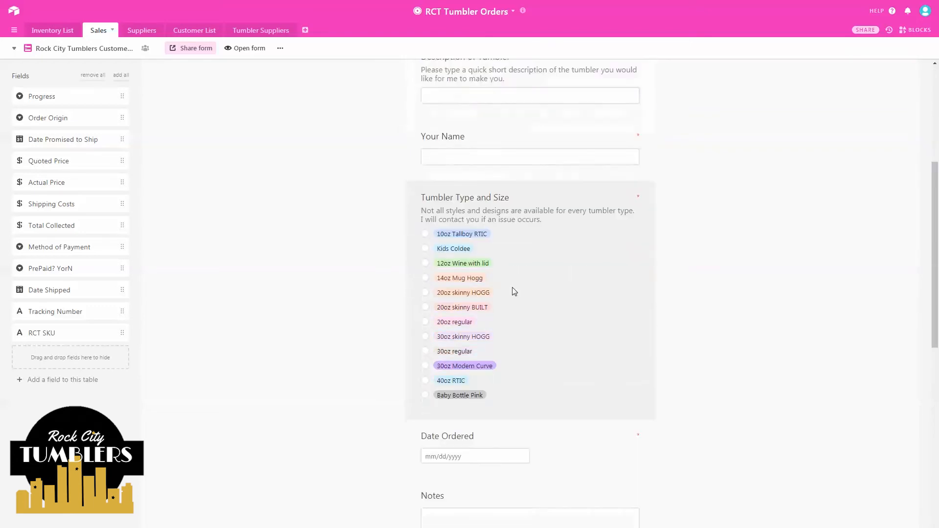
scroll(511, 291, "down", 2)
scroll(512, 291, "up", 7)
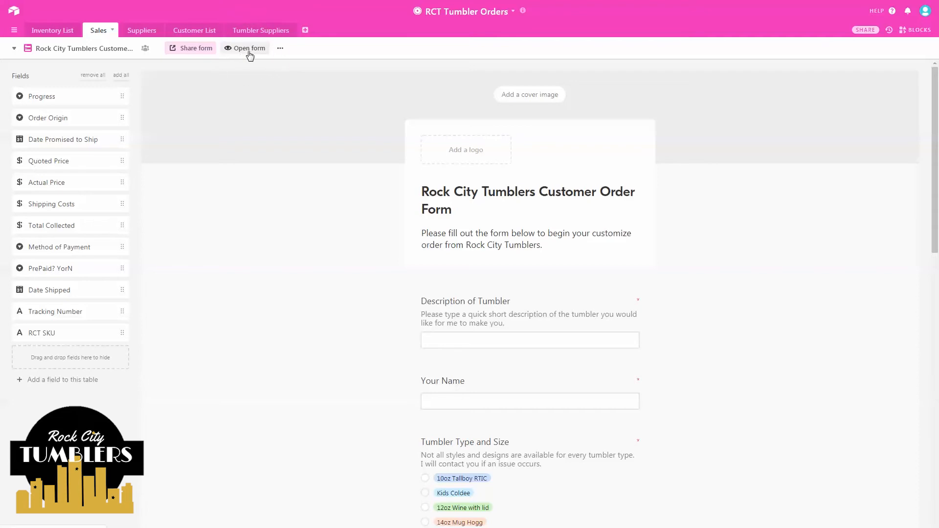
left_click(249, 48)
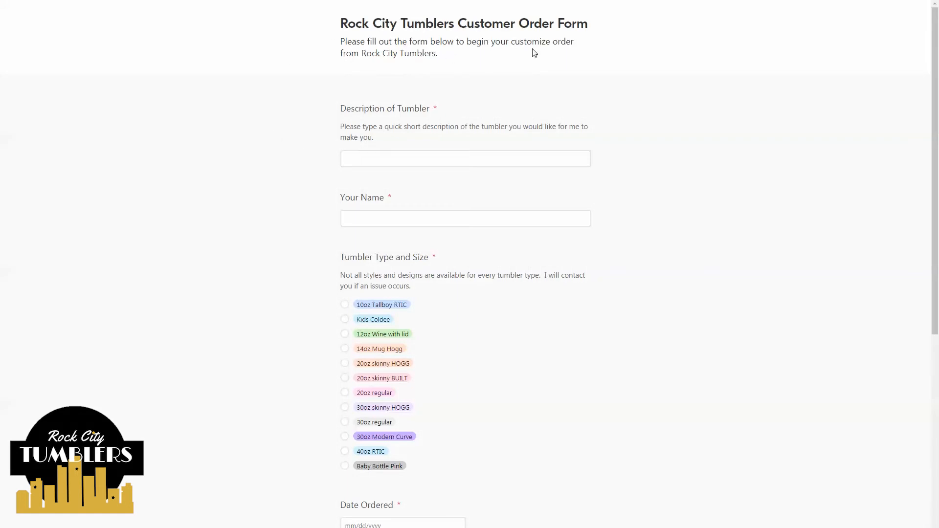
- Enter description 'ZOMBIE BLOOD tumbler with holographic glitter', the customer's name, and choose 40oz RTIC
left_click(365, 161)
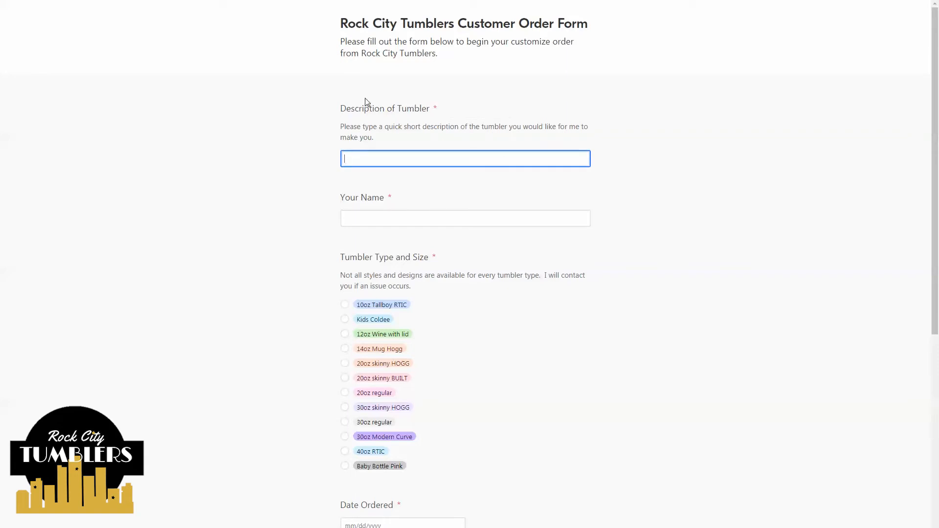
type("ZOMBIE BLOOD tumbler with holo")
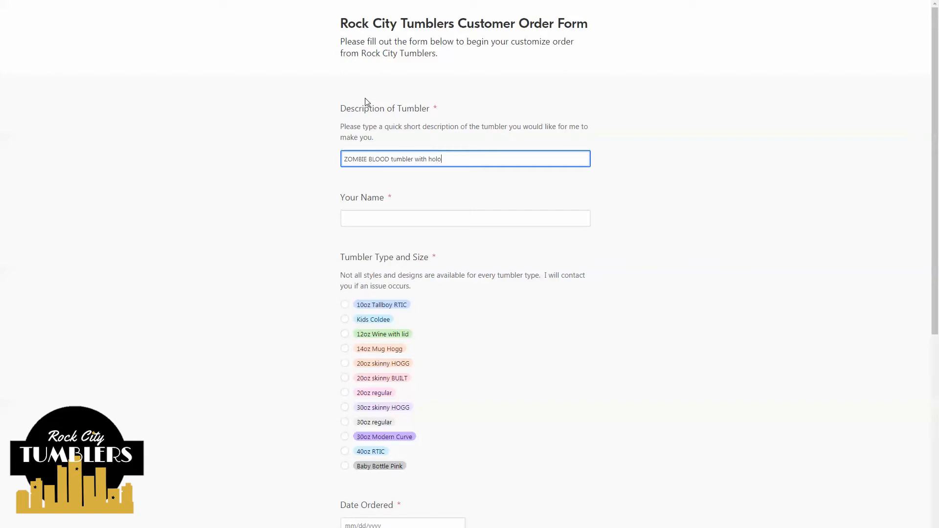
type("graphic glitter")
left_click(376, 215)
type("Rob")
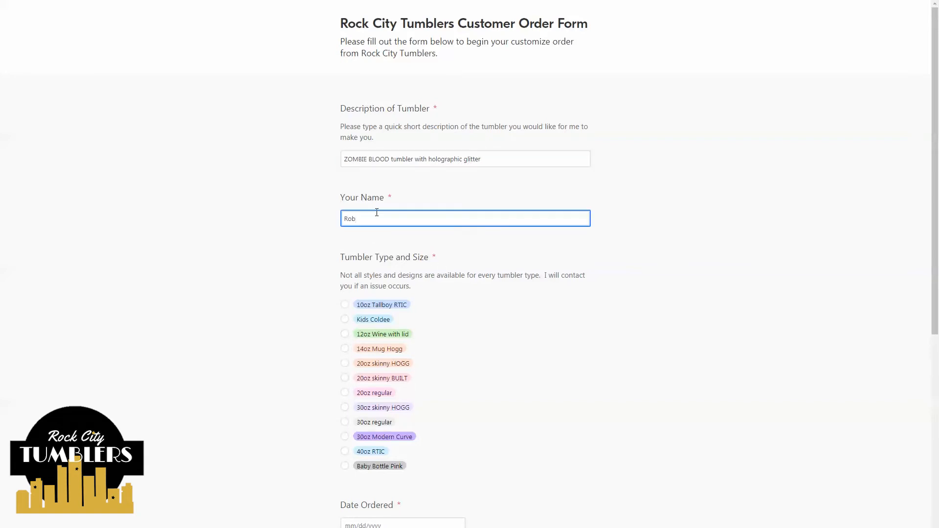
type(" ZX")
left_click(310, 264)
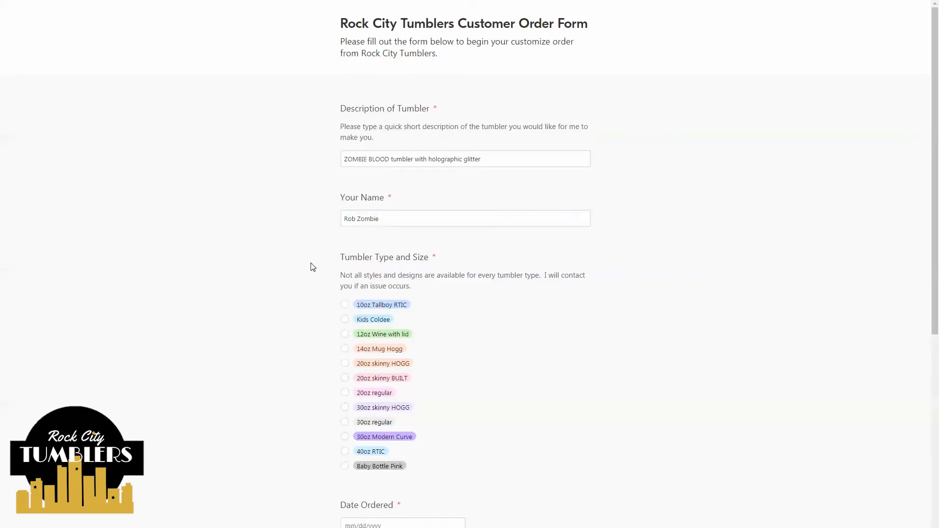
scroll(310, 264, "down", 2)
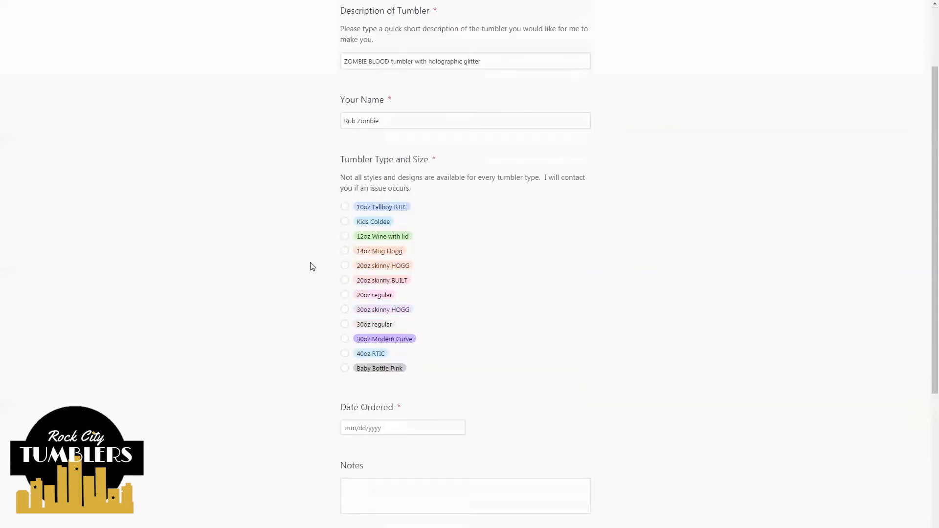
left_click(345, 353)
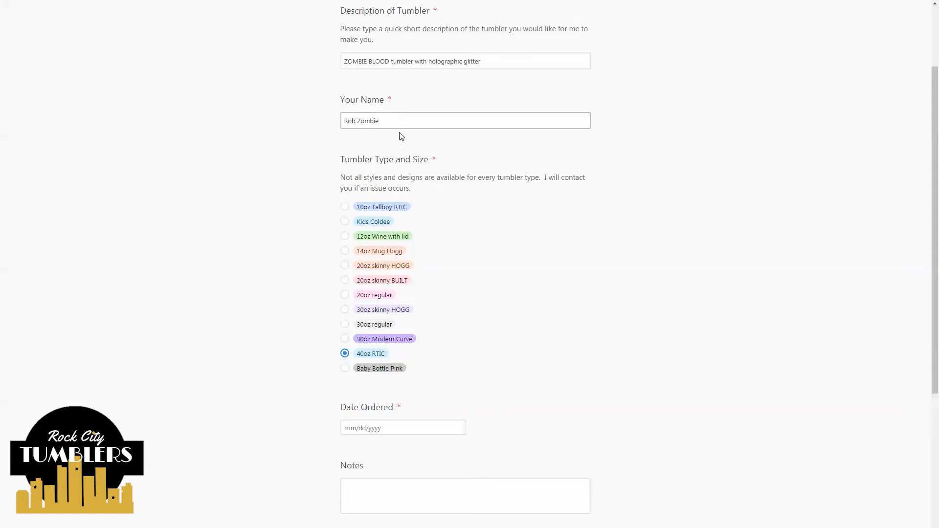
scroll(378, 325, "down", 2)
- Set the order date to 7/23/2019, add notes 'lots of blood! and', the customer's email and phone, then submit
left_click(379, 324)
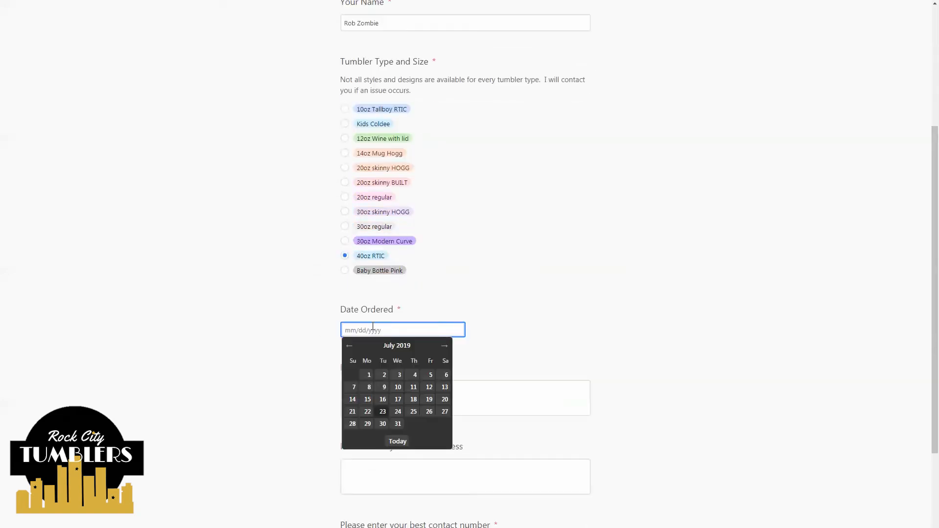
left_click(382, 413)
left_click(342, 384)
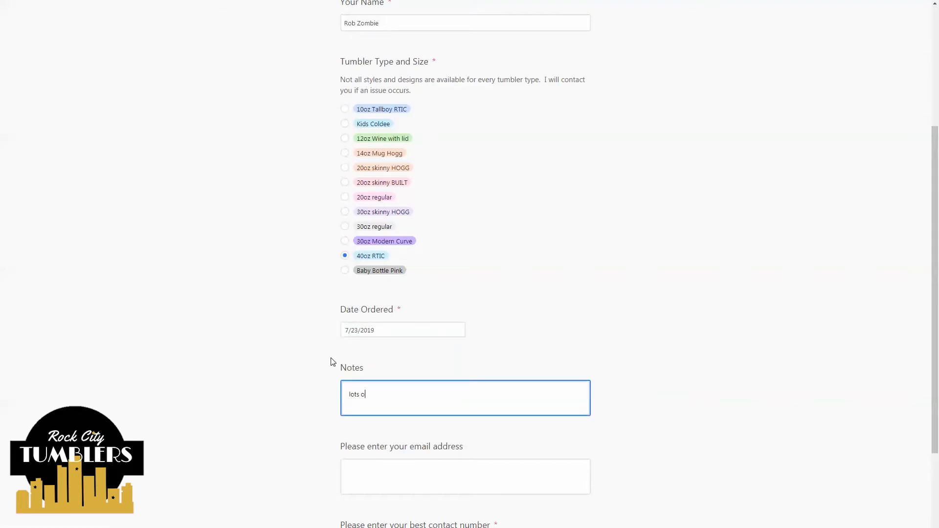
type("lots of blood! and brains!")
left_click(414, 487)
scroll(414, 486, "down", 2)
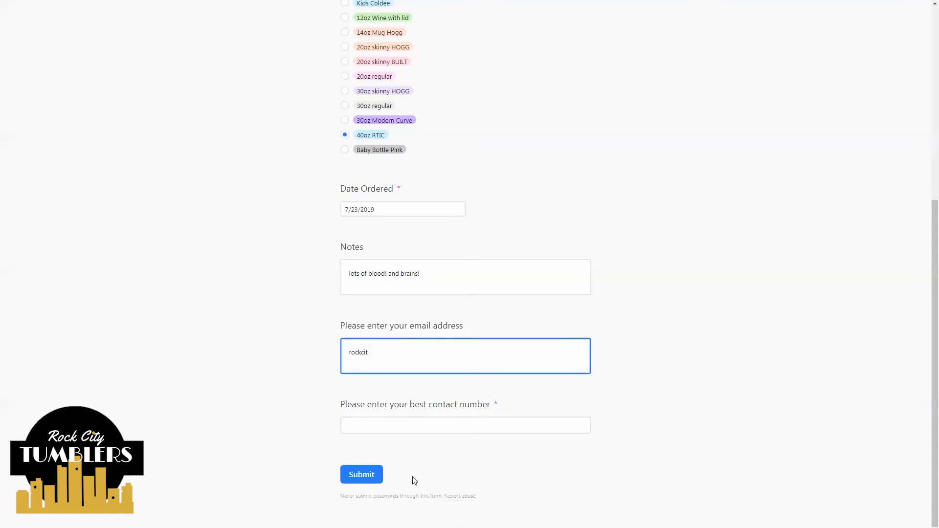
left_click(450, 420)
type("5015555555")
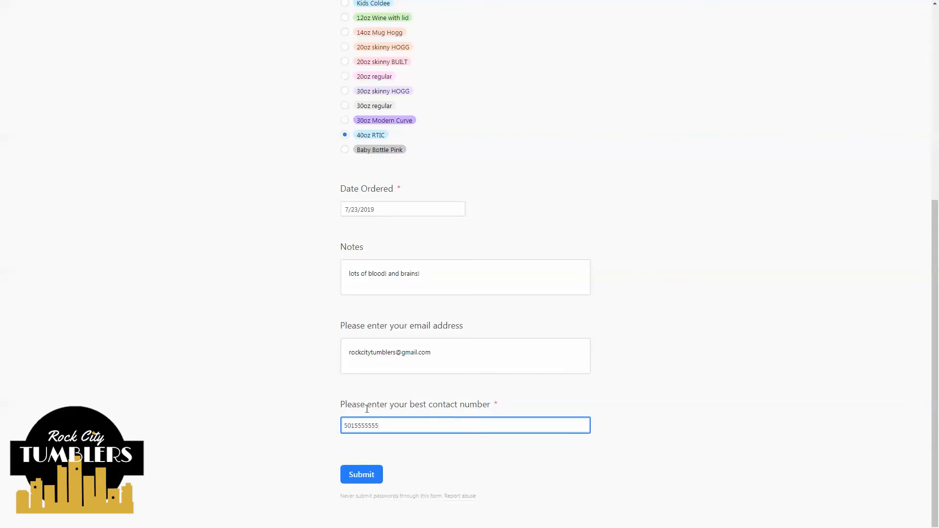
left_click(256, 399)
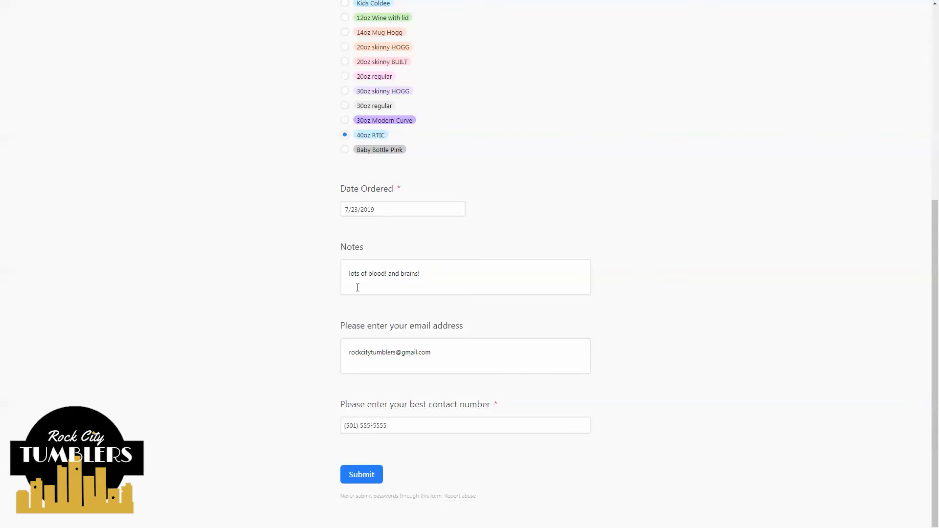
scroll(413, 288, "up", 6)
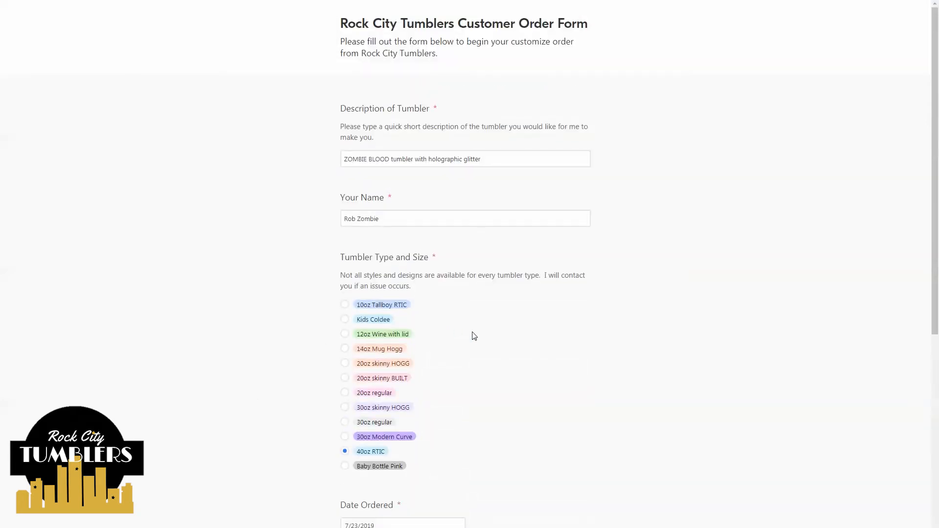
scroll(472, 337, "down", 6)
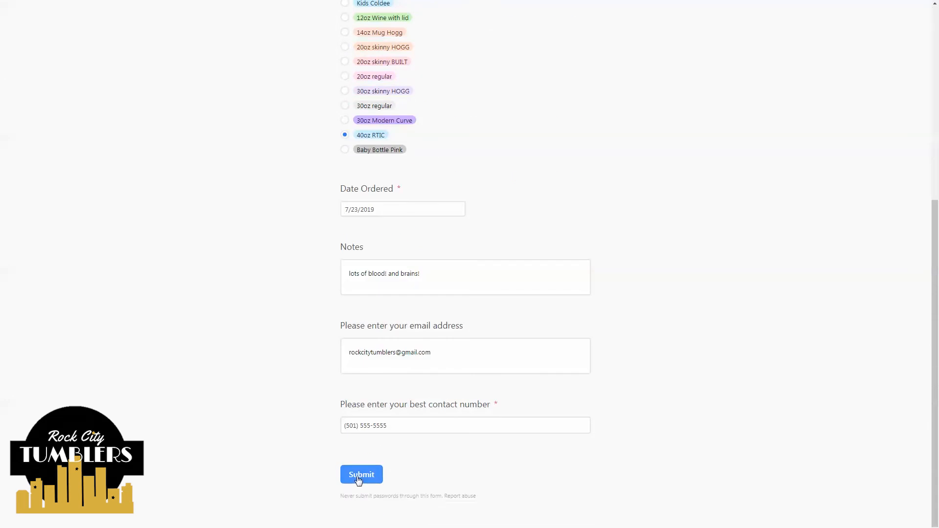
left_click(360, 475)
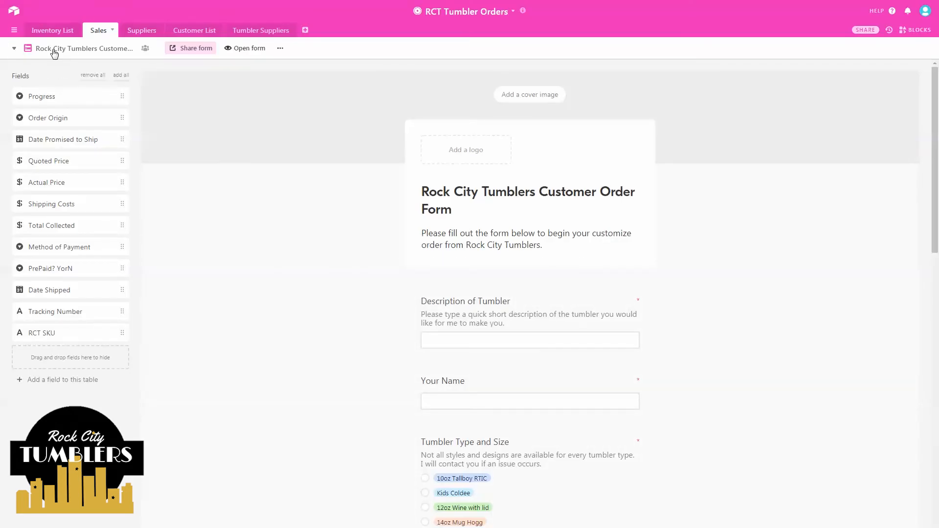
- Choose Incomplete Orders from the Sales table's view list
left_click(54, 51)
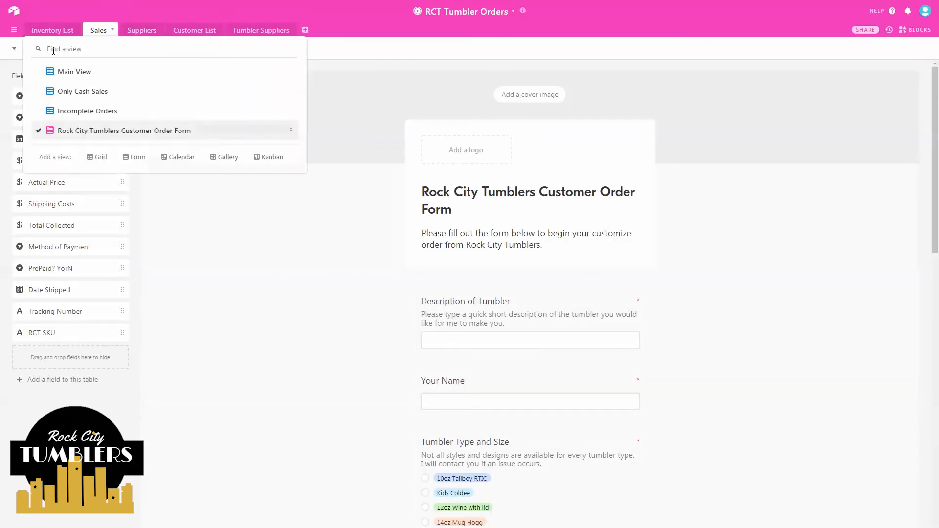
left_click(77, 111)
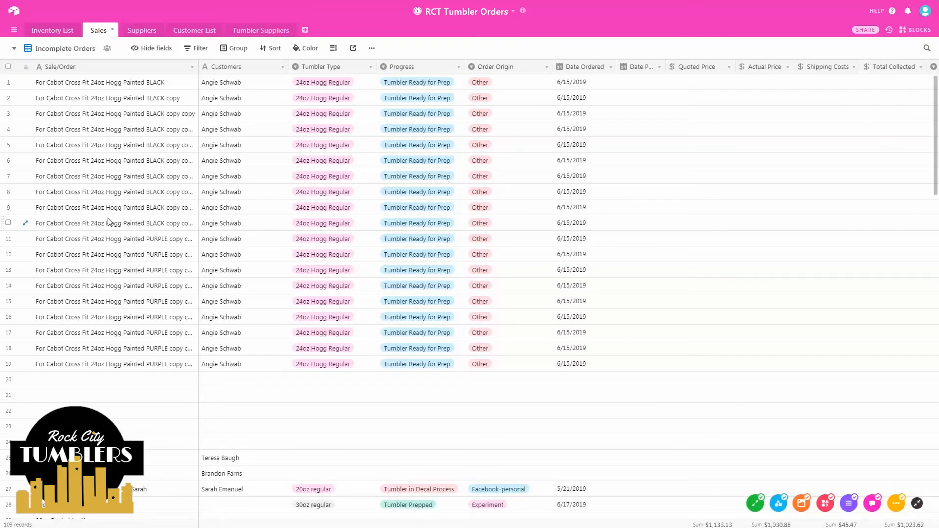
- Set the new 40oz RTIC order's Progress to Designing Phase and Order Origin to Facebook-personal
left_click_drag(937, 107, 937, 449)
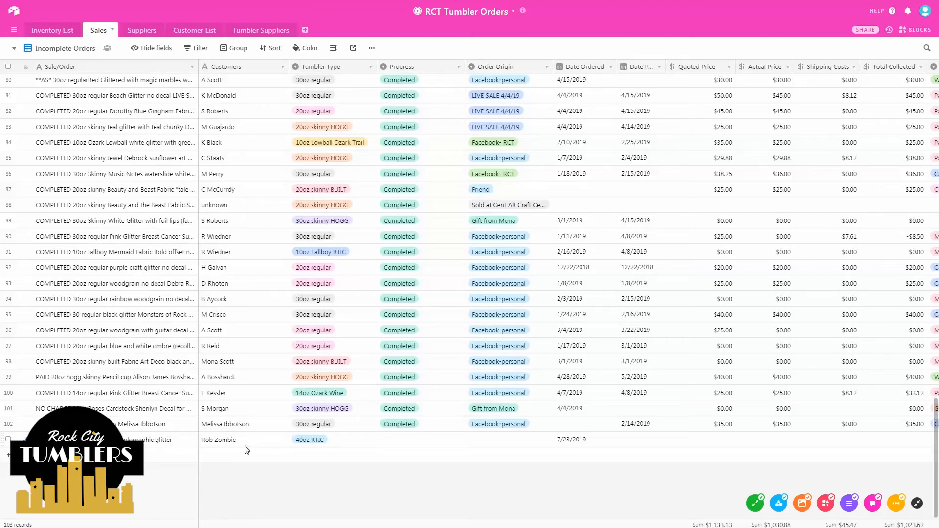
key("ctrl")
key("ctrl")
key("ctrl")
left_click(409, 443)
left_click(462, 440)
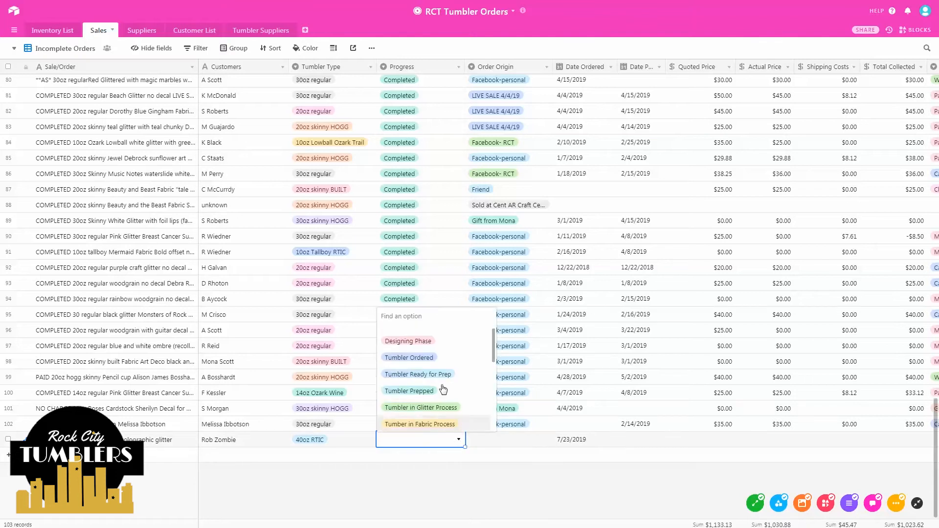
left_click(424, 341)
left_click(495, 443)
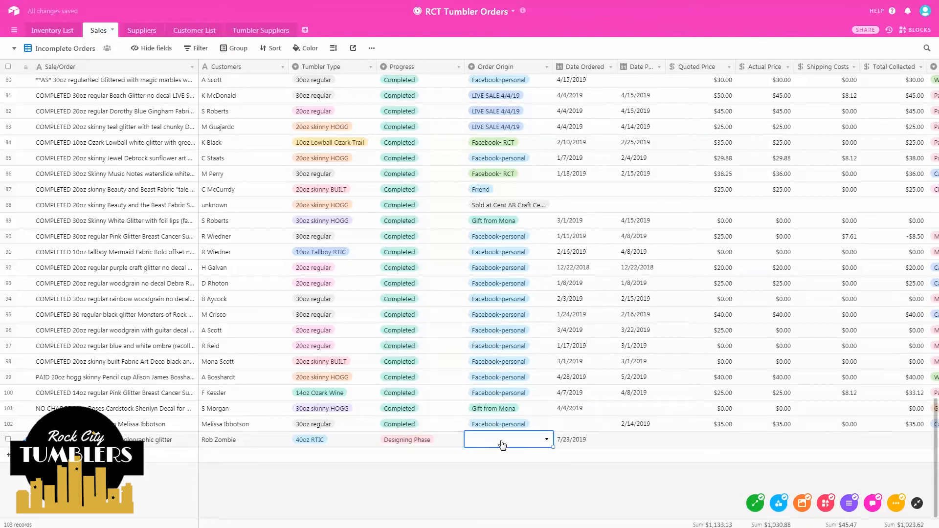
left_click(547, 440)
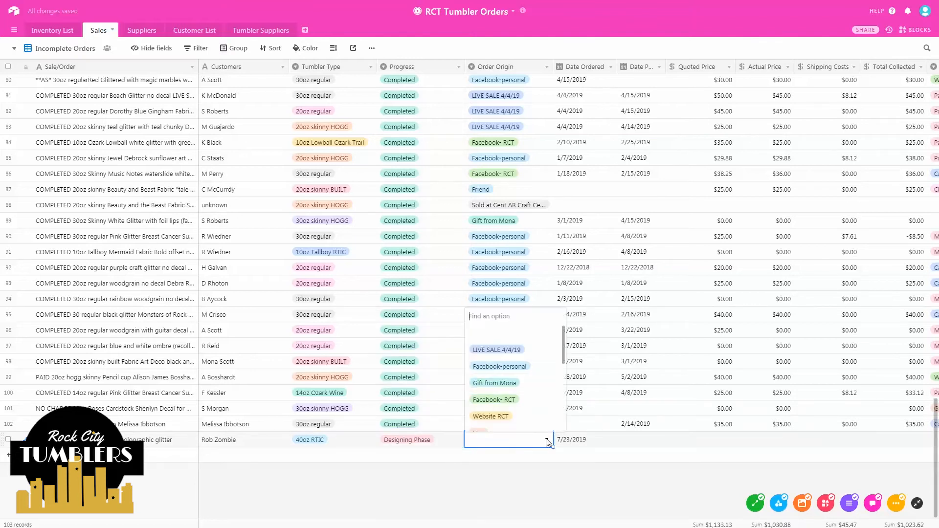
left_click(507, 360)
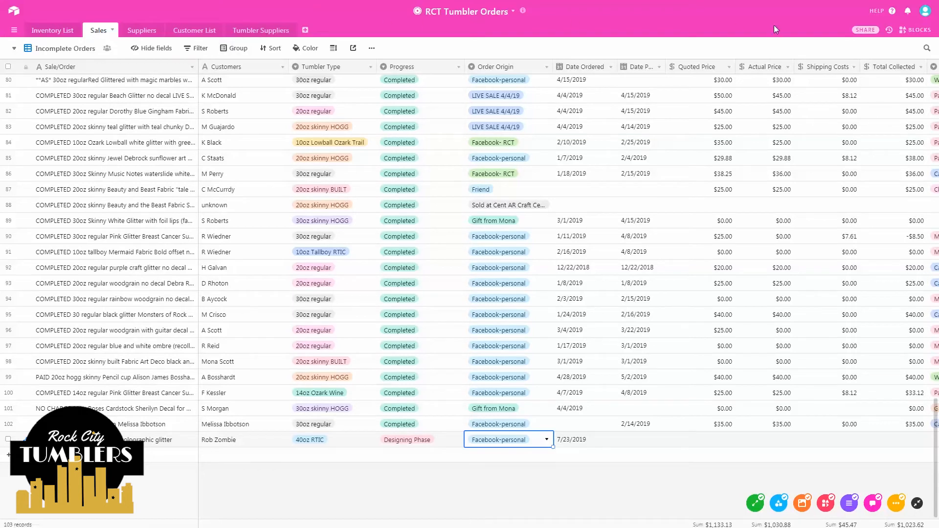
left_click(13, 12)
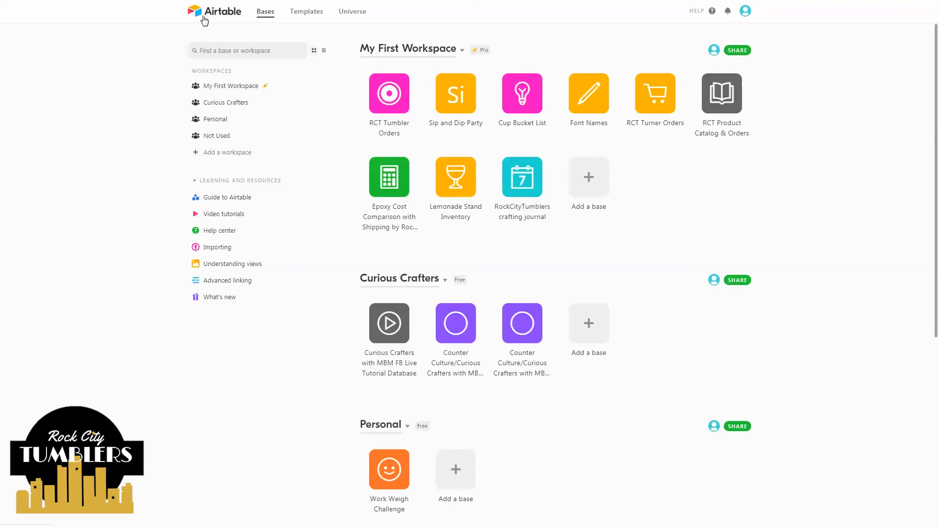
- Add a base from a template in My First Workspace, search 'iemona', and open Lemonade Stand Inventory
left_click(592, 177)
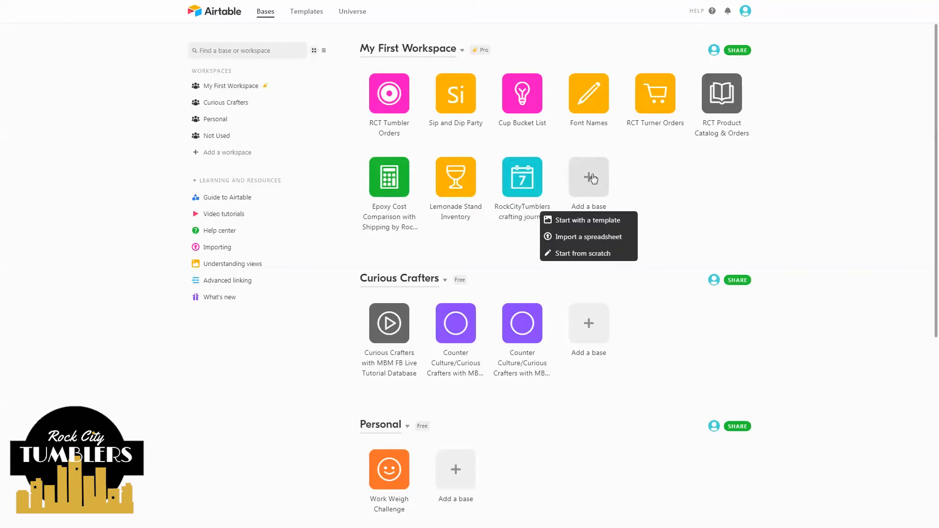
left_click(596, 222)
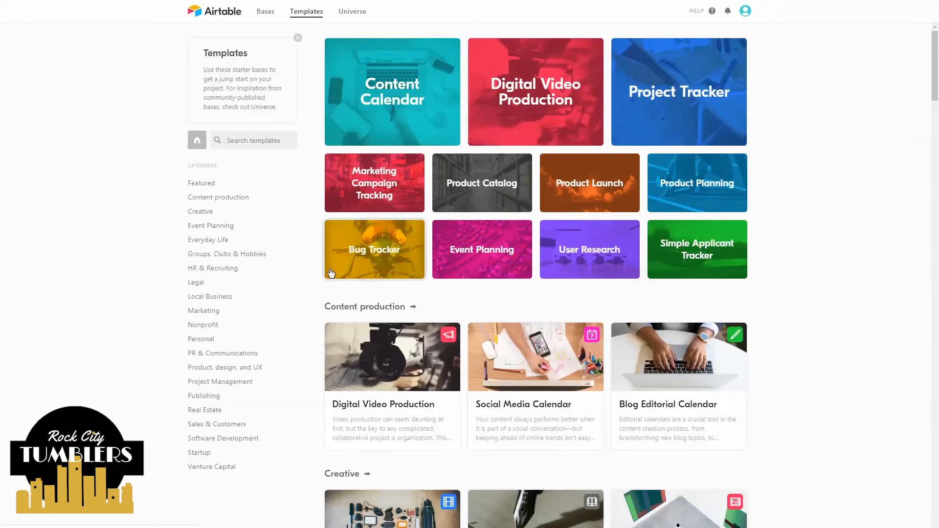
left_click(241, 143)
type("i")
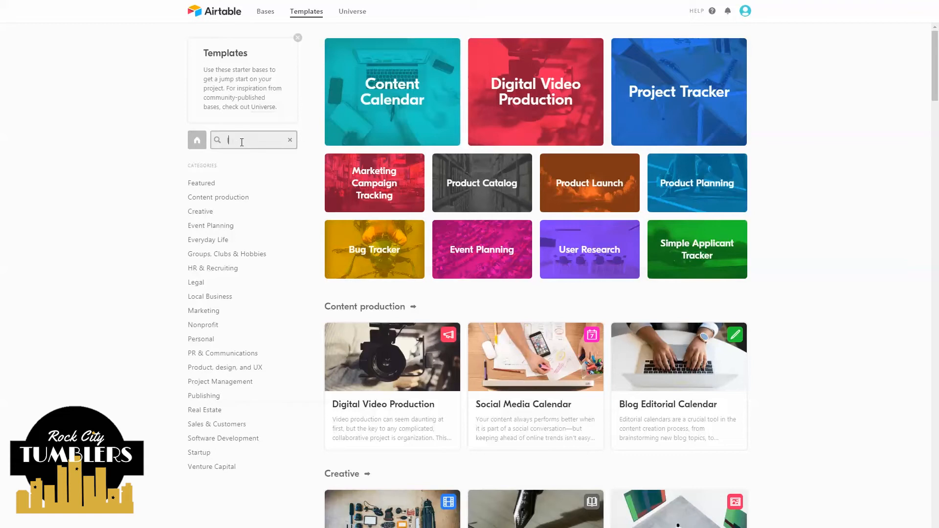
type("emona")
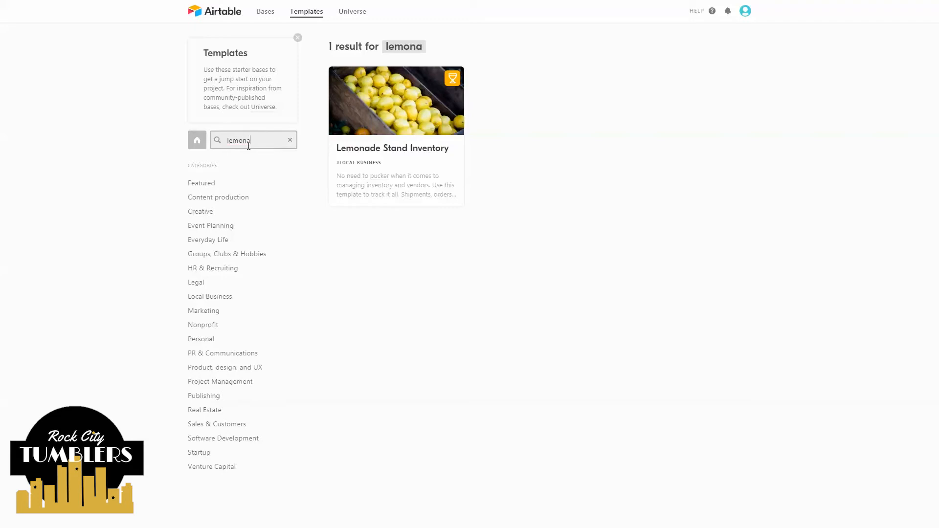
left_click(411, 114)
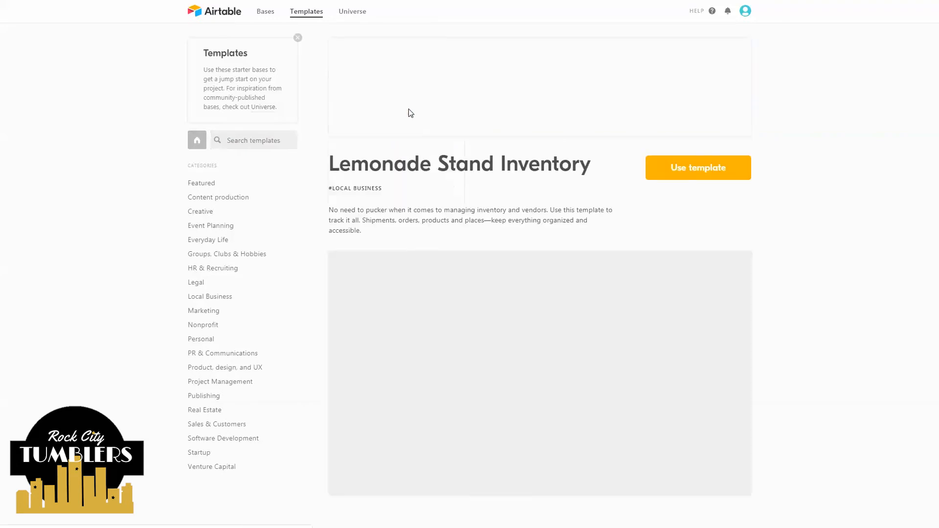
- Create a base from the Lemonade Stand Inventory template; make it red, 'sample order tracker', asterisk icon
left_click(669, 167)
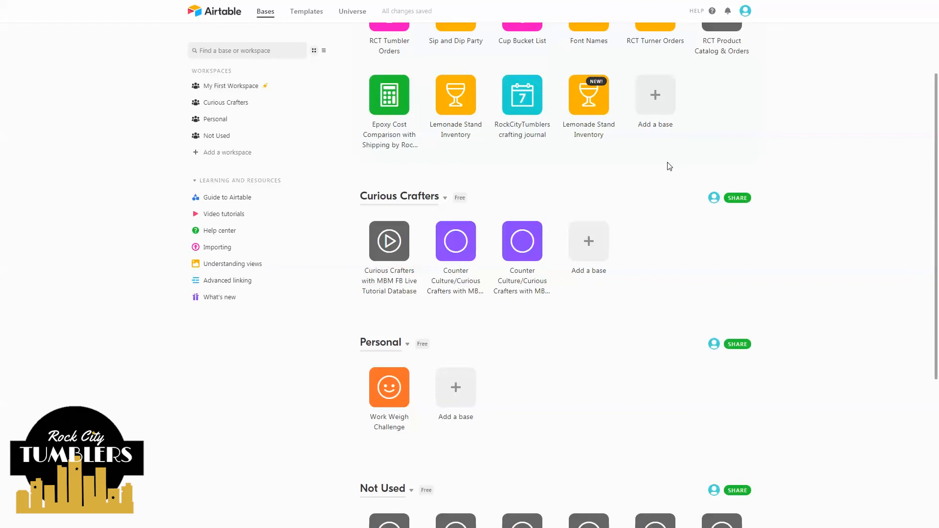
left_click(603, 111)
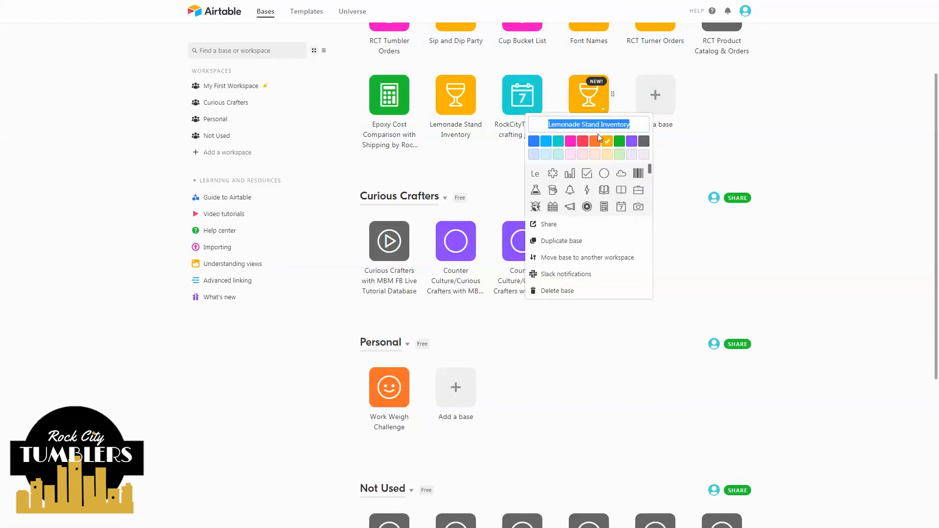
left_click(585, 142)
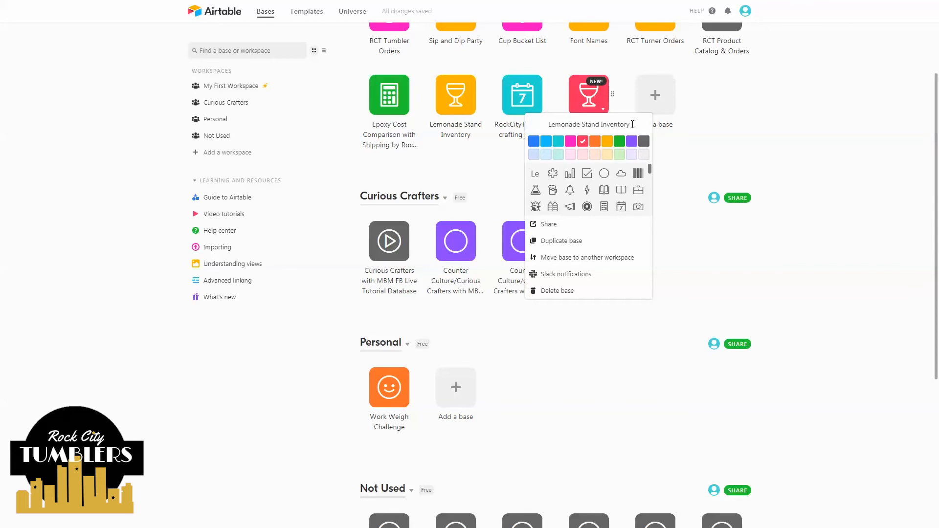
key("BackSpace")
type("sam")
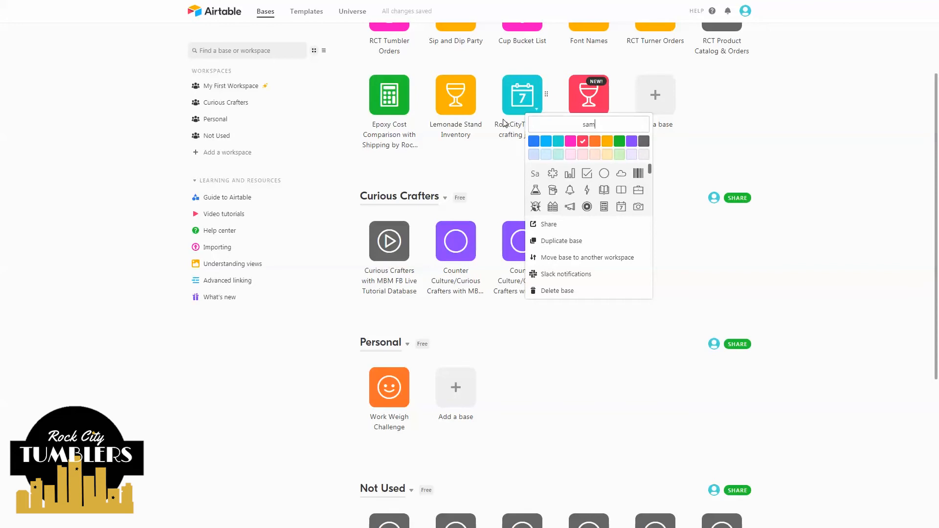
type("ple order tracker")
left_click(551, 177)
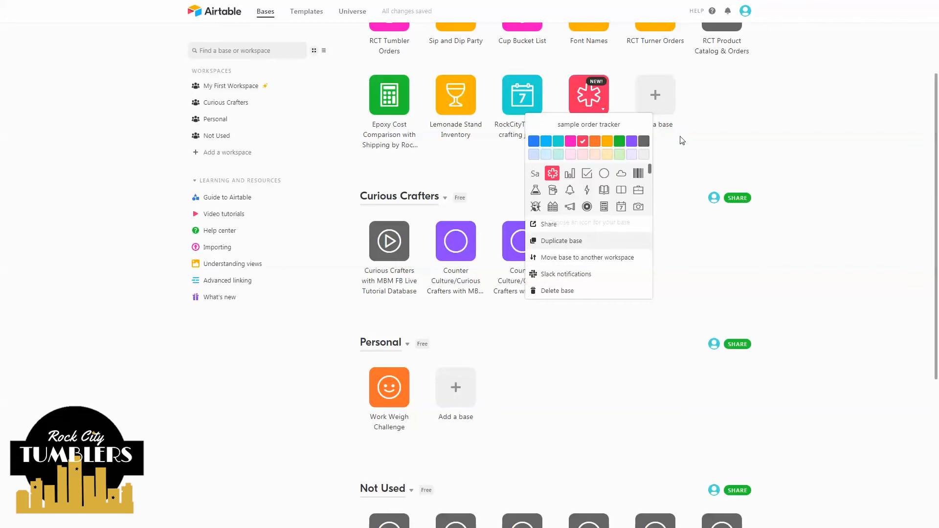
left_click(734, 132)
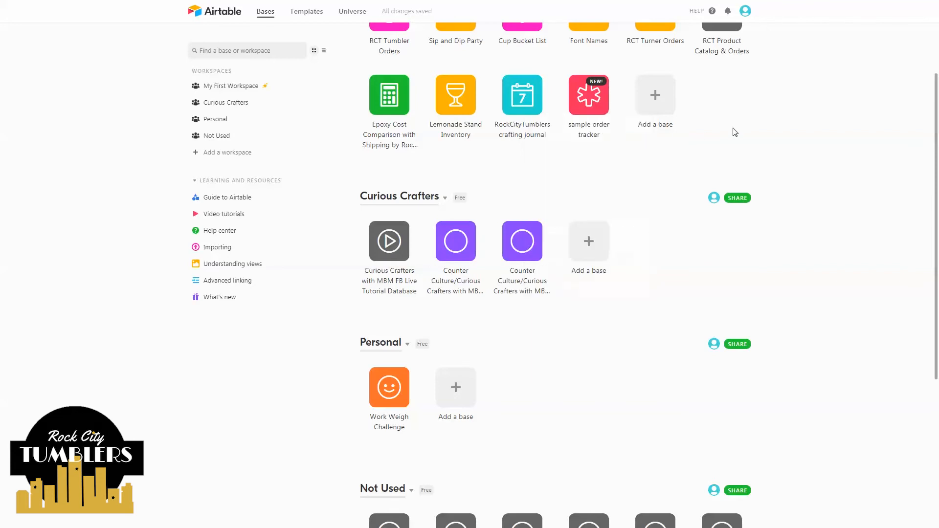
- Open the sample order tracker base, dismiss its description, and look through the Sales and Suppliers tables
left_click(601, 105)
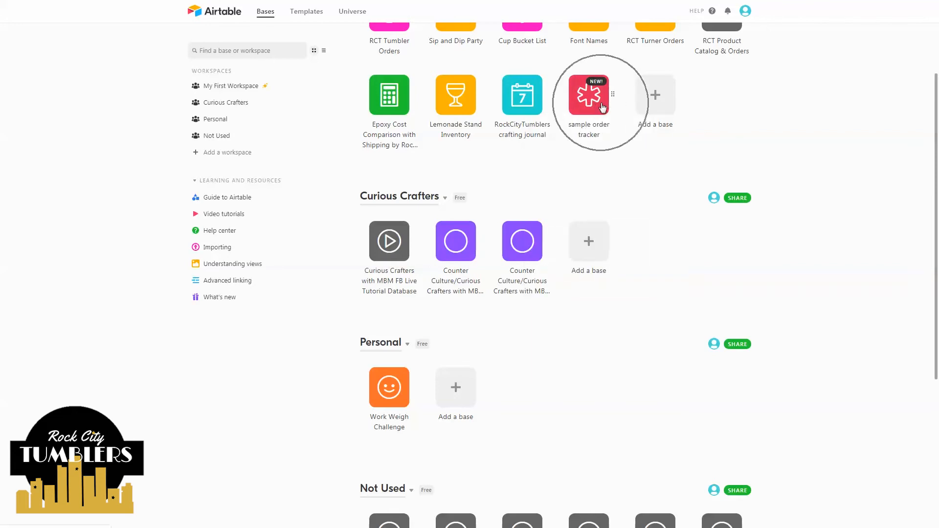
left_click(595, 98)
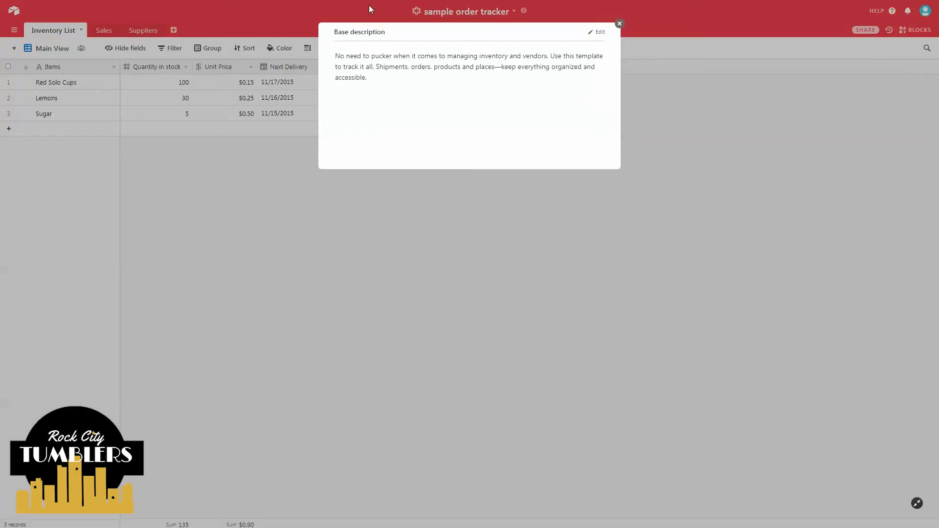
left_click(363, 62)
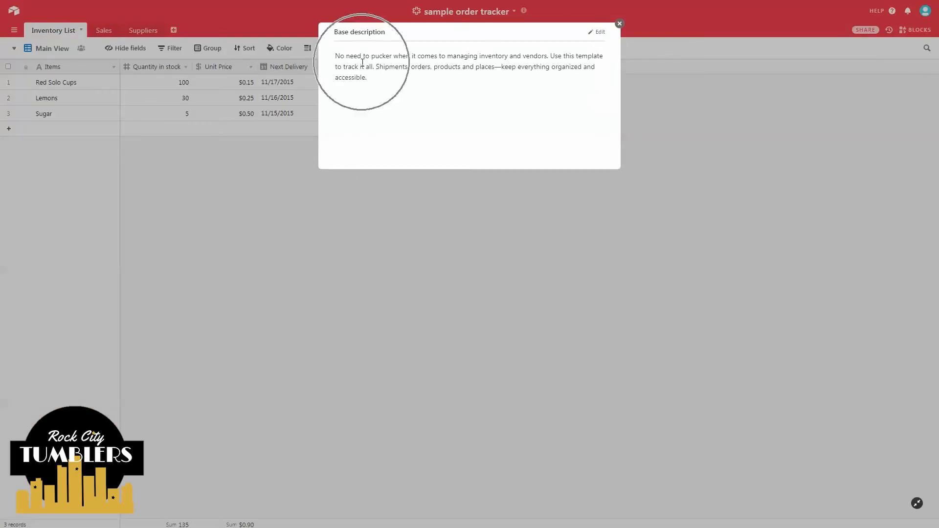
left_click(619, 24)
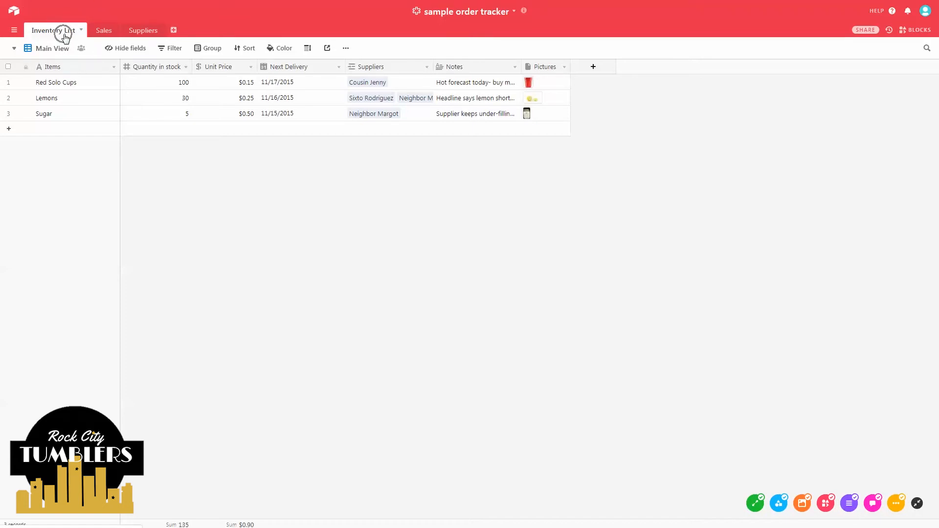
left_click(104, 31)
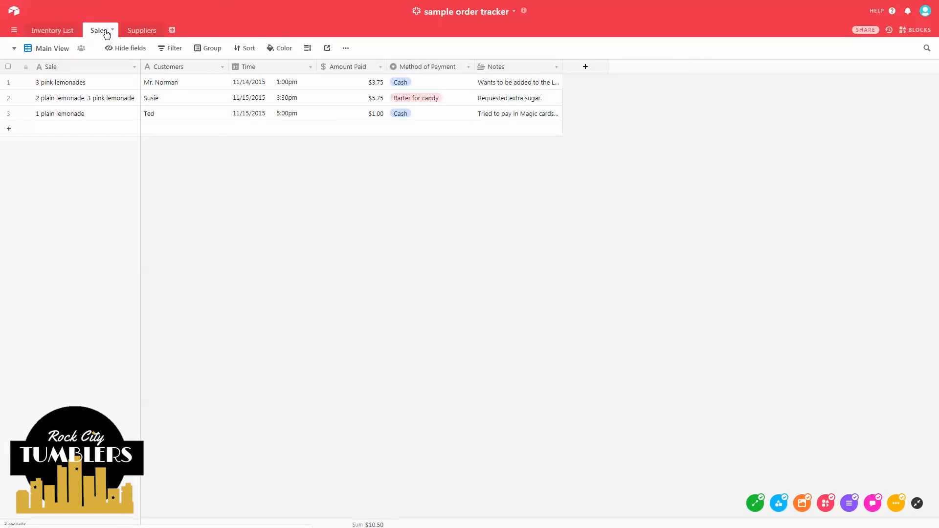
left_click(145, 32)
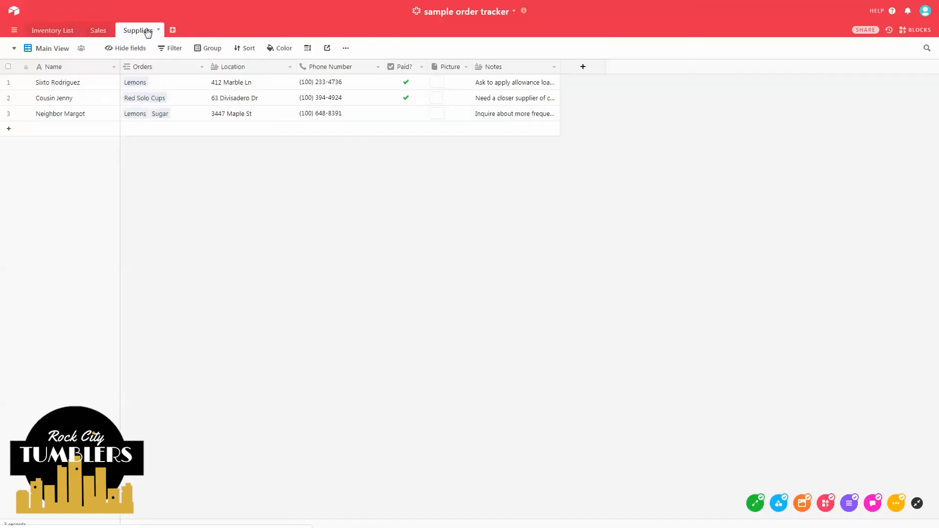
left_click(67, 33)
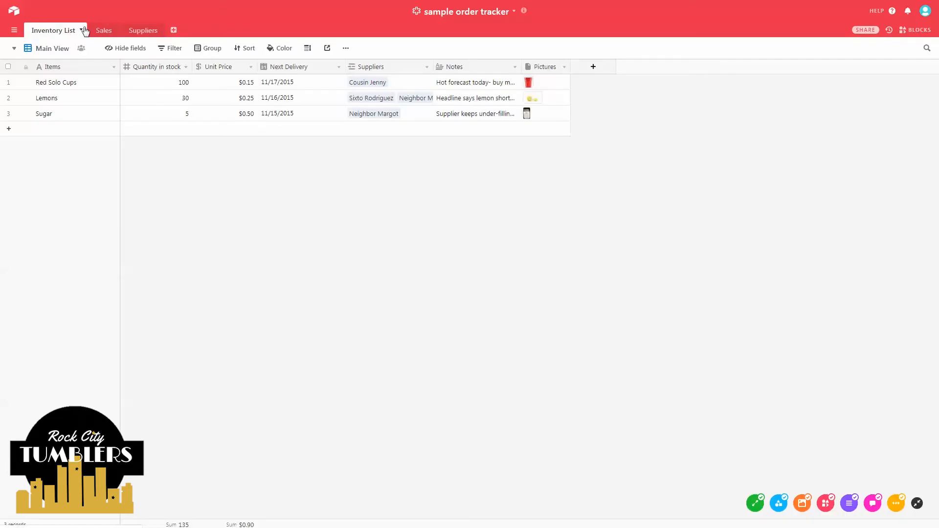
- Delete the Inventory List table from the base
left_click(82, 30)
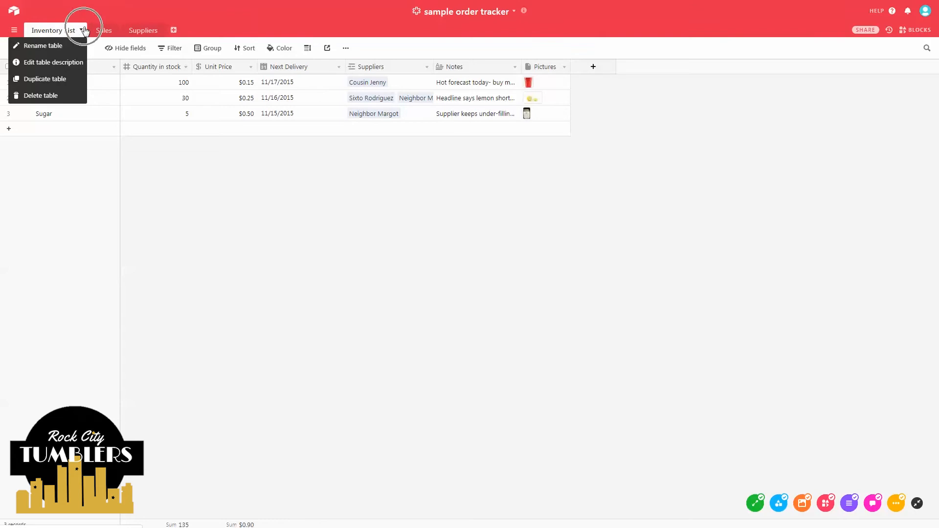
left_click(59, 94)
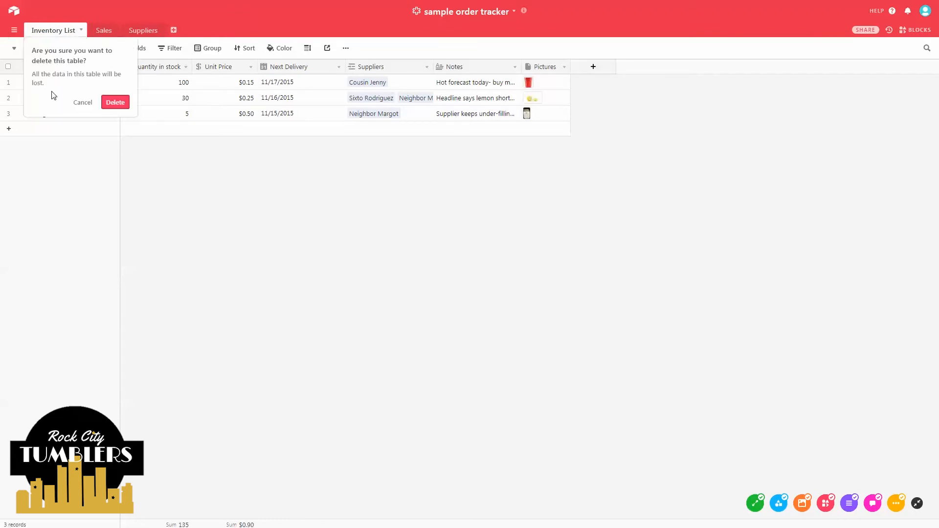
left_click(124, 102)
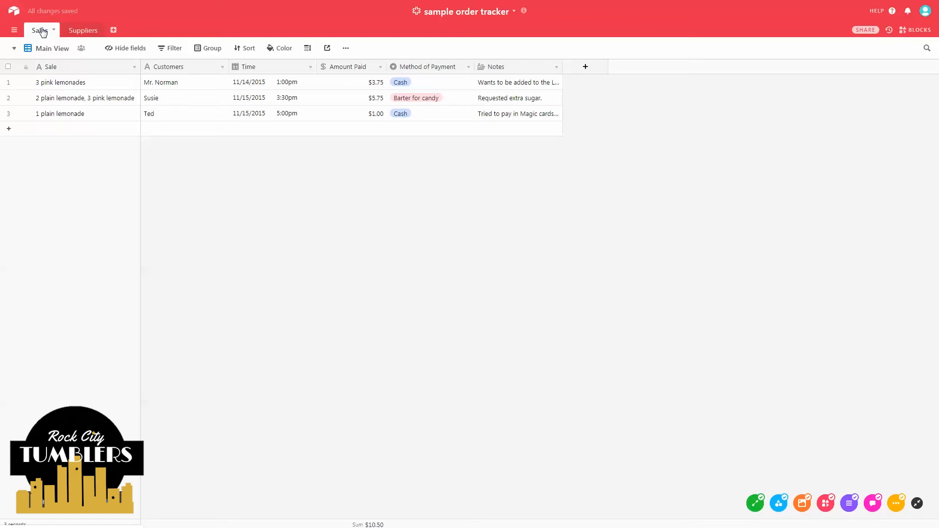
- Add a new empty table named Table 3, then select the Sale column in Sales
left_click(114, 33)
left_click(121, 43)
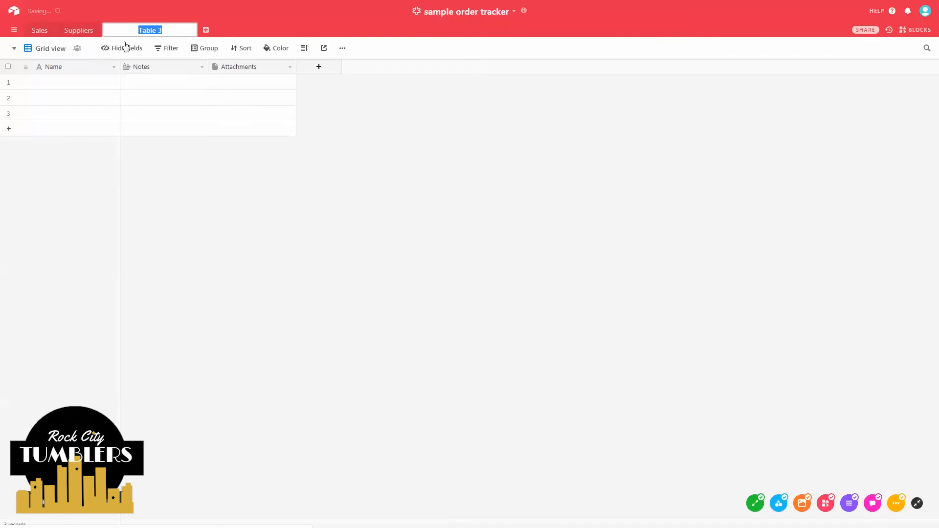
left_click(52, 31)
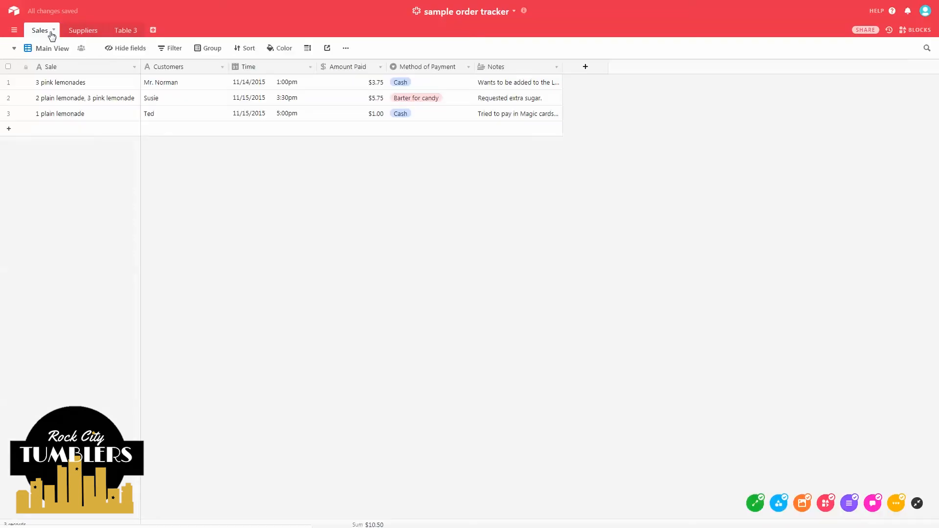
left_click(63, 69)
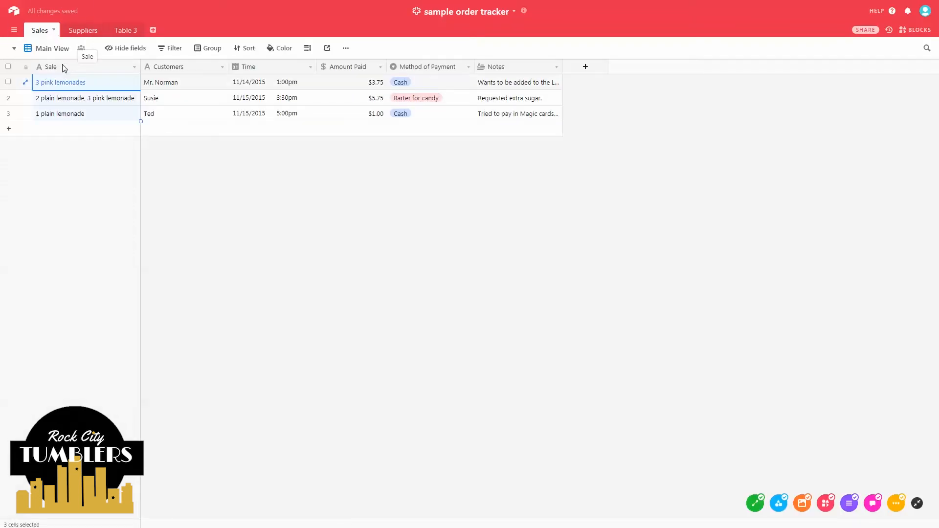
left_click(133, 69)
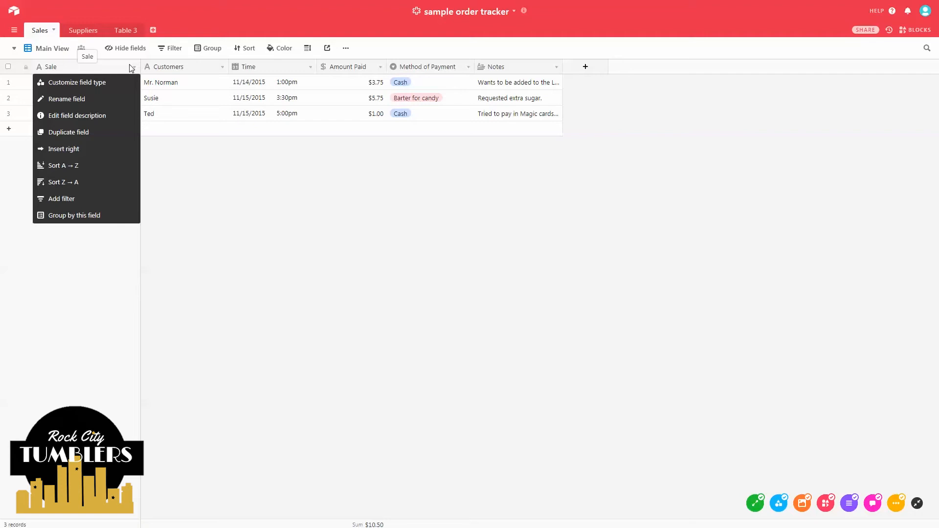
- Rename the Sales table's primary field from 'Sale' to 'Tumbler Description' and save it
left_click(94, 82)
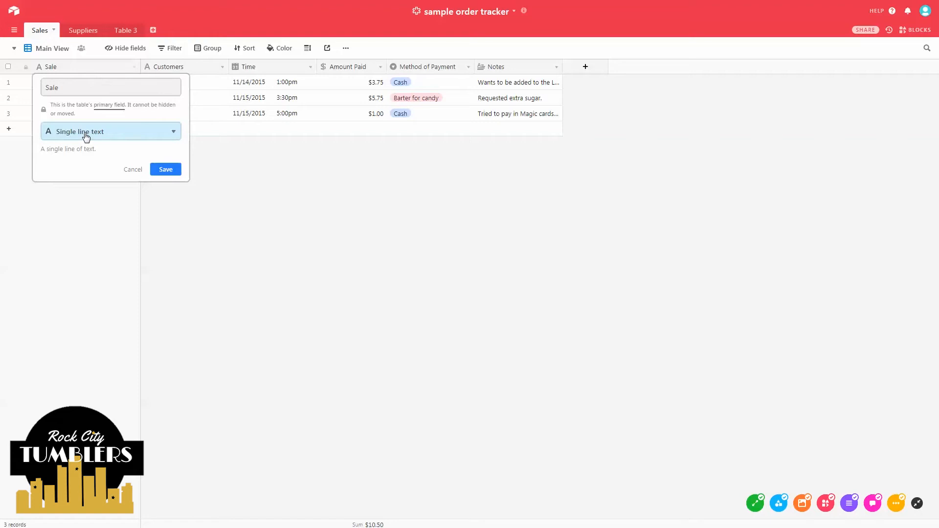
left_click_drag(79, 88, 37, 90)
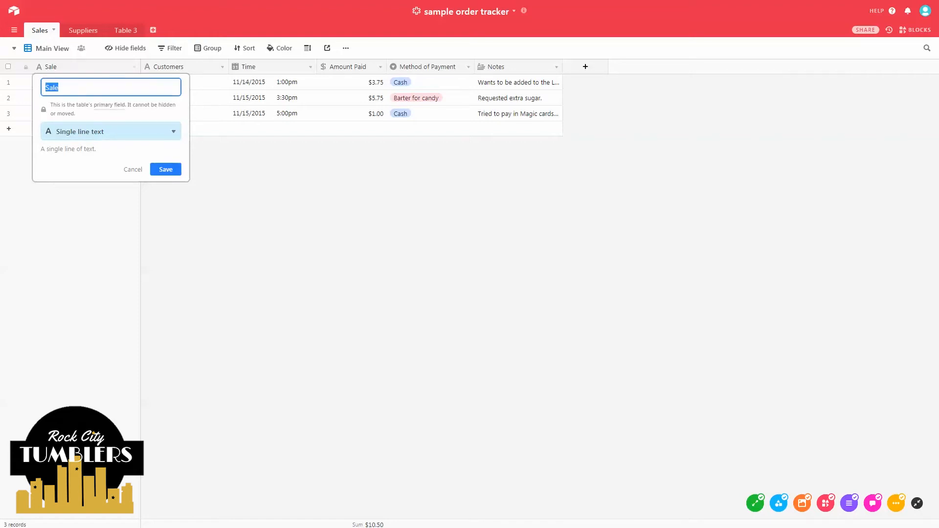
type("Tumbler Description")
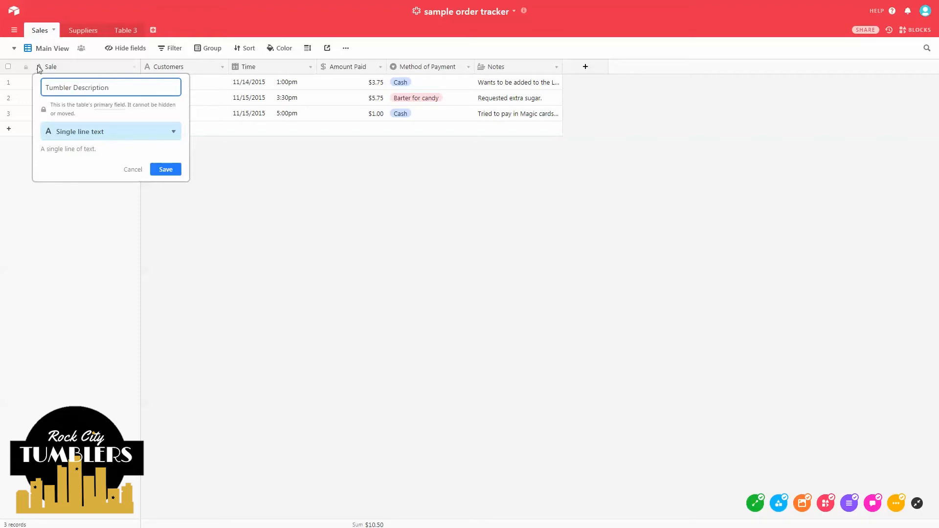
left_click(166, 170)
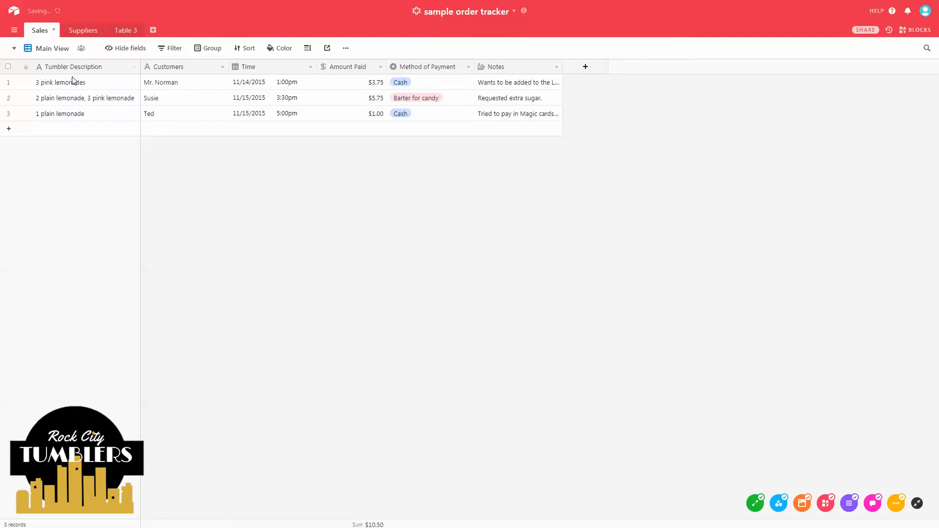
left_click(8, 82)
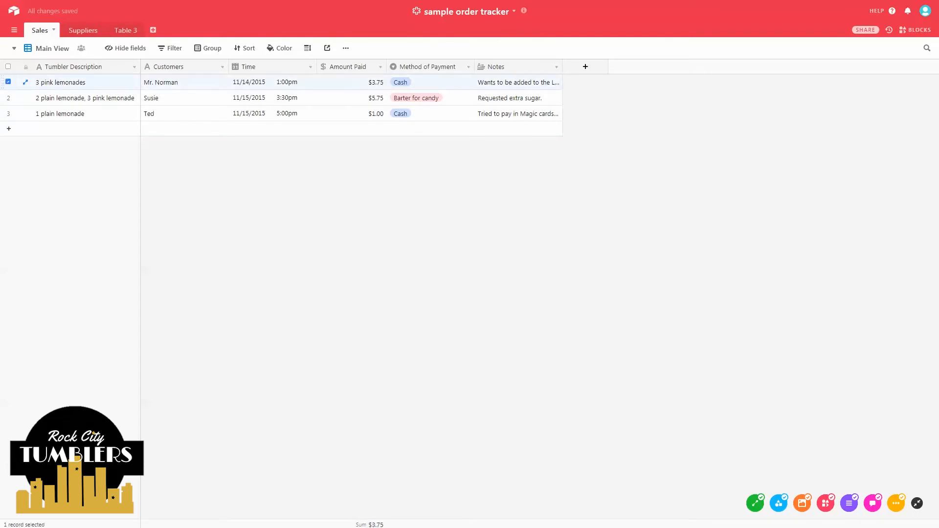
- Delete all three sample sales records, including Susie's
right_click(7, 86)
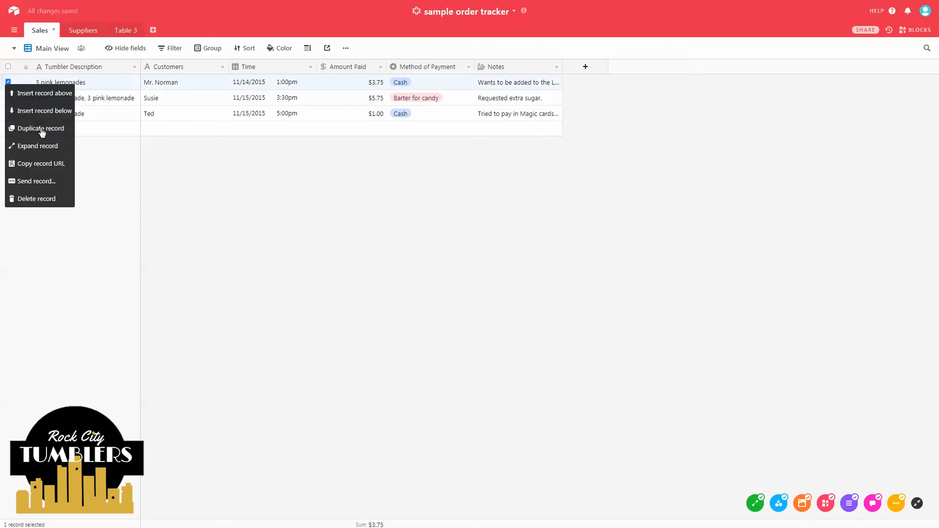
left_click(60, 197)
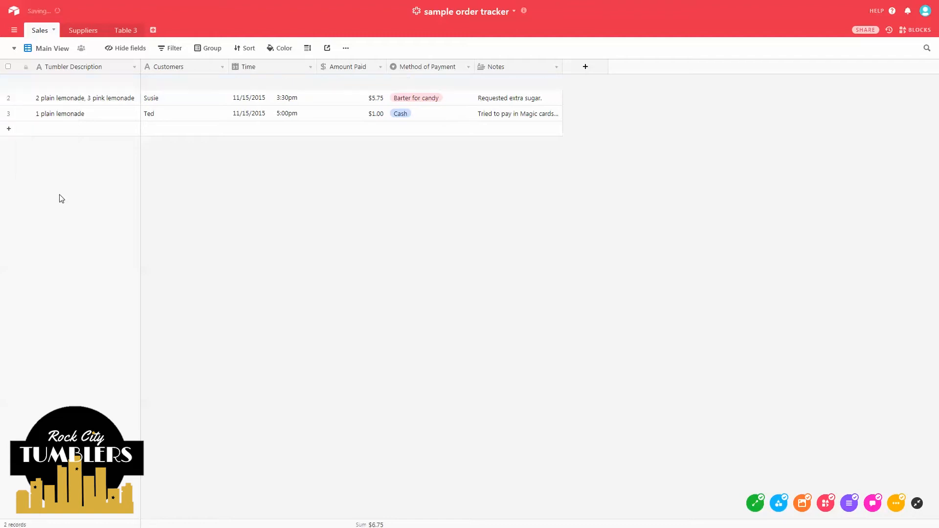
right_click(7, 84)
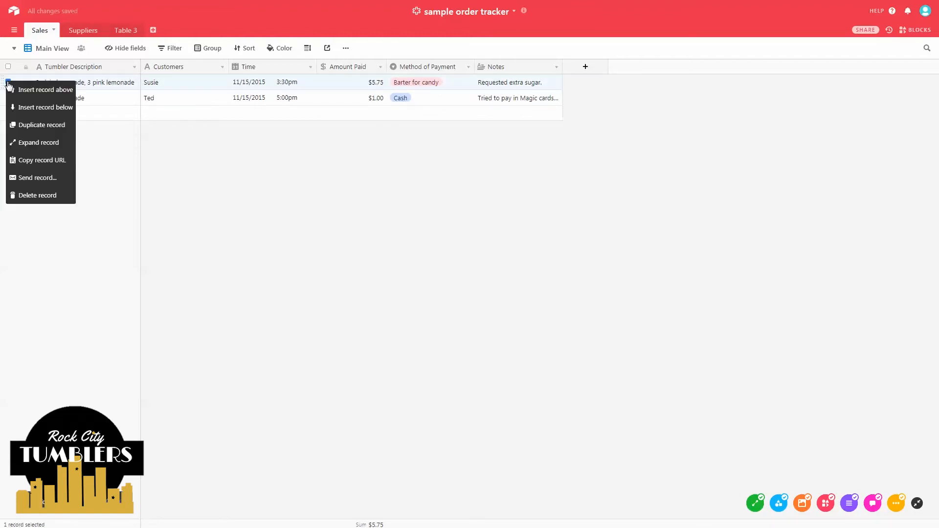
left_click(32, 196)
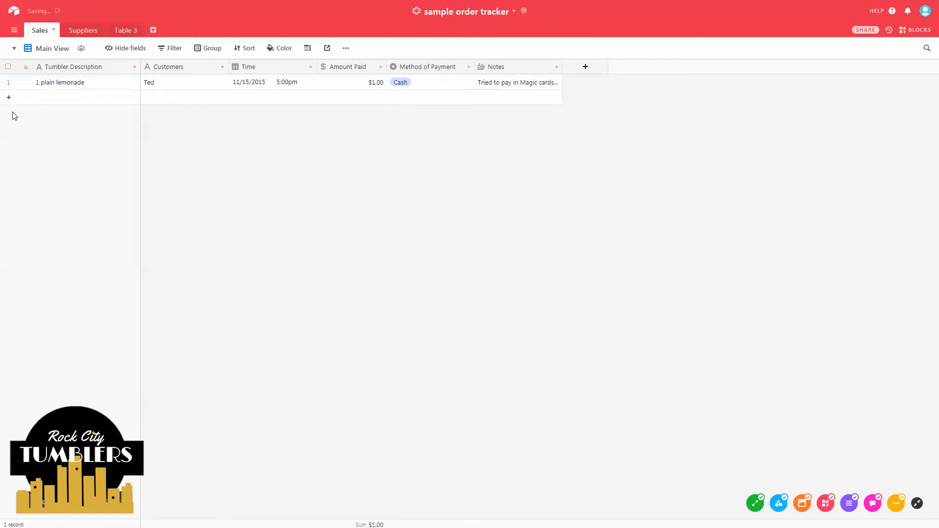
right_click(6, 83)
left_click(34, 196)
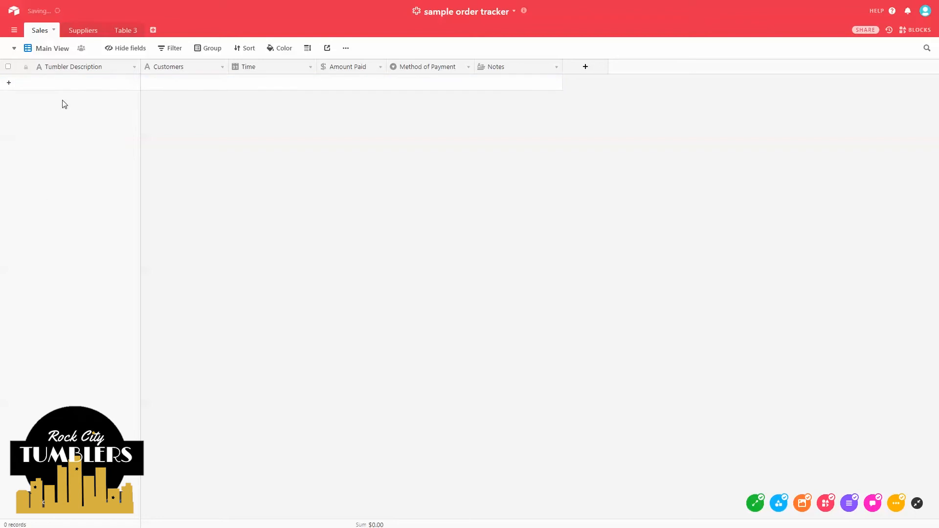
- Rename the Customers field to 'CustomerName' and save it
left_click(222, 67)
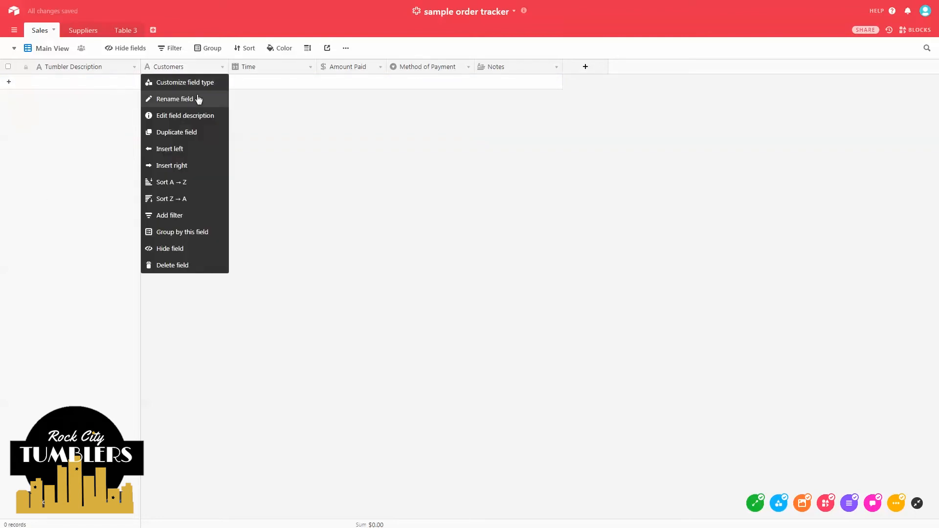
left_click(199, 83)
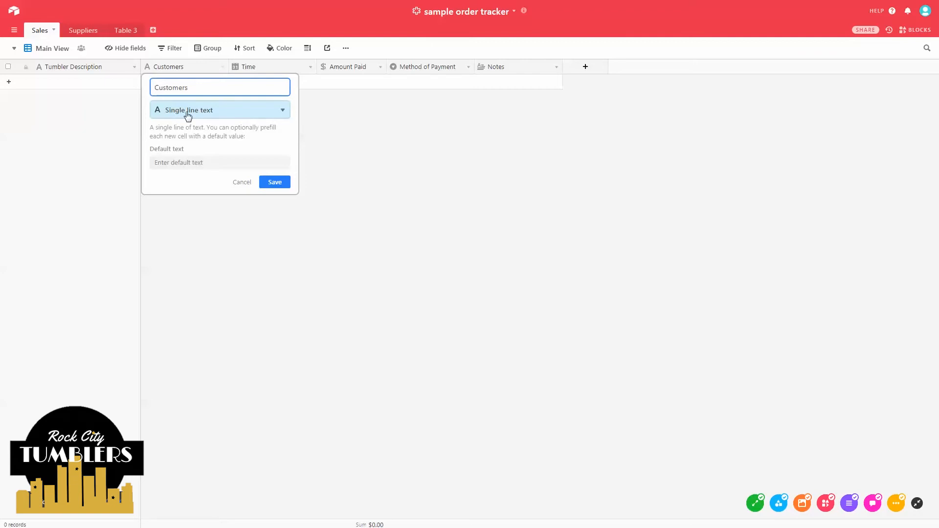
left_click(189, 88)
key("BackSpace")
type("Name")
left_click(267, 178)
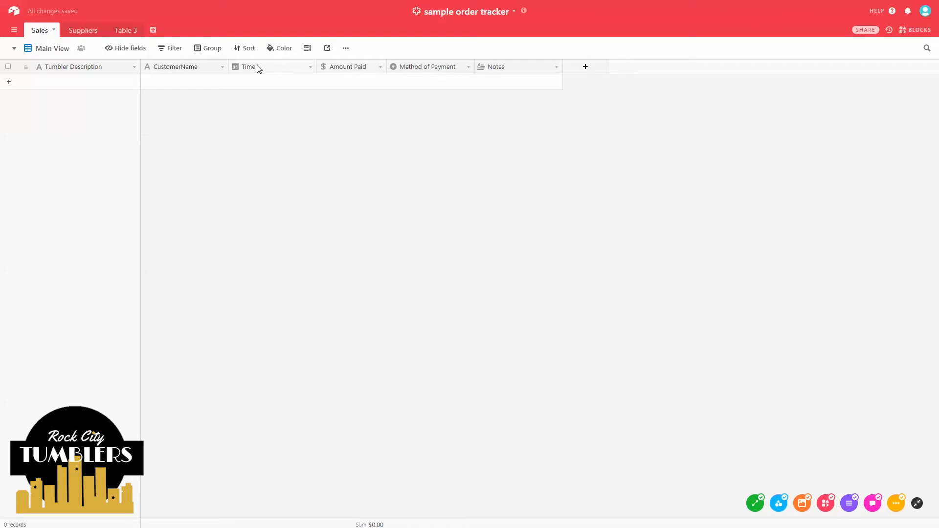
- Convert the Time field to a single select named 'Tumbler Size'
left_click(310, 67)
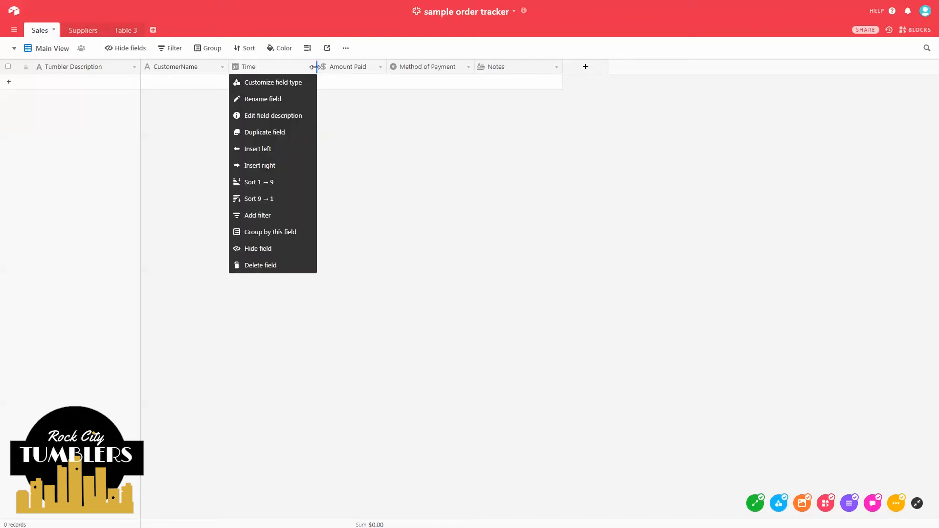
left_click(296, 82)
left_click(290, 112)
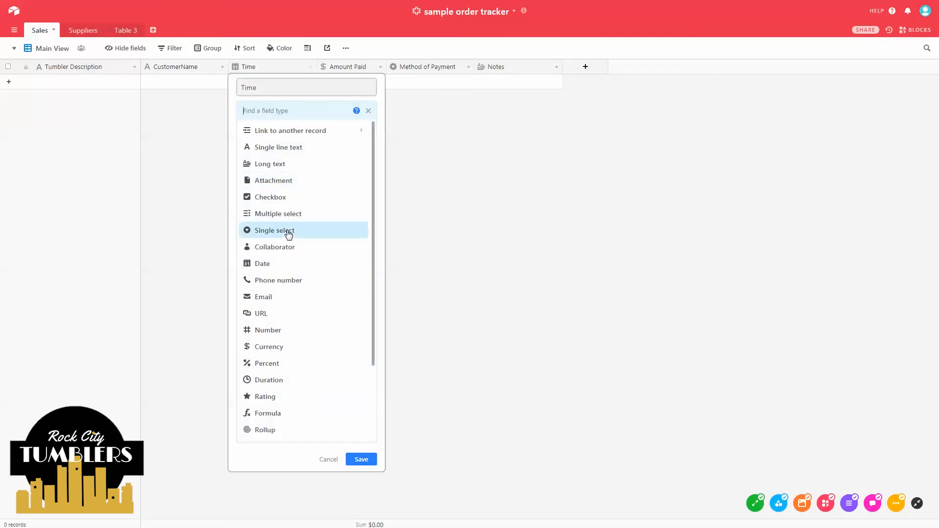
left_click(288, 233)
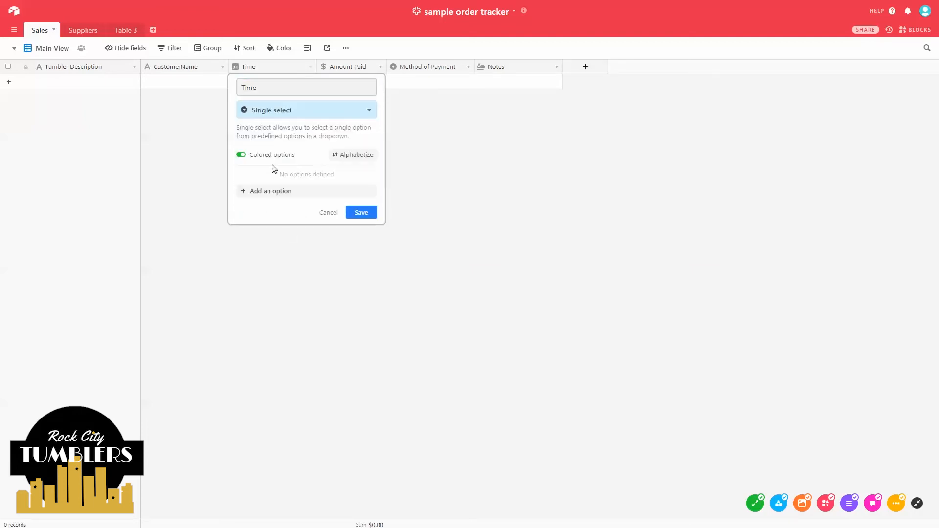
left_click_drag(258, 88, 238, 90)
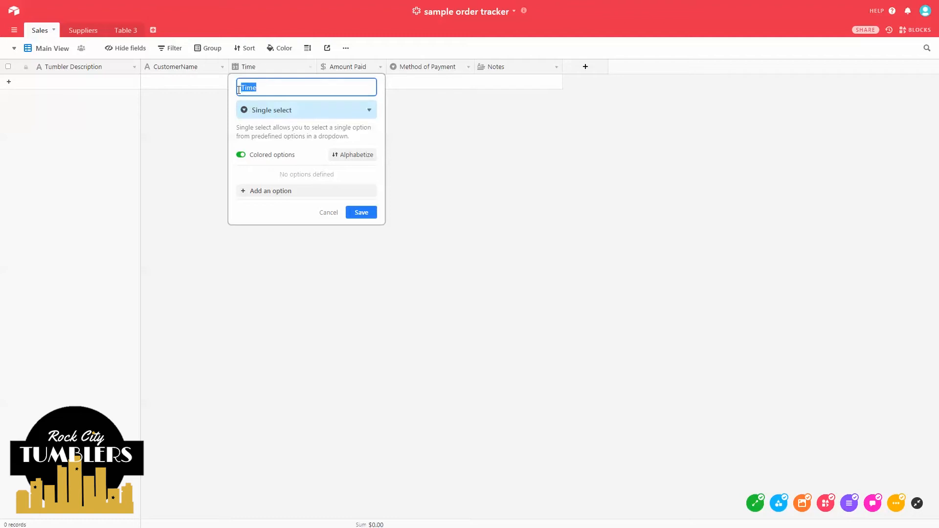
type("T")
- Add the options 20oz and 30oz skinny/regular, baby bottle pink and blue, then save
left_click(266, 191)
type("20oz skinny")
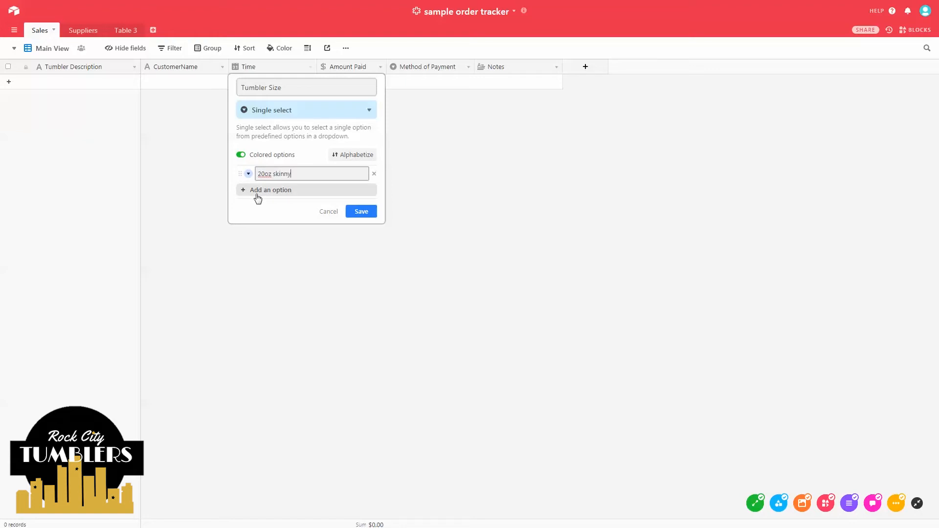
left_click(257, 195)
type("20oz regular")
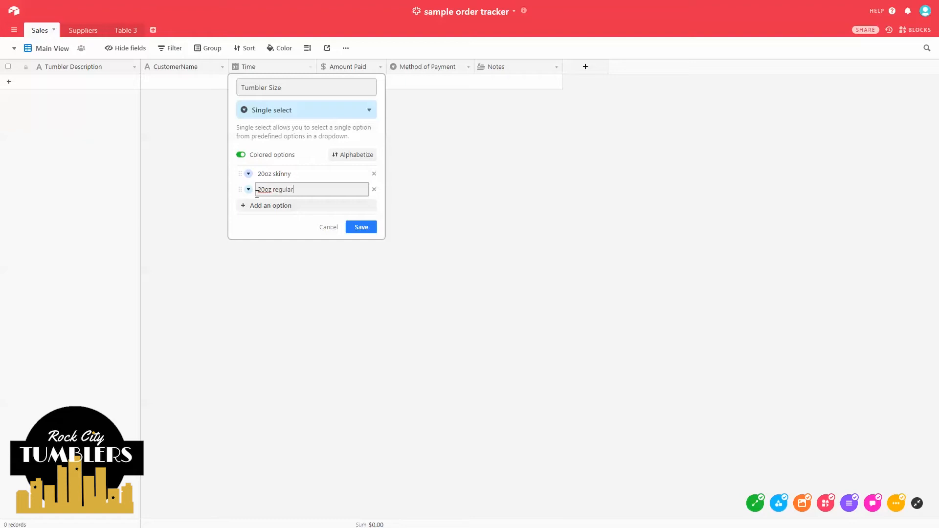
key("Return")
type("30oz skinny")
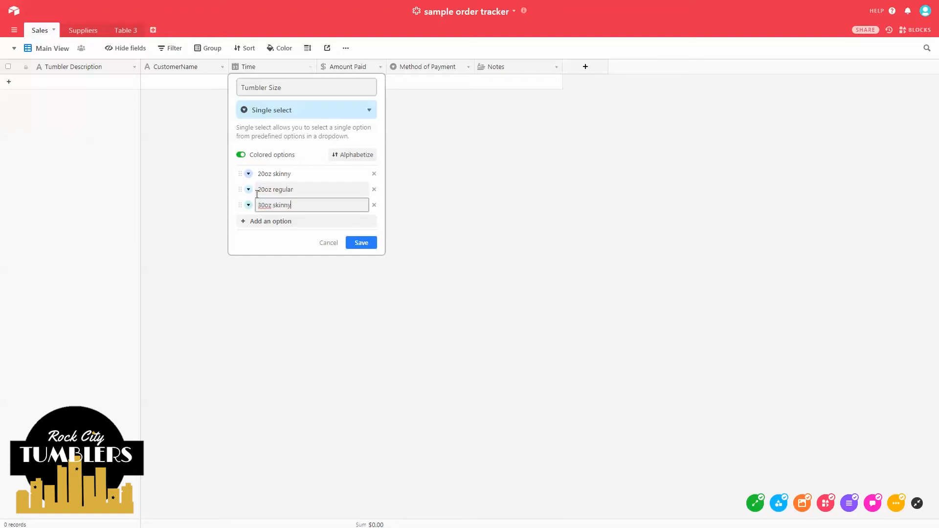
key("Return")
type("30o")
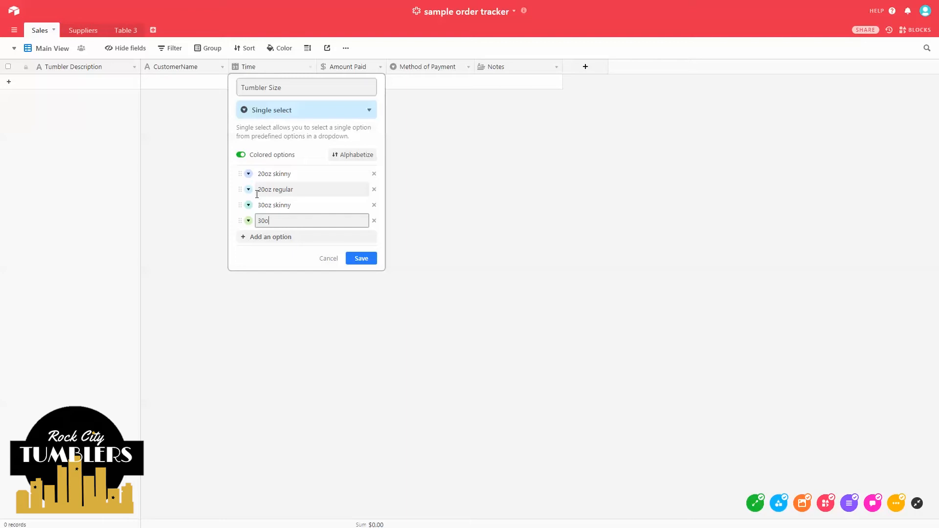
type("z regular")
key("Return")
type("baby b")
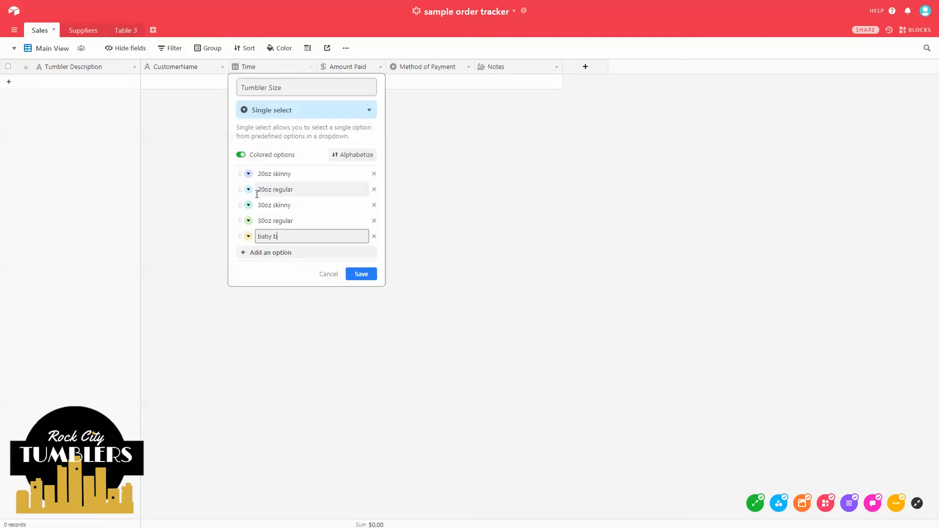
type("ottle pink")
key("Return")
type("baby bottle blue")
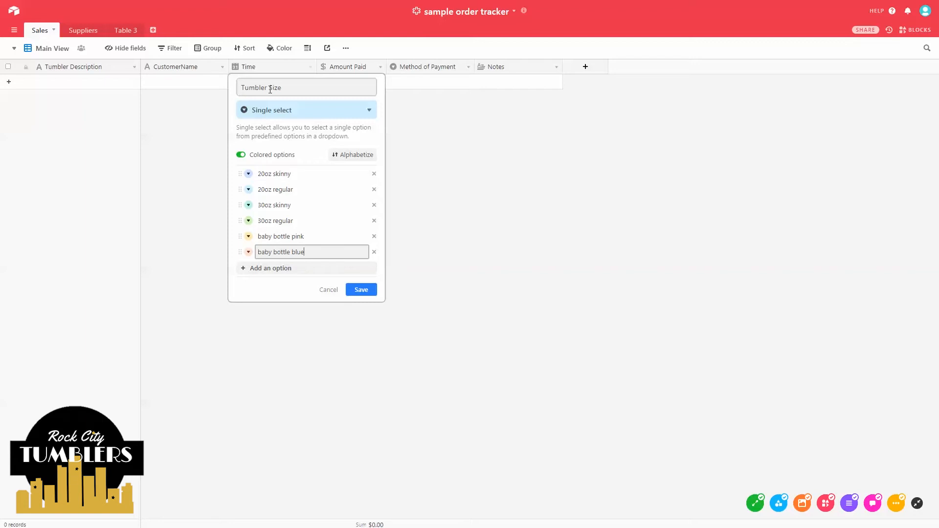
left_click(363, 290)
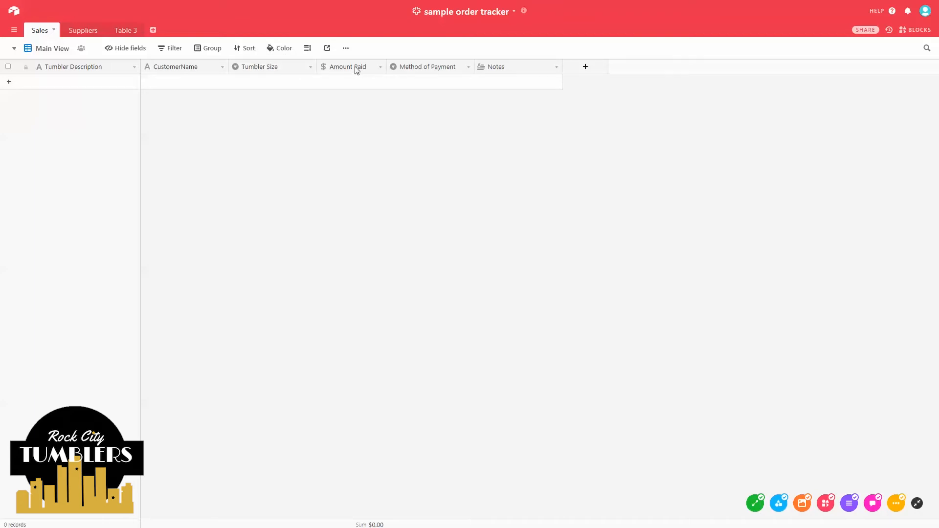
- Rename the Amount Paid currency field to 'Quoted Price', keeping $1.00 precision
left_click(381, 68)
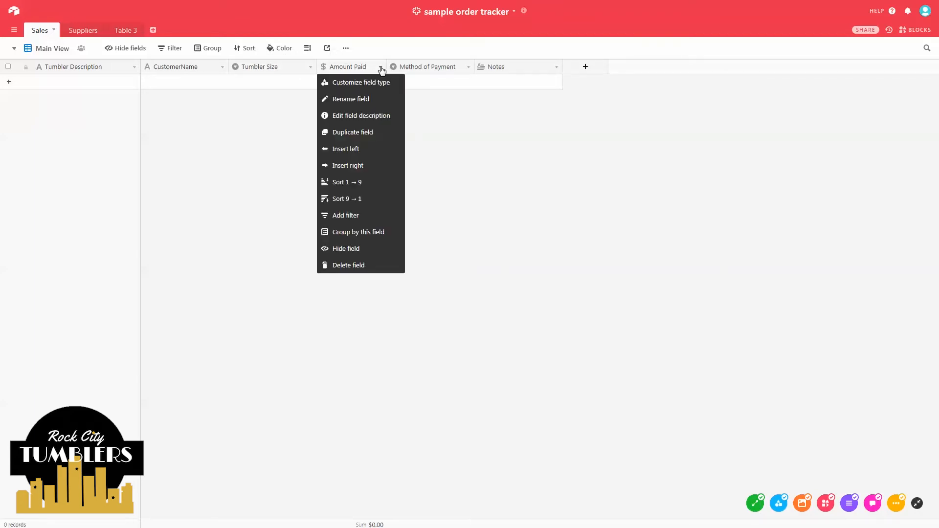
left_click(374, 88)
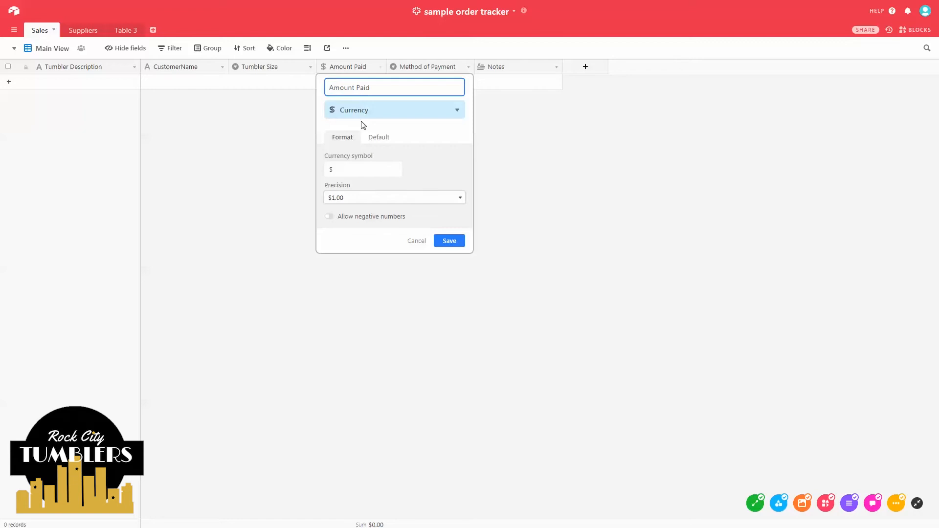
left_click(342, 198)
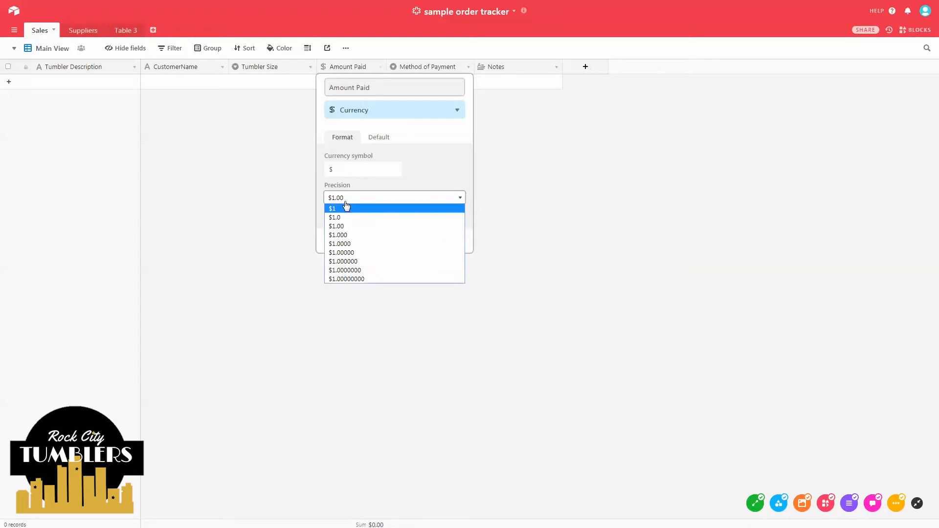
left_click(346, 202)
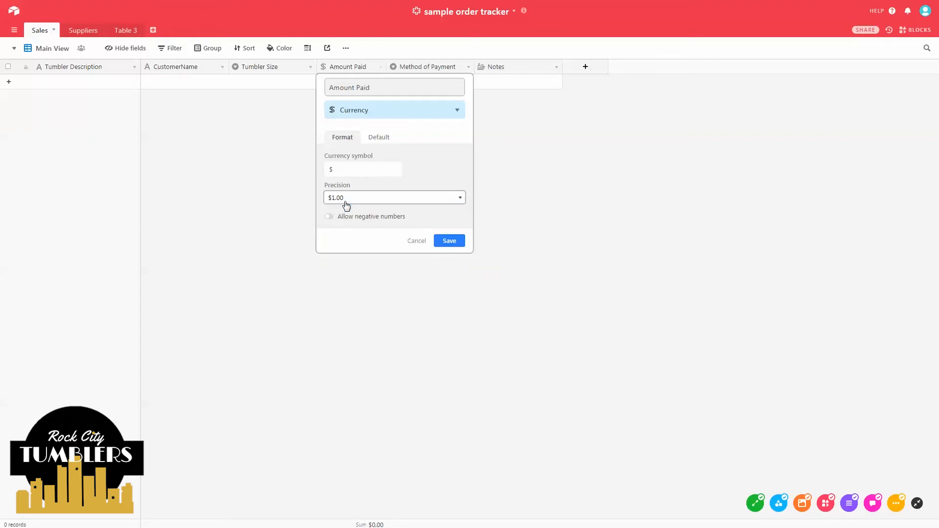
left_click(370, 87)
left_click_drag(370, 87, 315, 81)
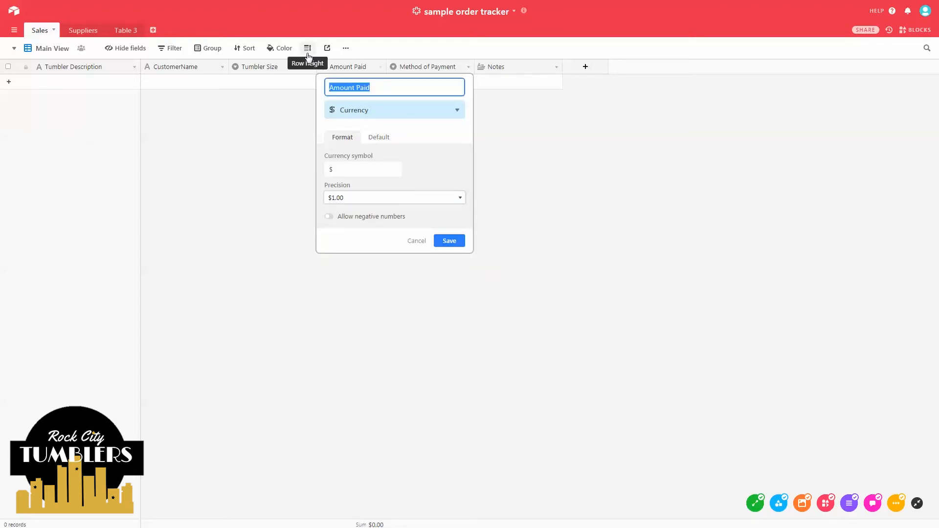
type("qu")
key("BackSpace")
key("BackSpace")
key("BackSpace")
type("Q")
left_click(450, 242)
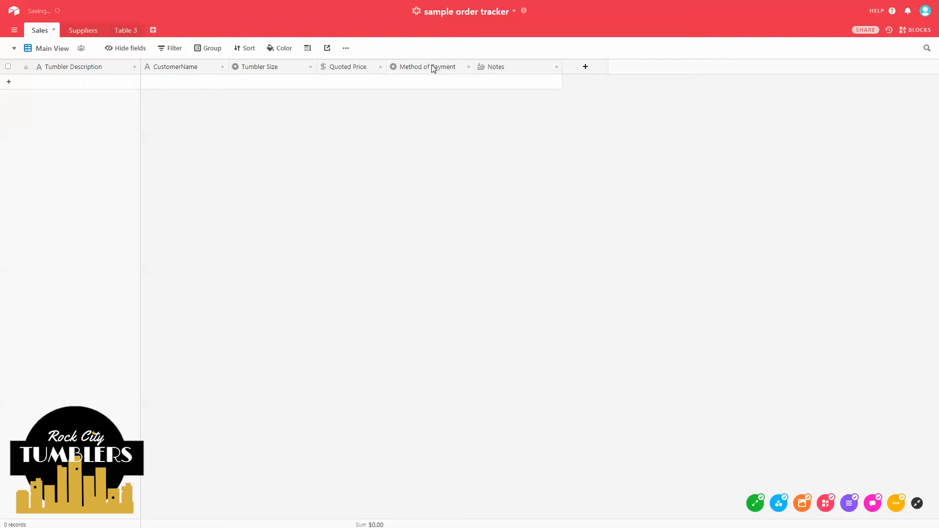
key("ctrl")
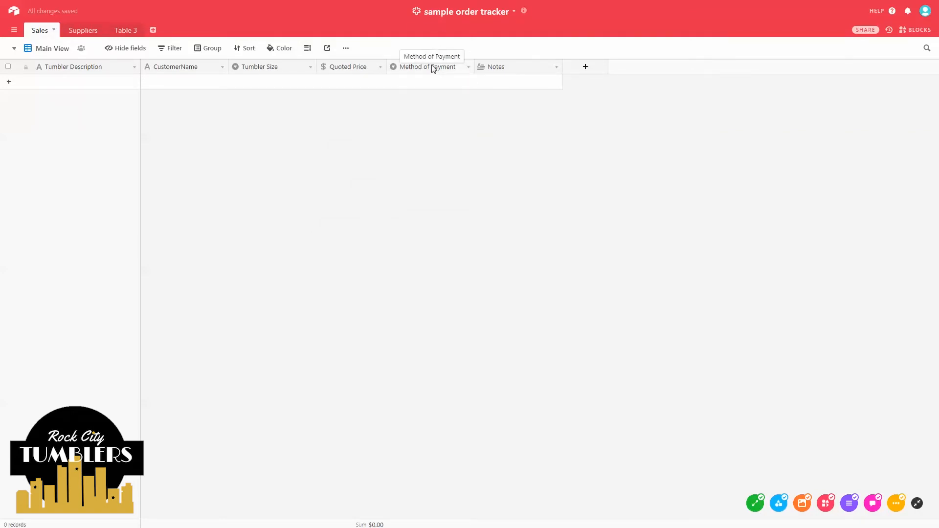
- Replace the 'Barter for candy' payment choice with 'paypal', keeping Cash
left_click(468, 67)
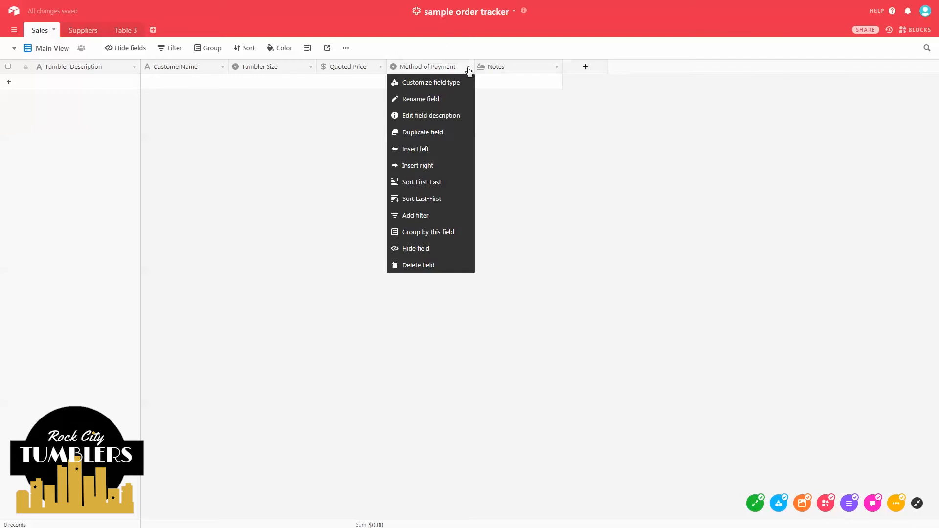
left_click(450, 82)
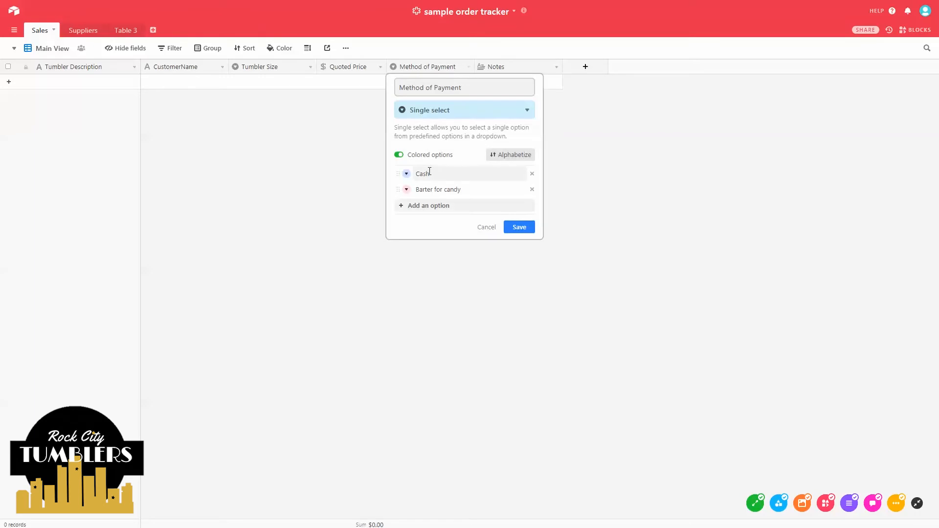
left_click(532, 190)
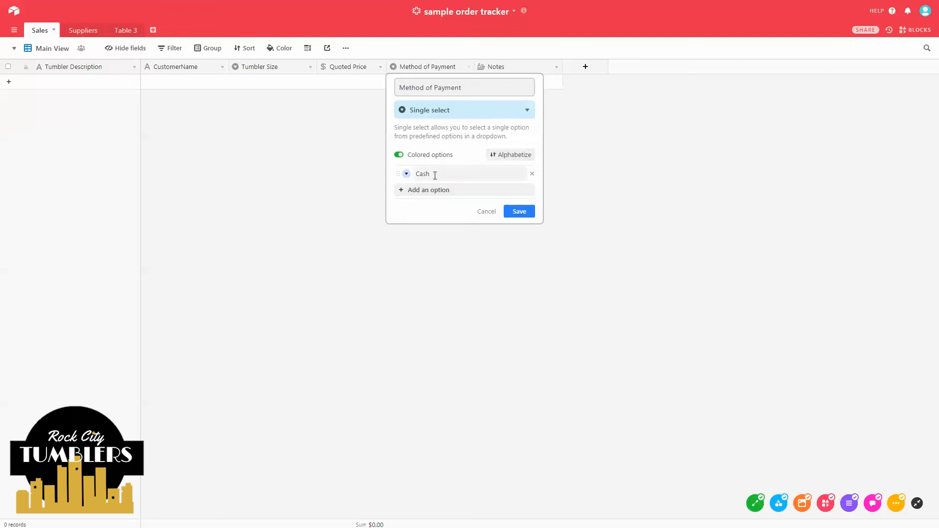
left_click(433, 190)
type("pay")
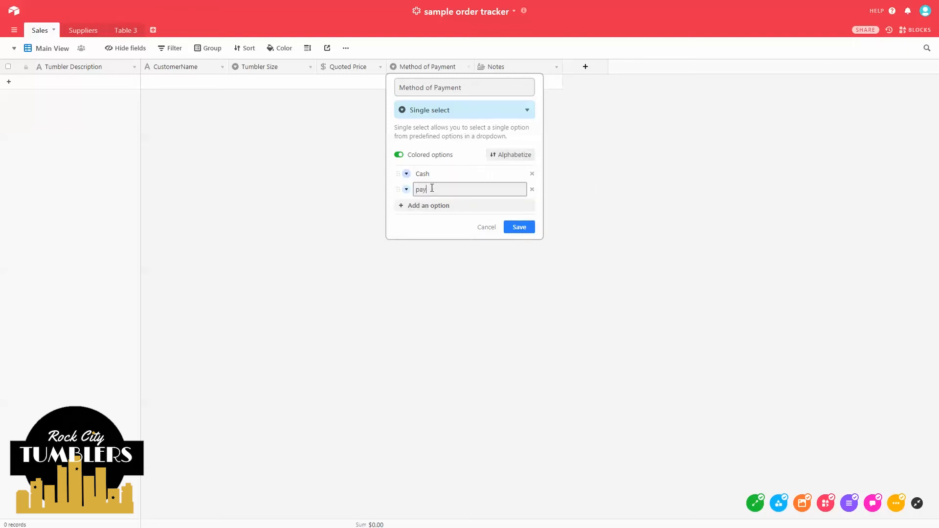
type("pal")
left_click(520, 227)
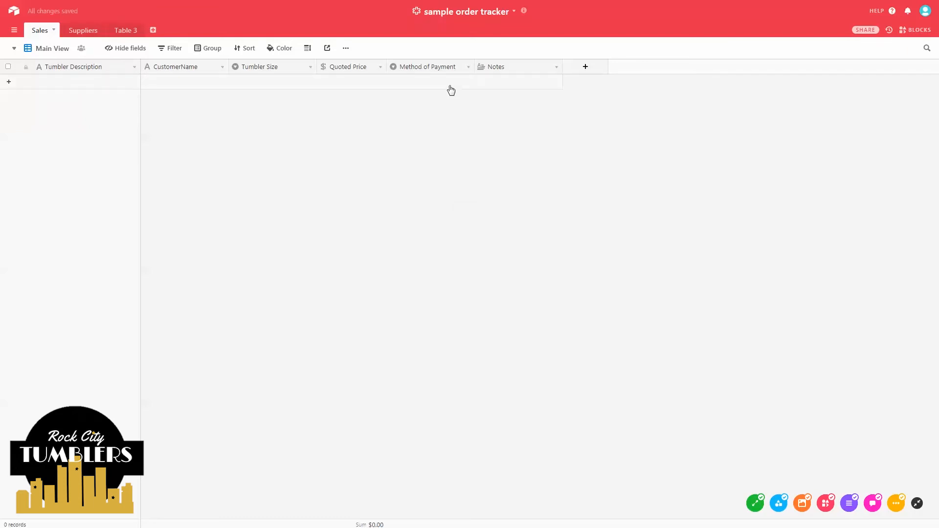
- Add a new blank record, leaving its Method of Payment empty
left_click(448, 87)
left_click(465, 87)
left_click(464, 86)
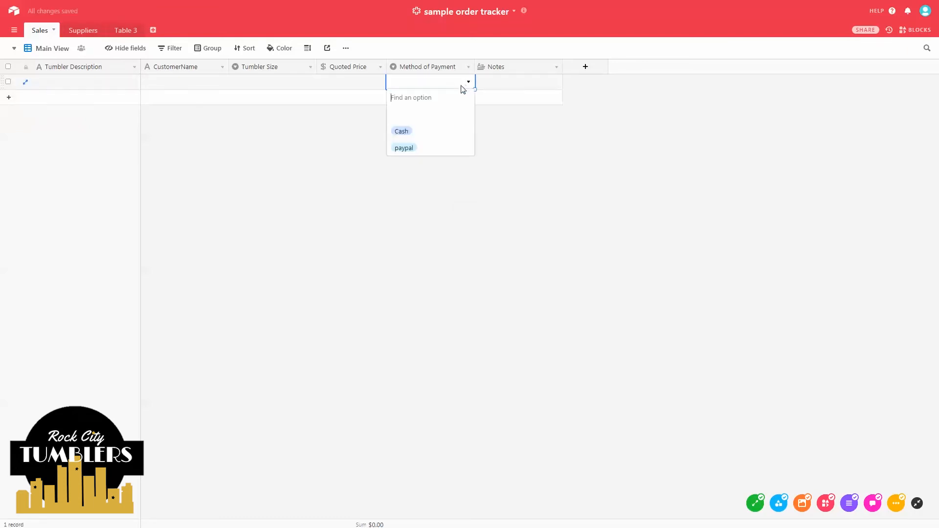
key("Escape")
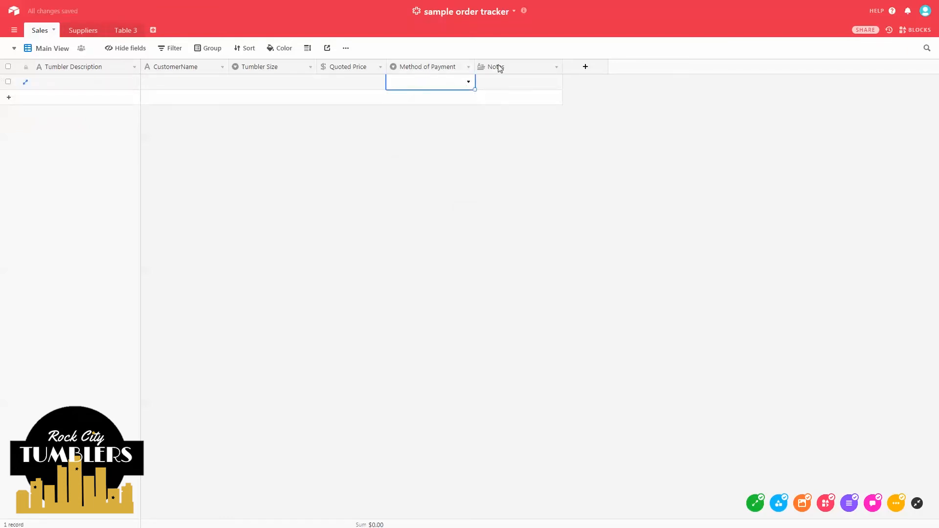
key("Tab")
- Insert a phone-number field named 'Phone' to the left of Notes
right_click(493, 71)
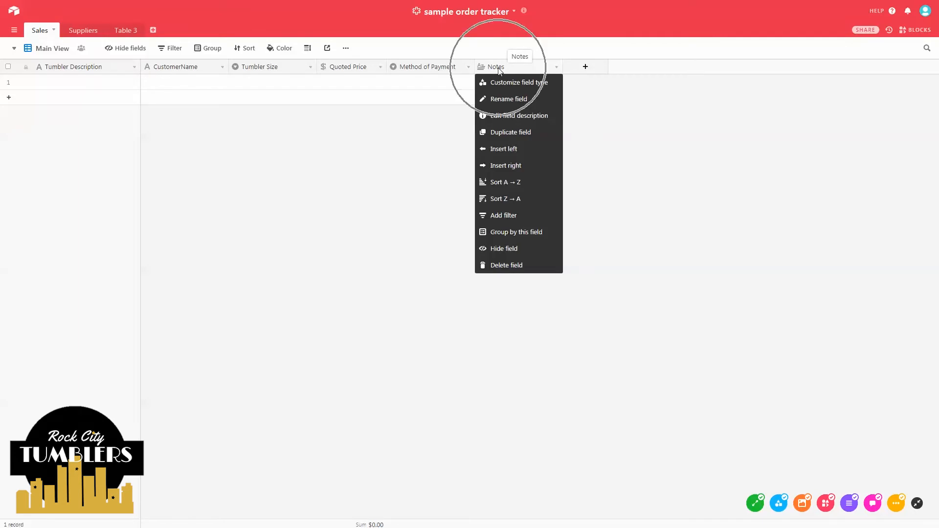
left_click(508, 152)
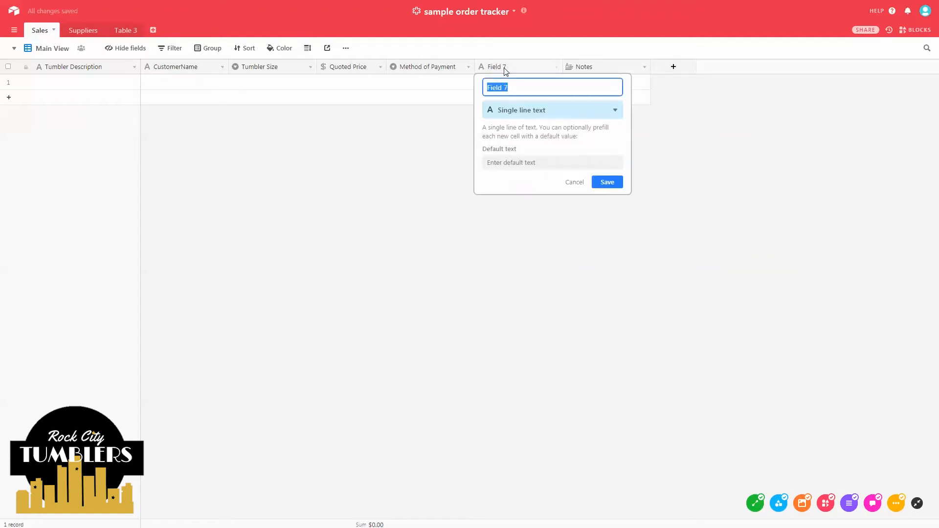
left_click(506, 110)
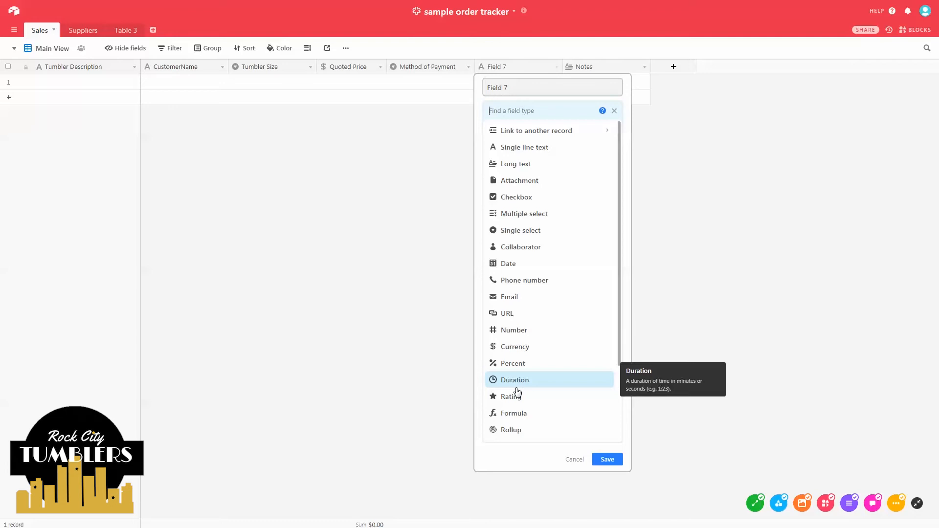
left_click(538, 290)
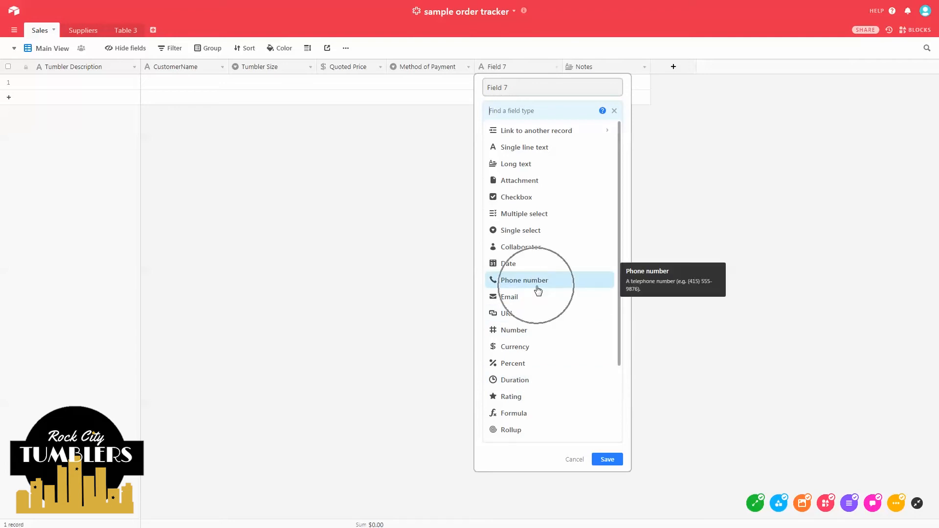
left_click(513, 87)
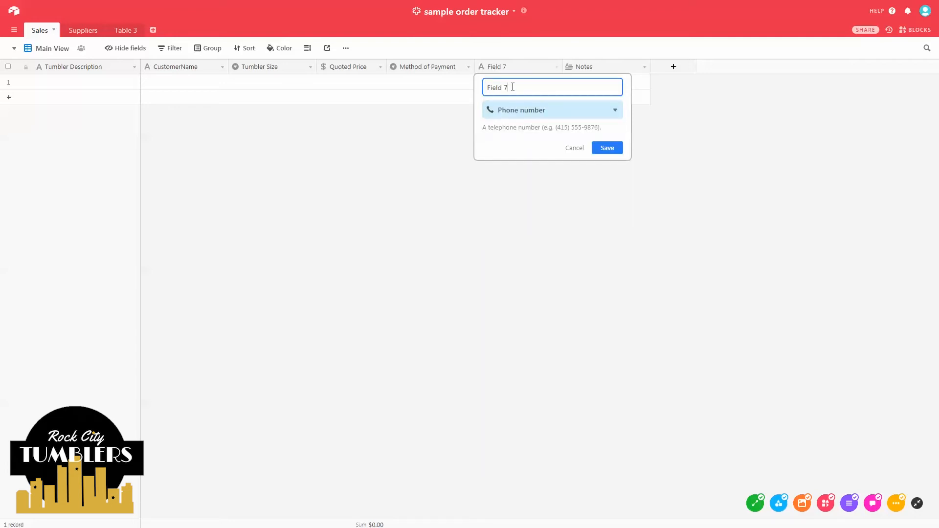
left_click_drag(513, 87, 488, 79)
type("Phone")
left_click(604, 147)
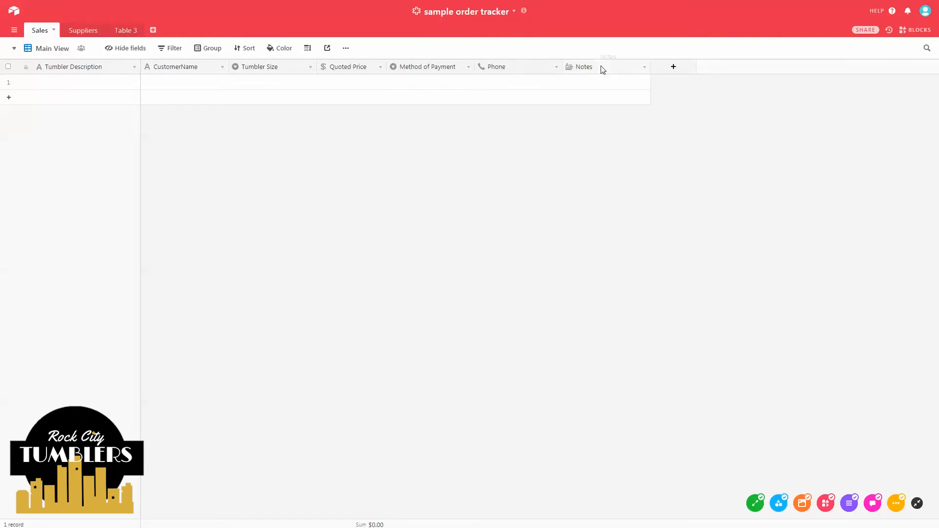
right_click(580, 70)
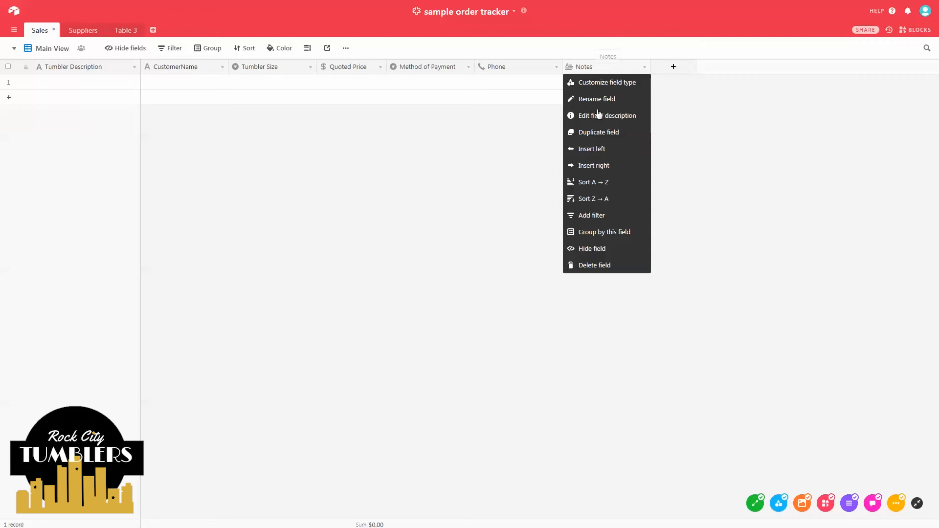
- Insert 'Design Notes' left of Notes, then 'Decal Name' left of Design Notes
left_click(597, 154)
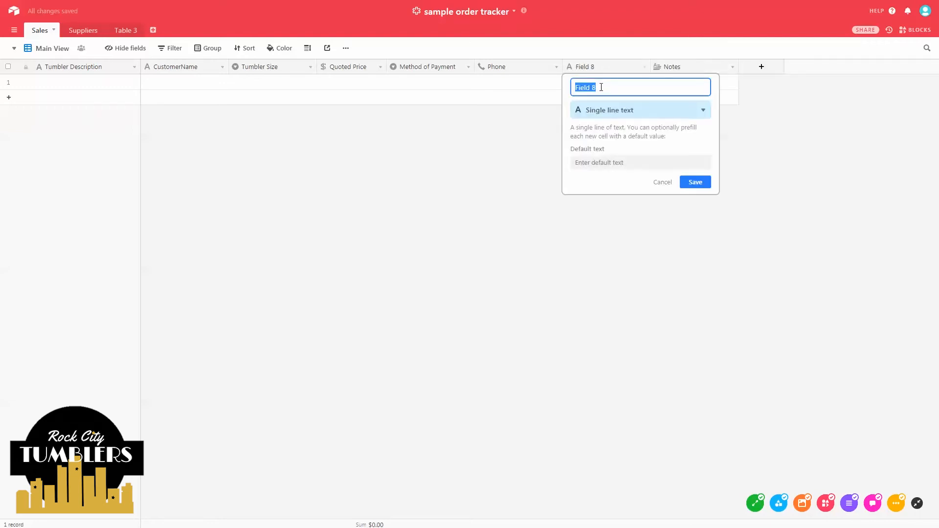
type("Design Notes")
left_click(696, 182)
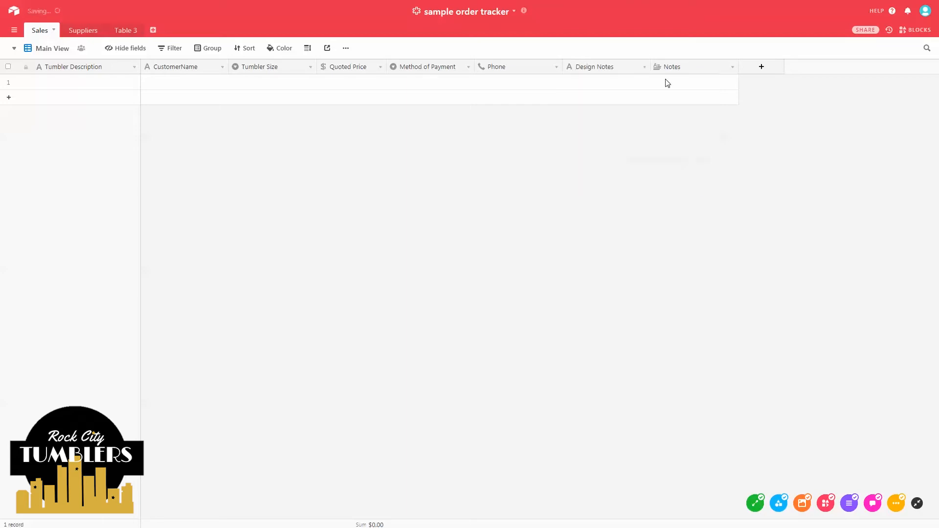
right_click(628, 68)
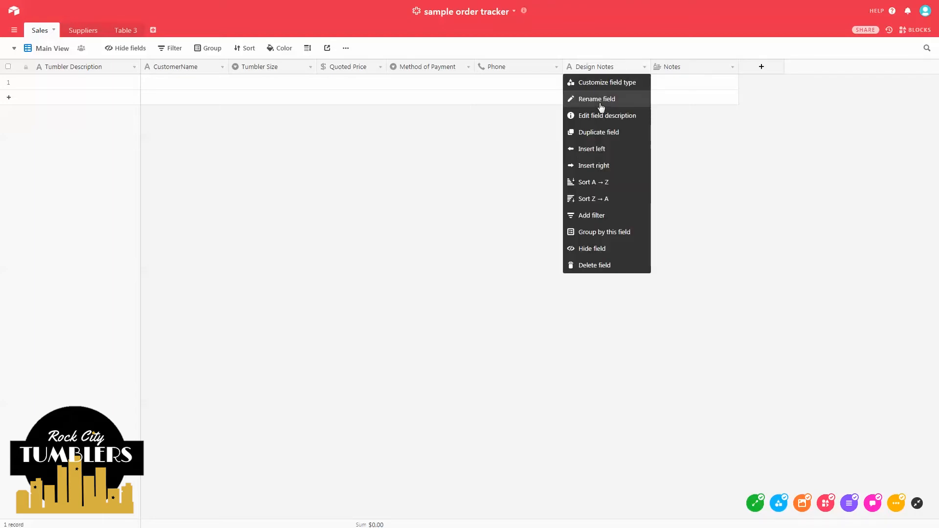
left_click(597, 153)
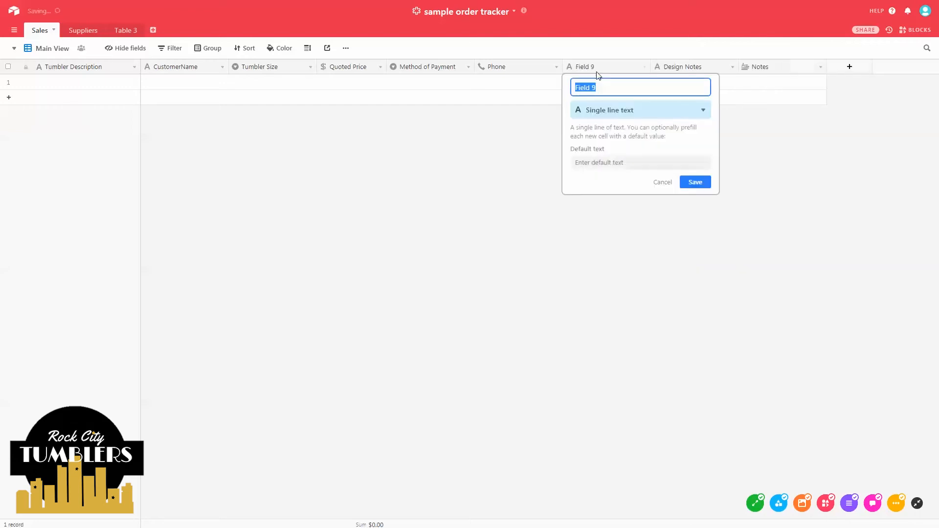
type("Decal Name")
left_click(694, 185)
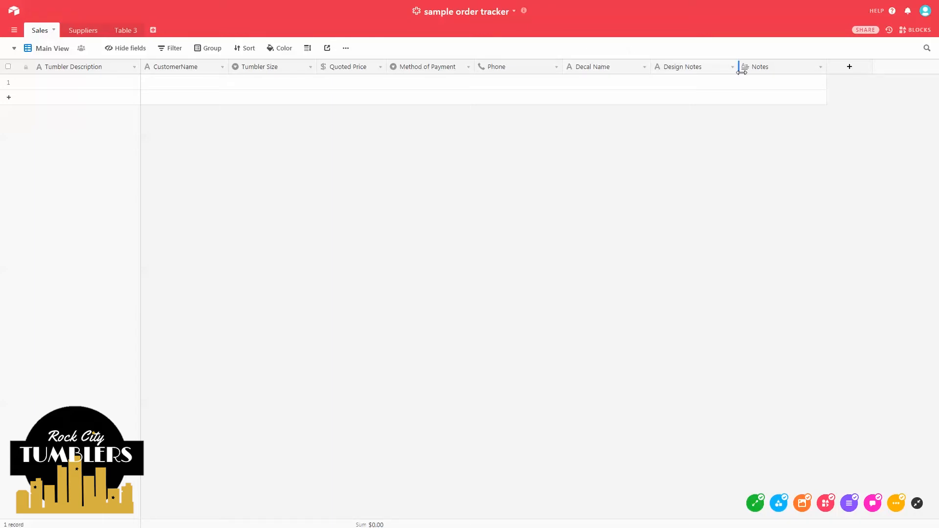
- Insert a date field named 'Due Date' to the left of Design Notes
right_click(671, 68)
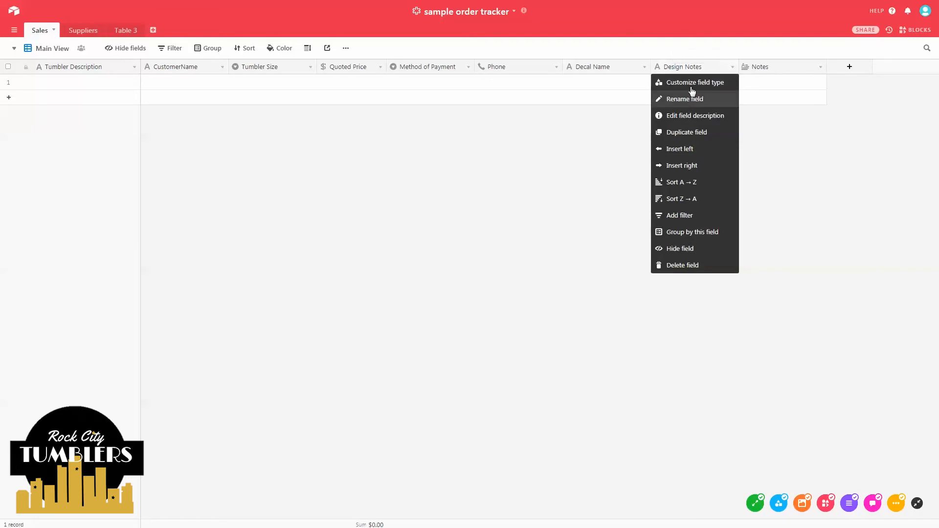
left_click(698, 147)
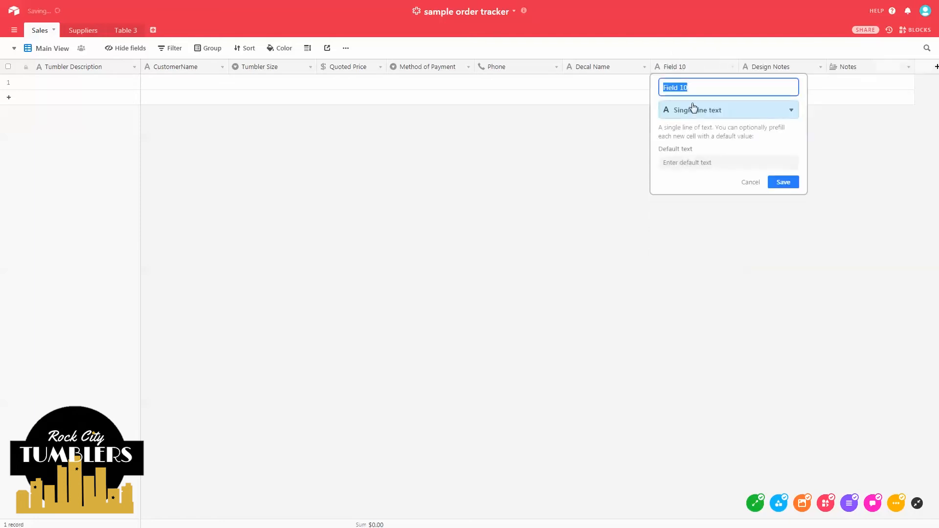
left_click(705, 113)
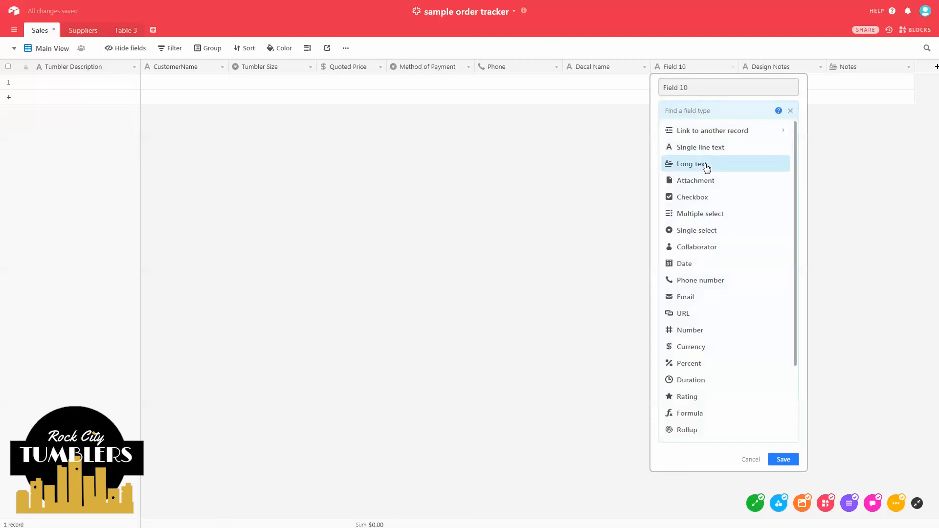
left_click(698, 266)
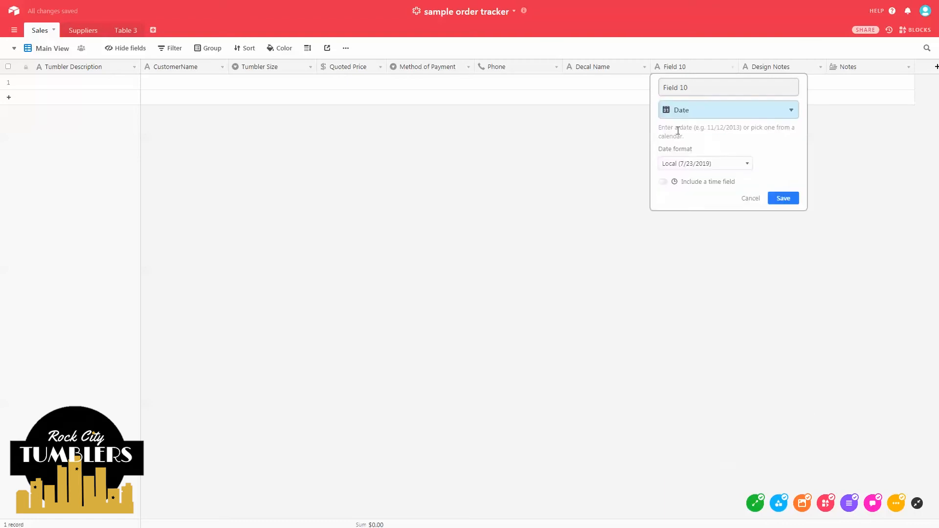
left_click(688, 88)
left_click_drag(690, 87, 663, 86)
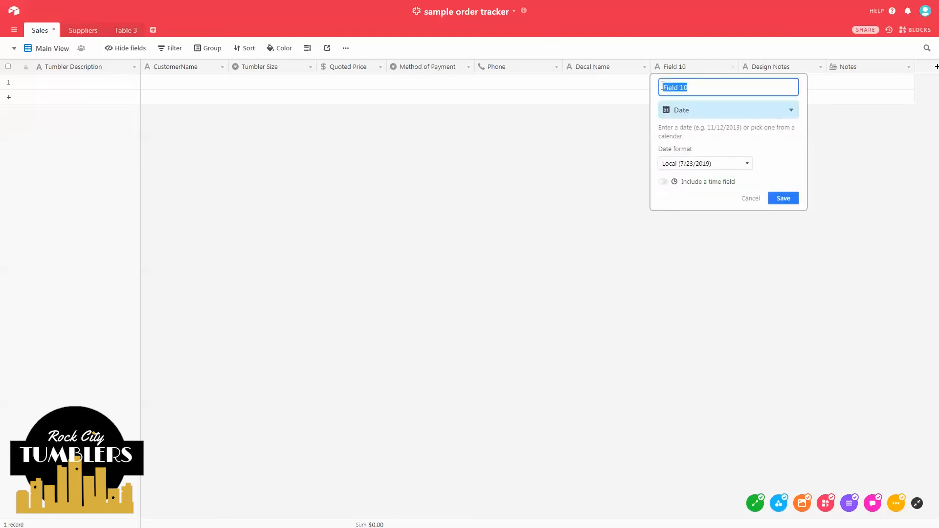
type("D")
key("ctrl")
key("ctrl")
key("ctrl")
left_click(784, 198)
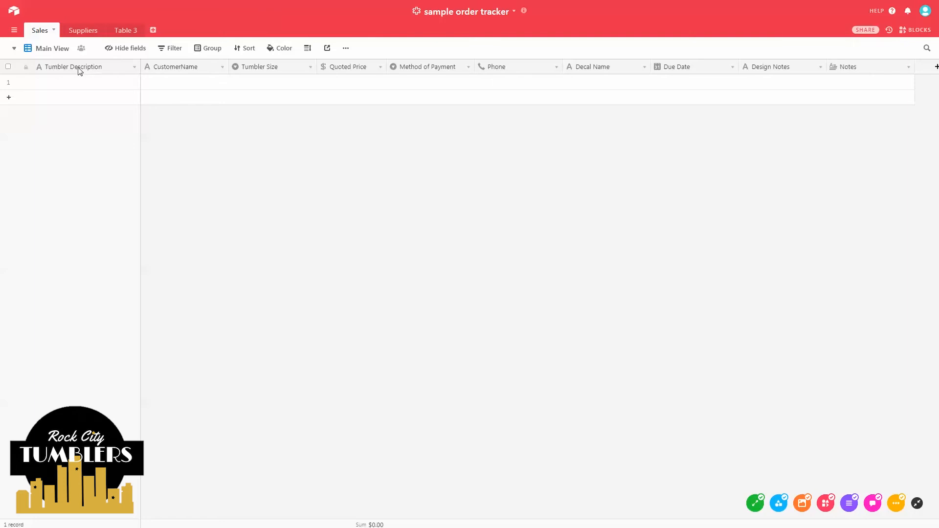
- Rename the Sales table tab to 'Order Tracker'
left_click(54, 31)
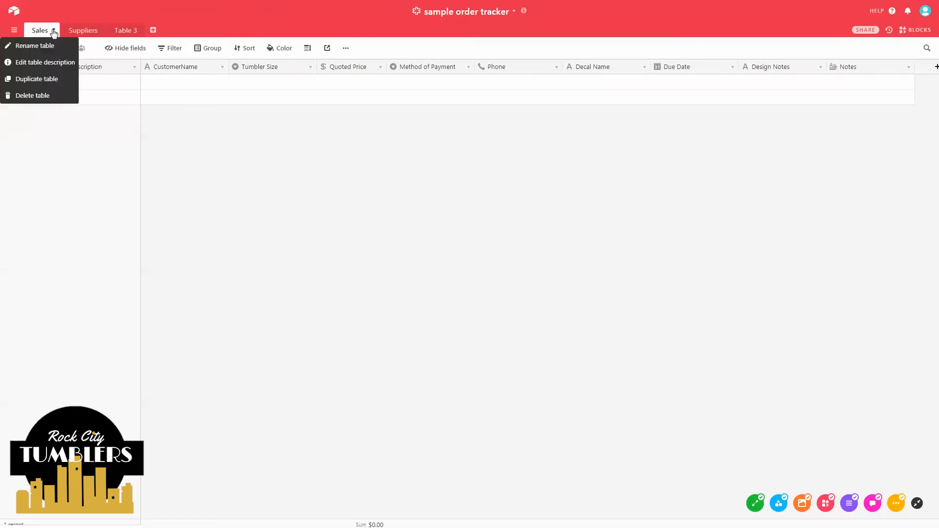
left_click(45, 44)
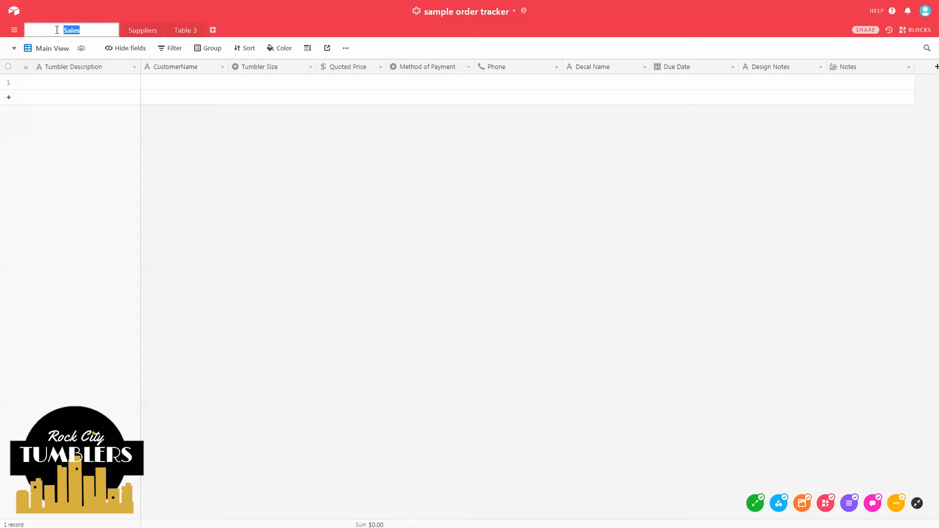
type("Order Tracker")
key("Return")
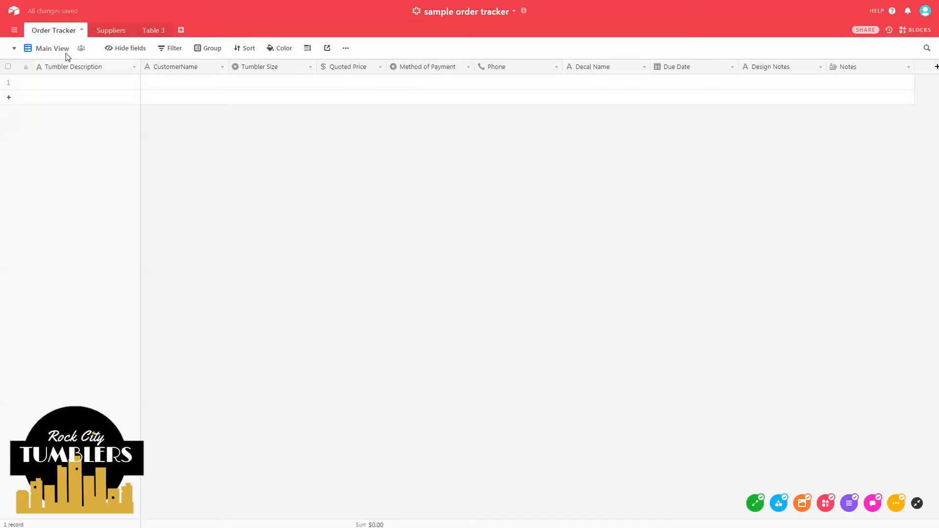
left_click(65, 53)
left_click(61, 52)
- Create a new form view for the Order Tracker table
left_click(61, 51)
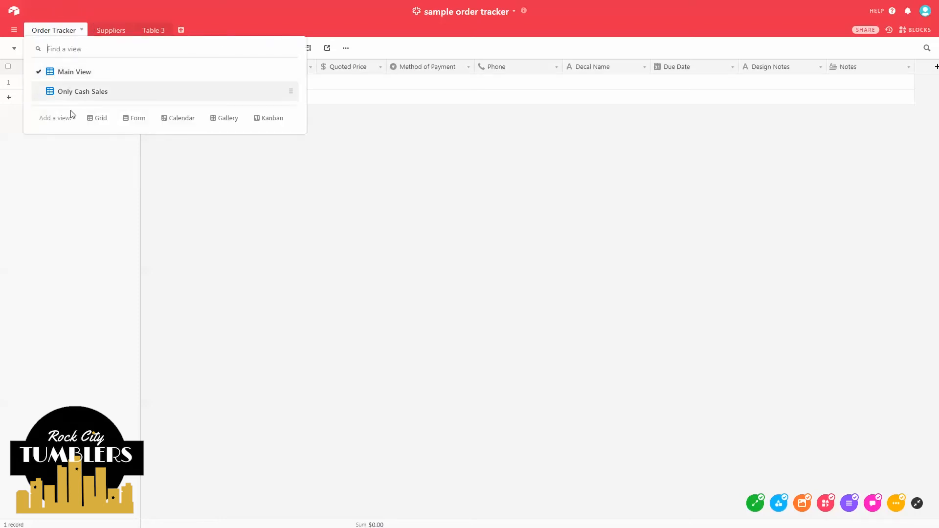
left_click(139, 119)
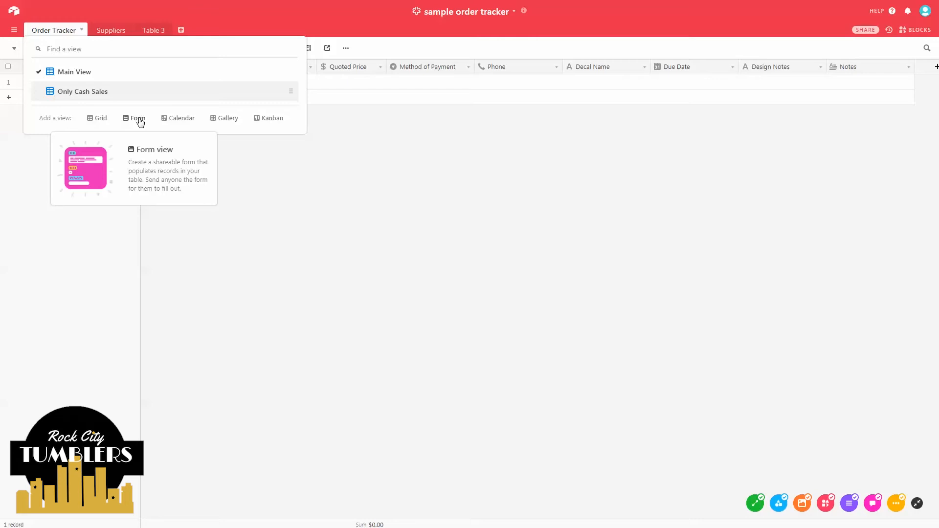
left_click(138, 120)
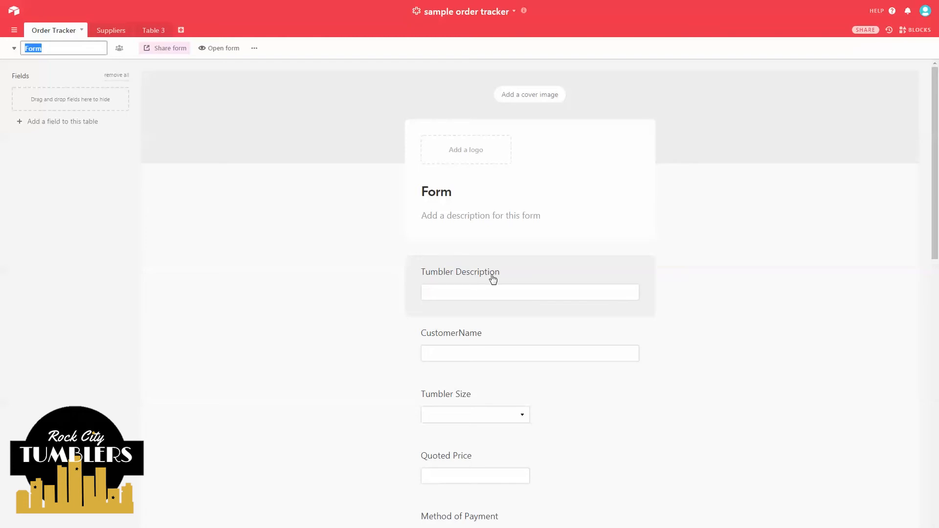
- Give Tumbler Description the help text 'Please describe the type of tumbler you would me to make'
left_click(528, 268)
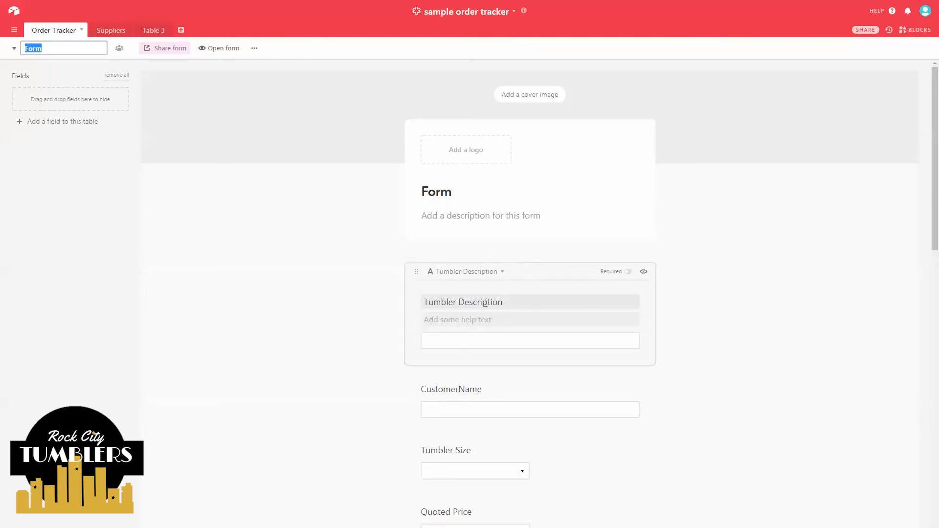
left_click(472, 319)
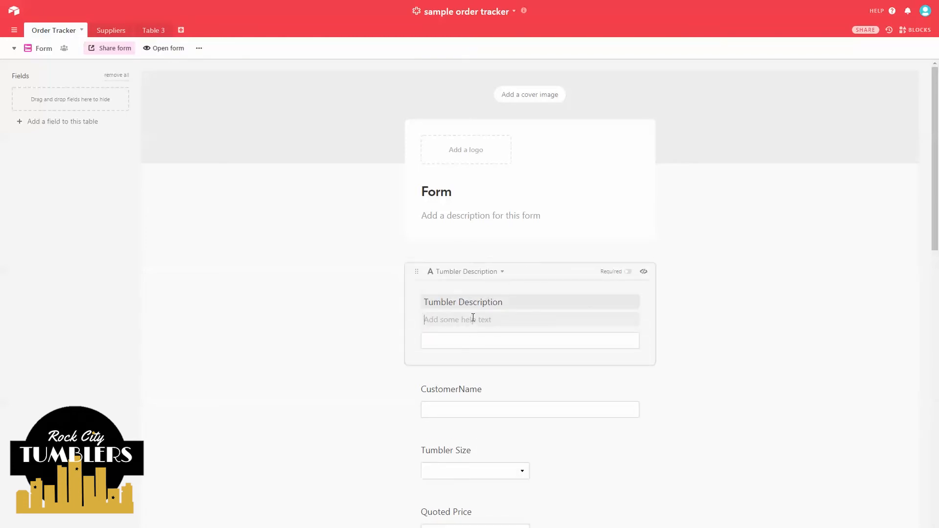
type("Please")
key("BackSpace")
key("BackSpace")
type("se describe the type of tumbler you ")
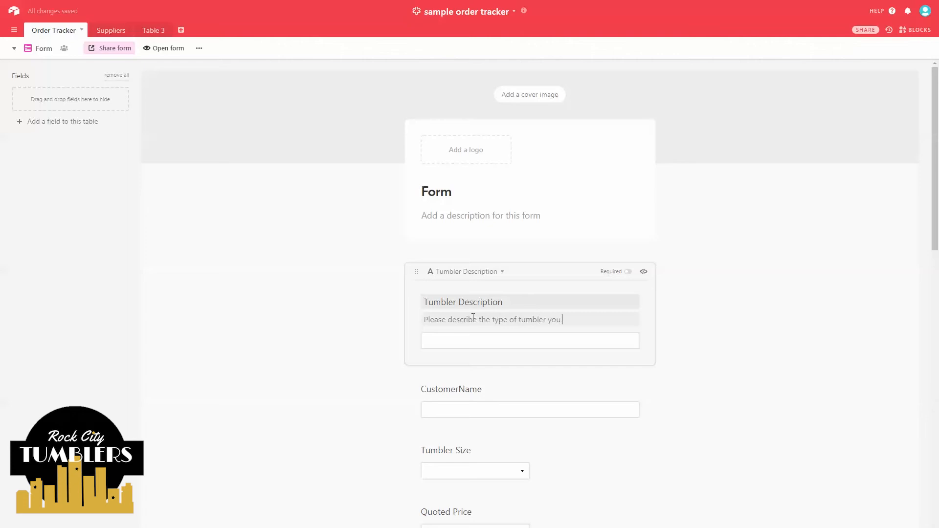
type("would me to make")
- Require Tumbler Description, then relabel CustomerName 'Your Name (First and Last)' and make it required
left_click(626, 273)
scroll(609, 294, "down", 2)
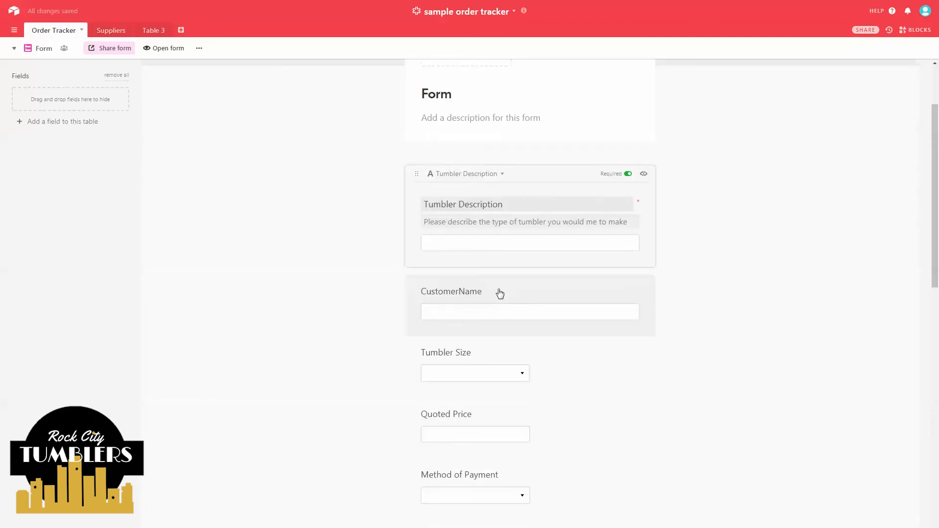
left_click(499, 293)
left_click(503, 280)
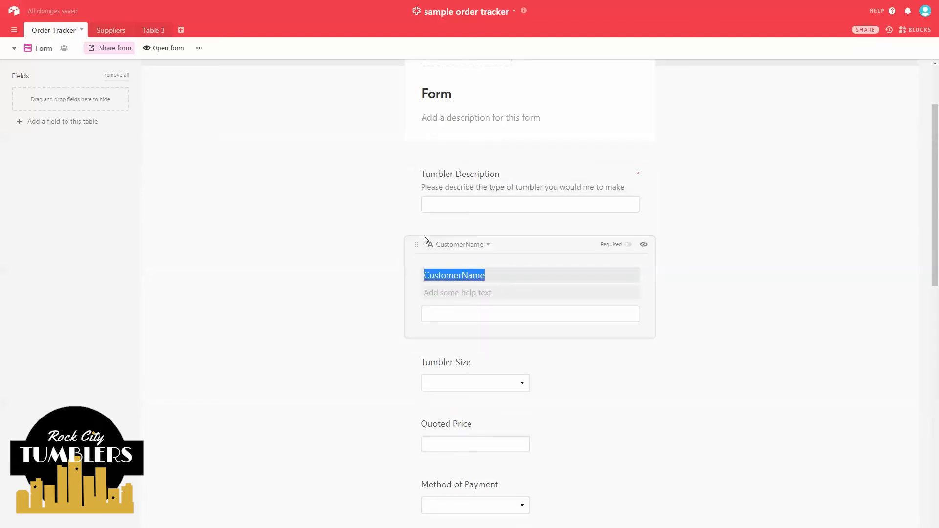
type("Your Name (Fir")
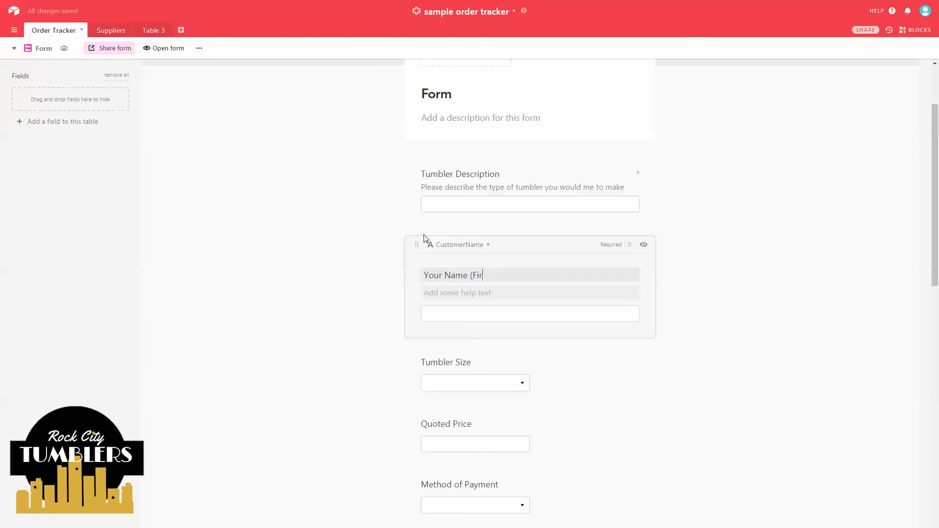
type("st and Last)")
left_click(628, 245)
scroll(491, 260, "down", 1)
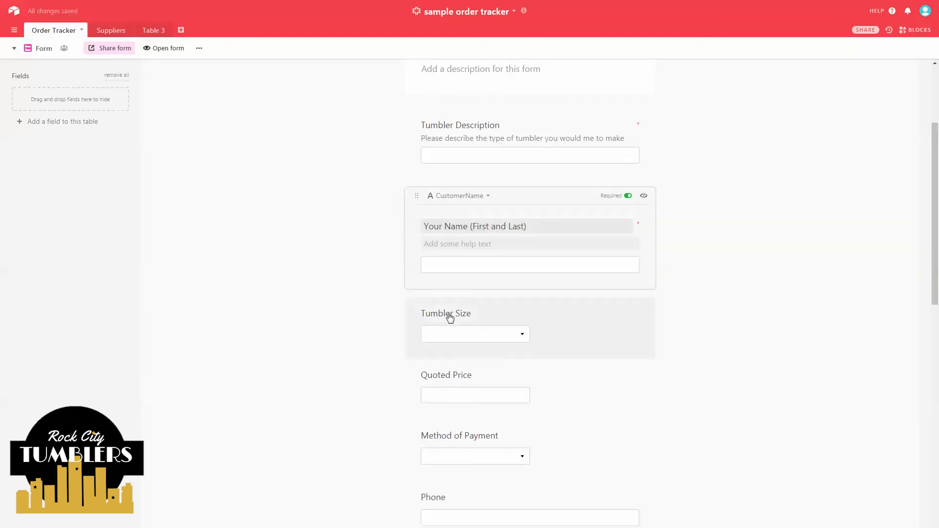
left_click(492, 323)
type("P")
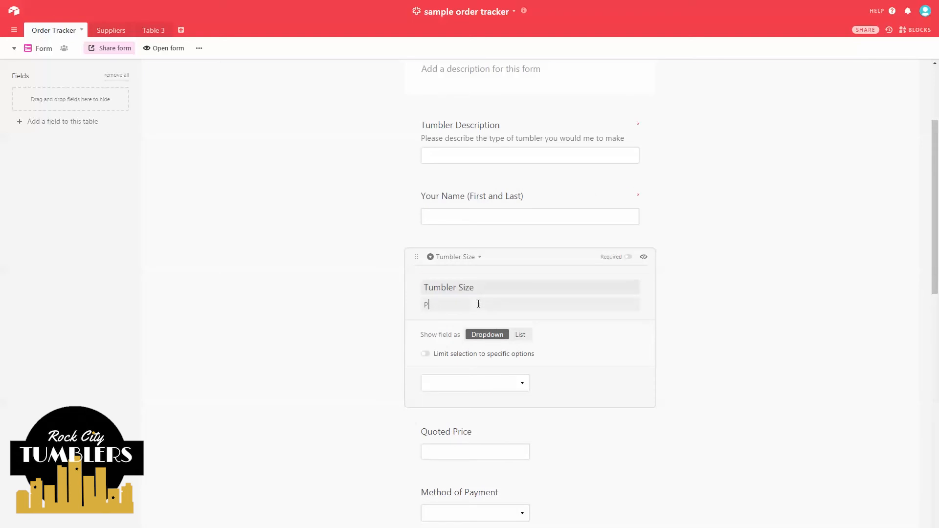
type("lease select the size tumbler you would like. Yo")
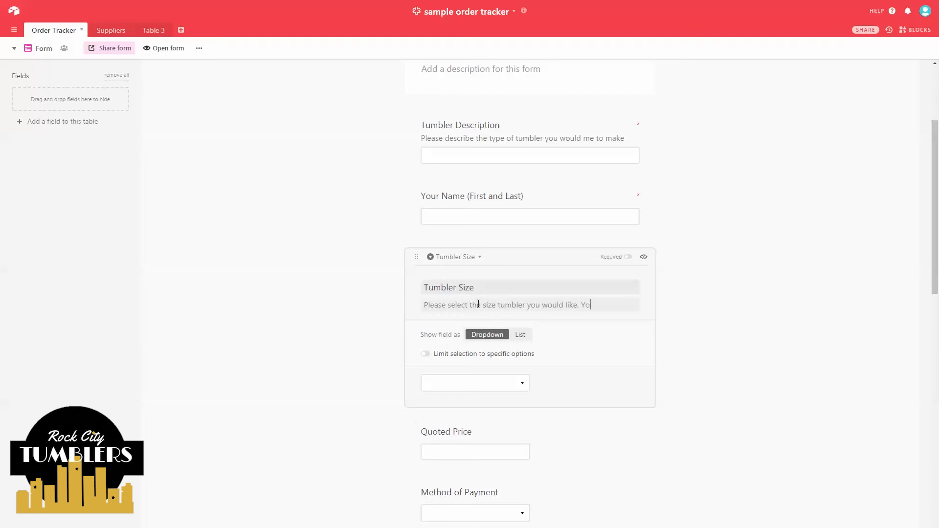
type("u can see my tumbler op")
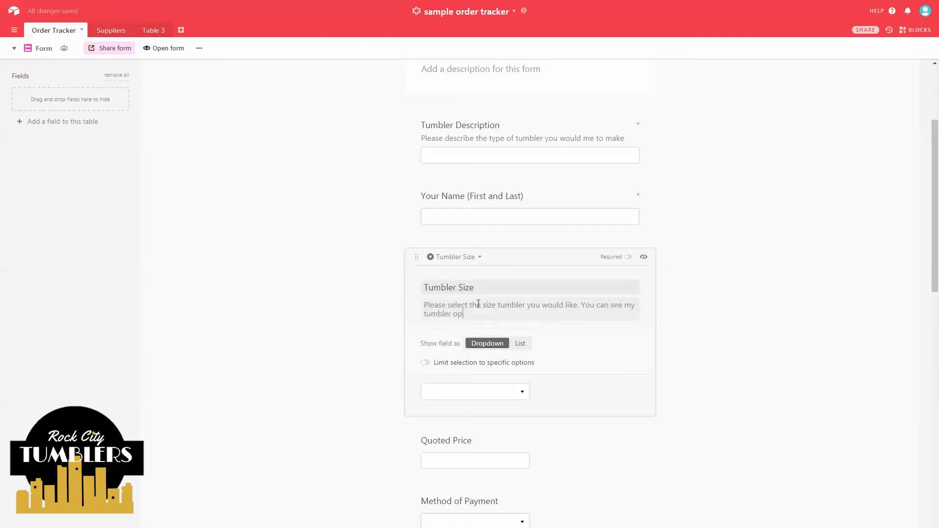
type("tions on my website at www.rockcitytumblers.com/")
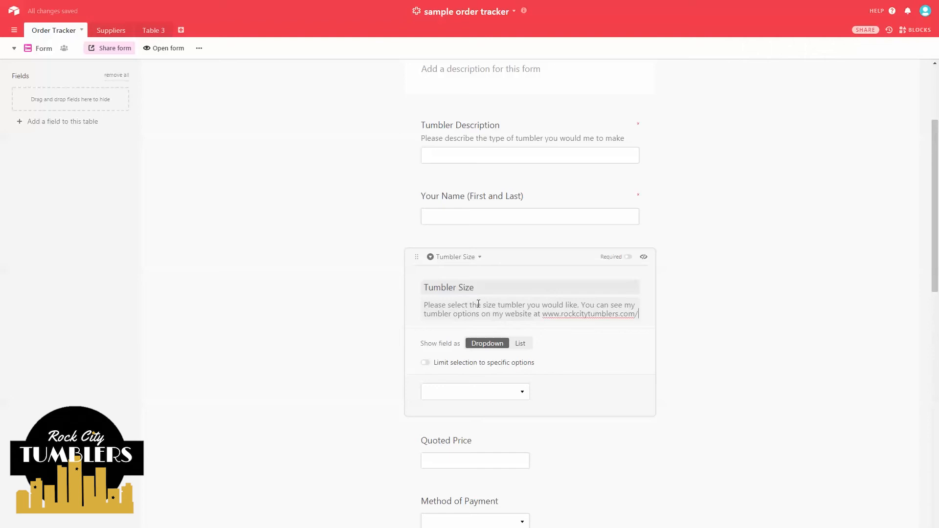
type("tumbl")
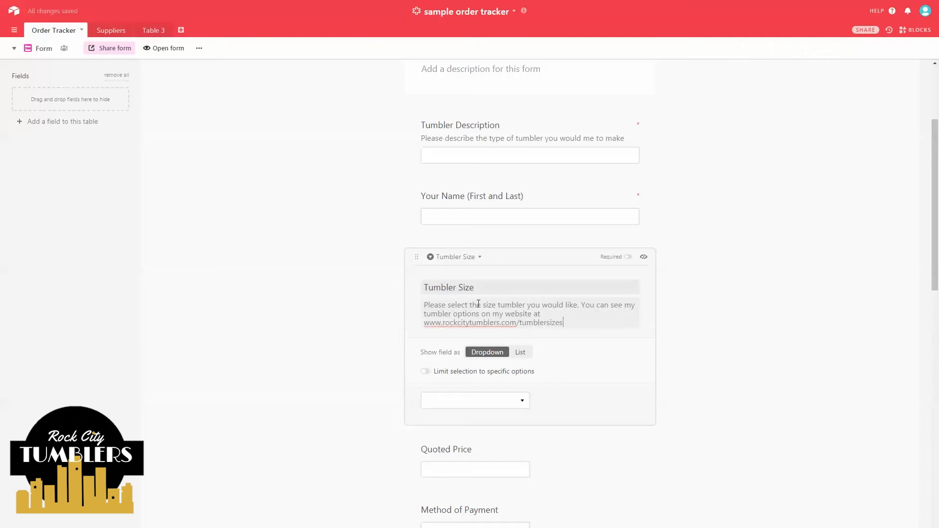
type("ersizes")
key("Return")
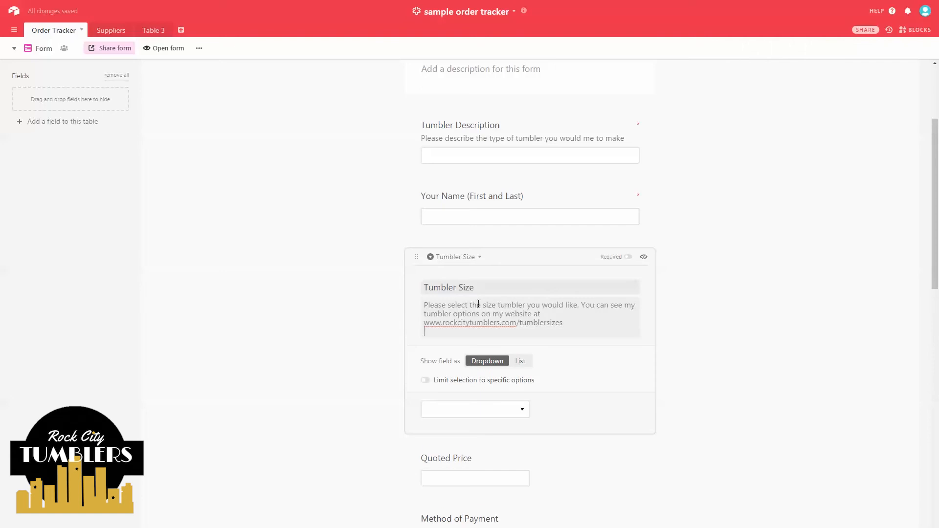
- Show Tumbler Size as a list limited to the four 20oz and 30oz sizes, dropping both baby bottle options
left_click(521, 362)
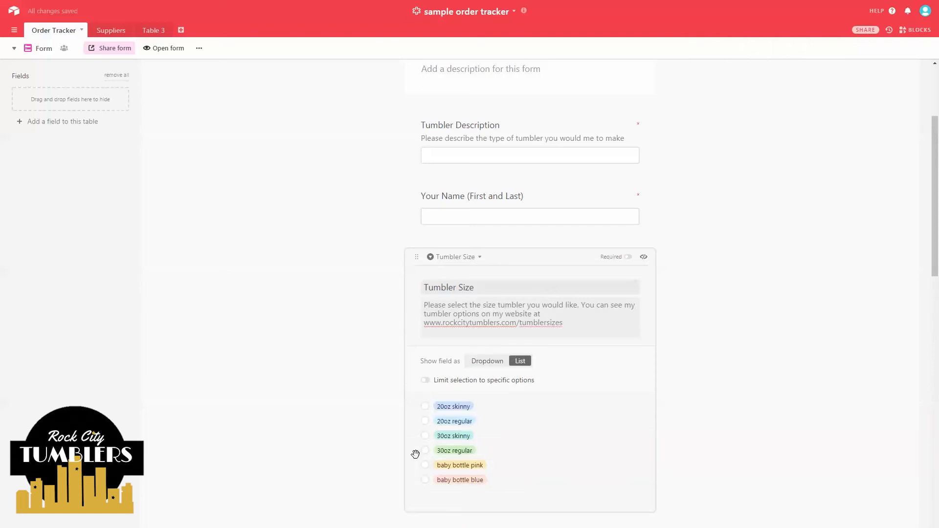
left_click(424, 380)
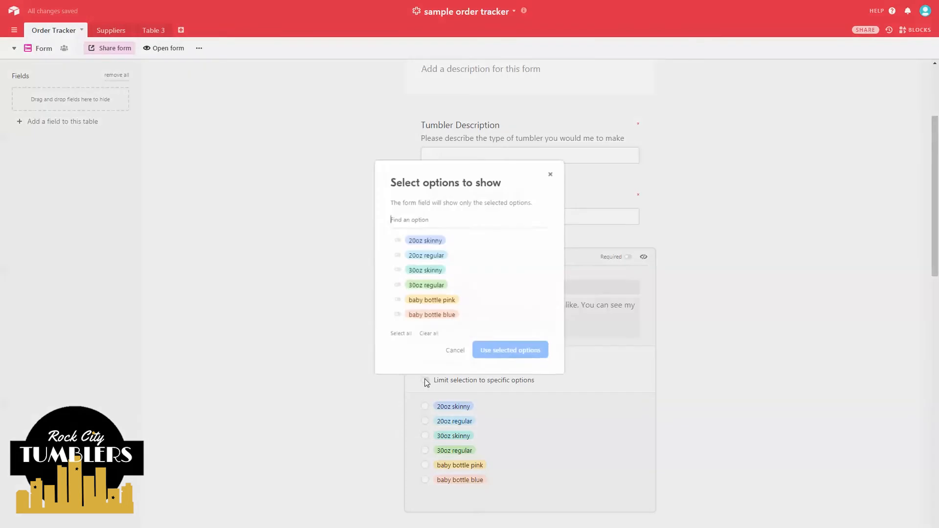
left_click(401, 333)
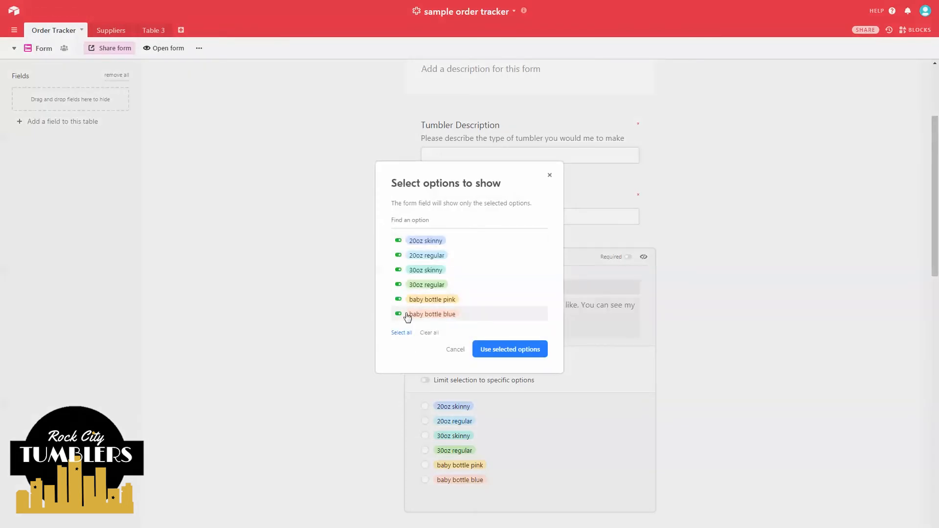
left_click(398, 314)
left_click(398, 299)
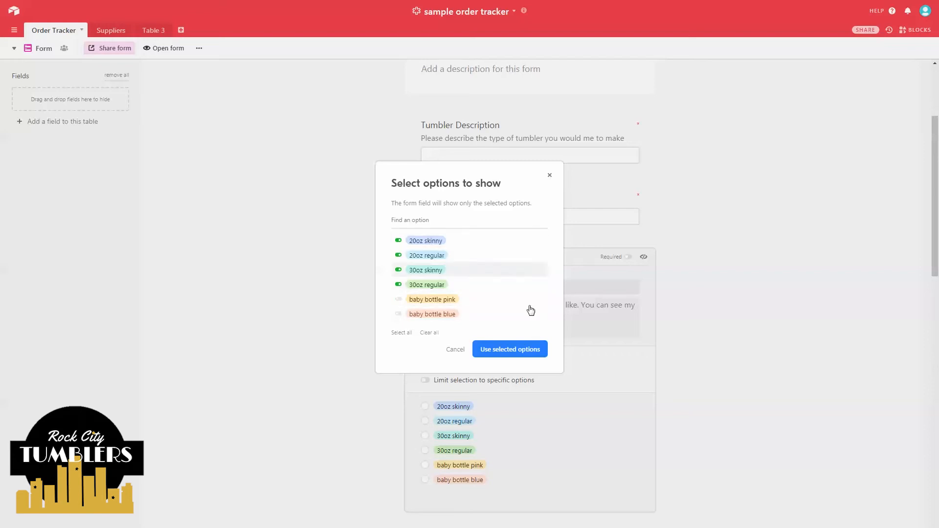
left_click(511, 350)
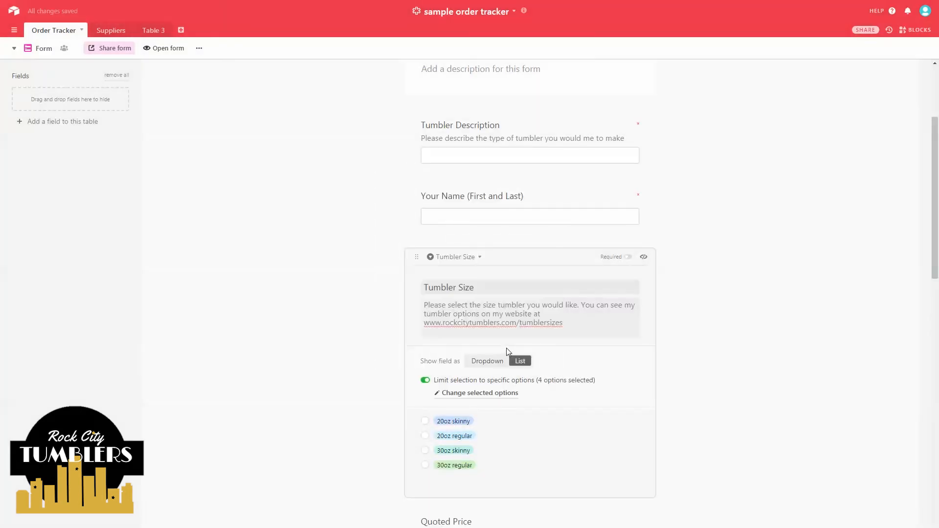
scroll(480, 342, "down", 2)
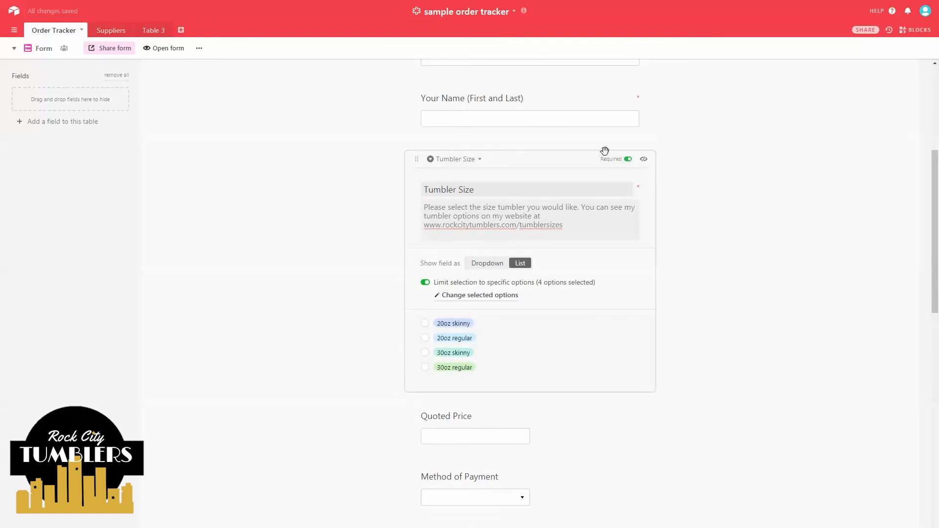
- Require Tumbler Size, and give Quoted Price the help text 'Price agreed upon when ordering' and require it
left_click(629, 160)
scroll(626, 164, "down", 5)
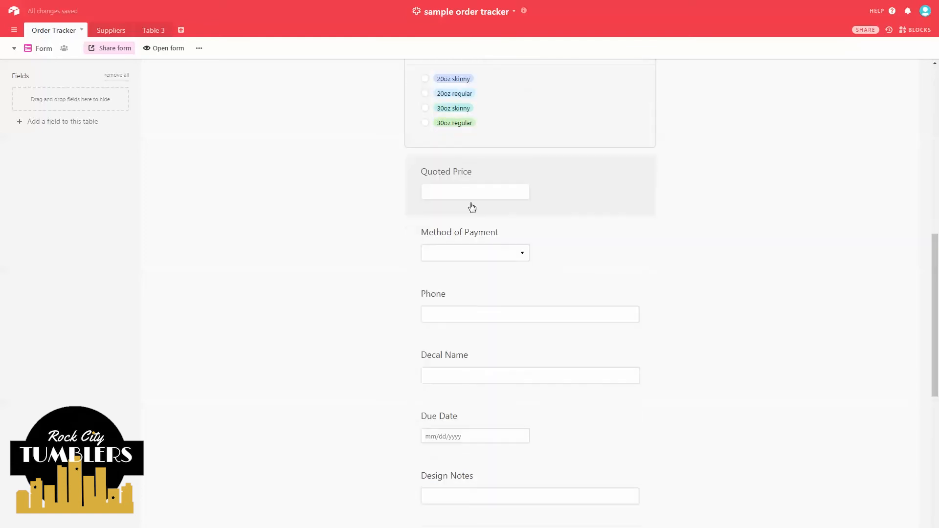
left_click(462, 179)
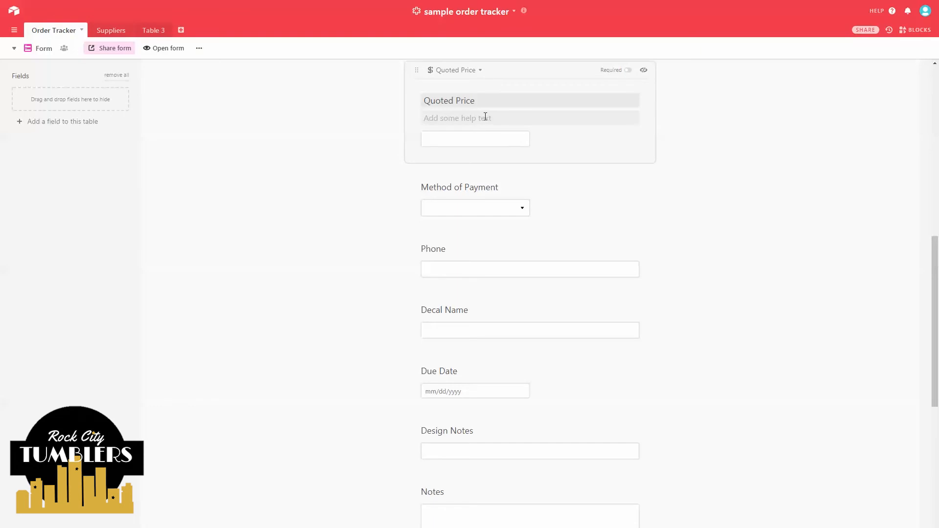
type("Pi")
type("ic")
type("e agree")
type("d up")
type("on when ordering")
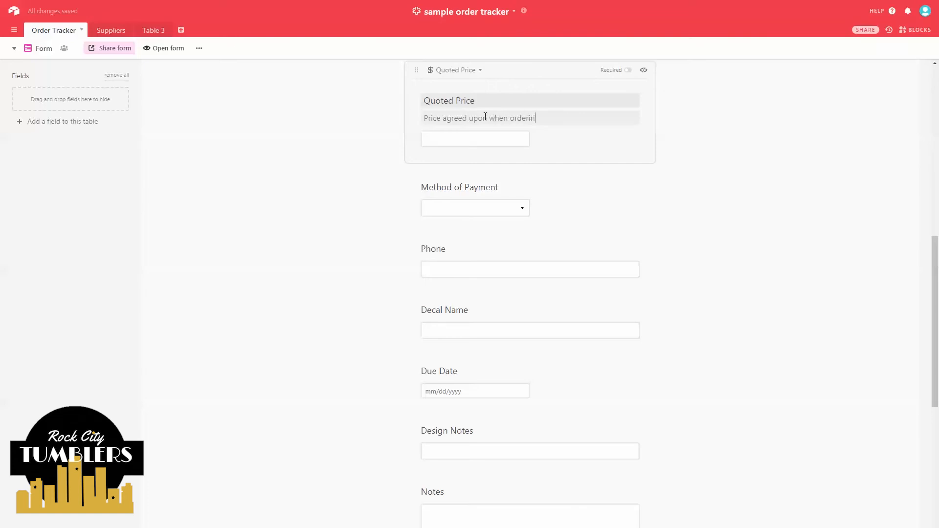
left_click(629, 70)
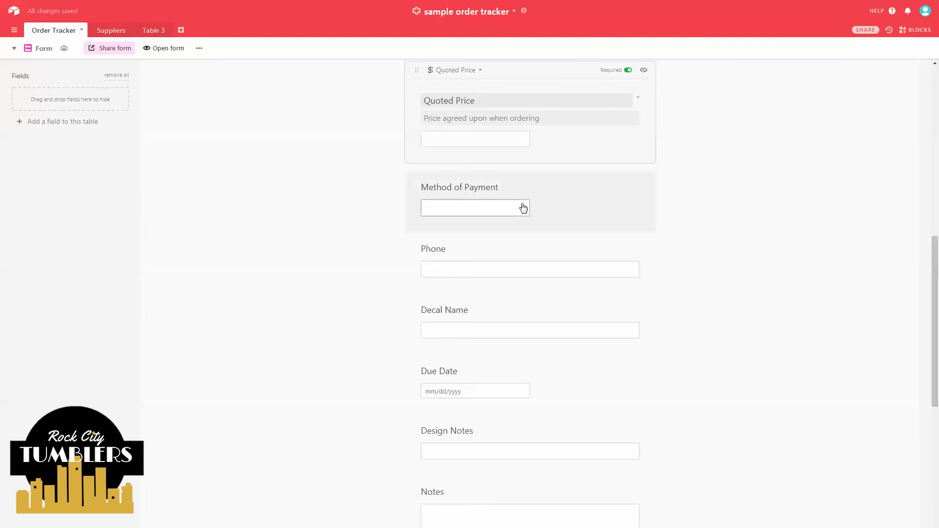
- Make Method of Payment required and shown as a list, and make Phone required
left_click(535, 192)
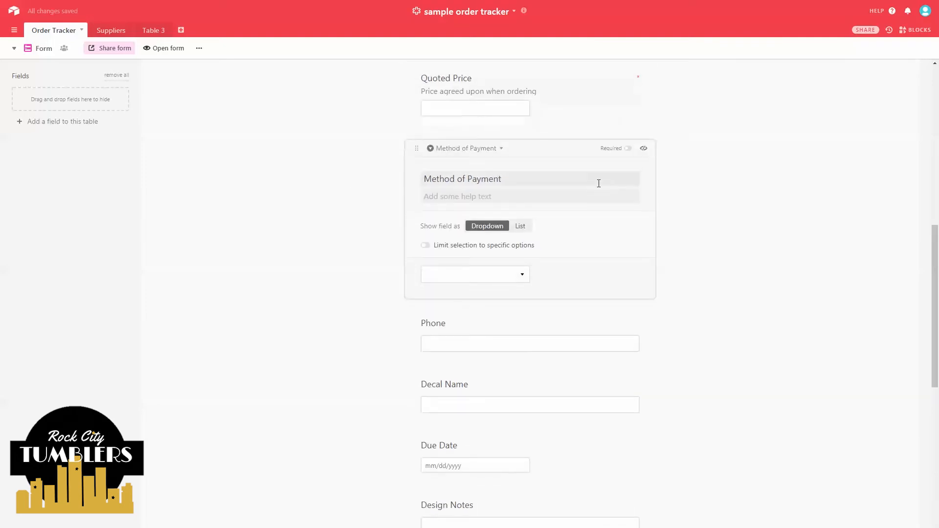
left_click(627, 148)
left_click(520, 225)
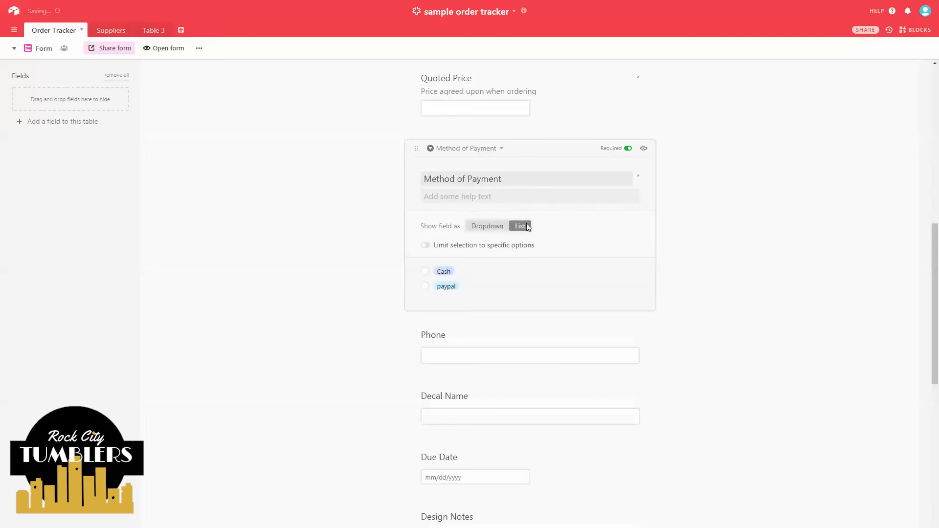
left_click(336, 253)
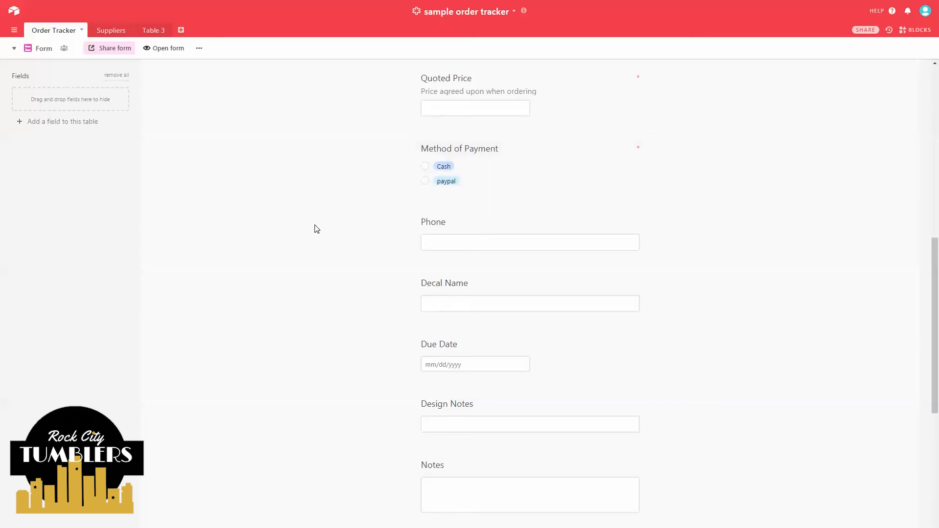
left_click(513, 226)
left_click(627, 222)
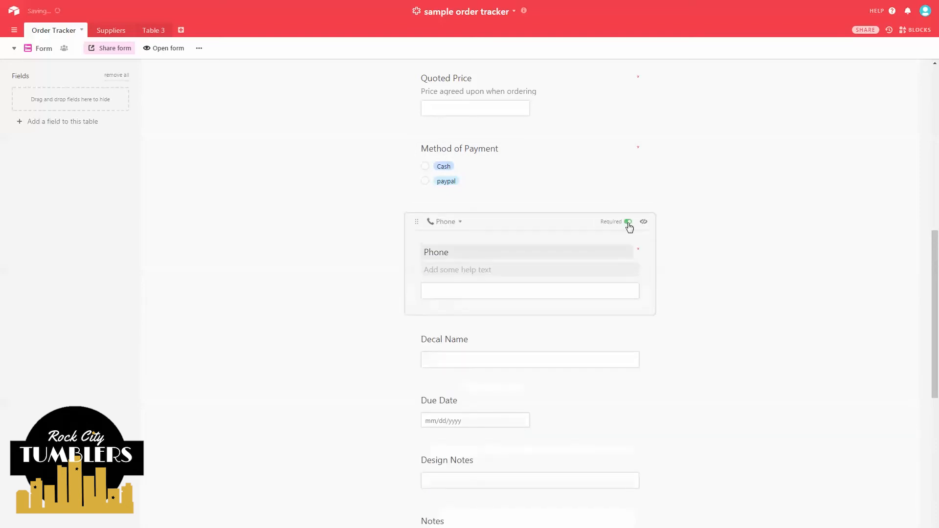
- Give Decal Name help text asking people to spell the decal name CORRECTLY, and make it required
left_click(345, 292)
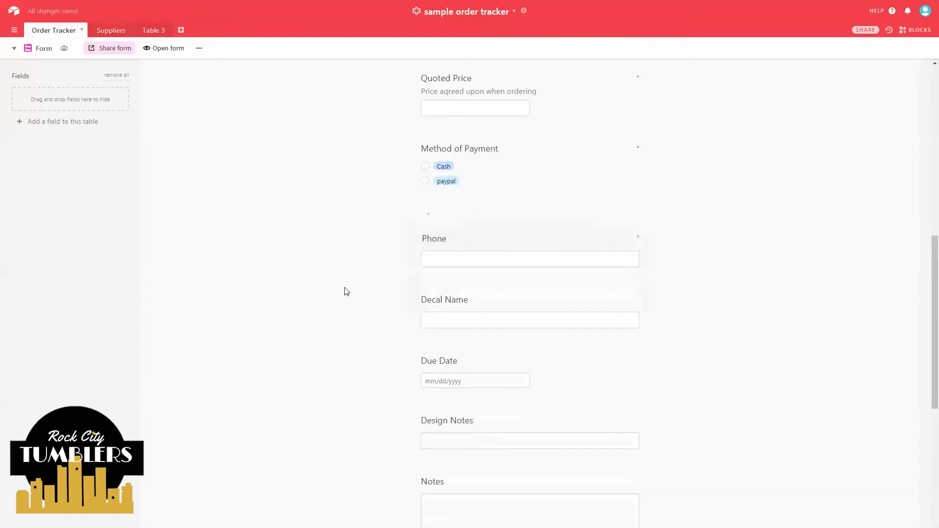
left_click(525, 283)
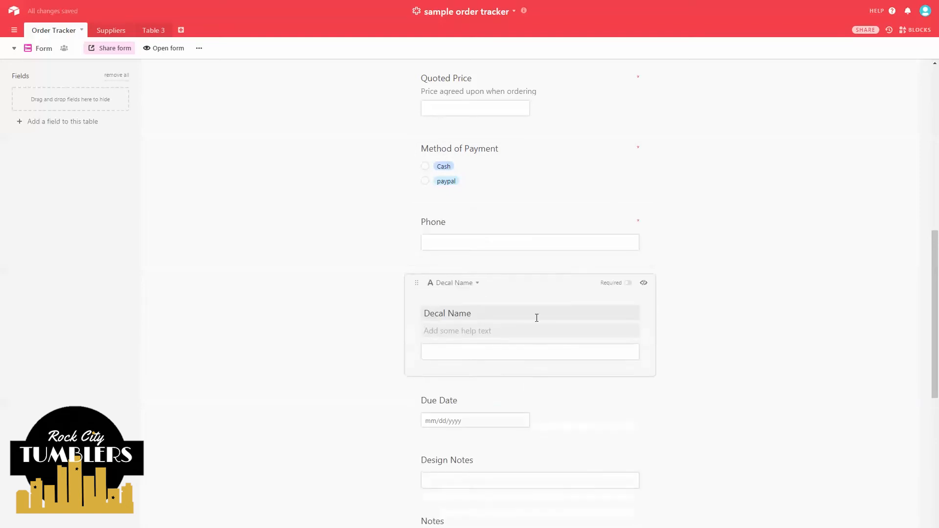
left_click(457, 335)
type("Please sepell the d")
key("BackSpace")
type("name for the decal.  CORRECTLY")
left_click(628, 282)
left_click(368, 381)
scroll(368, 383, "down", 1)
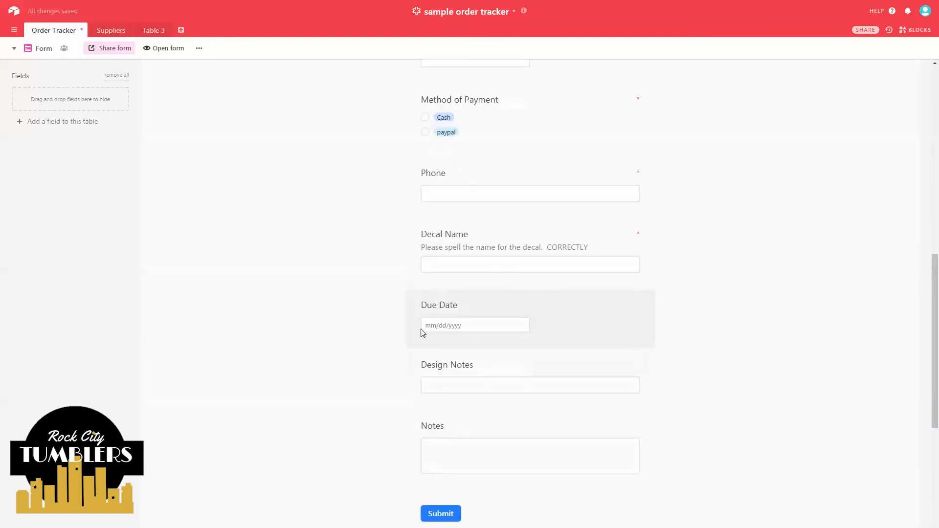
- Add Due Date help text: 'if you do not have a need by date please leave blank'
left_click(615, 312)
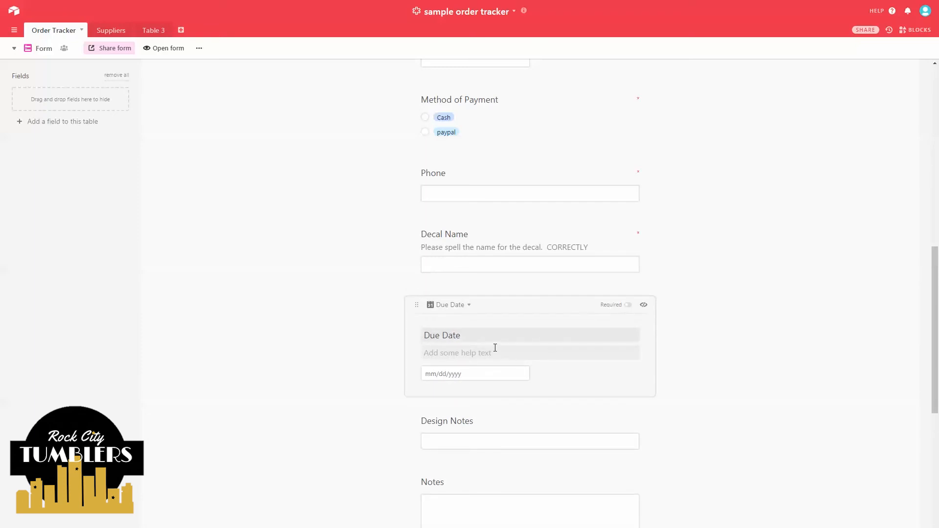
type("if you do not have a need by date pleas")
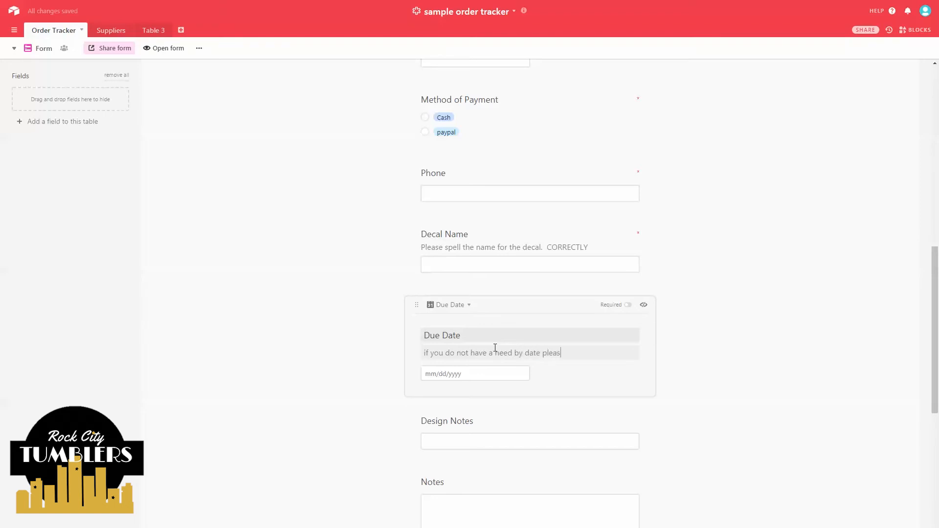
type("e leave blank")
left_click(352, 350)
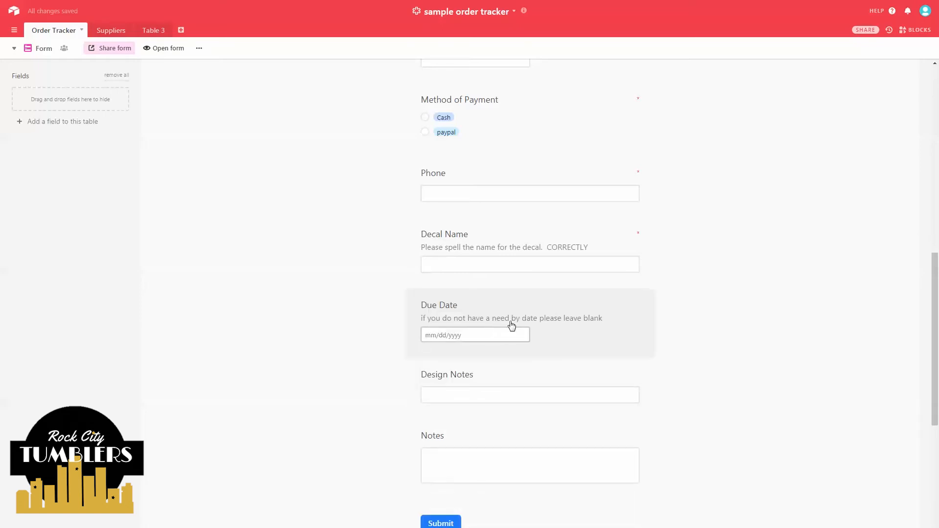
left_click(556, 301)
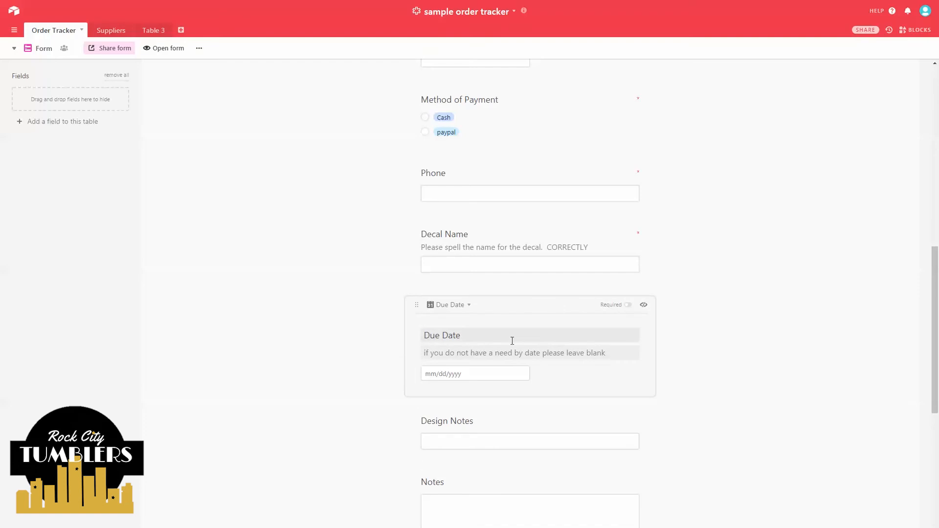
left_click(311, 342)
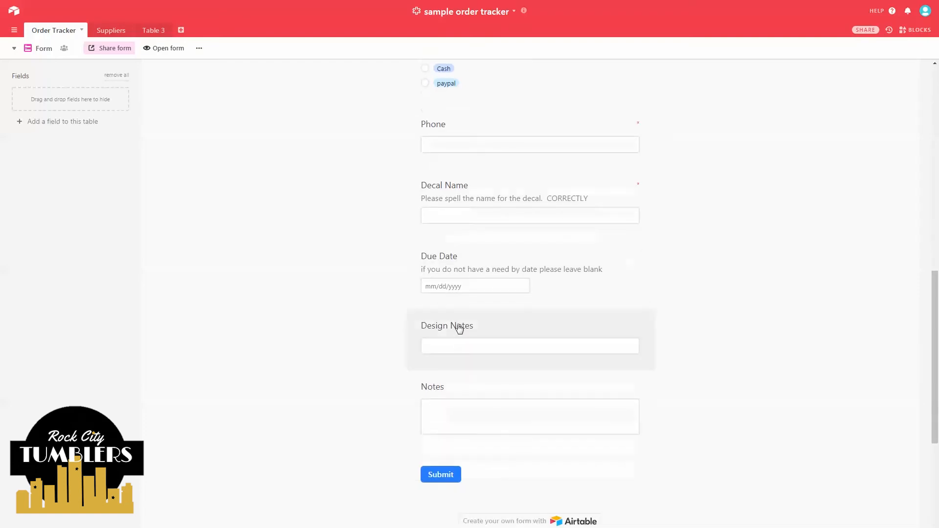
- Hide the Design Notes question, then the Notes question, from the form
left_click(504, 325)
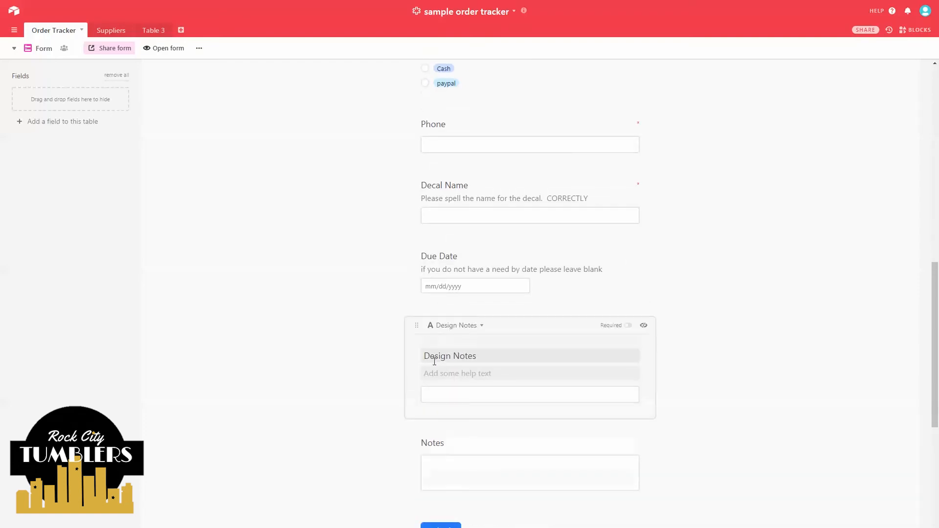
left_click(464, 364)
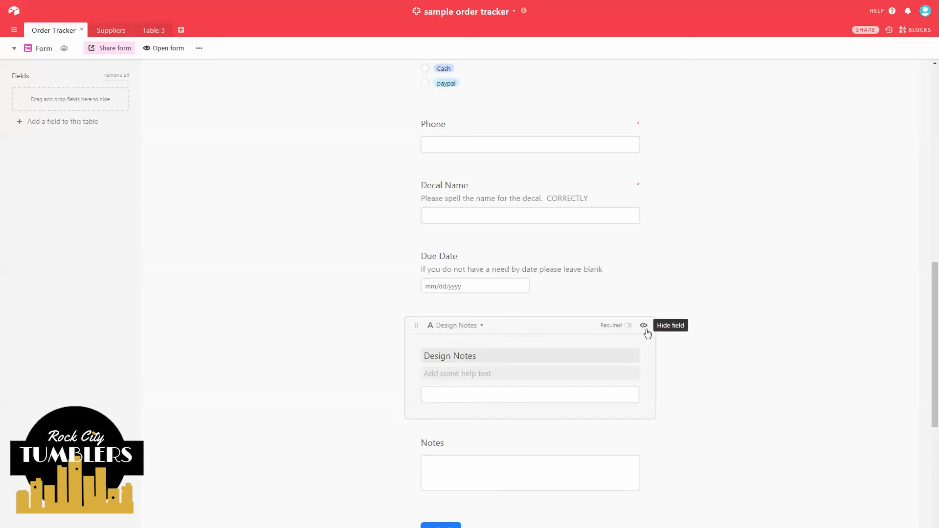
left_click(646, 332)
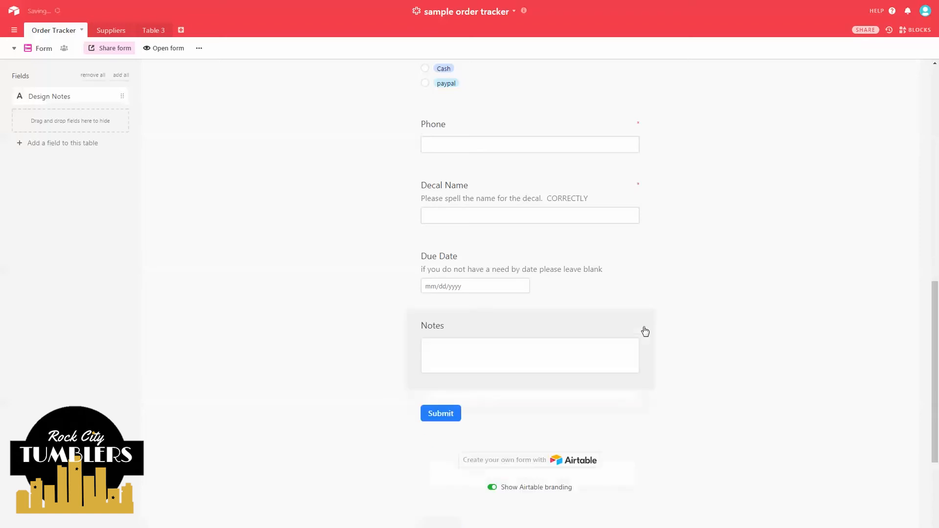
left_click(453, 356)
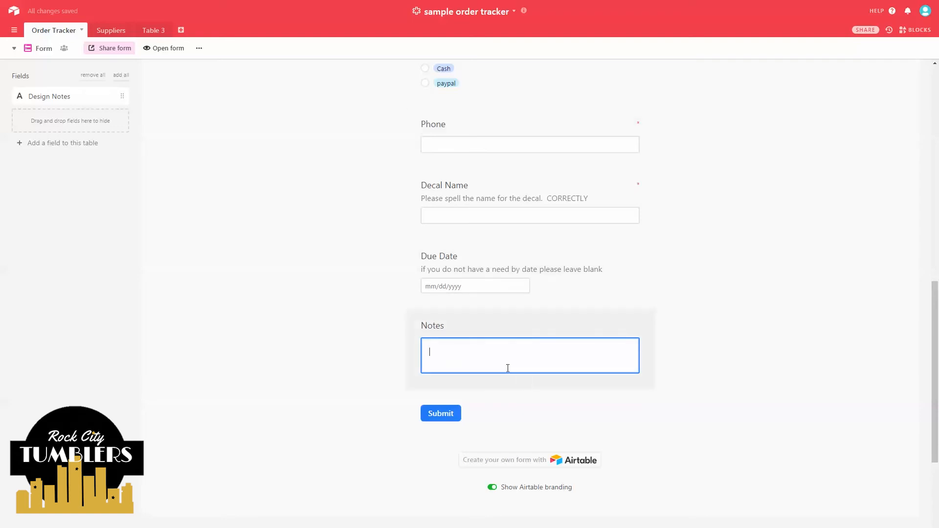
left_click(448, 320)
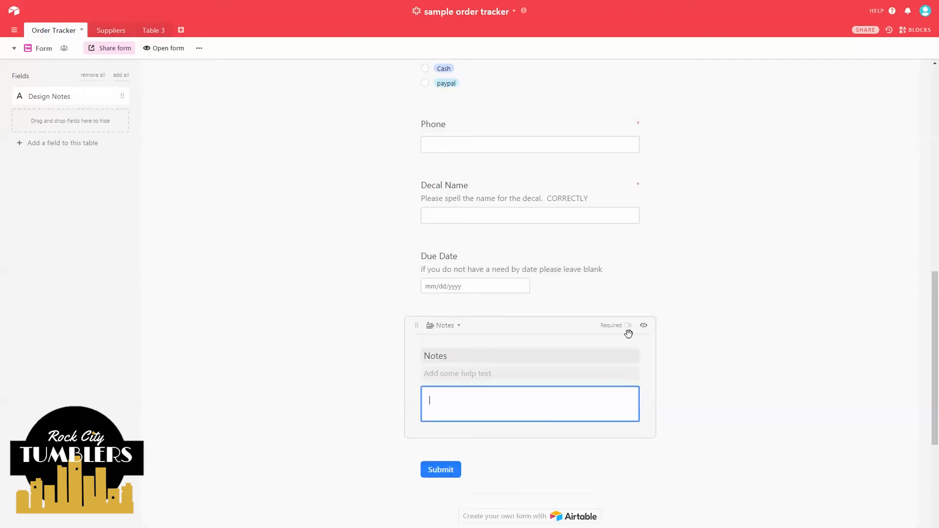
left_click(450, 377)
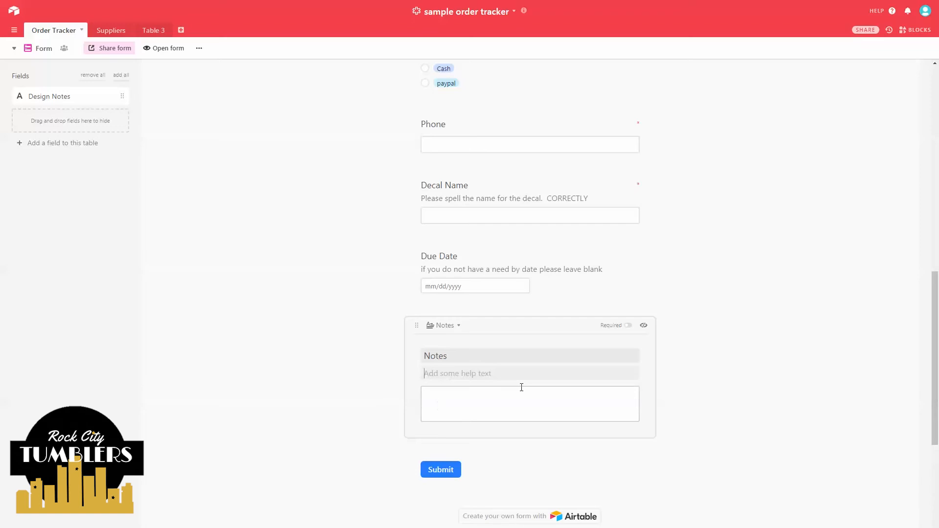
left_click(643, 326)
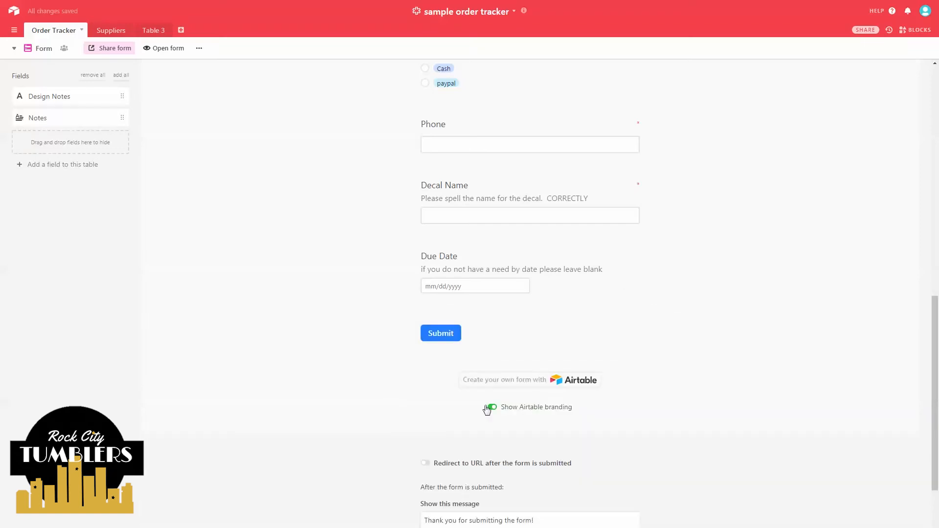
scroll(487, 409, "up", 15)
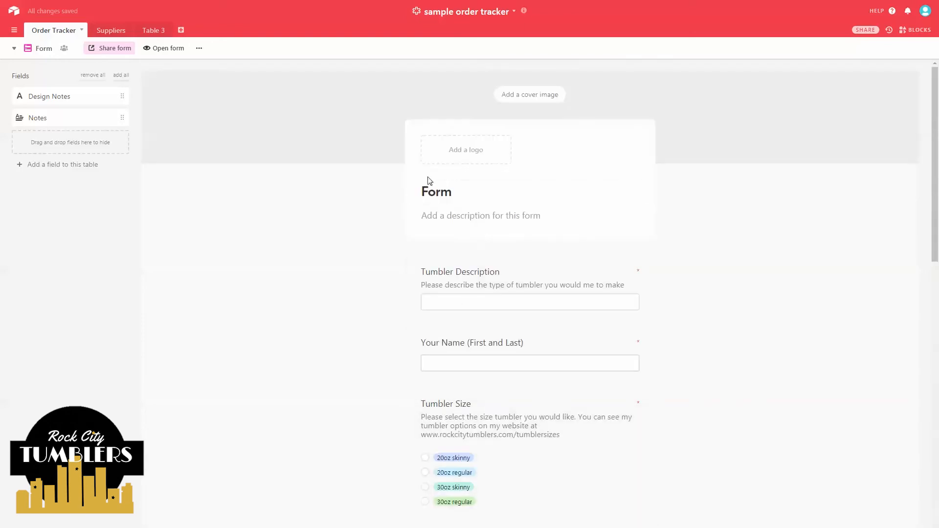
- Rename the form title from 'Form' to 'Tumbler Order Form'
left_click(428, 180)
left_click_drag(451, 192, 388, 178)
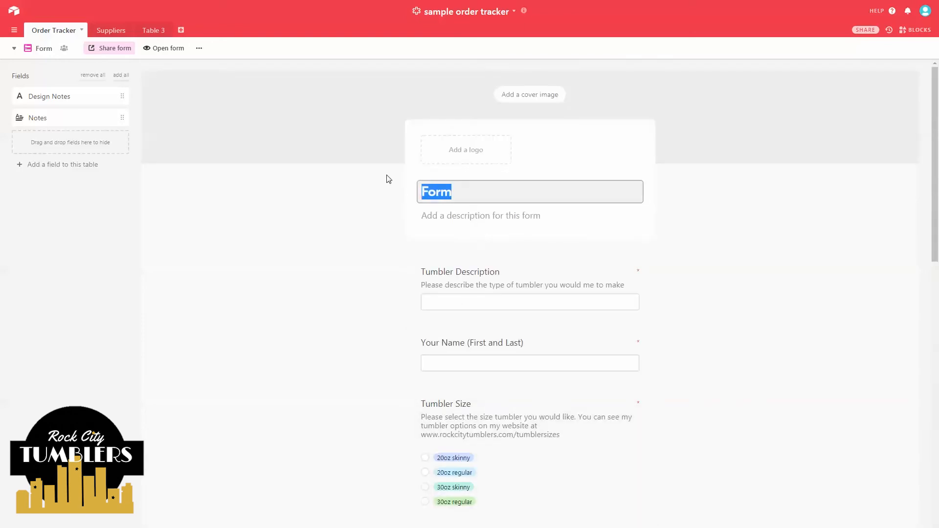
type("Tumbler")
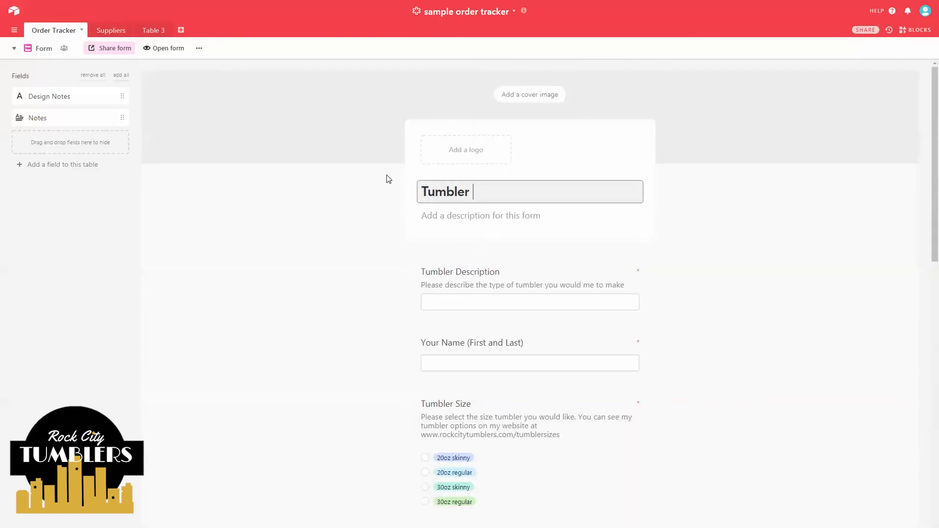
type(" Order Fo")
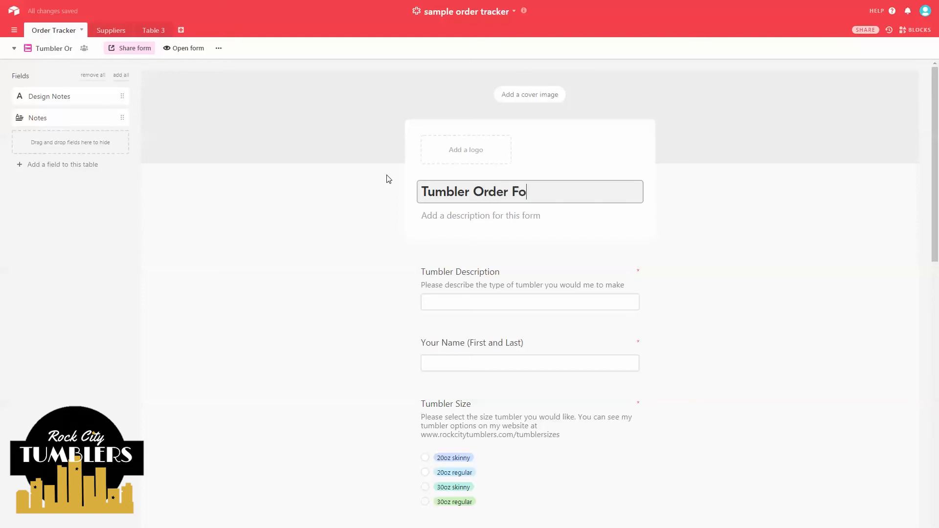
type("rm")
- Add the form description 'Please fill out the form below to get your order started'
left_click(458, 209)
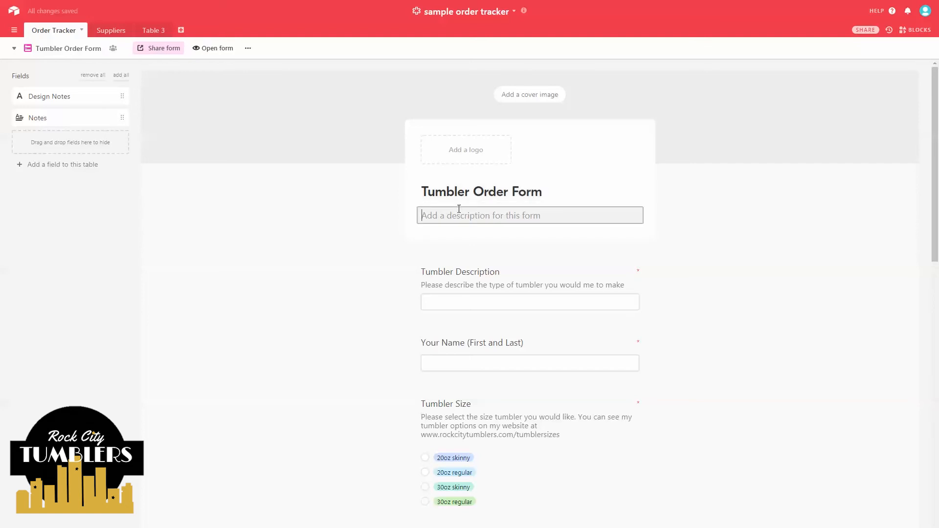
type("Please fill")
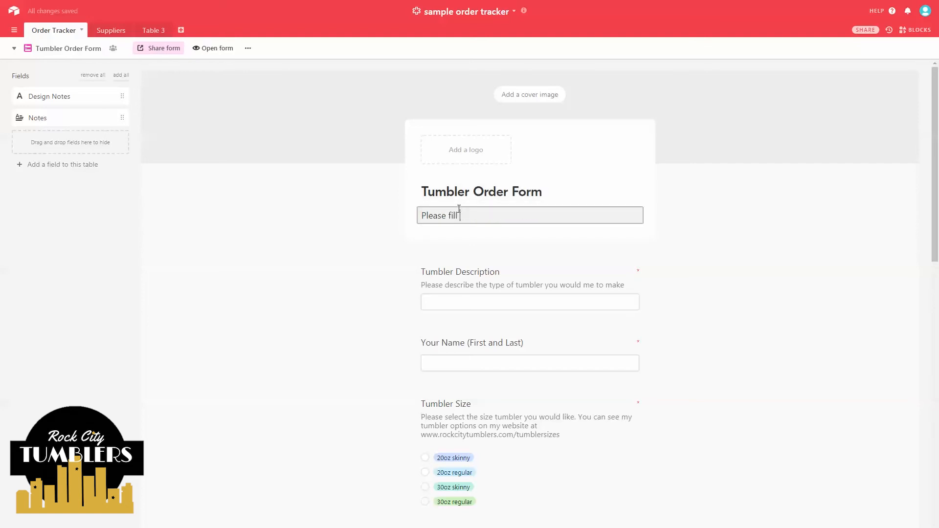
type(" out the form below to get y")
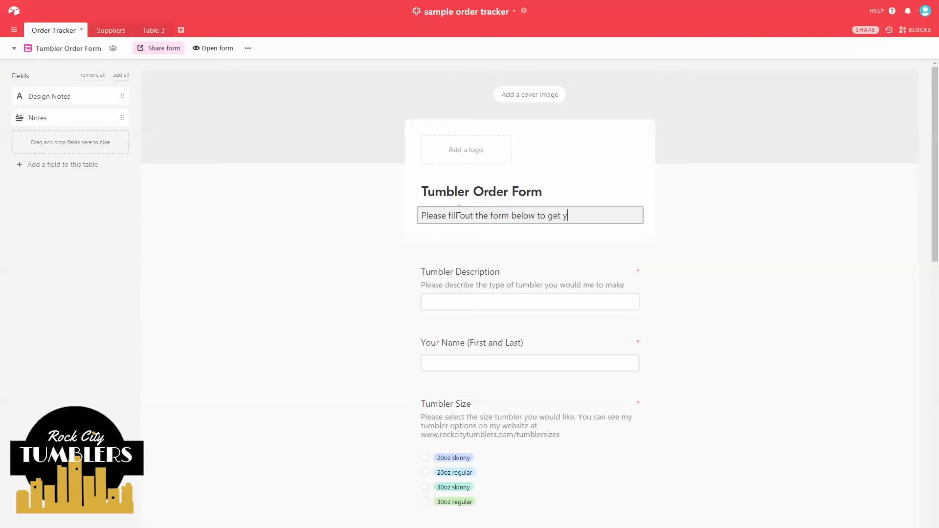
type("our order started!")
left_click(411, 214)
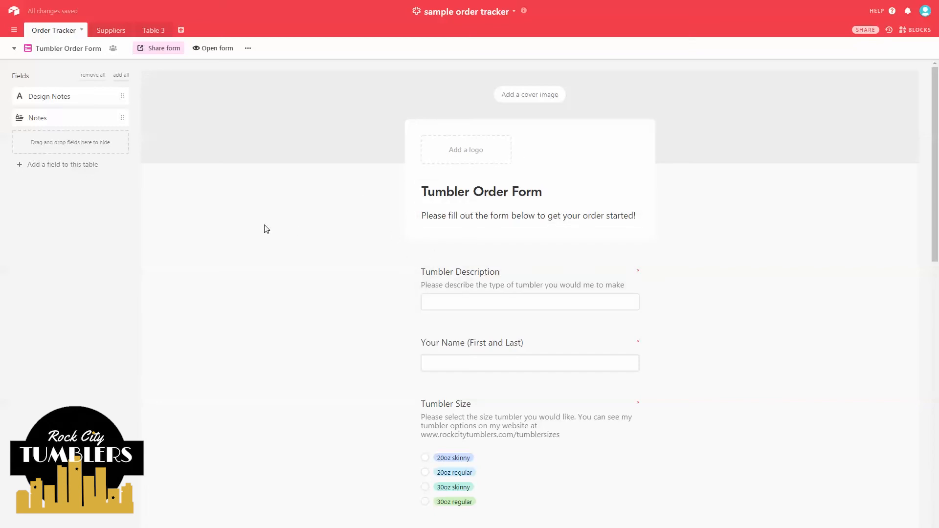
scroll(266, 229, "down", 5)
scroll(266, 230, "down", 5)
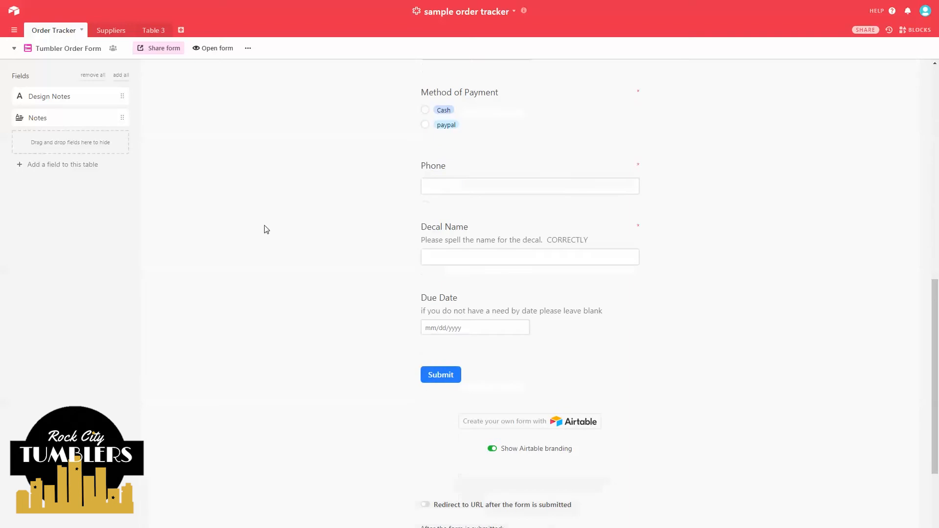
scroll(320, 250, "down", 2)
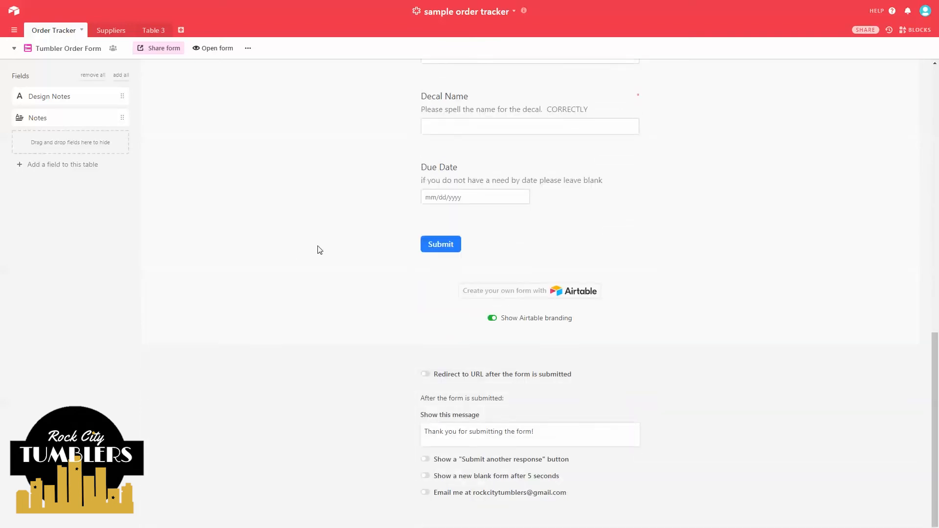
scroll(320, 250, "up", 13)
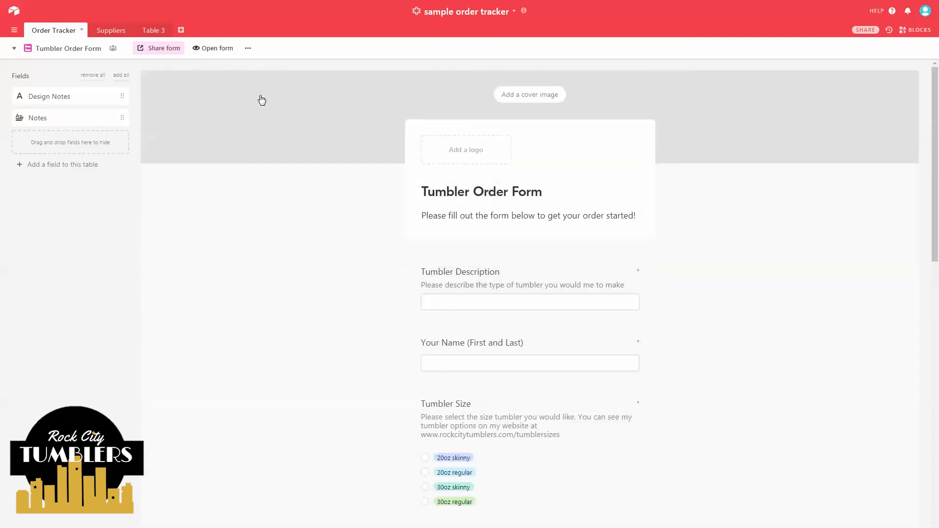
key("ctrl")
key("ctrl")
key("ctrl")
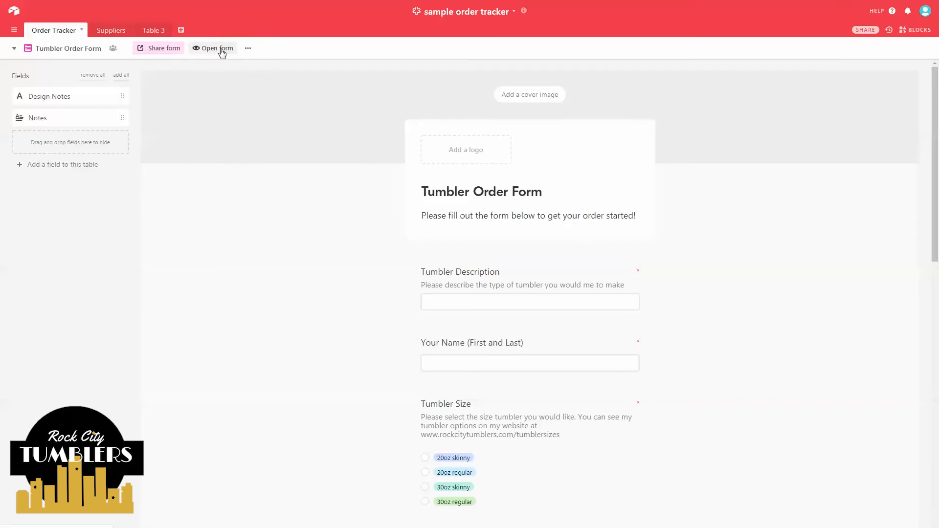
- Open the live form and enter a test tumbler description
left_click(220, 49)
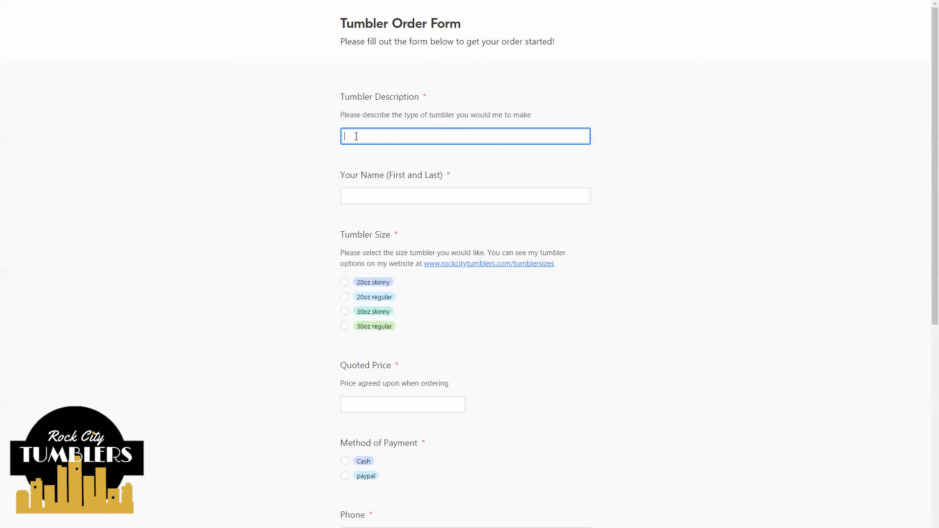
type("flames and")
key("BackSpace")
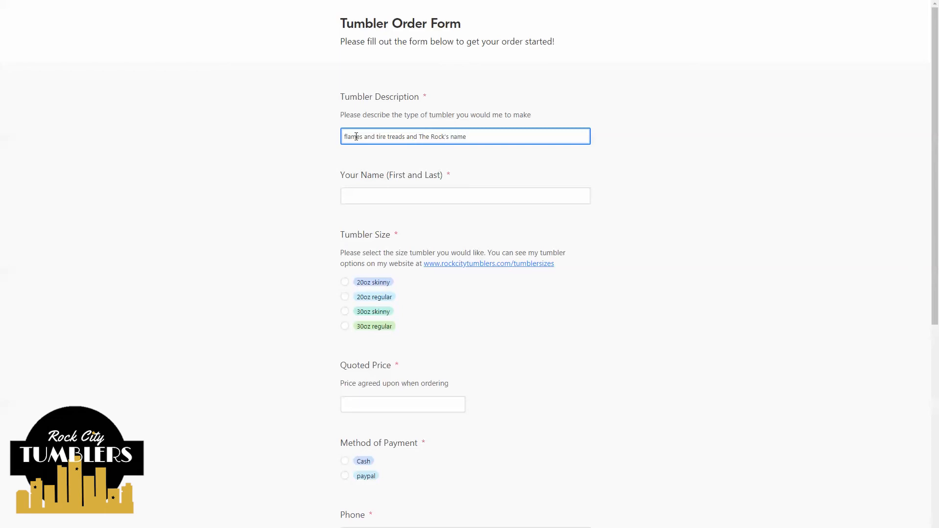
- Enter the customer's name and choose the 30oz regular tumbler size
left_click(363, 201)
type("Vin Disel")
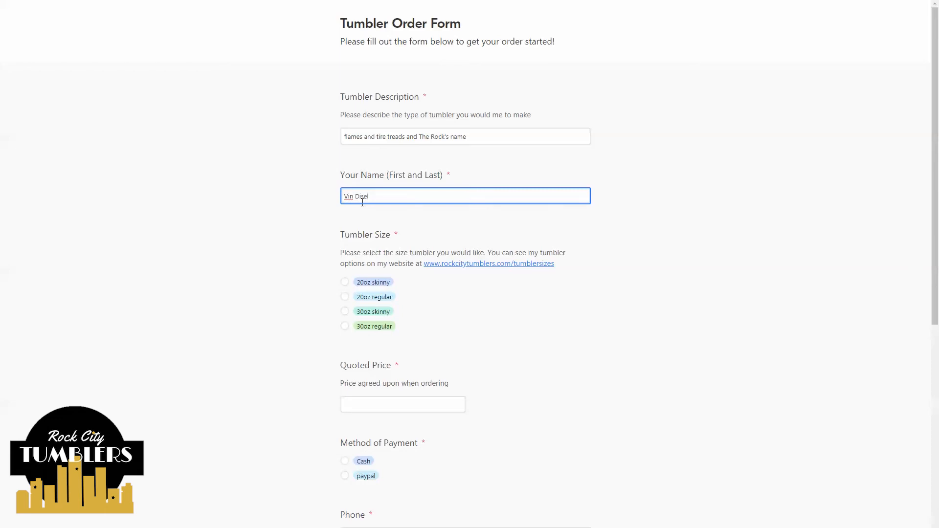
left_click(289, 214)
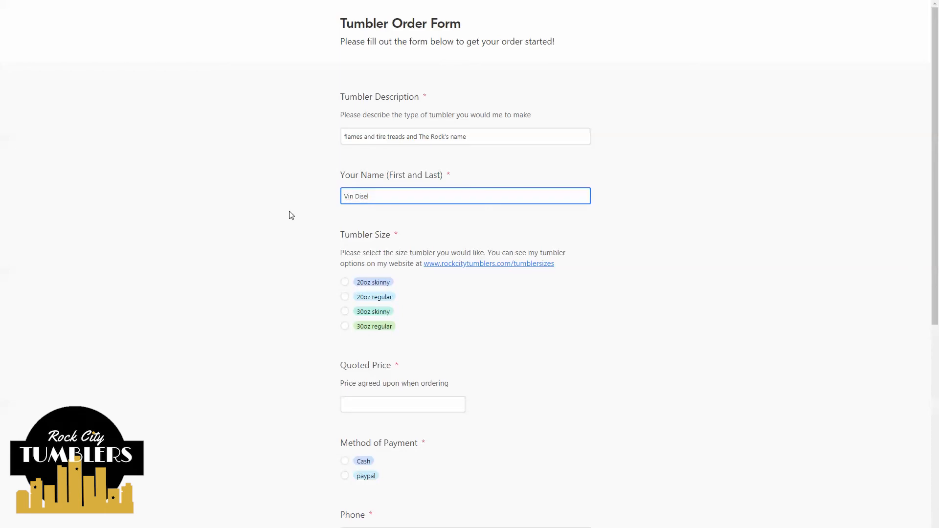
left_click(345, 326)
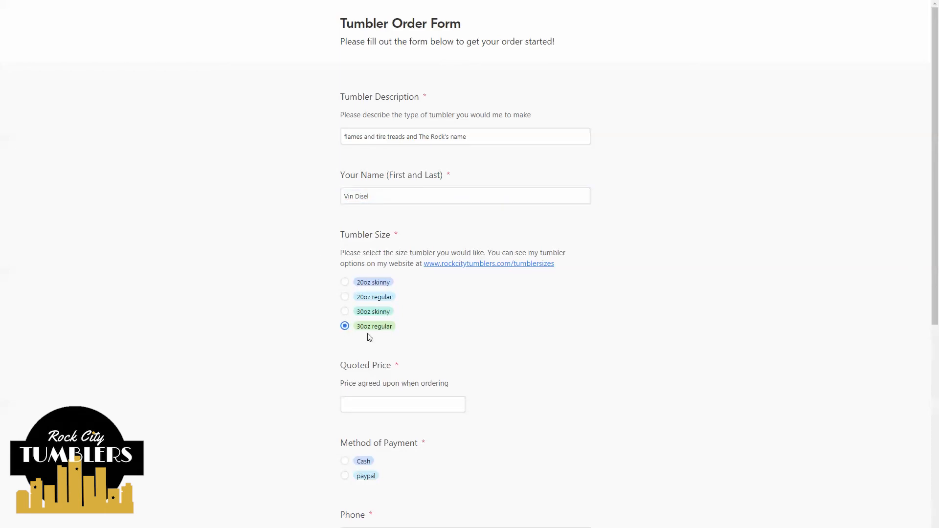
scroll(374, 330, "down", 2)
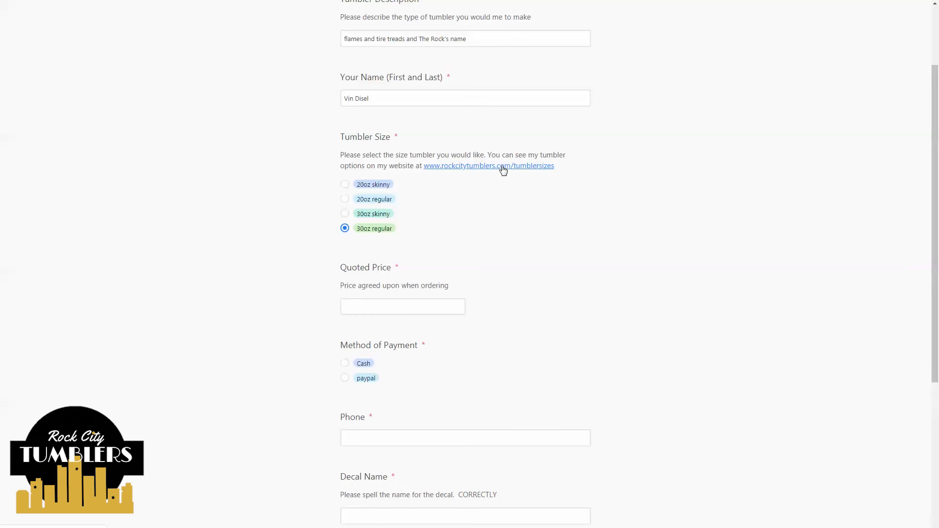
left_click(503, 167)
key("ctrl")
left_click(376, 305)
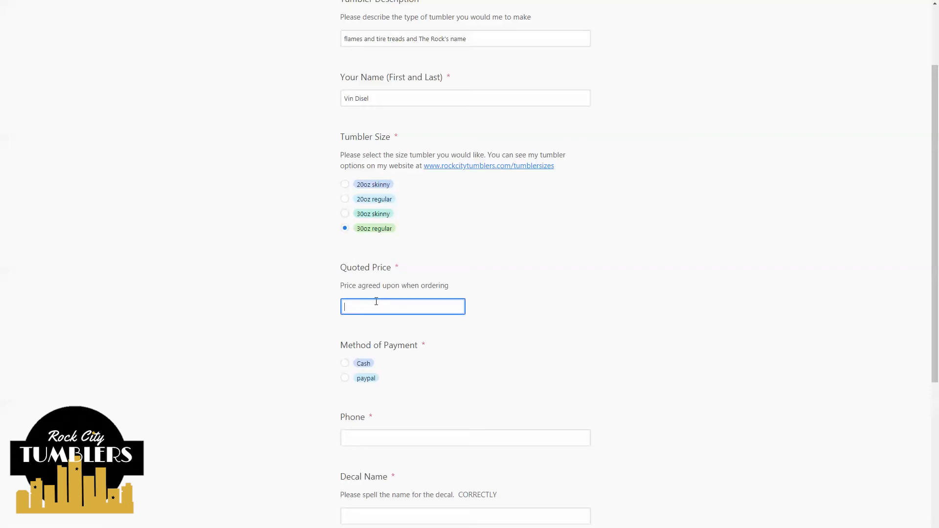
- Enter a $25.00 quoted price and choose Cash as the payment method
type("25.00")
left_click(185, 246)
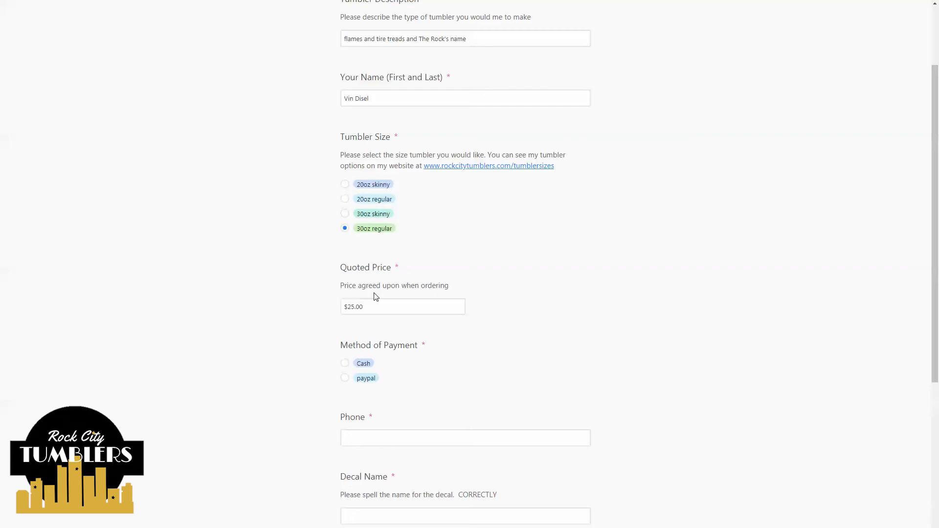
left_click(389, 306)
left_click(389, 306)
left_click(344, 366)
- Fill in a phone number and the Decal Name answer
scroll(180, 299, "down", 1)
scroll(180, 298, "down", 4)
left_click(359, 291)
type("555-")
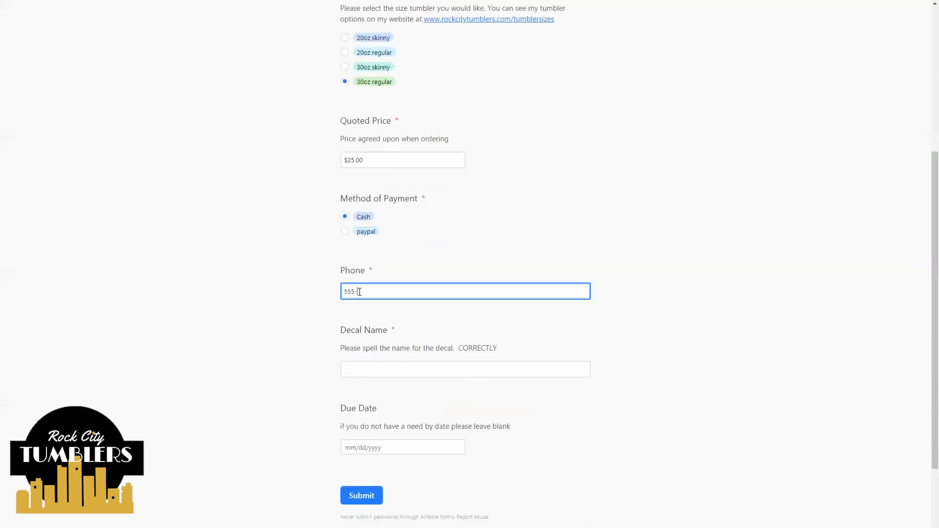
type("555-55")
left_click(282, 306)
left_click(377, 372)
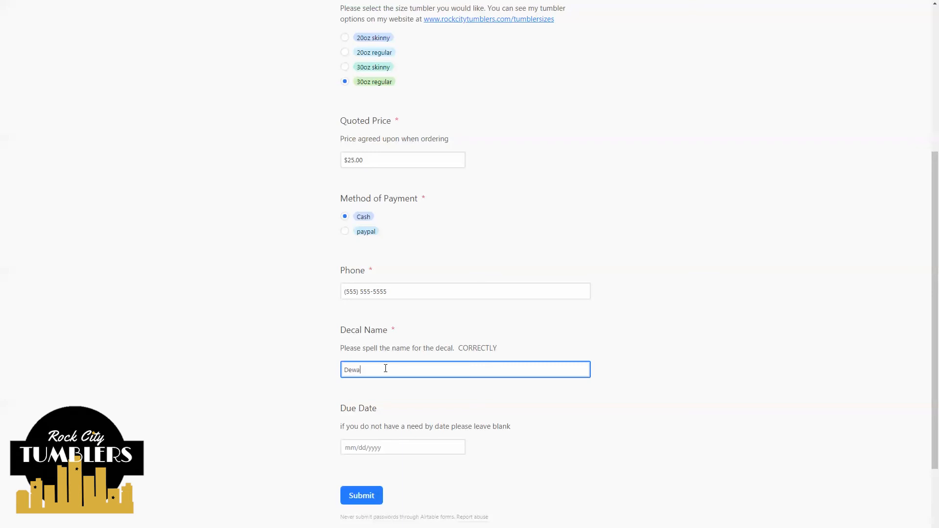
left_click(238, 331)
- Pick 7/31/2019 as the due date and submit the test order
scroll(213, 251, "down", 1)
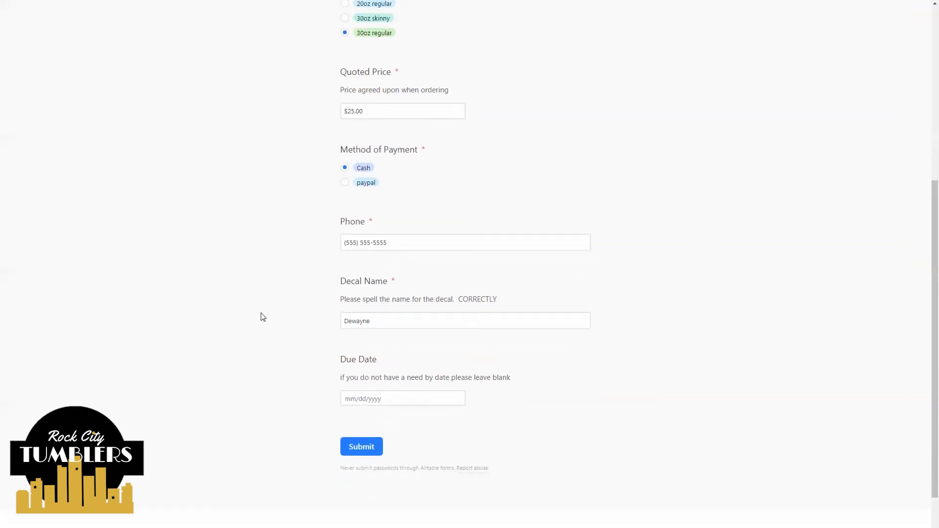
left_click(370, 400)
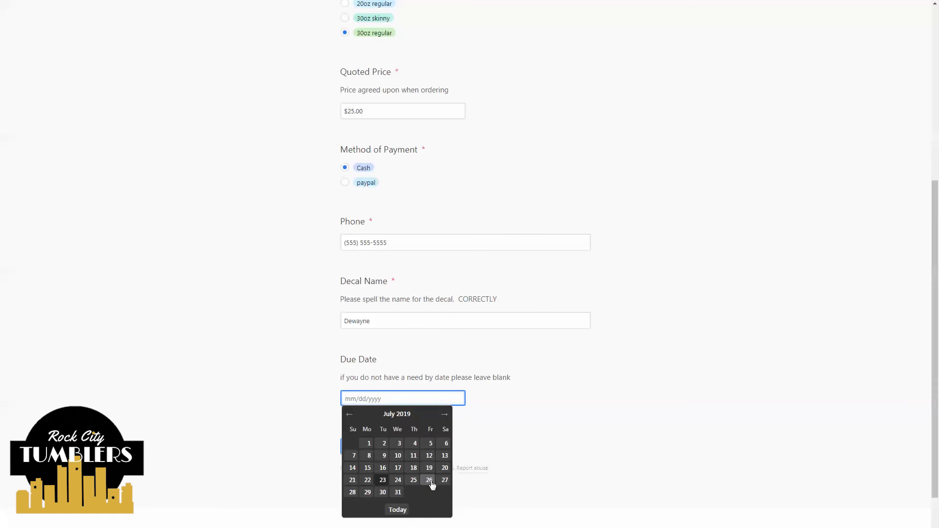
left_click(398, 492)
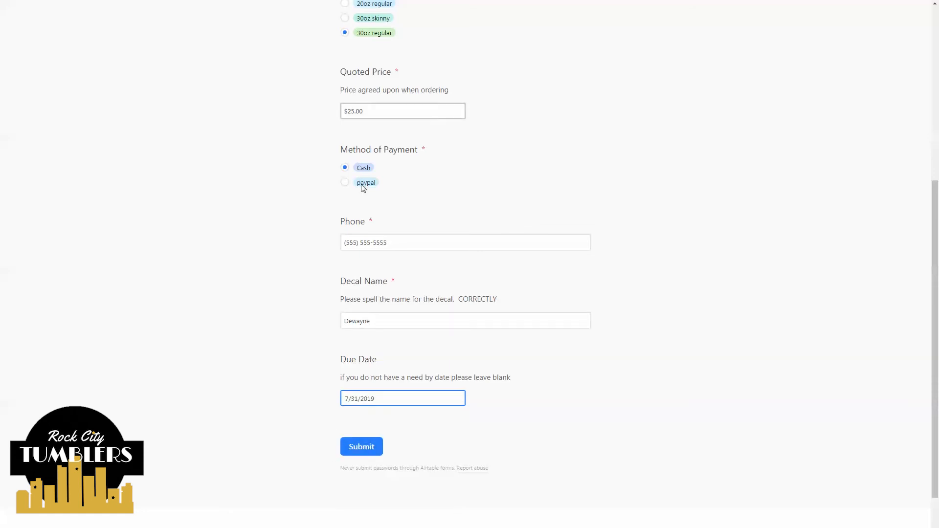
left_click(362, 452)
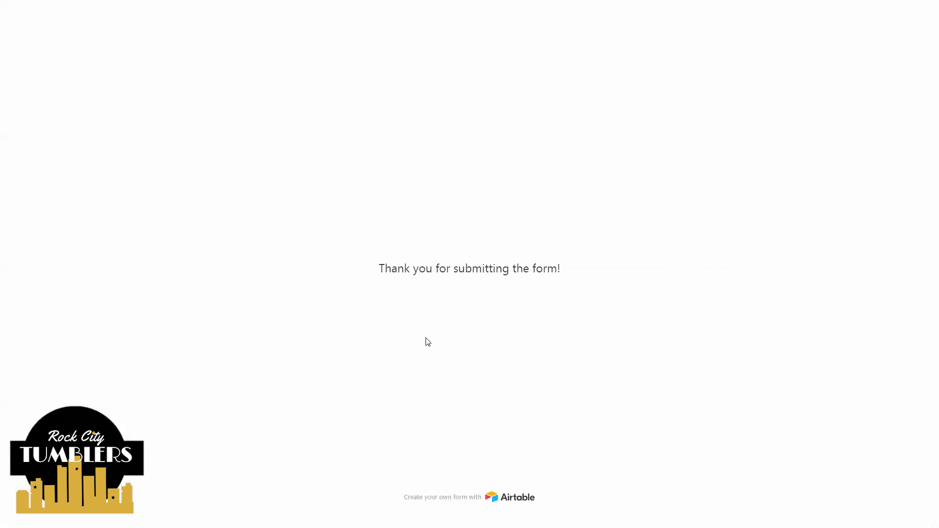
- Switch the order tracker table to Main View
left_click(447, 271)
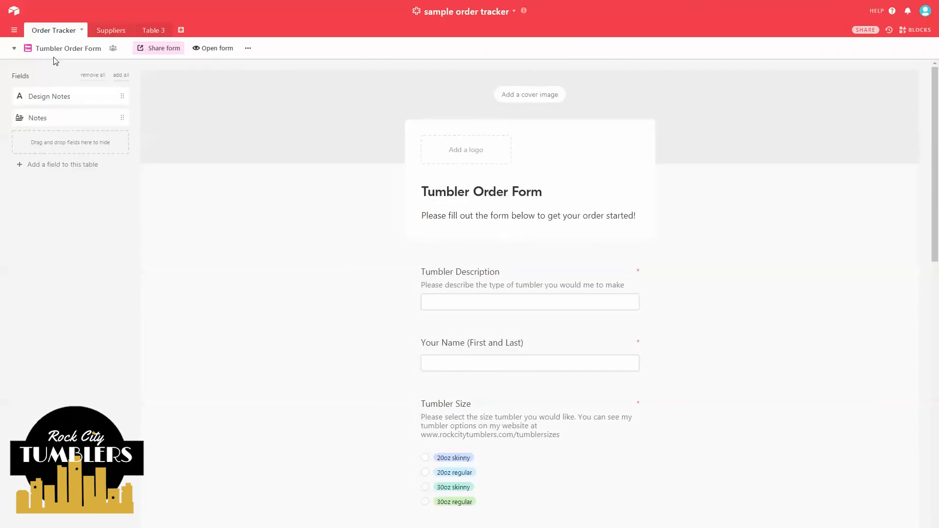
left_click(65, 53)
left_click(69, 52)
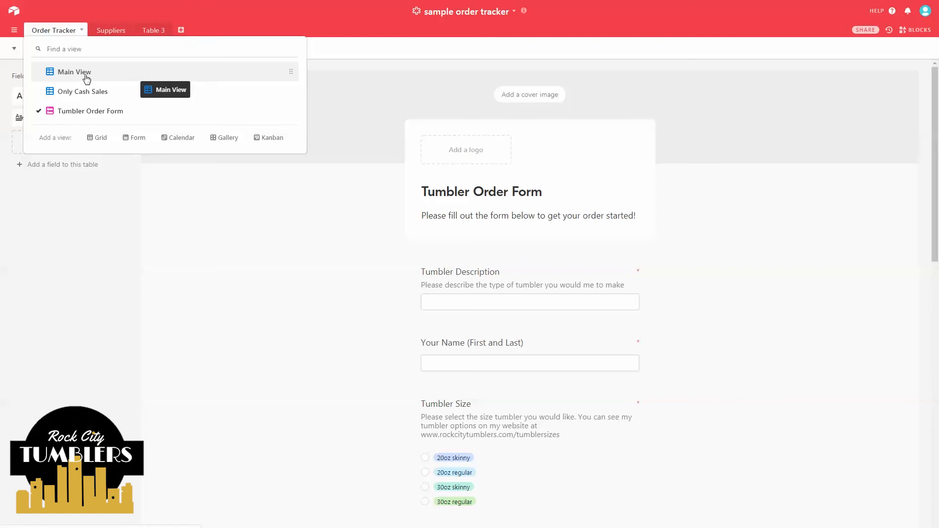
left_click(86, 78)
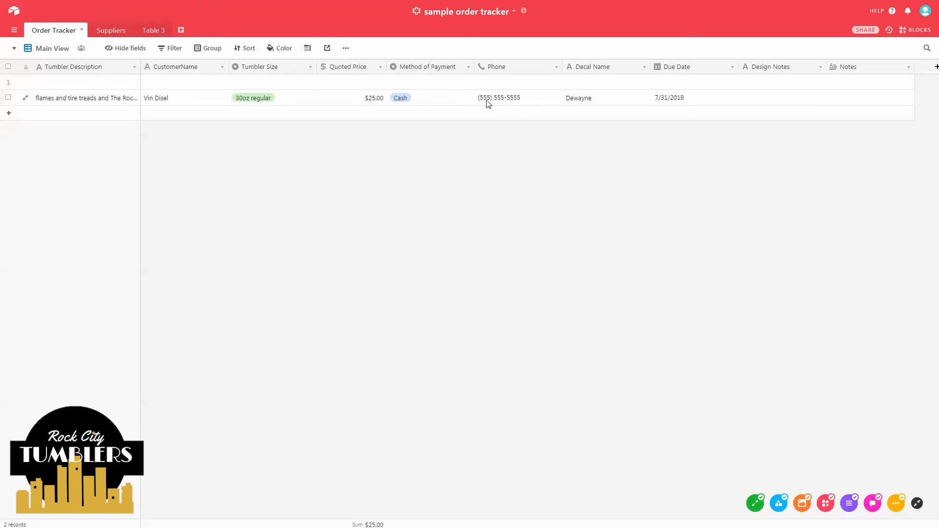
- Give the new order design notes 'starry night and ruby slippers' and the note 'rush'
left_click(784, 106)
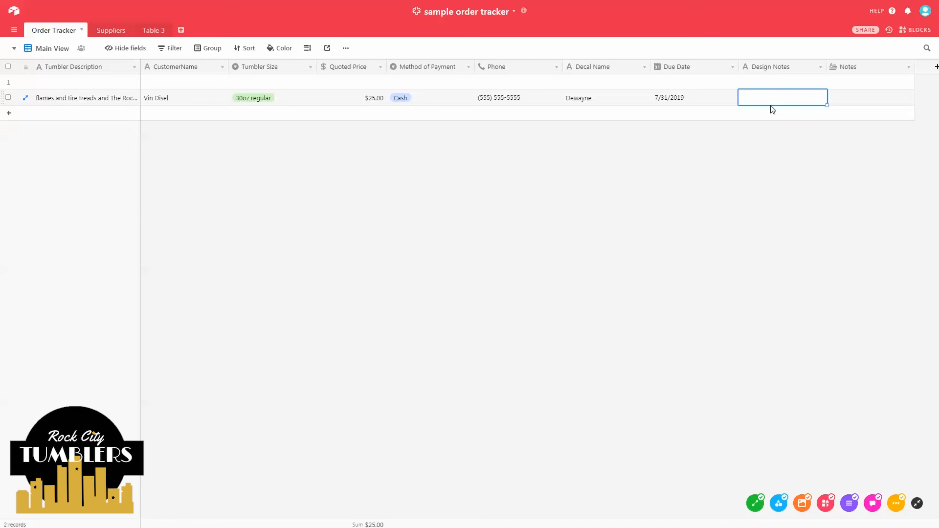
type("starry night and ruby slippers")
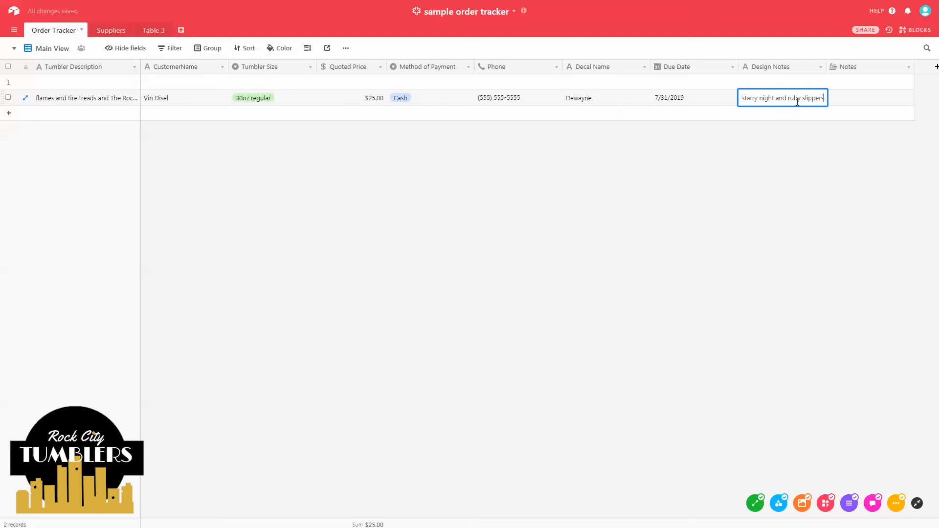
left_click(882, 104)
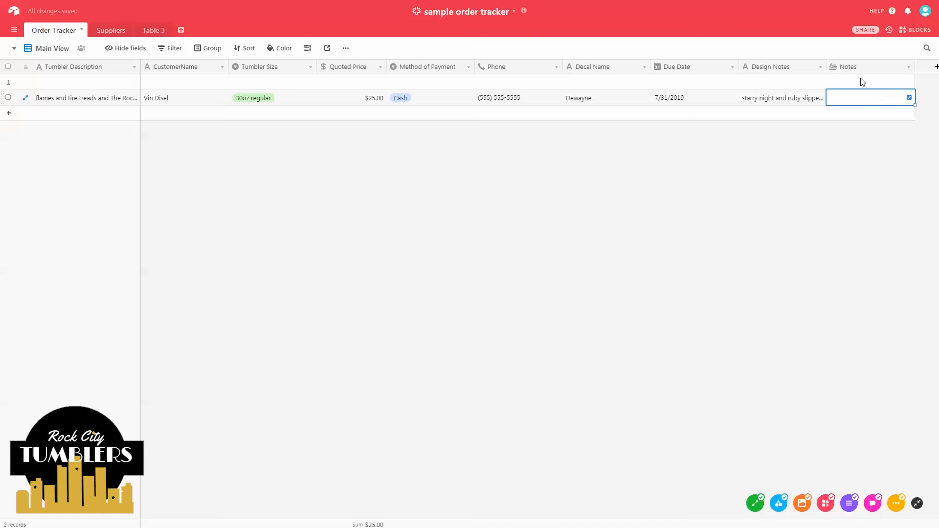
type("rush")
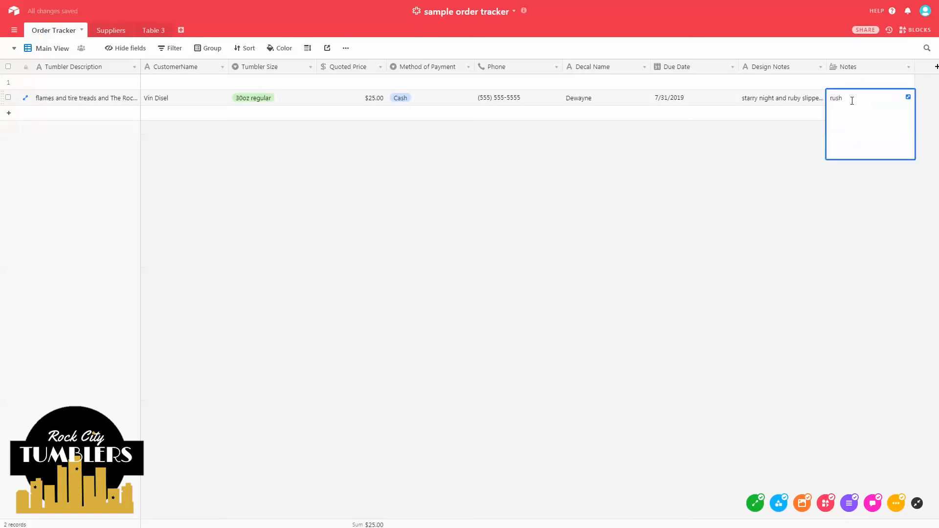
left_click(775, 167)
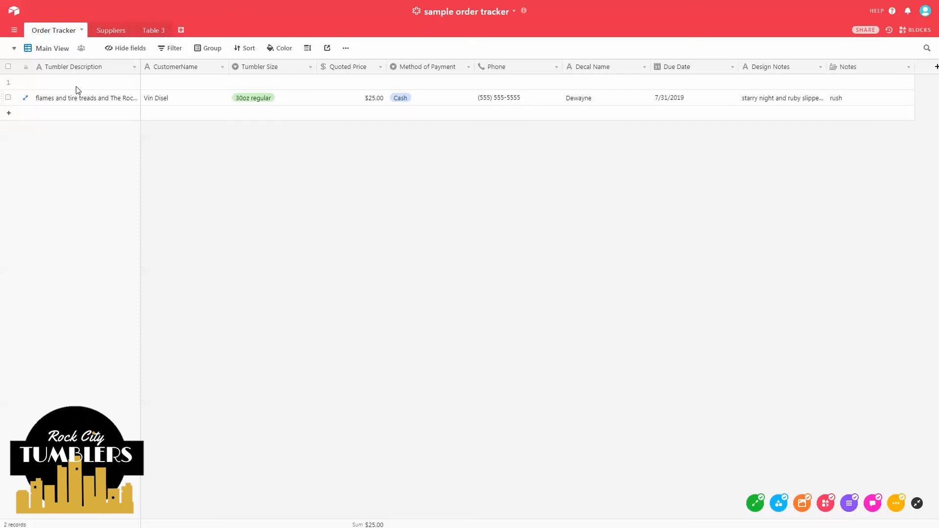
- Return to the Airtable bases home screen
left_click(74, 99)
left_click(344, 114)
left_click(204, 117)
- Add a from-scratch base named 'contest' with a bell icon and open its Table 1
left_click(13, 15)
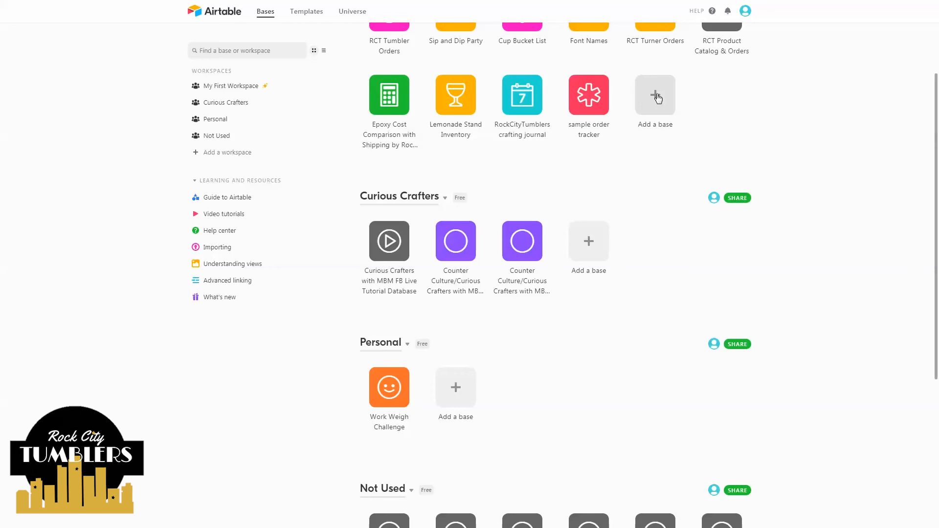
left_click(658, 99)
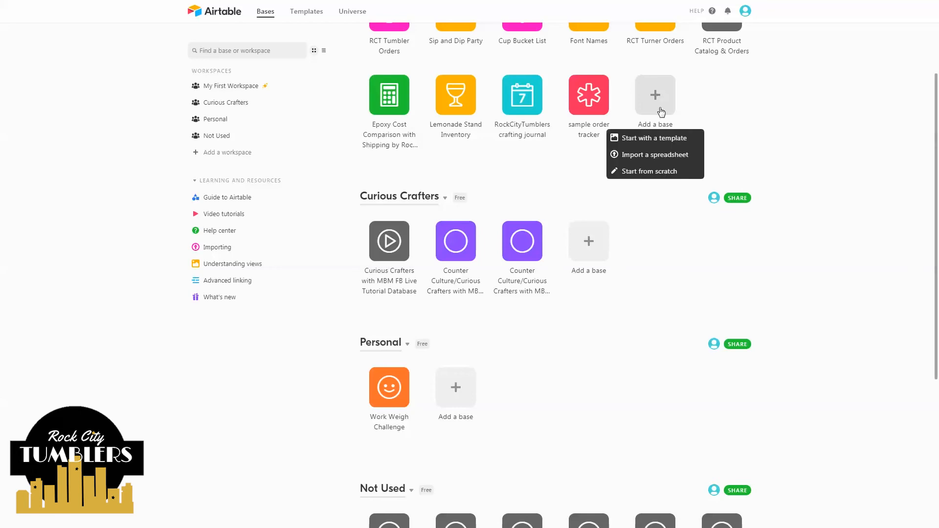
left_click(659, 172)
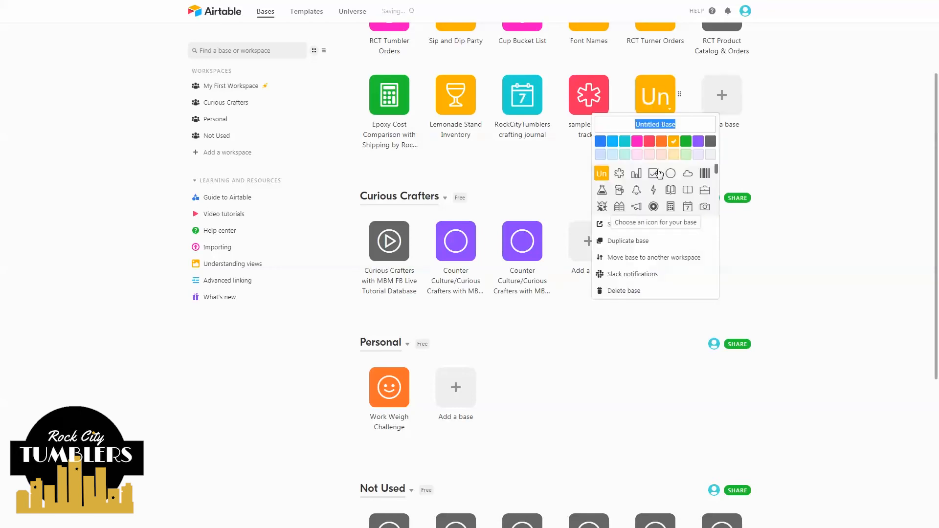
type("contest")
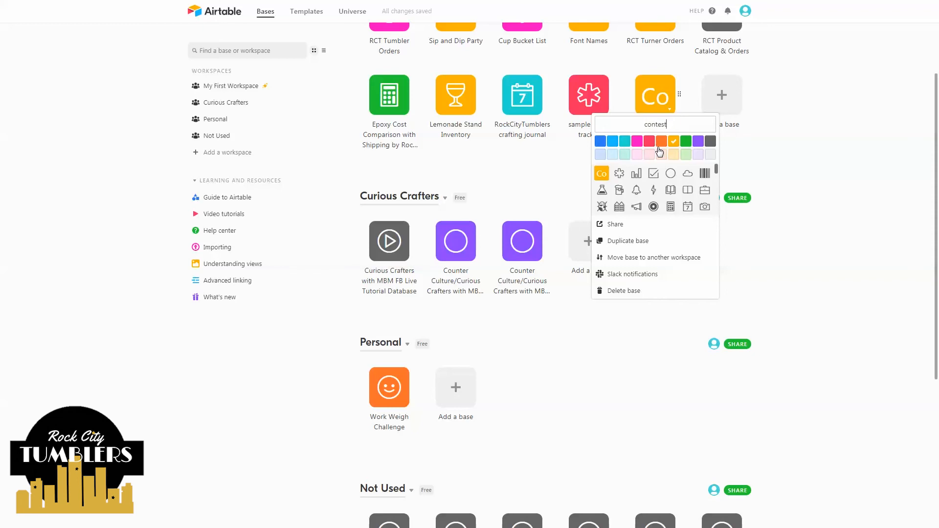
left_click(635, 189)
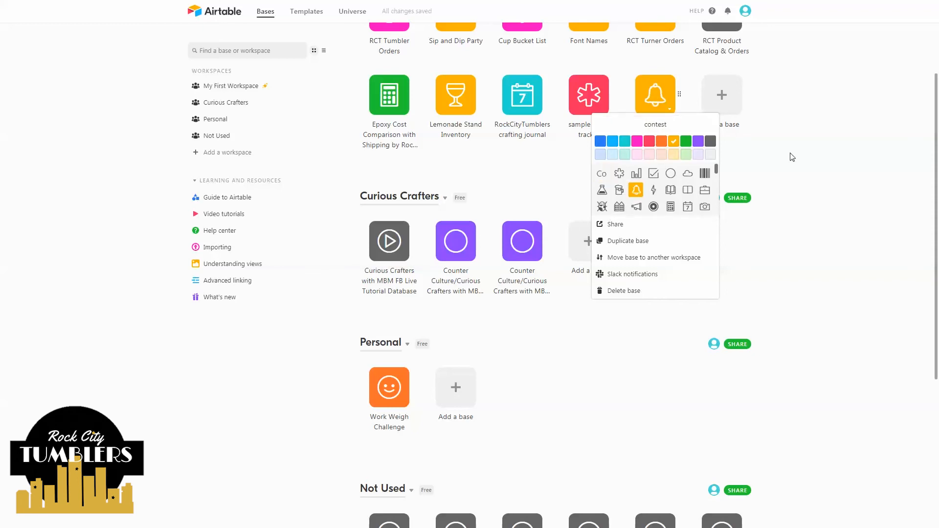
left_click(809, 151)
left_click(666, 100)
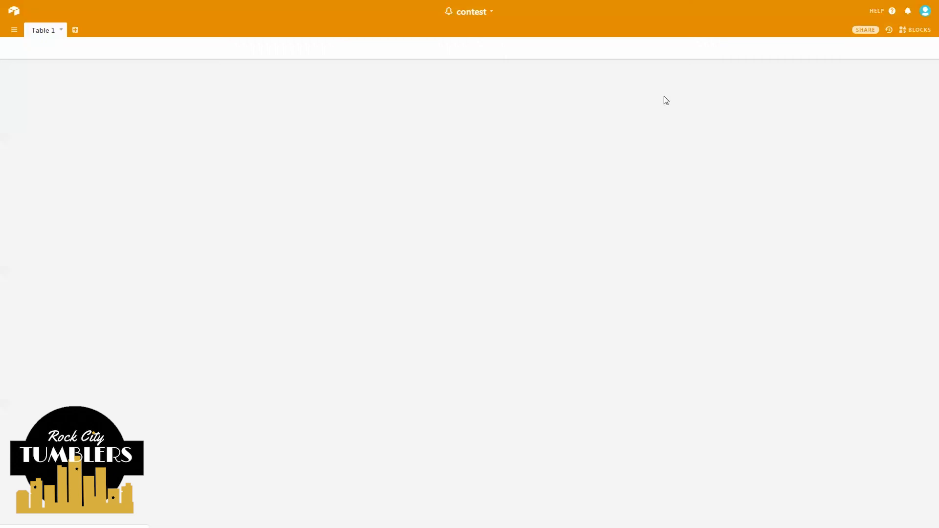
- Rename the first table to 'Entries Received'
left_click(54, 34)
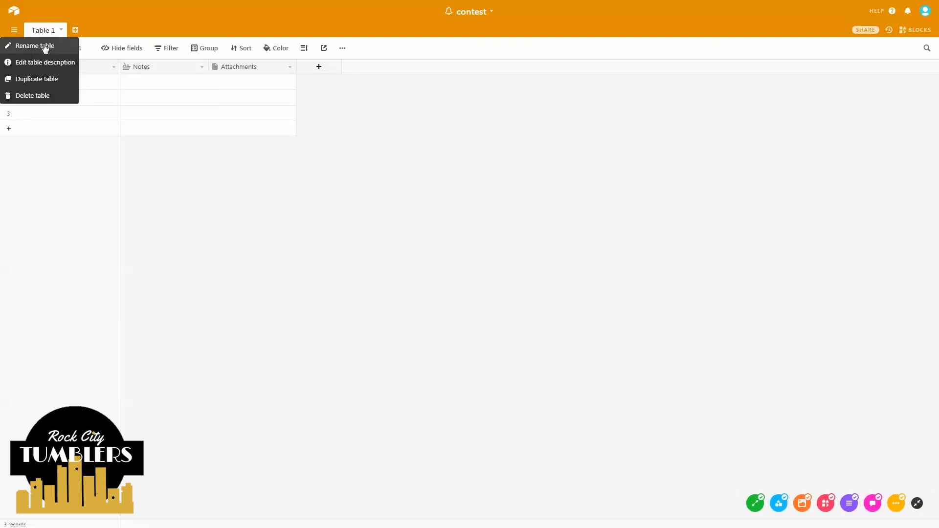
left_click(45, 46)
type("E")
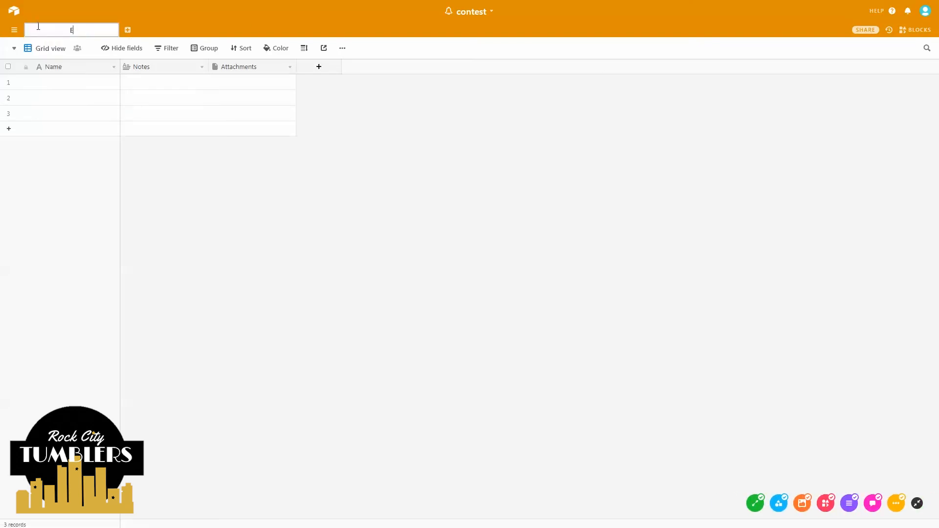
type("ntries Received")
left_click(207, 213)
- Insert a single line text field 'Mailing Address' to the left of Notes
right_click(158, 70)
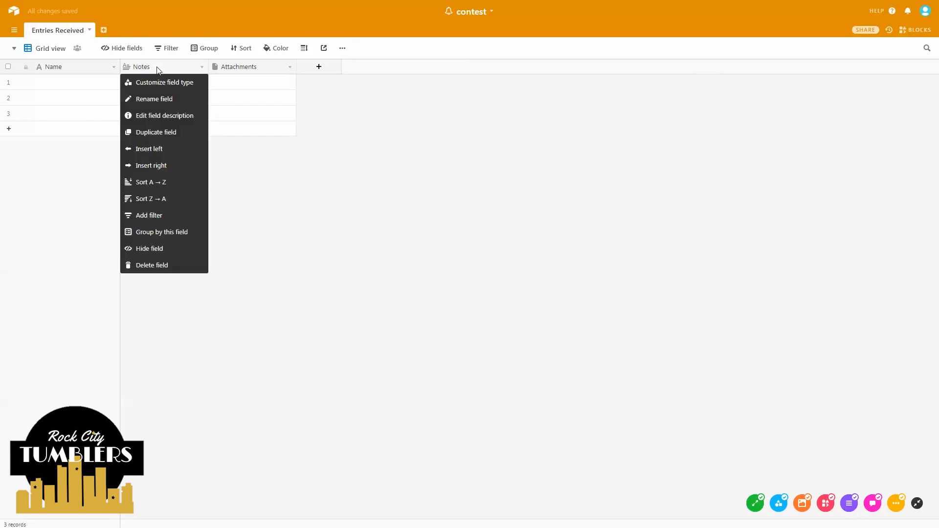
left_click(161, 152)
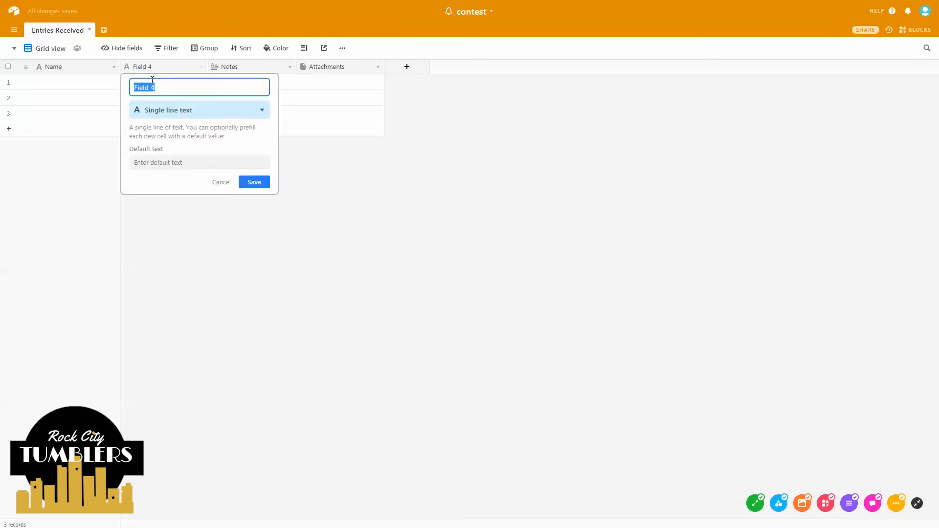
key("BackSpace")
type("Mailing Address")
left_click(154, 109)
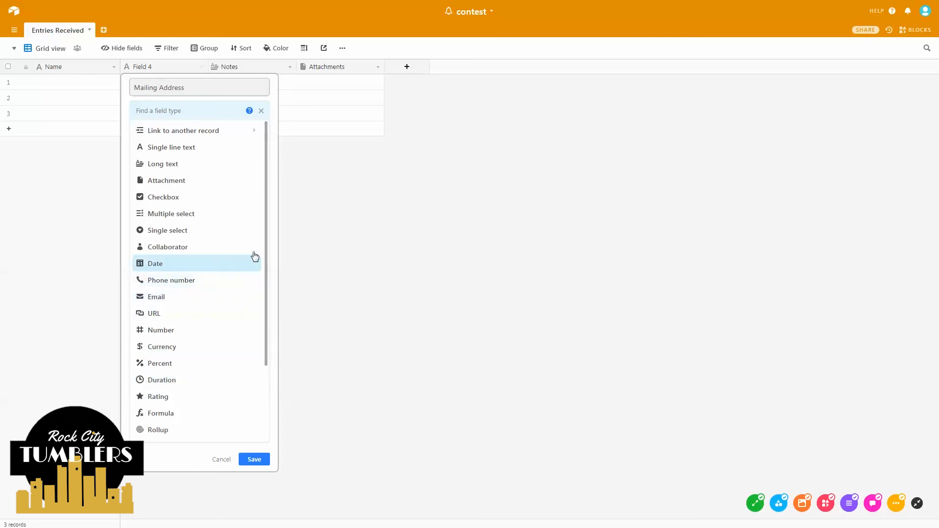
left_click_drag(267, 238, 270, 199)
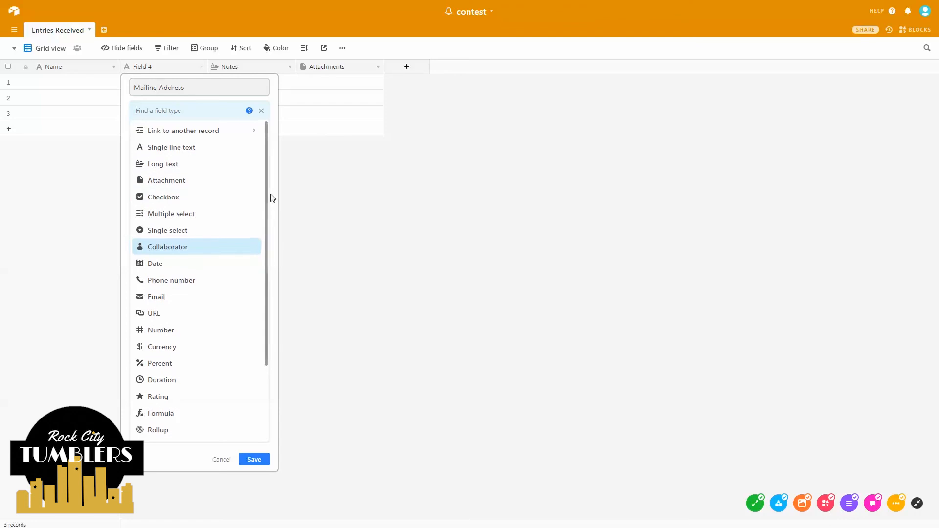
left_click(194, 153)
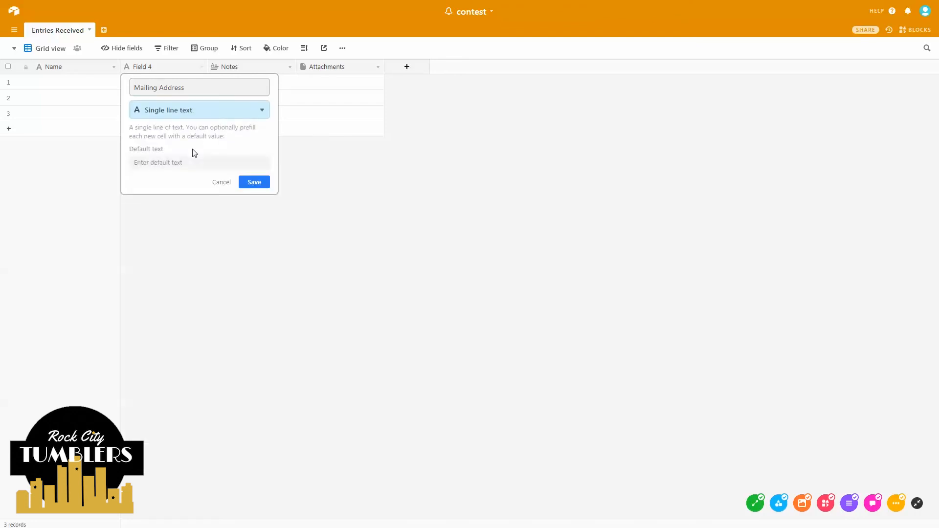
left_click(247, 183)
- Add a 'Phone' field of phone number type to the left of Notes
right_click(221, 72)
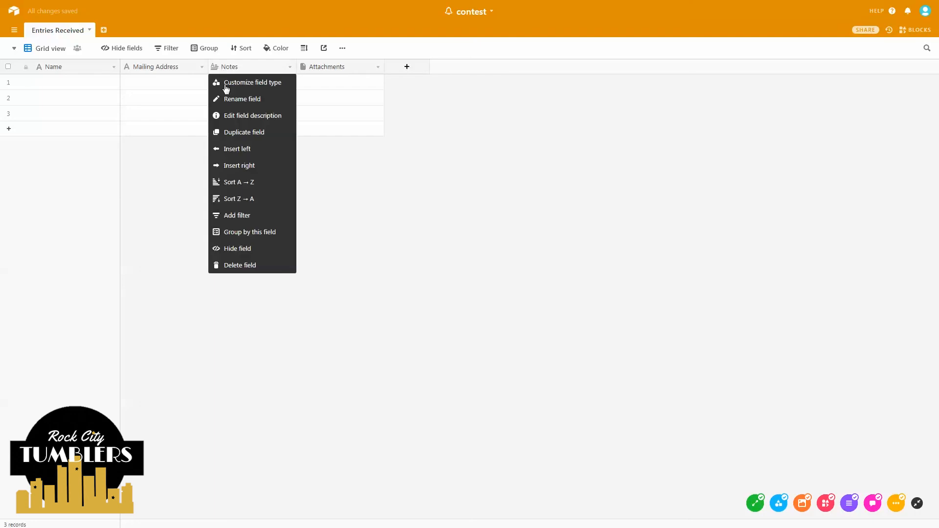
left_click(236, 149)
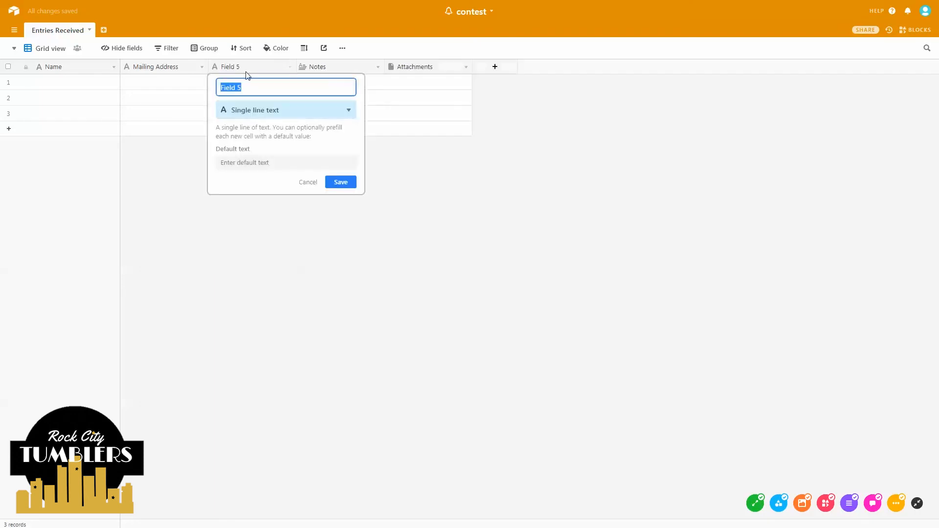
type("Phone")
left_click(270, 108)
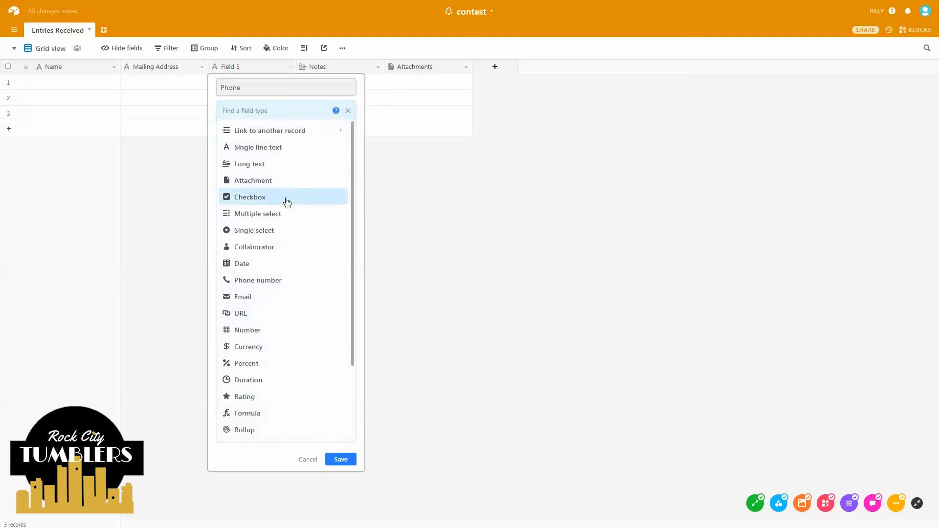
left_click(272, 281)
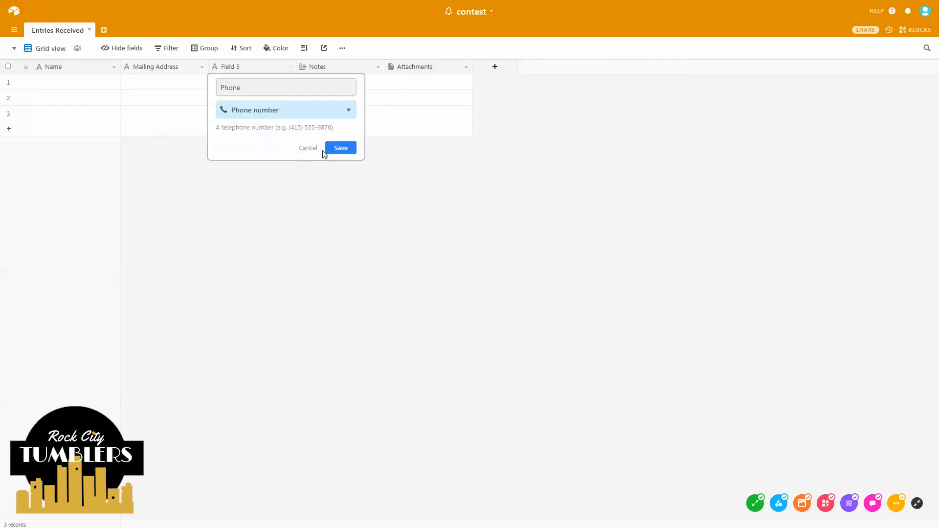
left_click(341, 147)
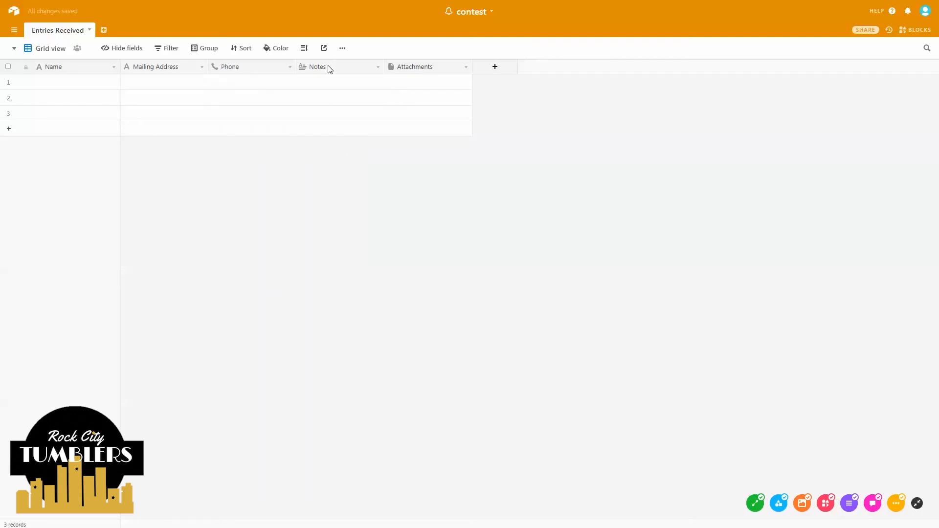
- Insert a single select field 'Where did you hear about us?' left of Notes
right_click(329, 68)
left_click(330, 149)
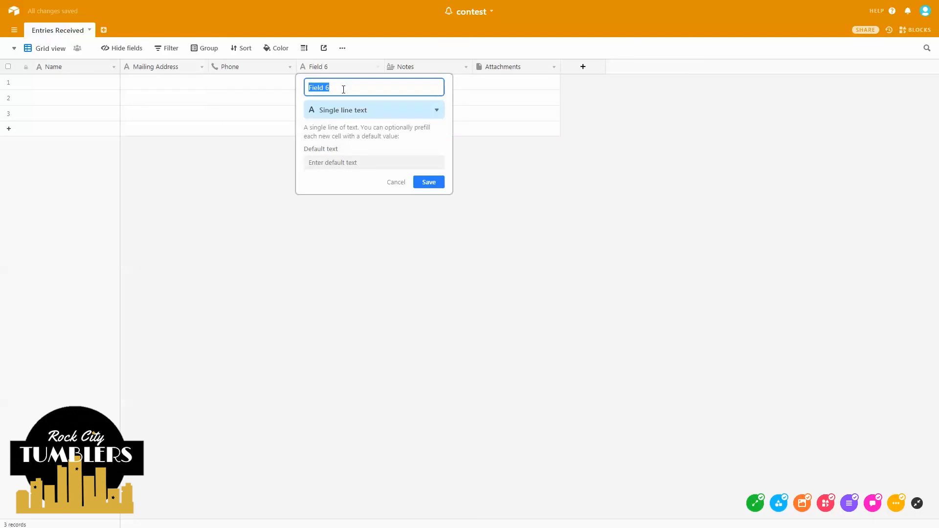
type("Where did you hear about us?")
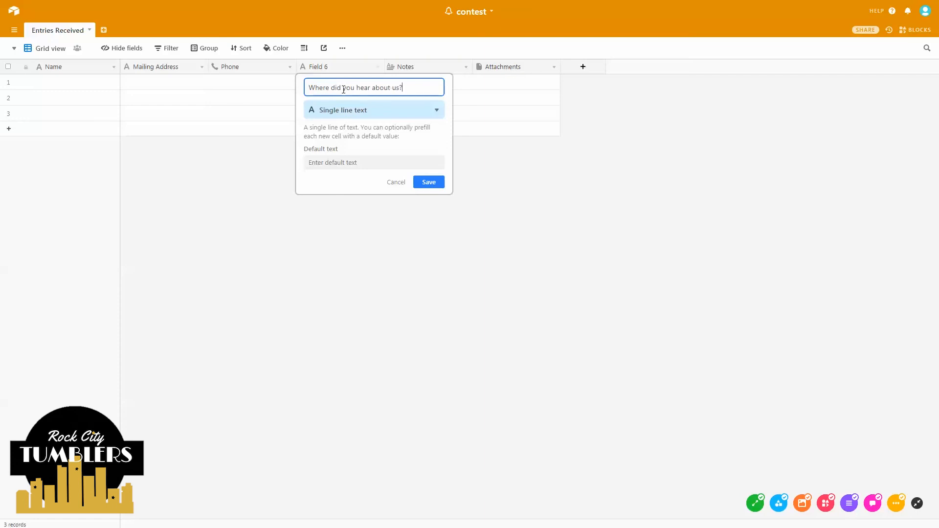
left_click(377, 110)
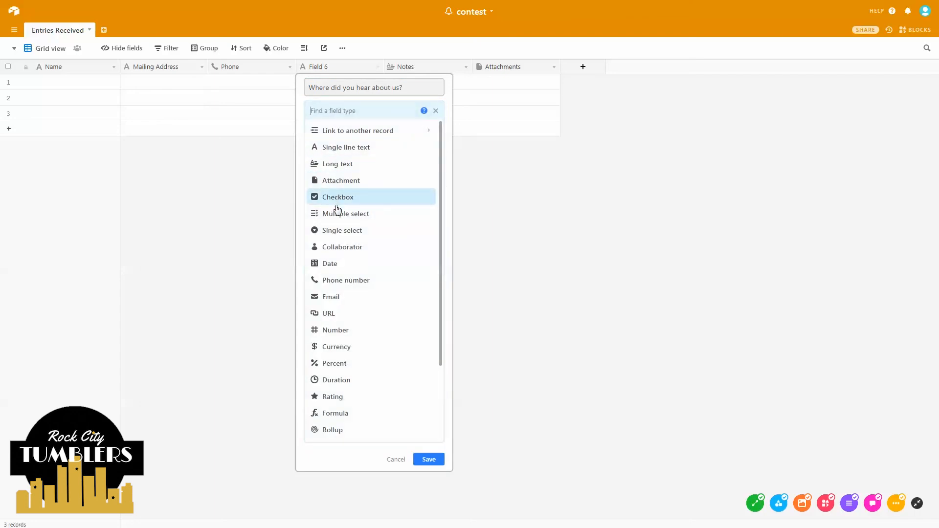
left_click(336, 230)
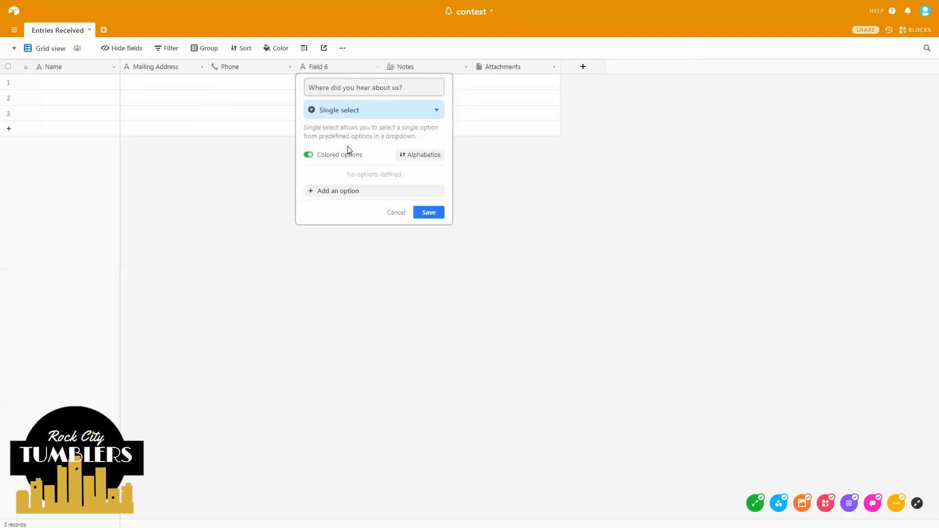
- Give the question options Facebook, Youtube, Friends and Google Search, then save it
left_click(346, 192)
type("Facebook")
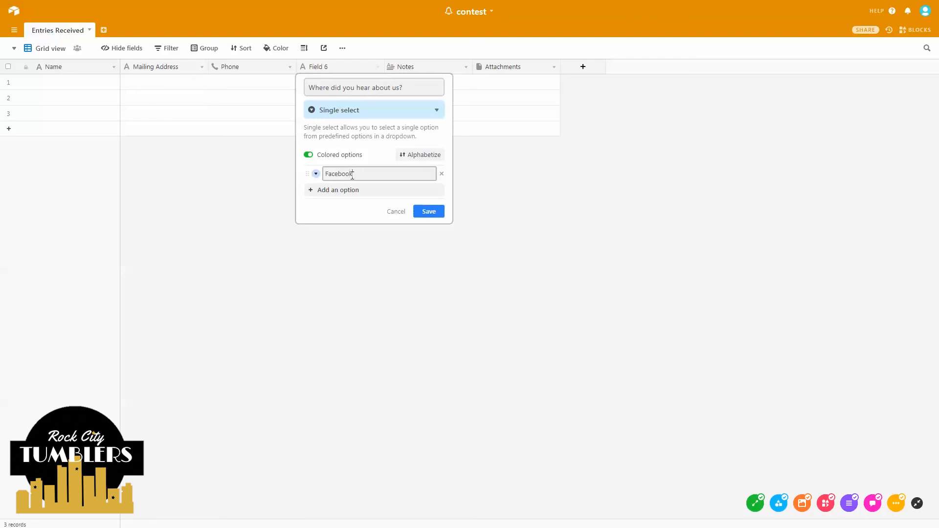
key("Return")
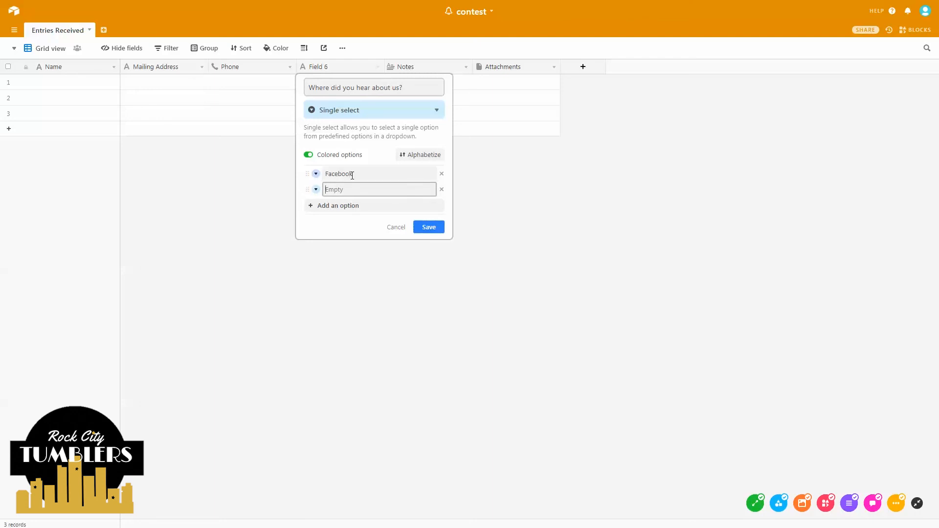
type("Youtube")
key("Return")
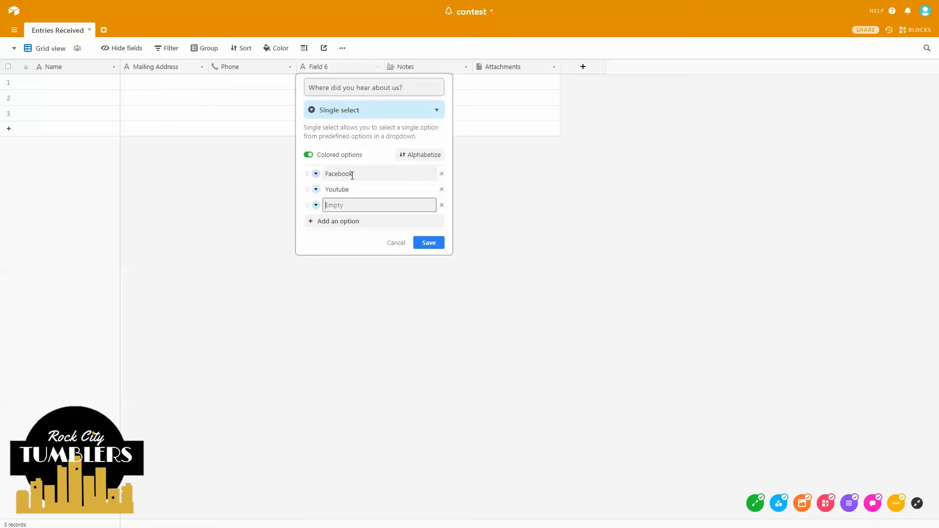
type("Friends")
key("Return")
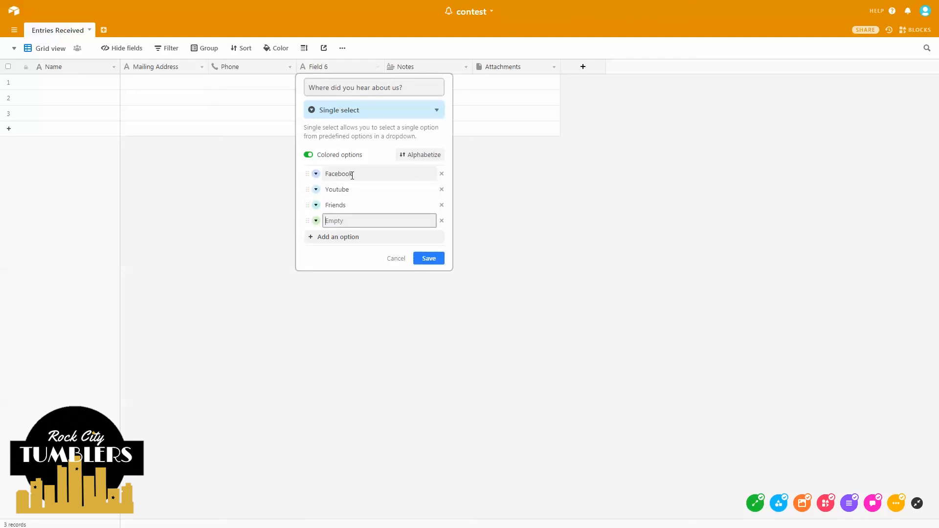
type("Y")
left_click(428, 258)
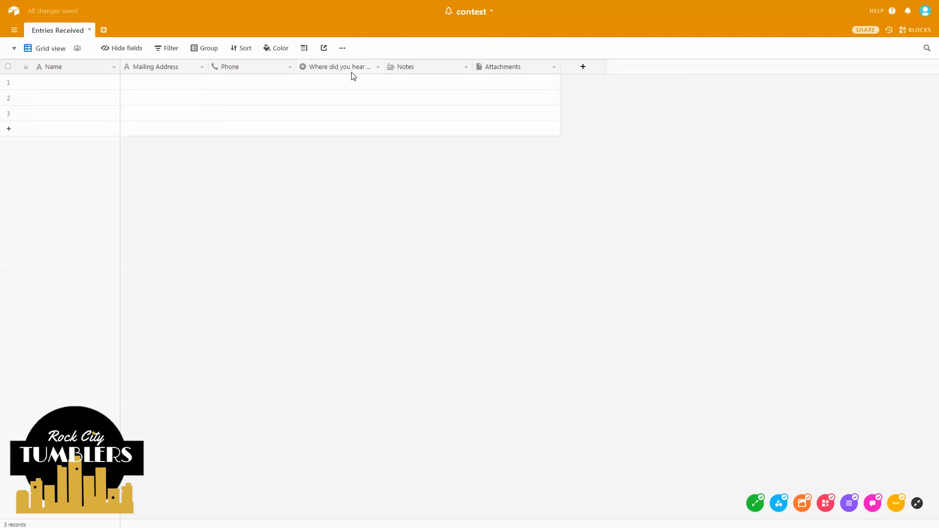
- Insert an 'Email address' field of Email type left of the hear-about-us question
right_click(354, 67)
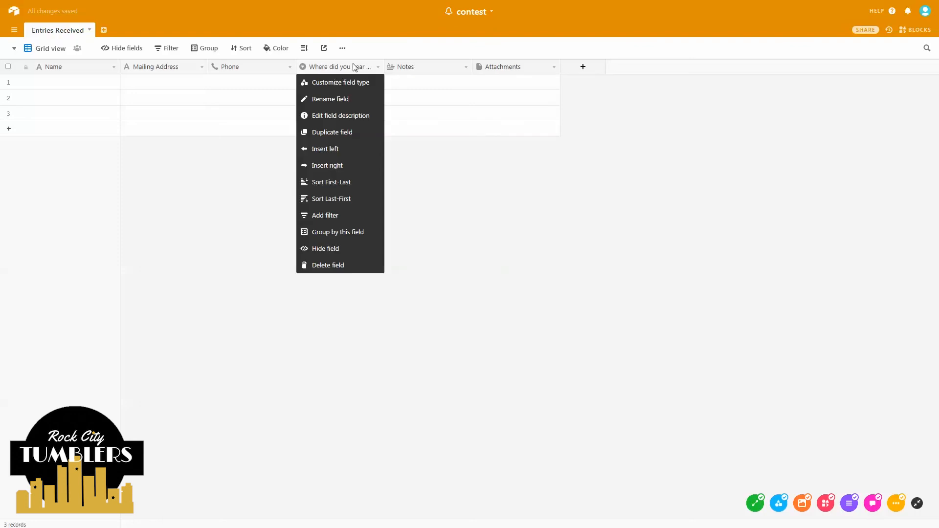
left_click(338, 149)
type("Email address")
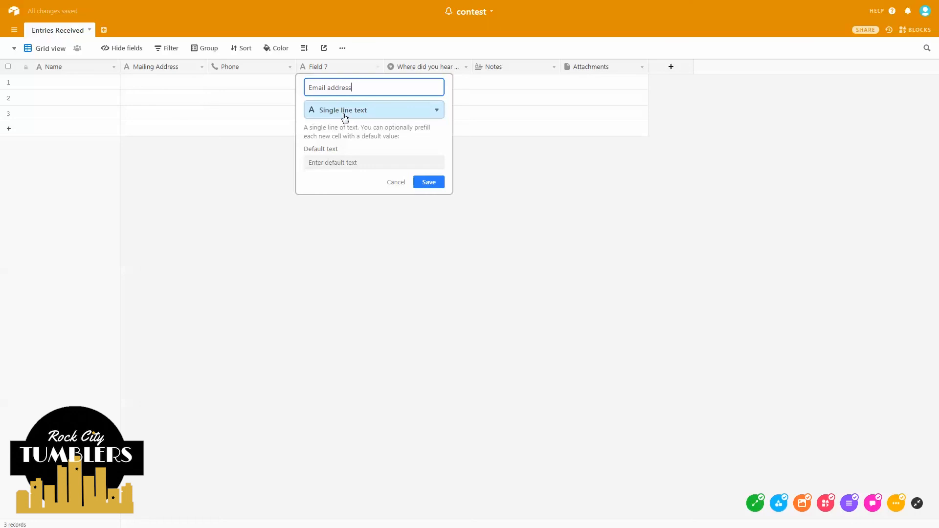
left_click(330, 111)
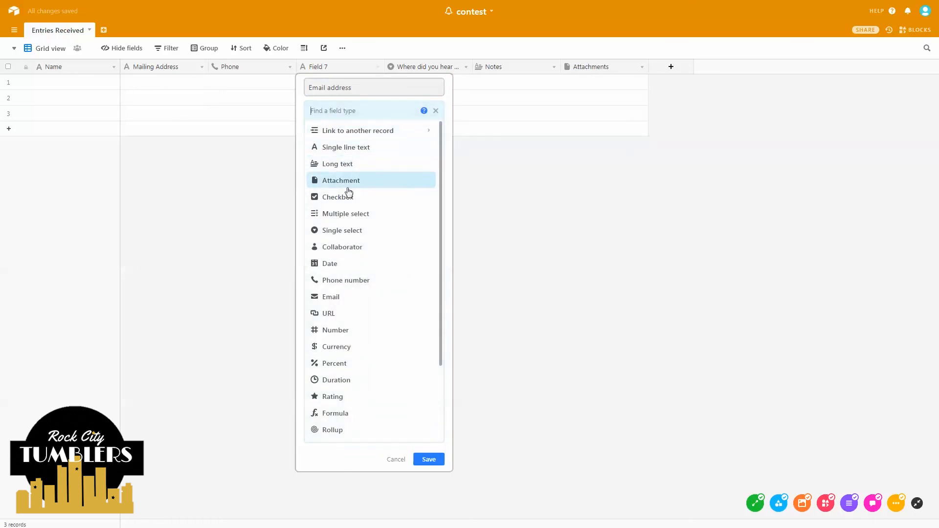
left_click(348, 297)
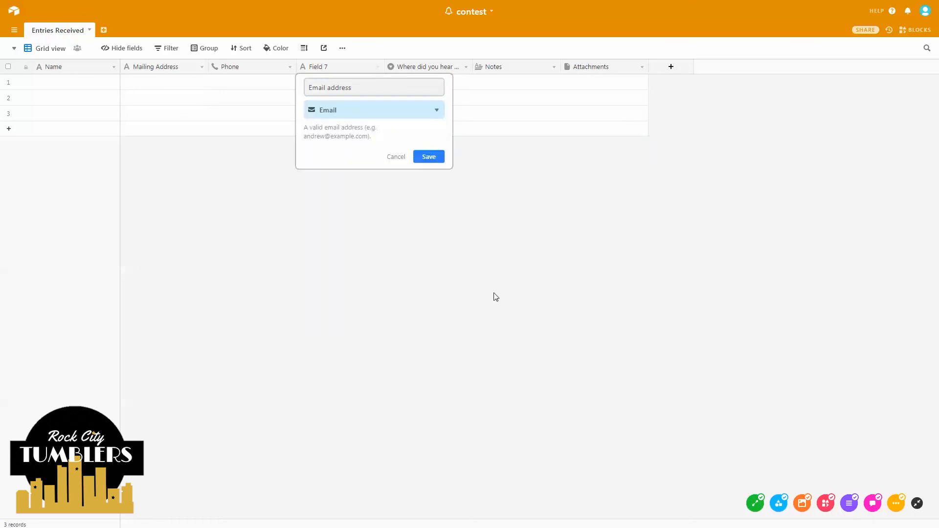
left_click(494, 295)
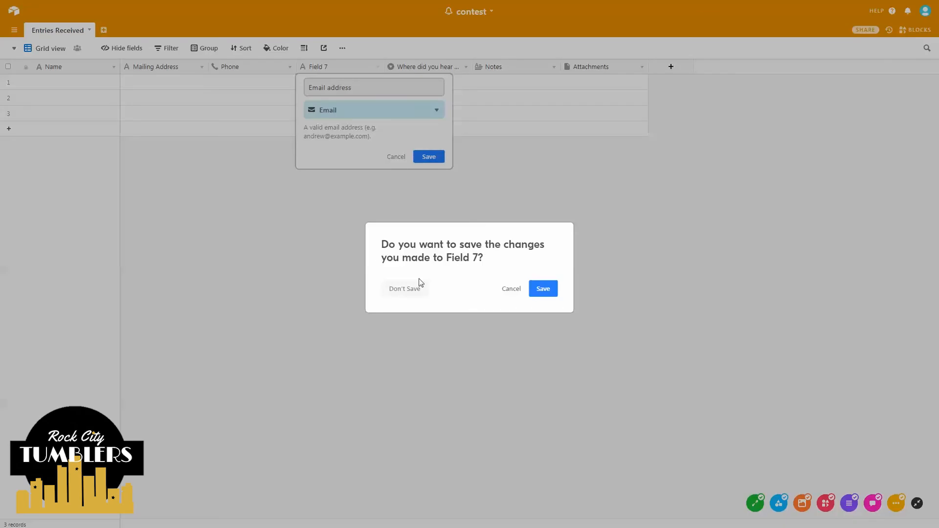
left_click(542, 290)
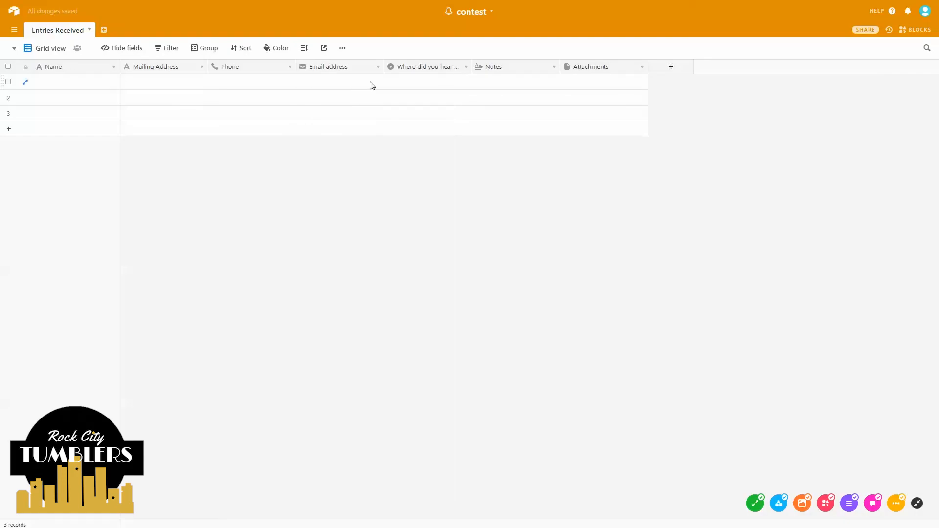
key("ctrl")
key("ctrl")
key("ctrl")
key("ctrl")
key("ctrl")
- Create a new Form view and title it 'Giveaway Contest'
left_click(57, 49)
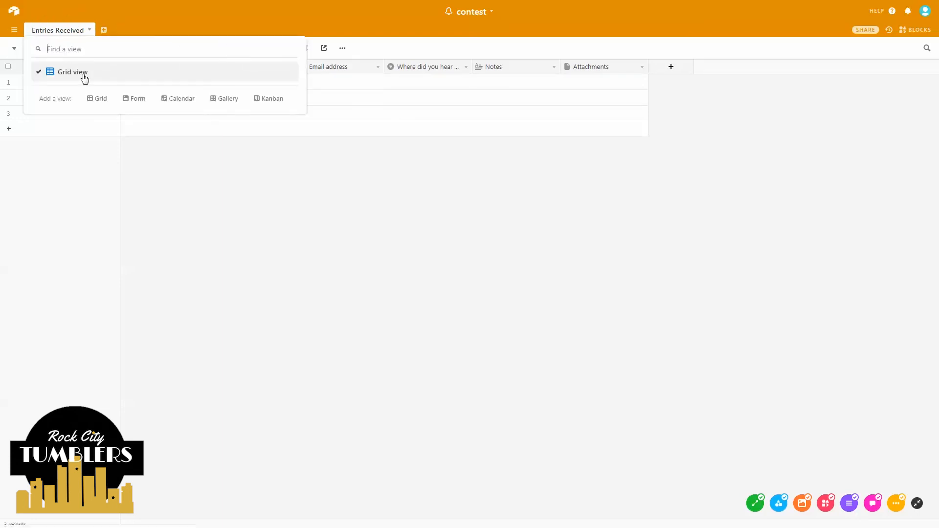
key("ctrl")
left_click(142, 99)
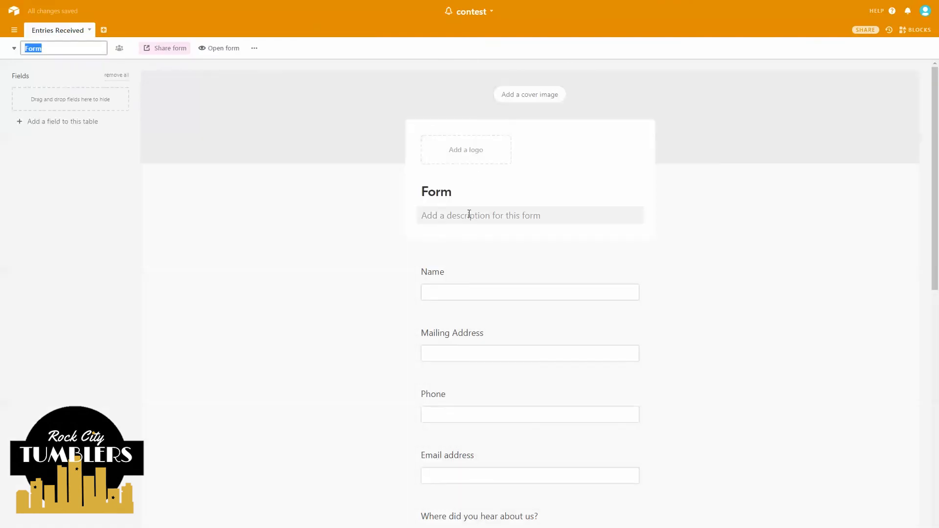
left_click(450, 192)
left_click_drag(450, 191, 410, 192)
type("Five")
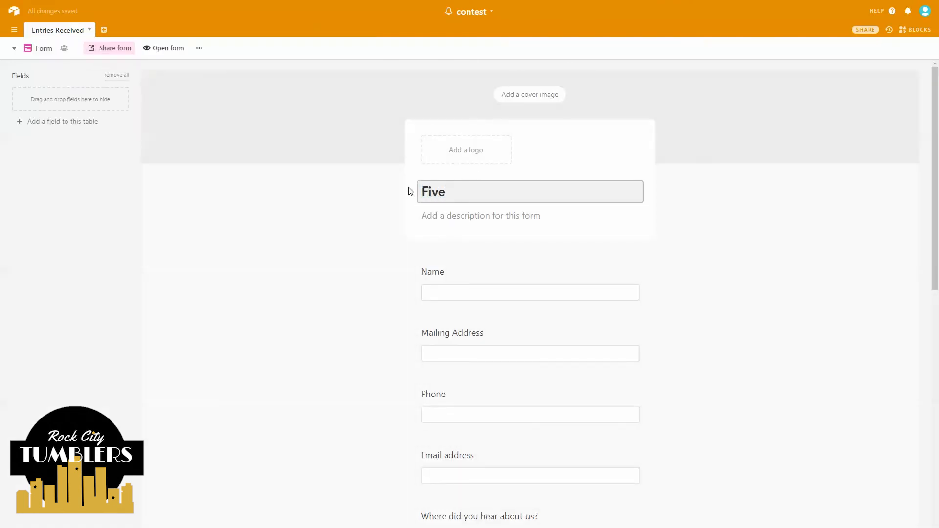
key("BackSpace")
key("BackSpace")
key("BackSpace")
key("BackSpace")
type("Giveaw")
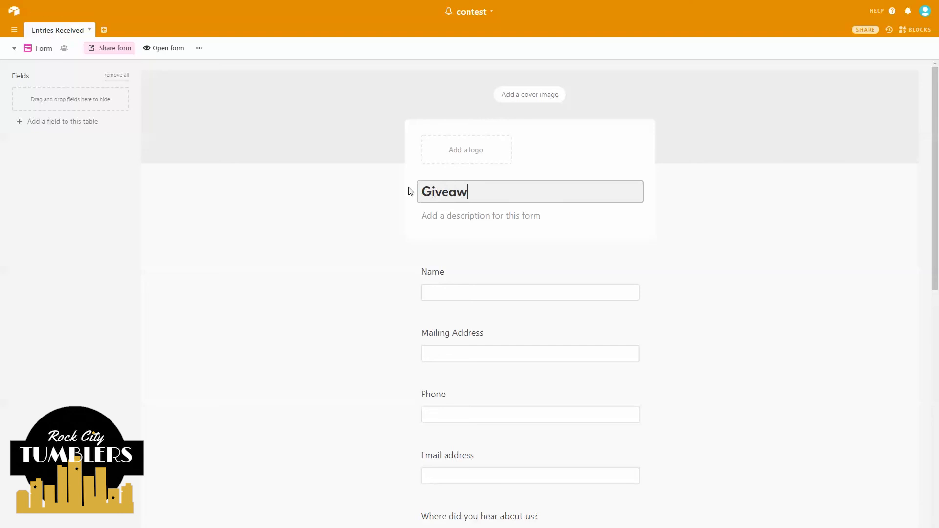
type("ay Contest")
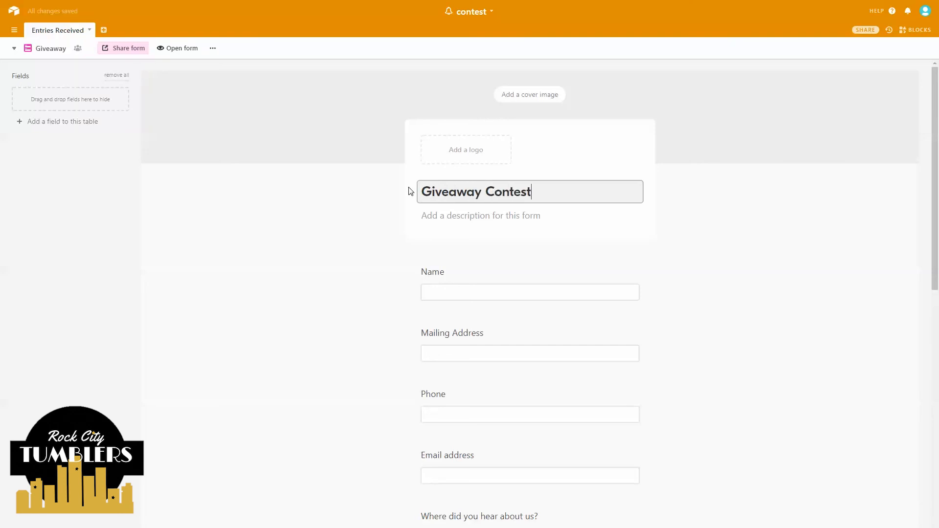
- Add the description 'Please enter your information below to be entered to win!'
left_click(452, 215)
type("Please en")
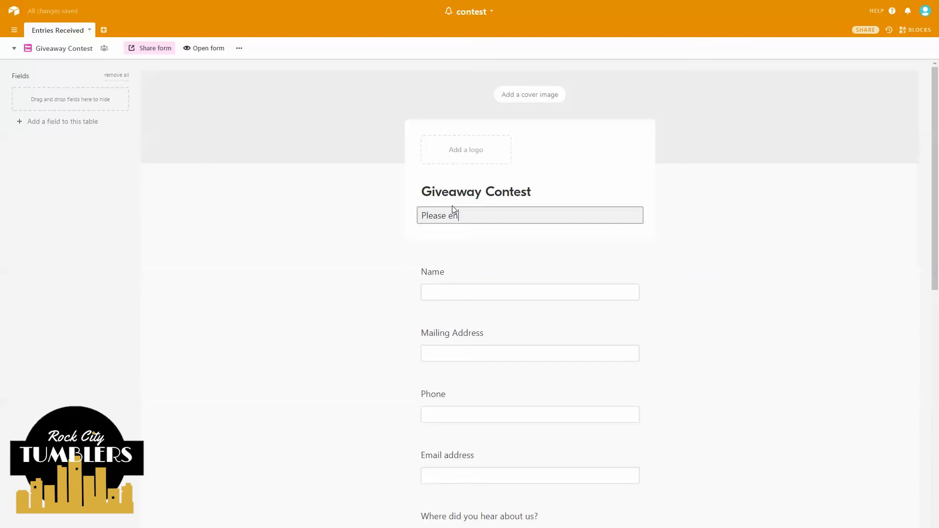
type("ter your informaito")
key("BackSpace")
key("BackSpace")
type("rmaiton")
key("BackSpace")
type("tion below to be entered to win!")
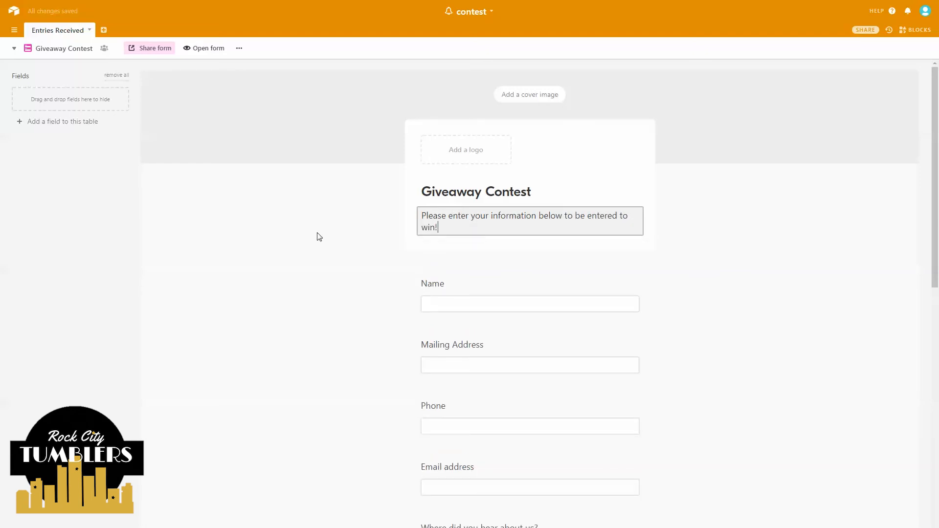
left_click(318, 239)
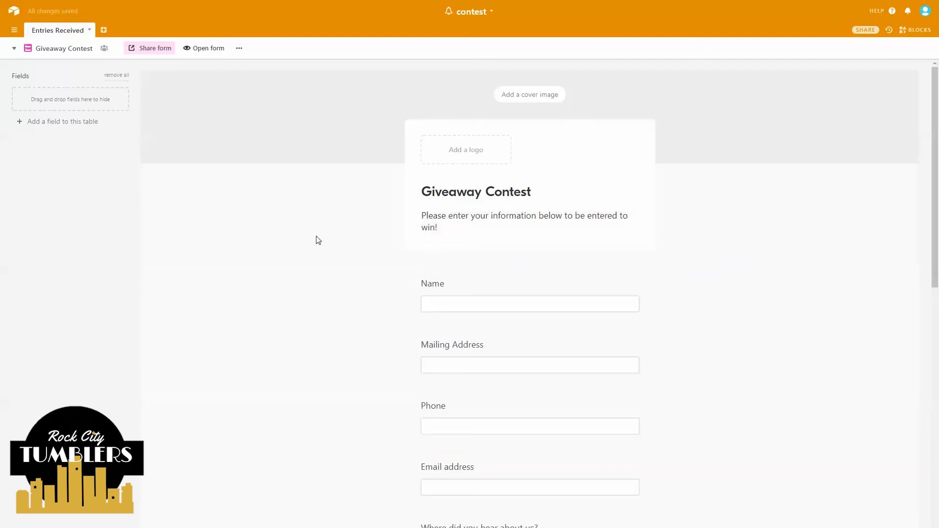
left_click(76, 29)
scroll(406, 237, "down", 3)
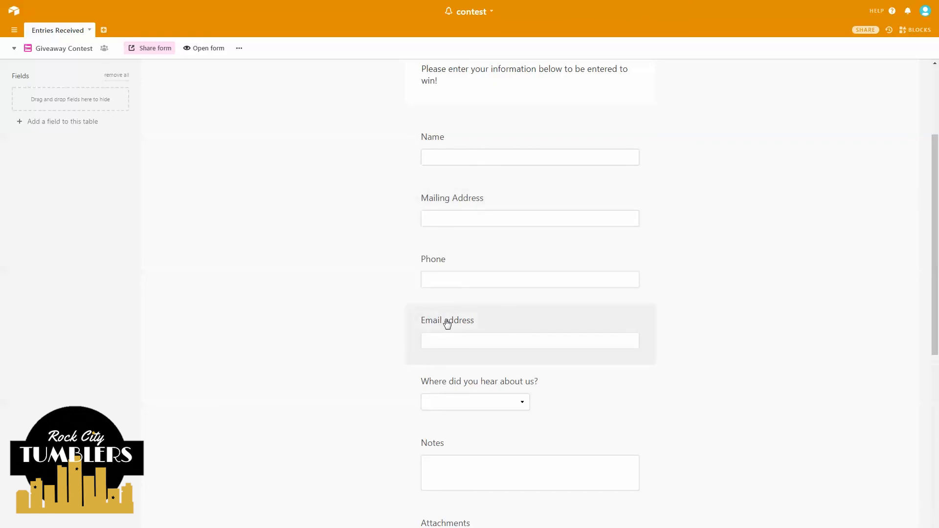
key("ctrl")
key("ctrl")
key("ctrl")
key("ctrl")
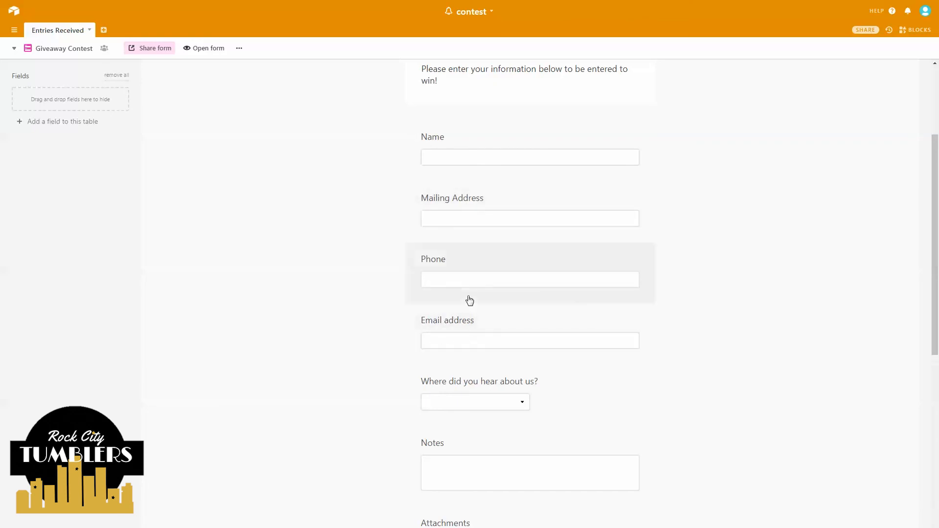
scroll(508, 317, "up", 1)
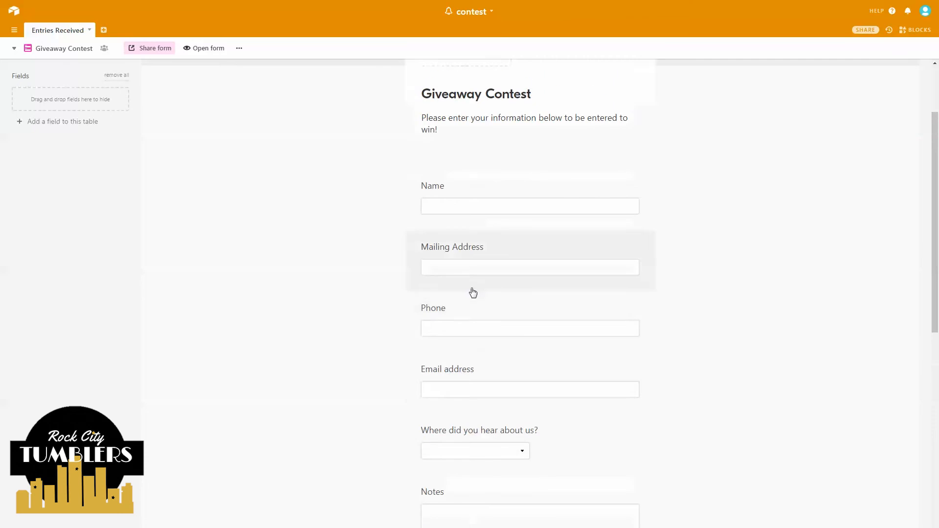
scroll(469, 244, "up", 1)
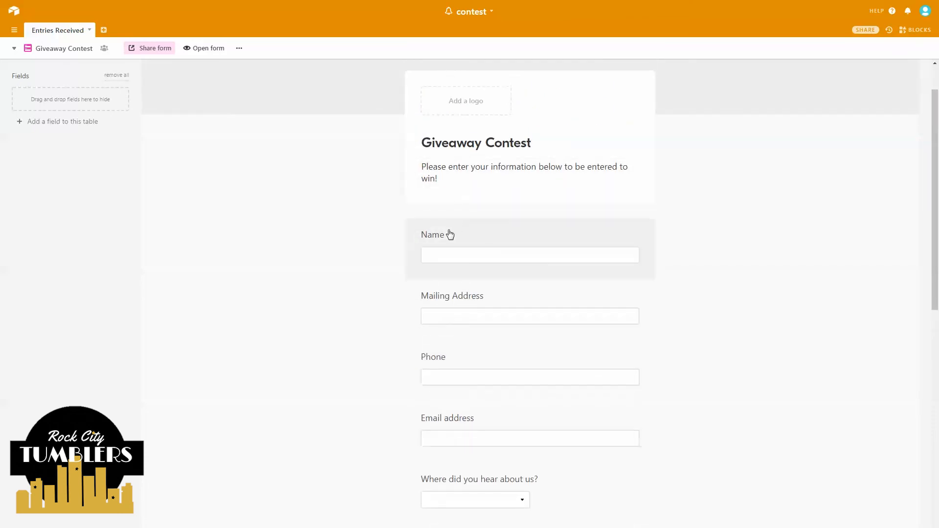
- Make the Name and Mailing Address questions required
left_click(573, 236)
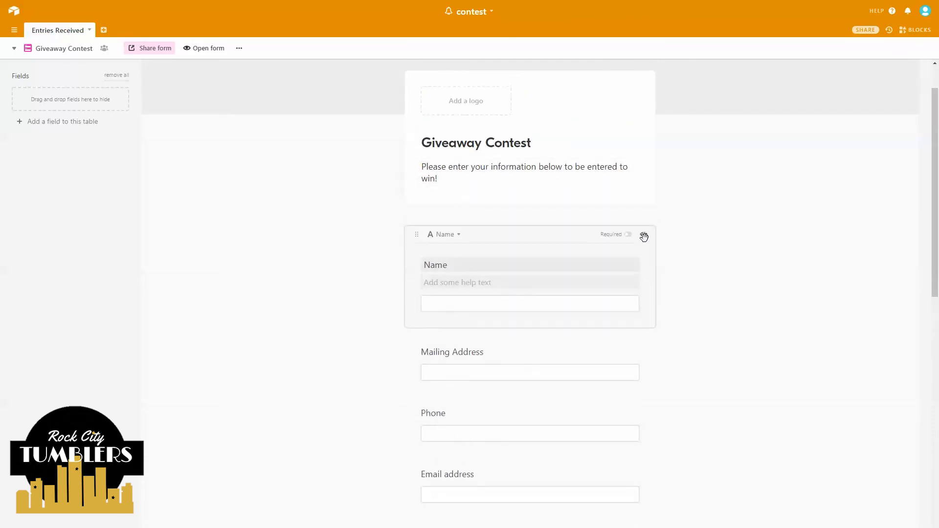
left_click(629, 237)
left_click(624, 335)
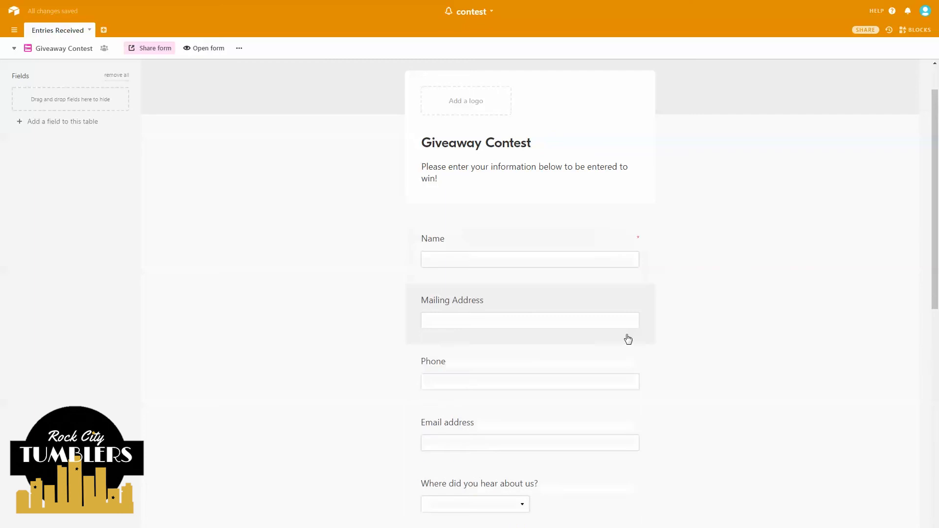
left_click(634, 304)
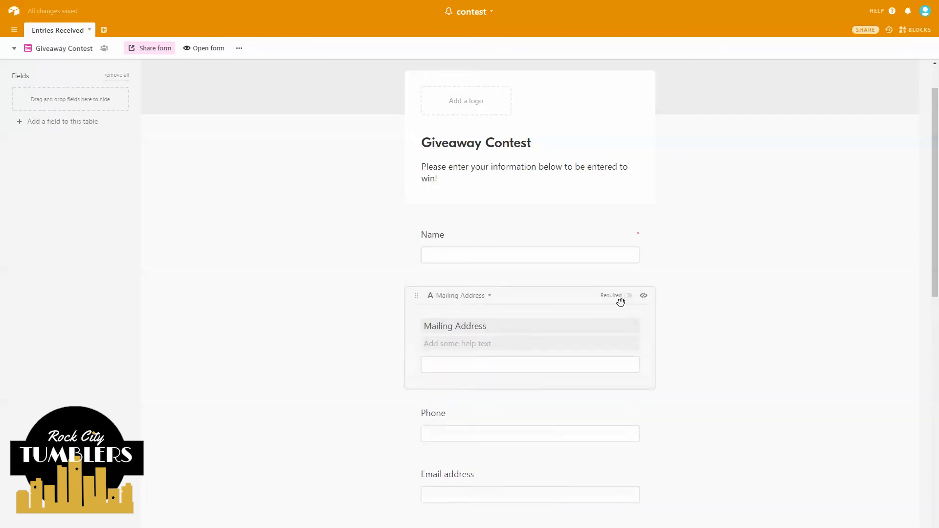
left_click(628, 297)
scroll(528, 316, "down", 2)
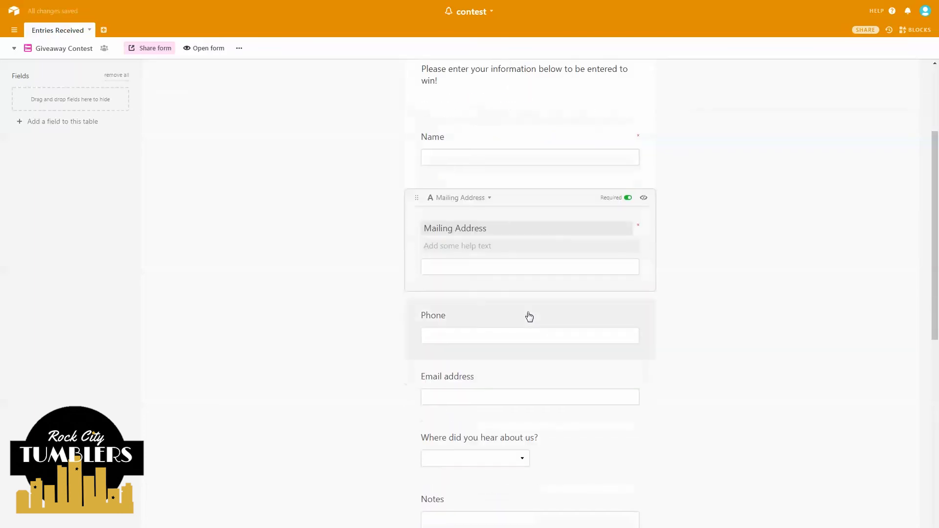
- Make the Email address and 'Where did you hear about us?' questions required
left_click(591, 313)
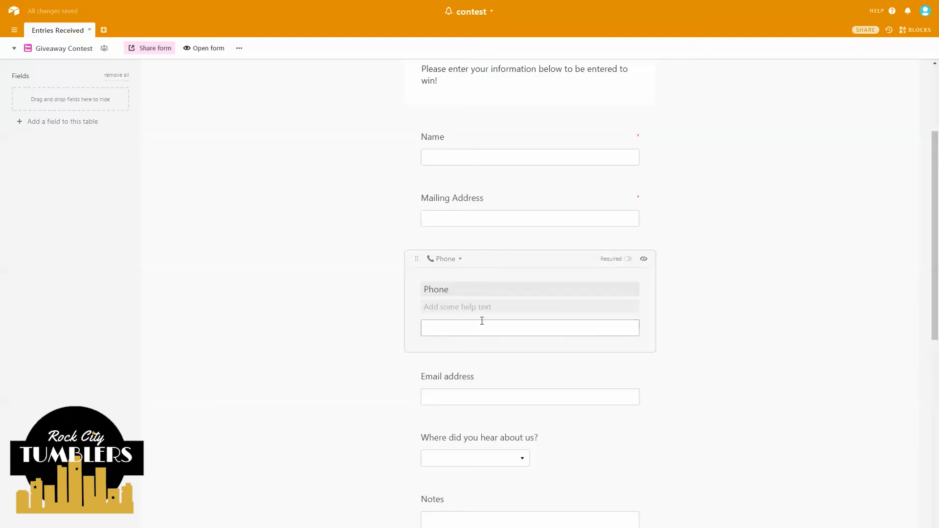
left_click(509, 376)
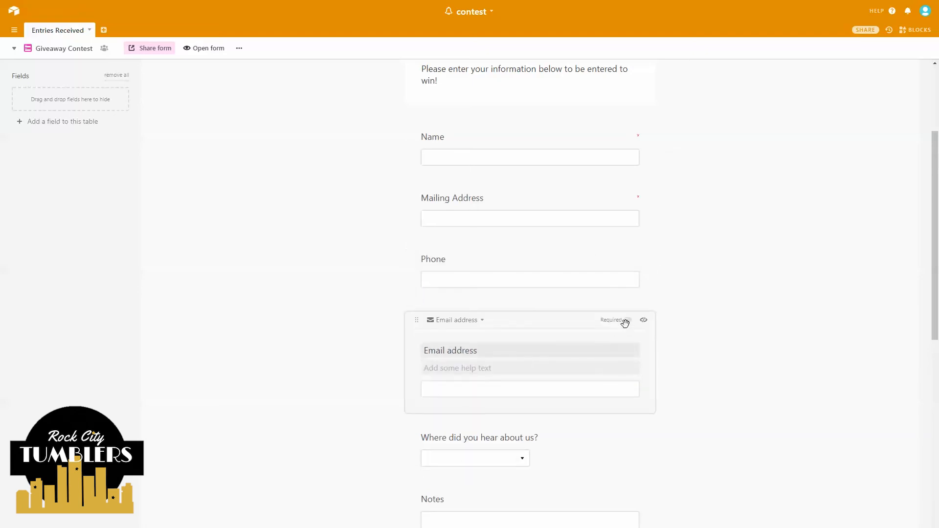
left_click(629, 320)
left_click(340, 392)
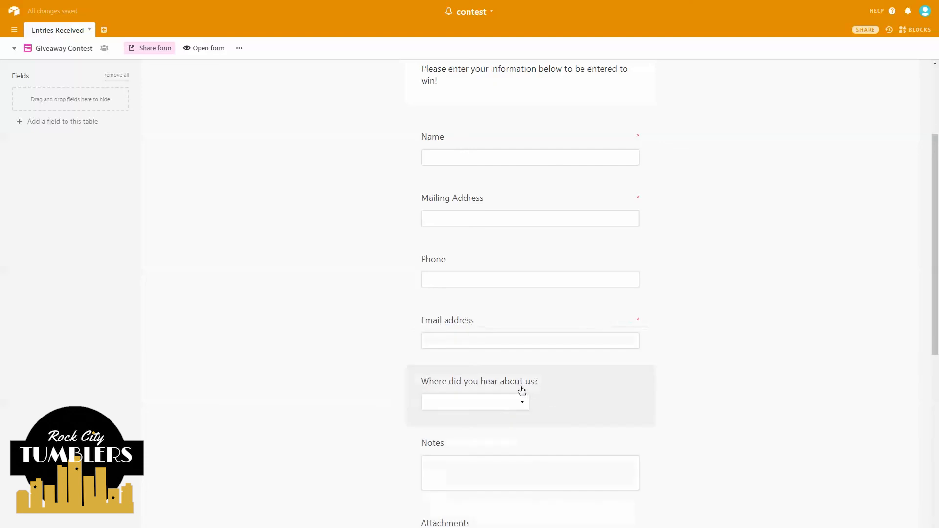
left_click(628, 386)
left_click(628, 380)
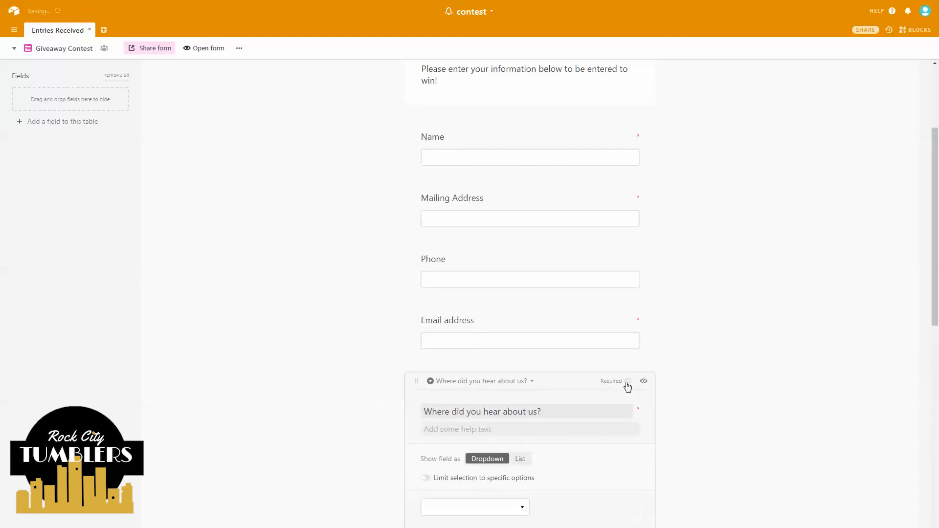
scroll(345, 369, "down", 2)
scroll(344, 369, "down", 1)
left_click(339, 367)
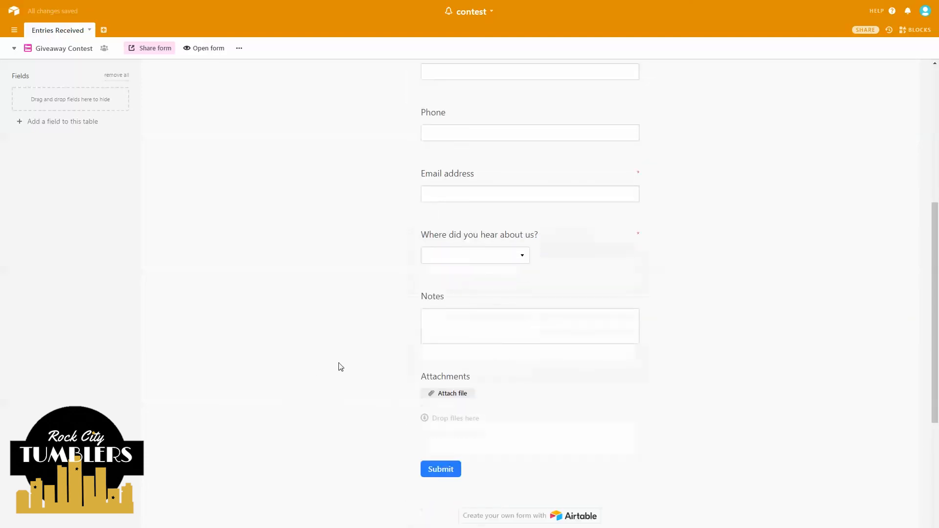
- Hide the Notes and Attachments fields from the form
left_click(618, 312)
left_click(631, 296)
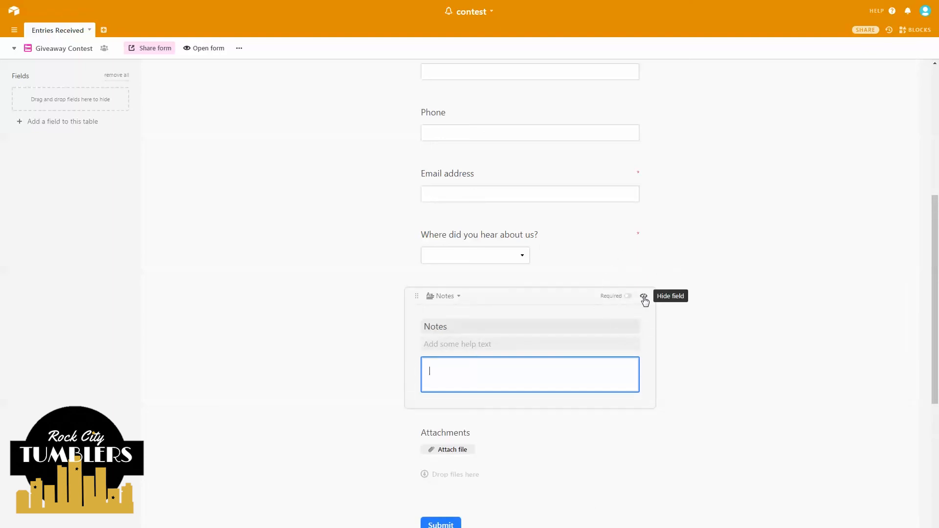
left_click(644, 298)
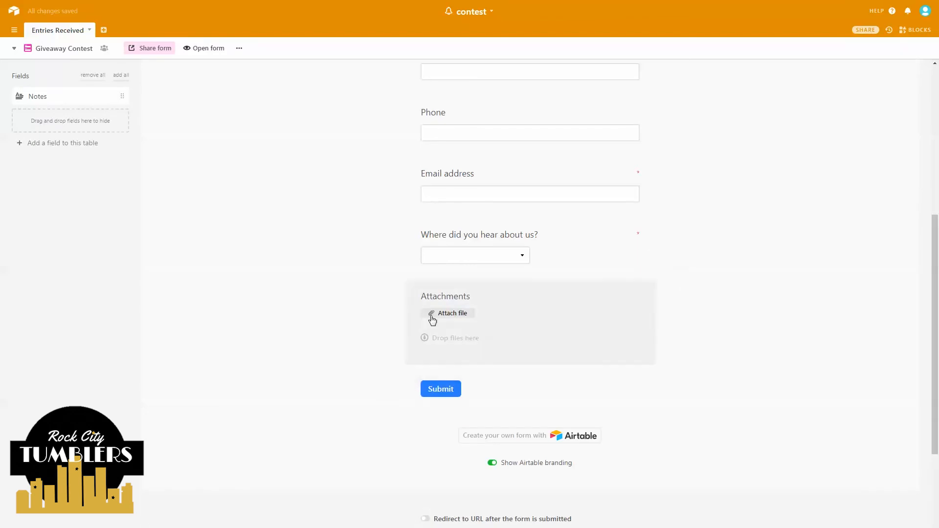
left_click(491, 296)
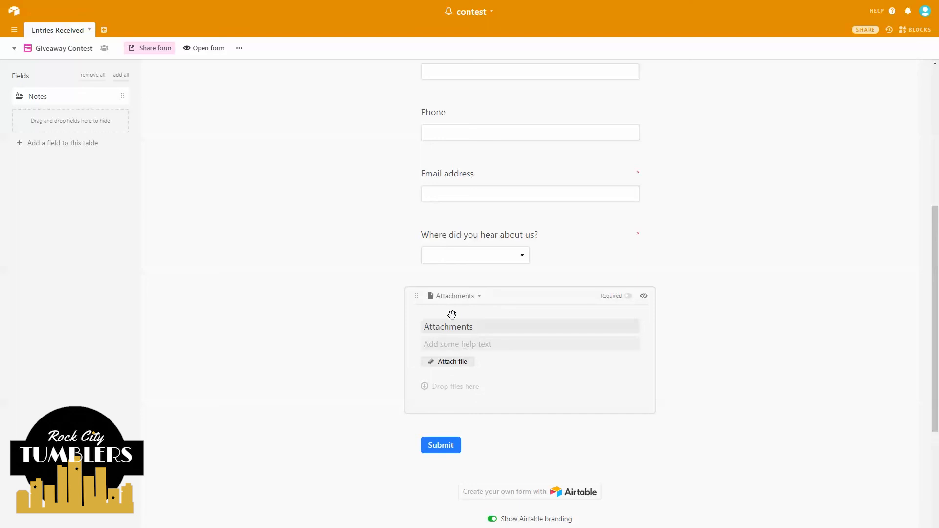
left_click(644, 297)
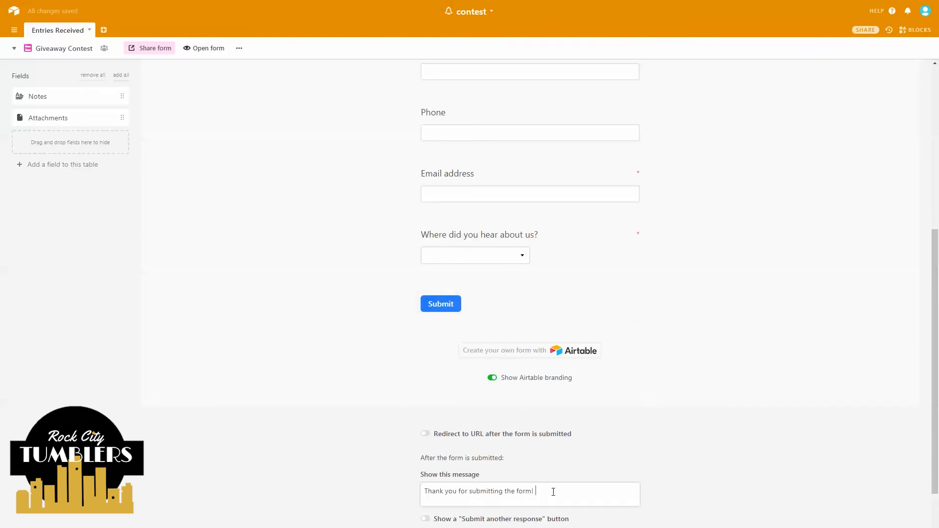
- Append 'Good luck with this contest!' to the thank-you message
type("Good luck with this contest!")
left_click(320, 465)
scroll(342, 440, "down", 1)
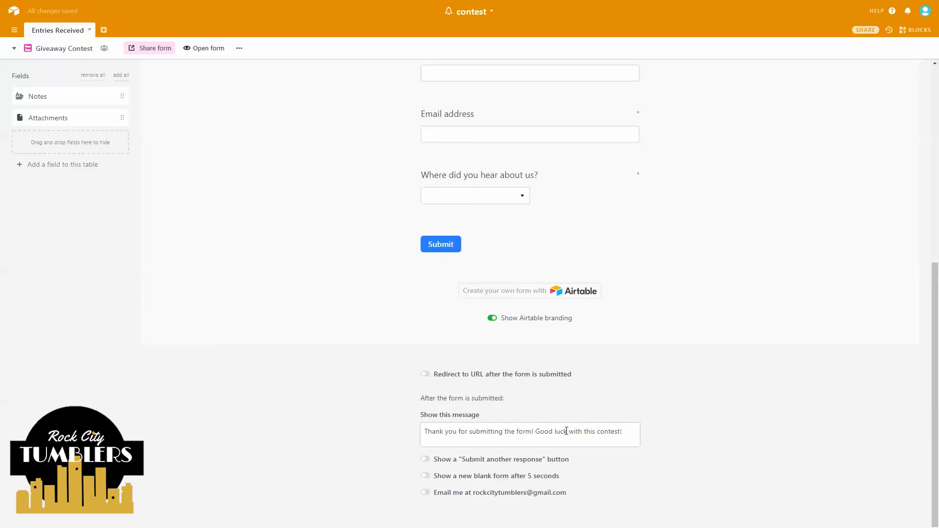
- Relabel the submit button 'Submit my entry now!'
right_click(441, 243)
left_click(441, 243)
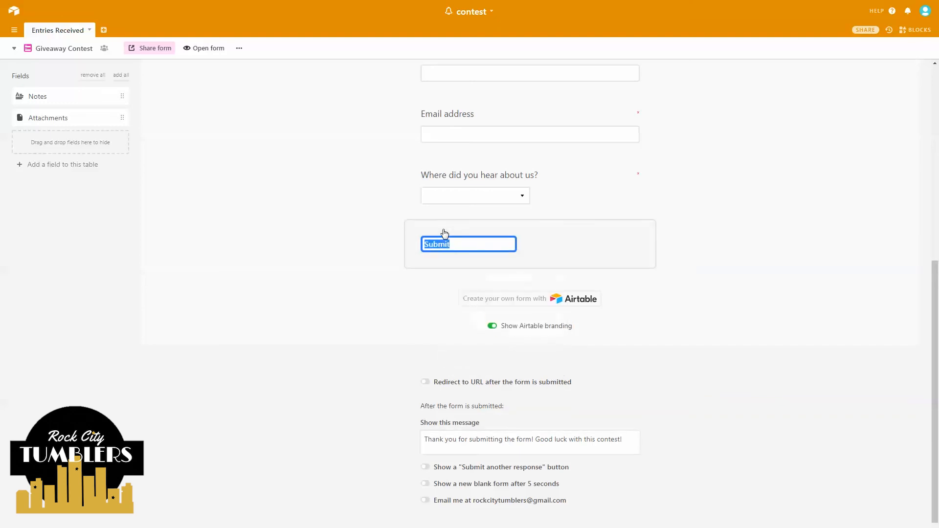
left_click_drag(455, 251, 377, 255)
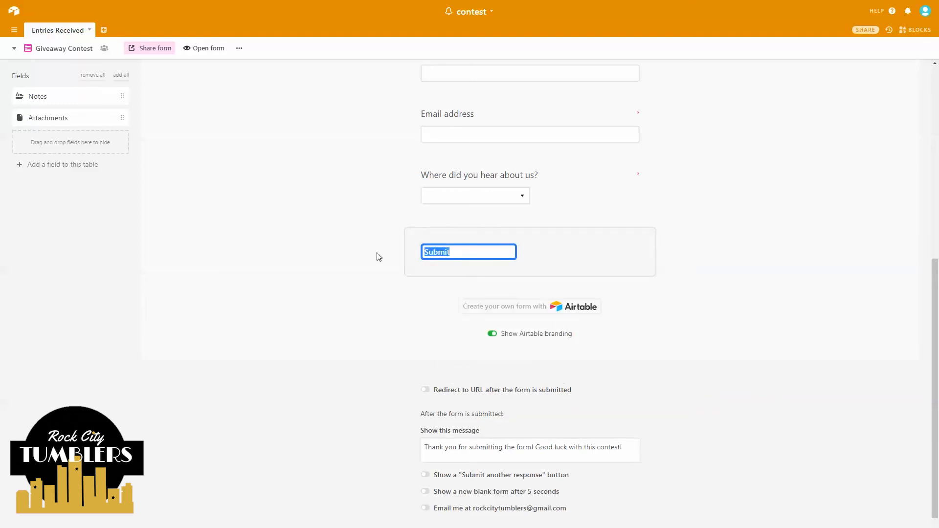
type("S")
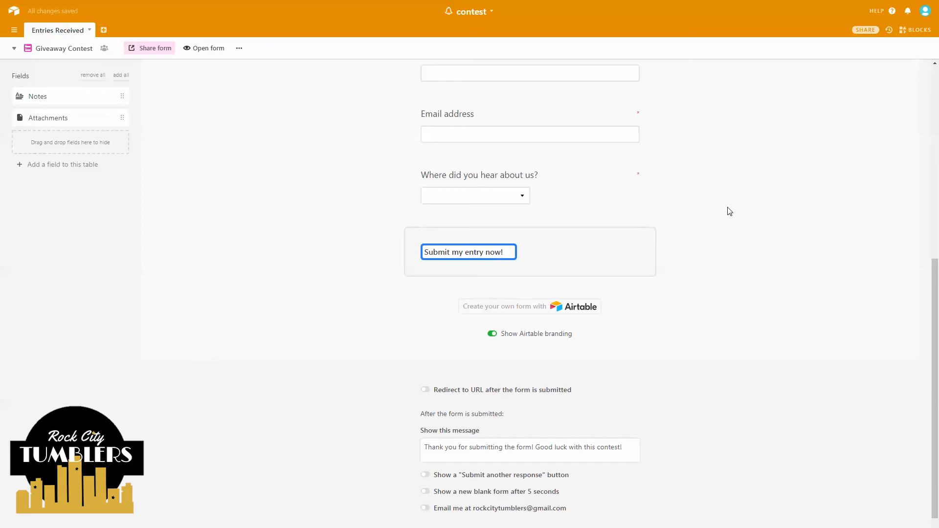
left_click(627, 254)
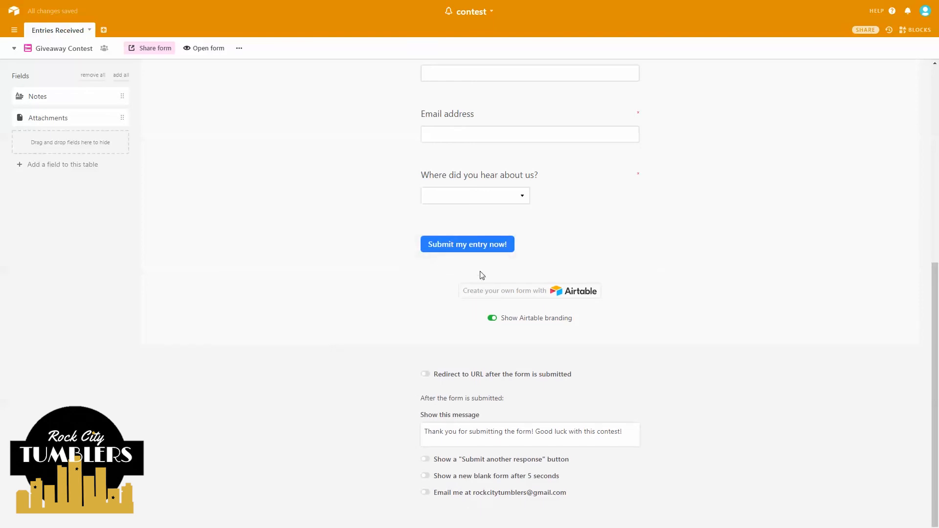
- Open the live form and fill in the entrant's name and e-mail address
left_click(207, 48)
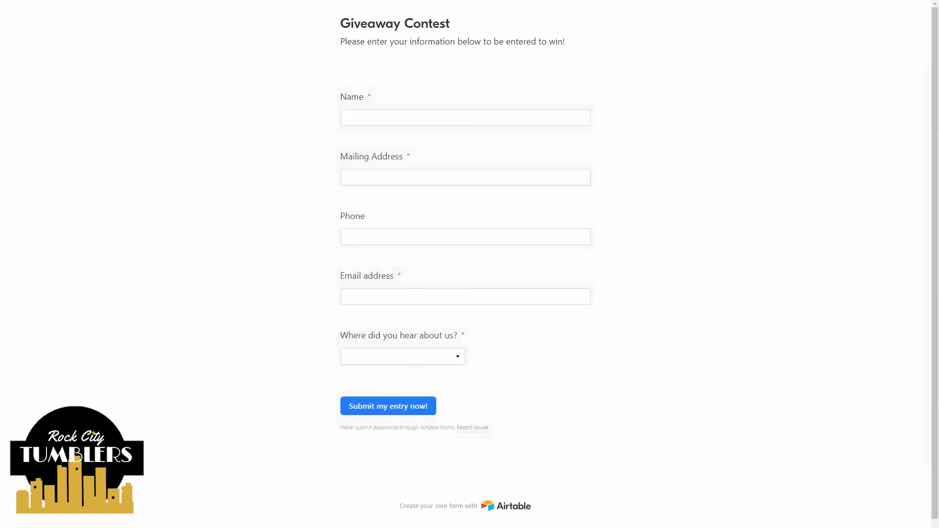
left_click(353, 121)
key("Tab")
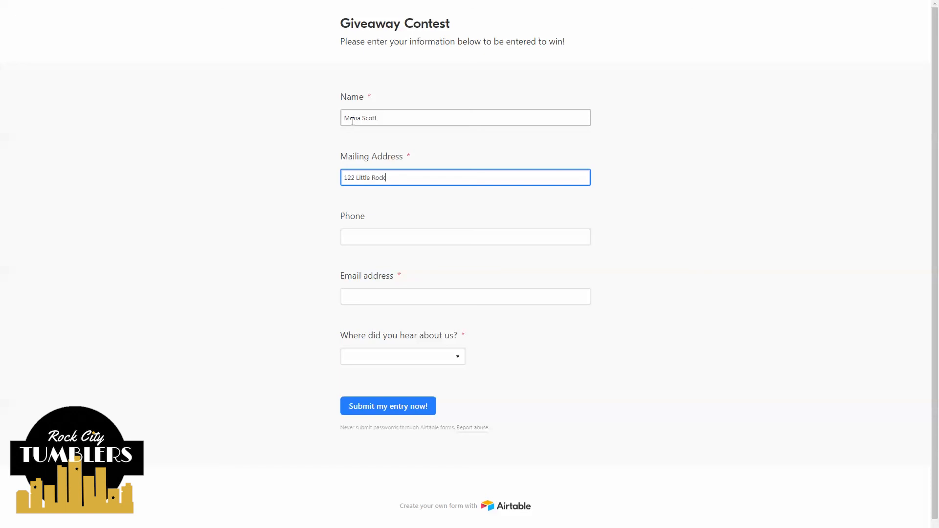
key("Tab")
key("Tab")
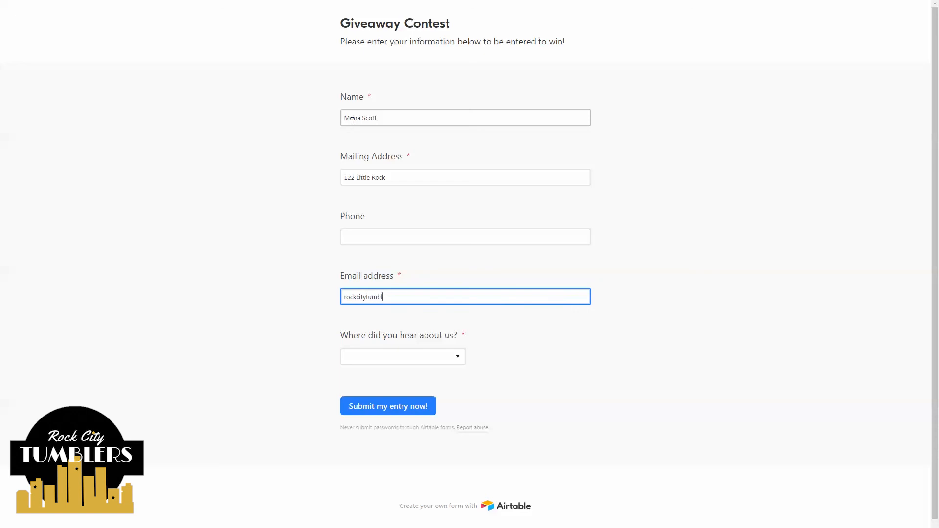
- Choose Google Search as the referral source and submit the test entry
left_click(451, 357)
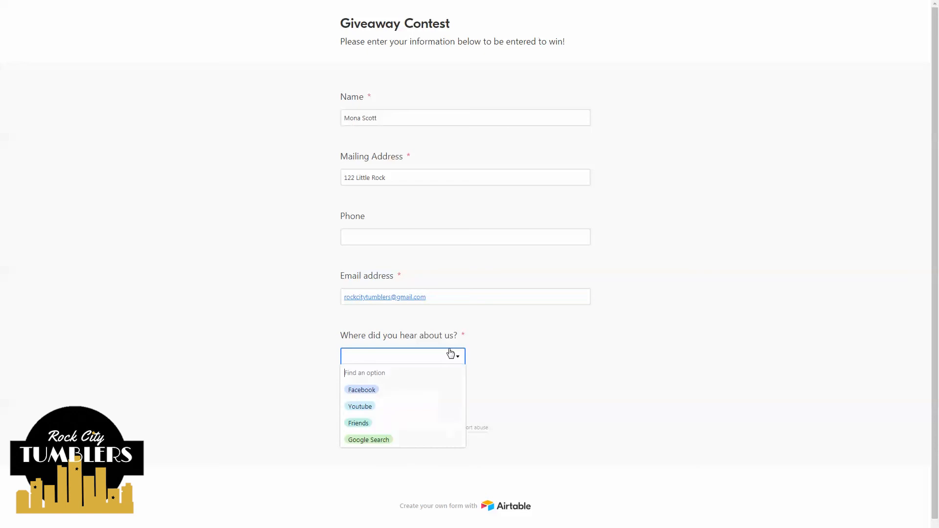
left_click(366, 440)
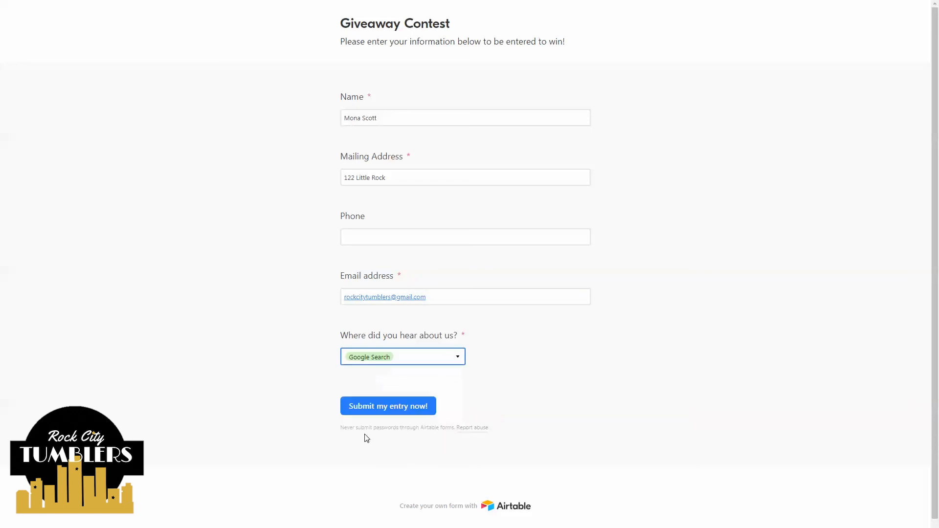
left_click(379, 405)
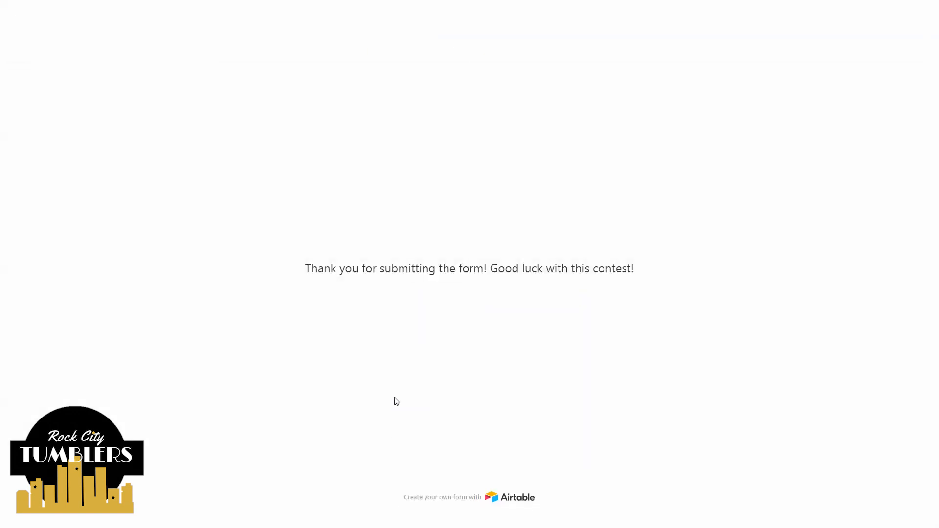
left_click(485, 286)
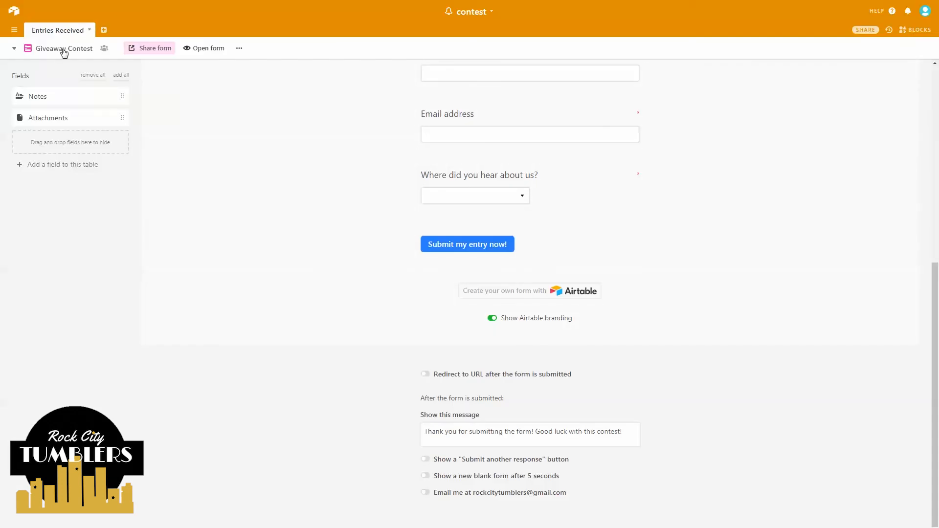
key("ctrl")
key("ctrl")
key("ctrl")
left_click(61, 55)
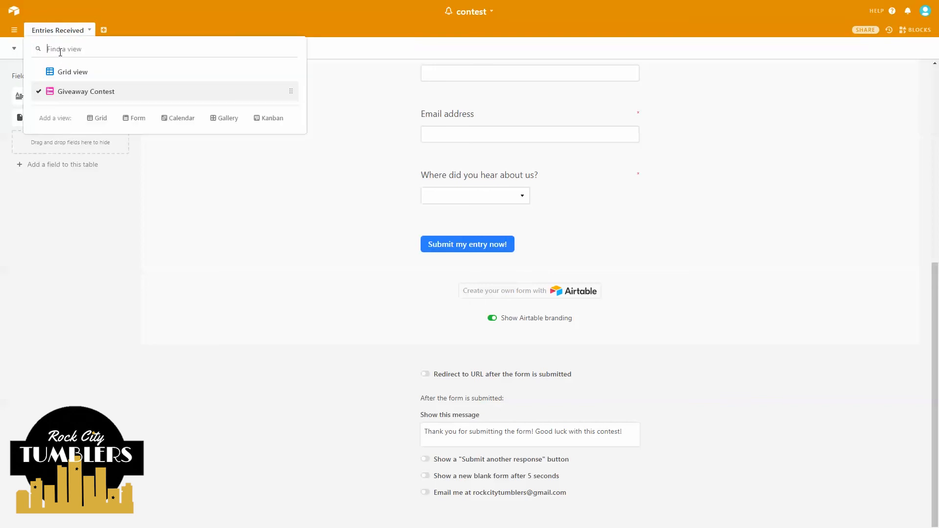
left_click(67, 77)
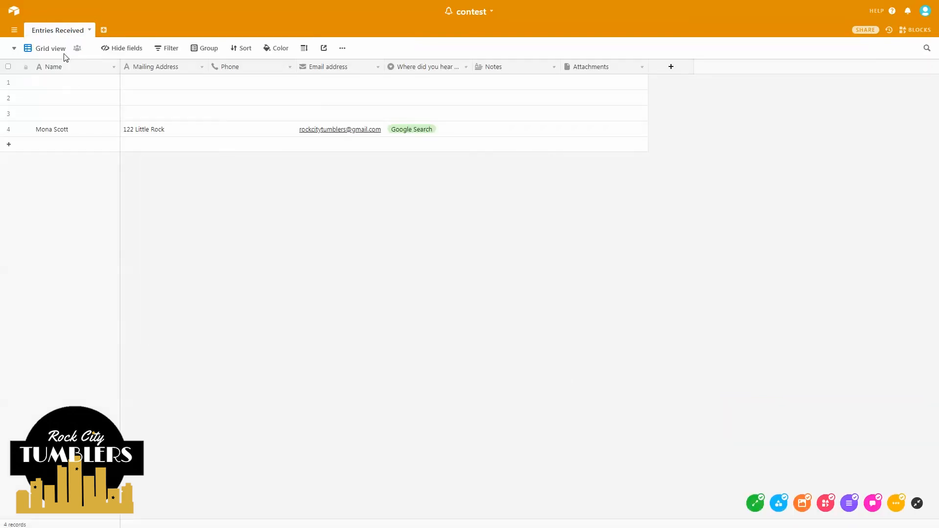
key("ctrl")
key("ctrl")
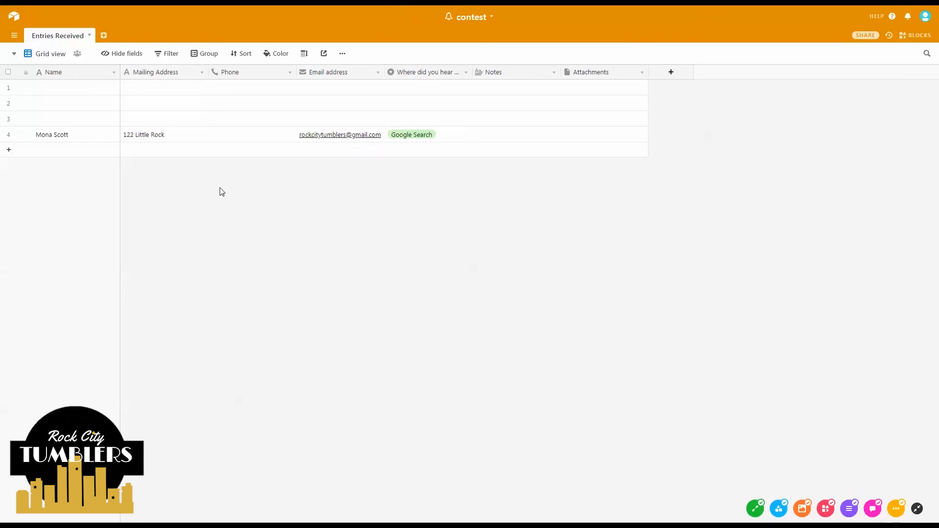
left_click(47, 58)
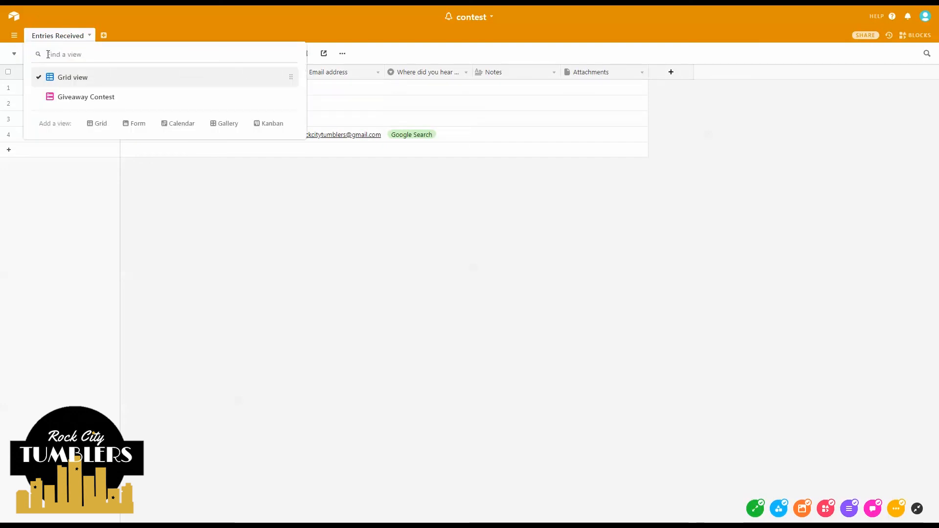
left_click(88, 98)
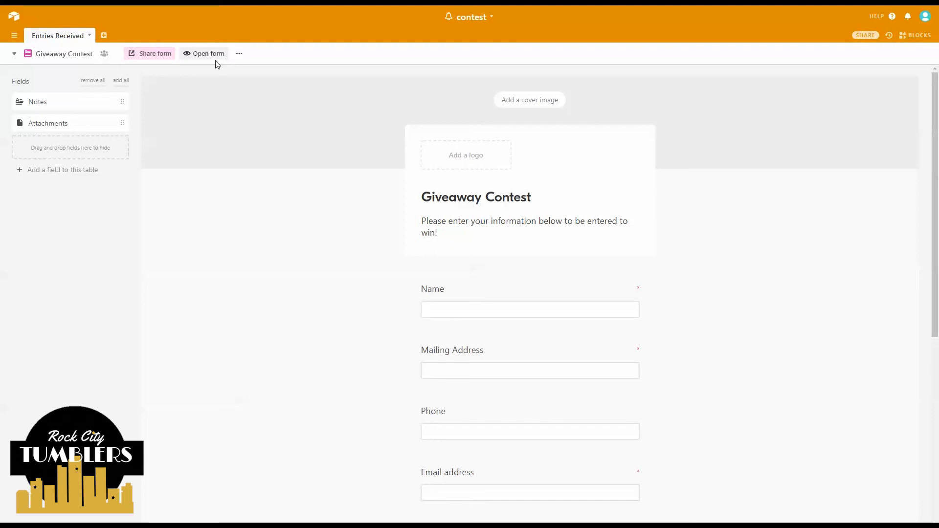
- Open the form's sharing panel and copy its private share link
key("ctrl")
key("ctrl")
key("ctrl")
key("ctrl")
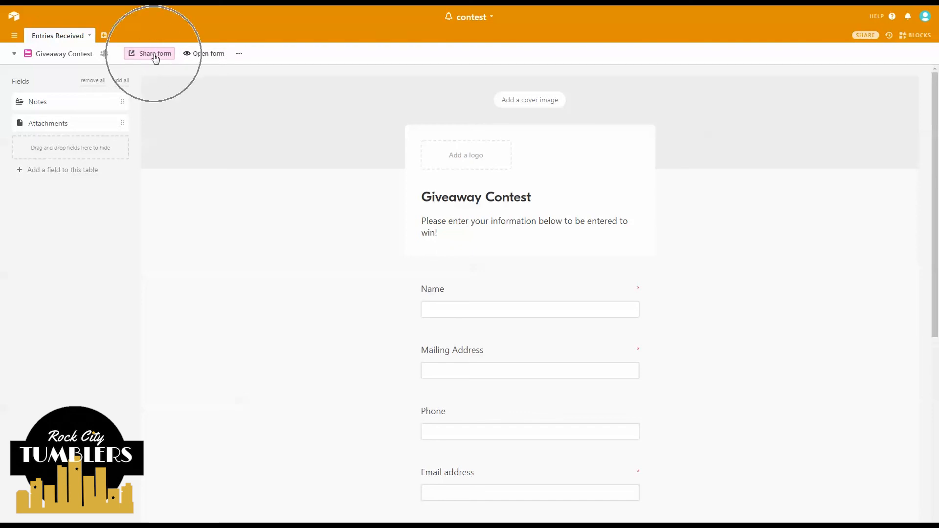
left_click(155, 57)
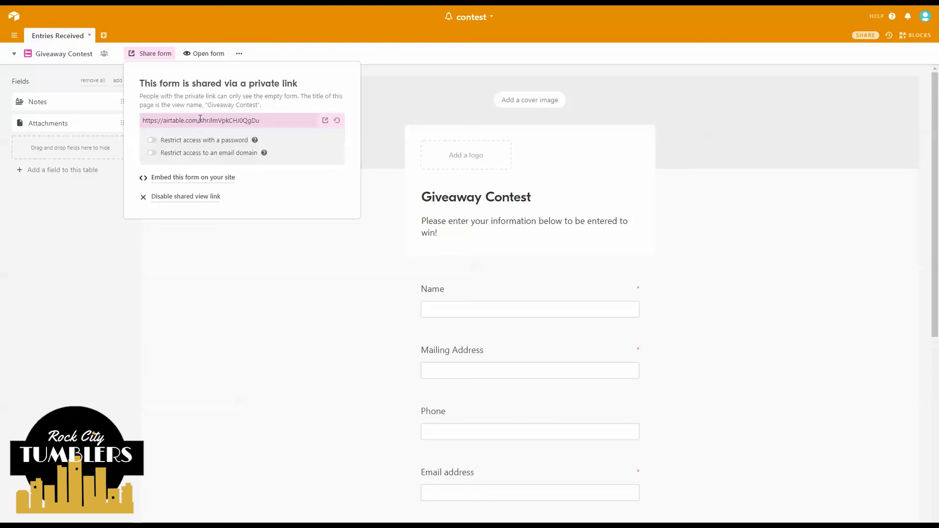
left_click(187, 141)
key("ctrl")
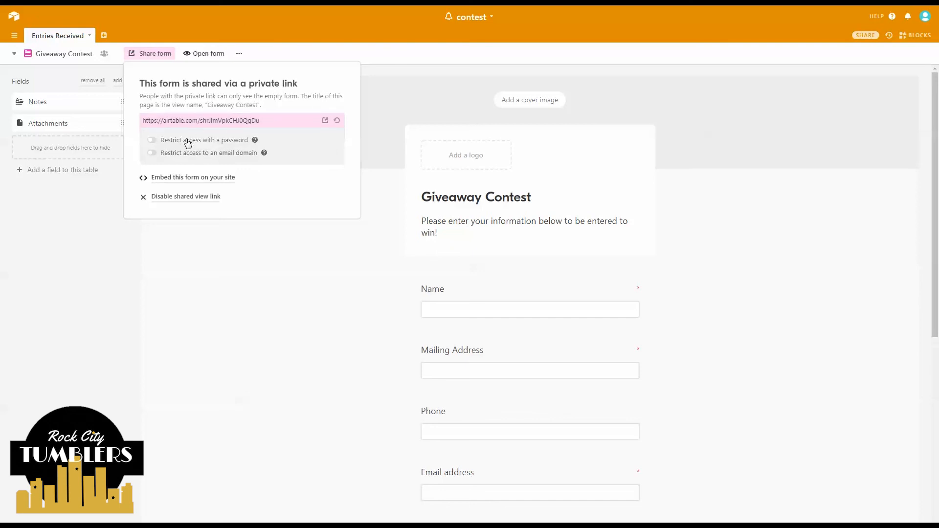
key("ctrl")
key("ctrl")
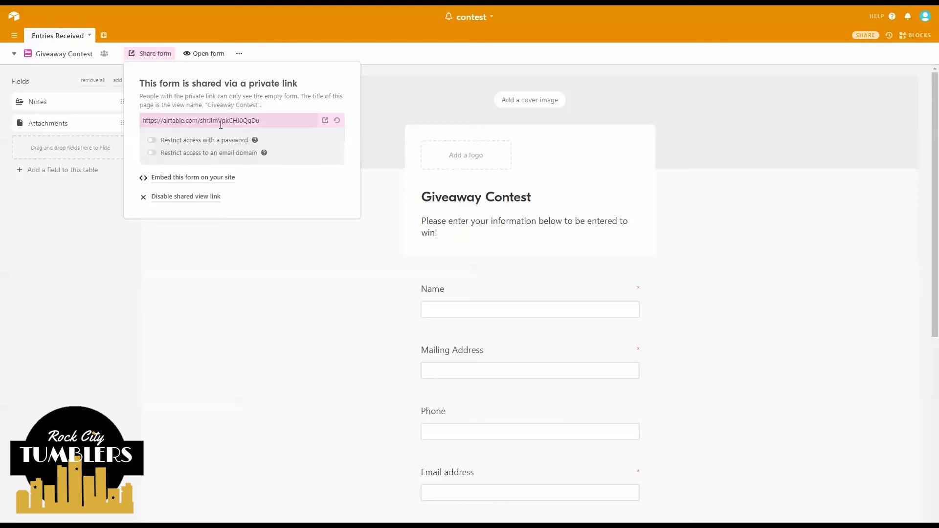
key("ctrl")
left_click_drag(275, 120, 117, 130)
right_click(193, 120)
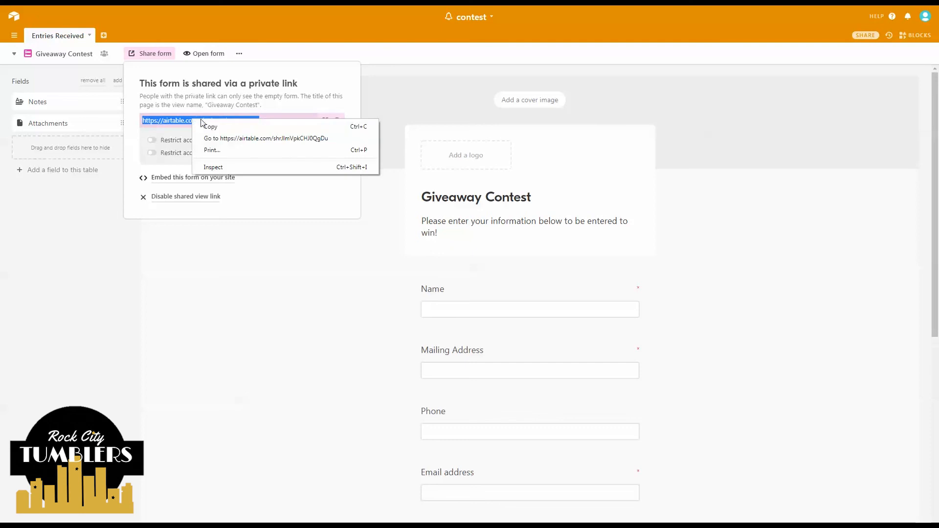
left_click(210, 128)
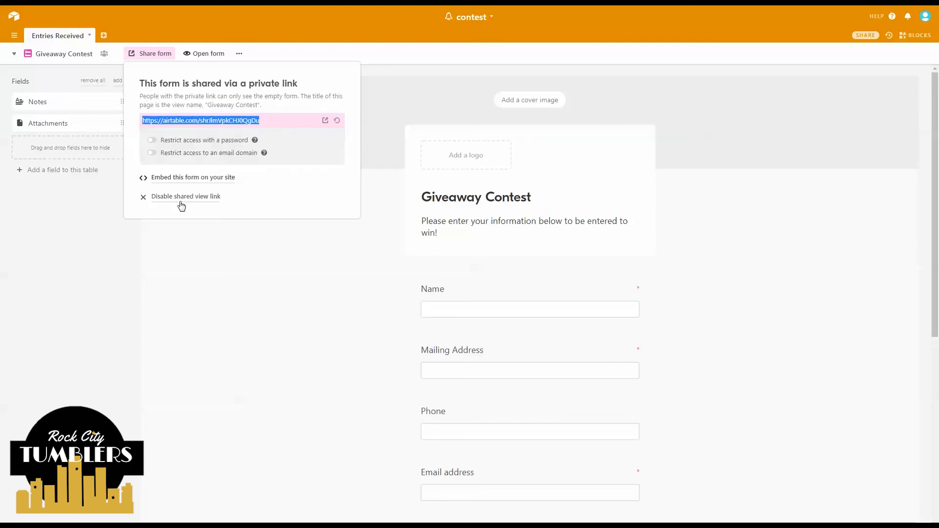
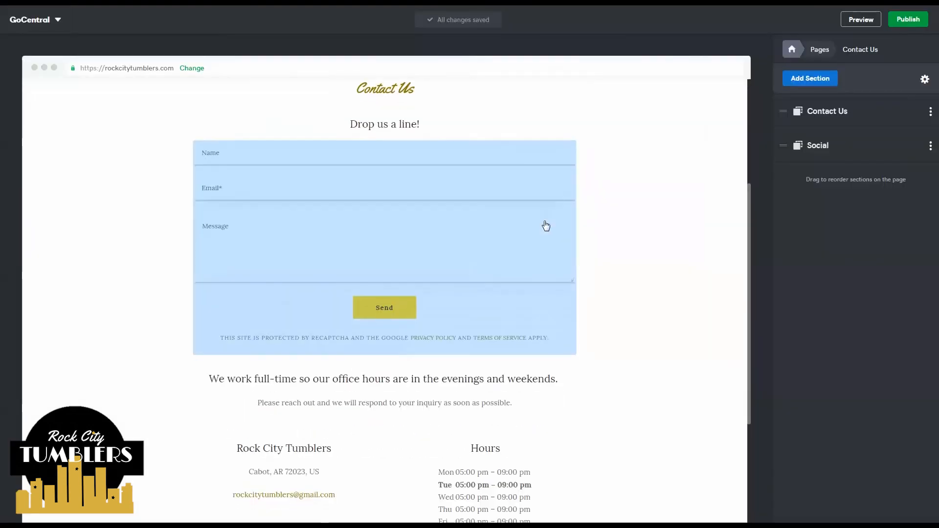
- Leave Airtable's Share form popup for the GoCentral editor's Contact Us page
scroll(545, 224, "down", 5)
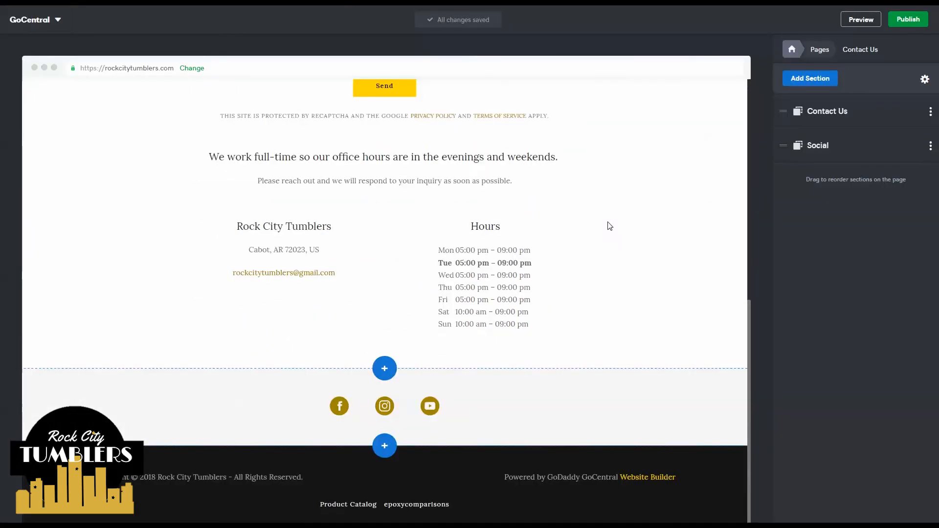
- Copy the Giveaway Contest form's iframe embed code and scroll GoCentral down to the office hours
scroll(609, 226, "up", 10)
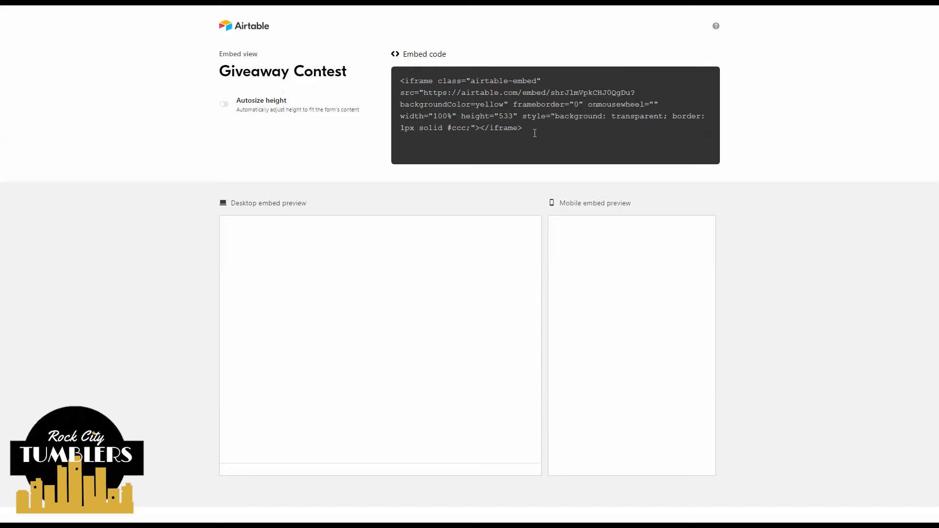
left_click(538, 129)
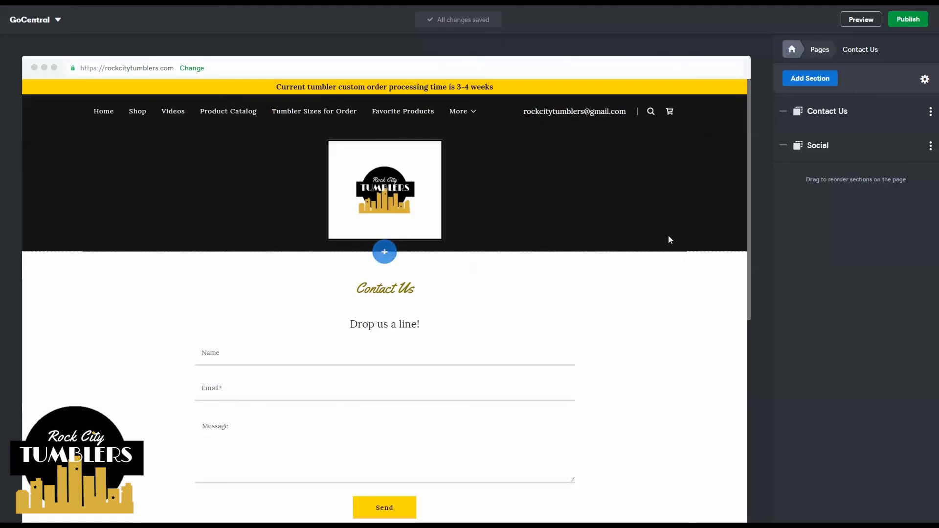
scroll(655, 240, "down", 3)
scroll(558, 212, "down", 5)
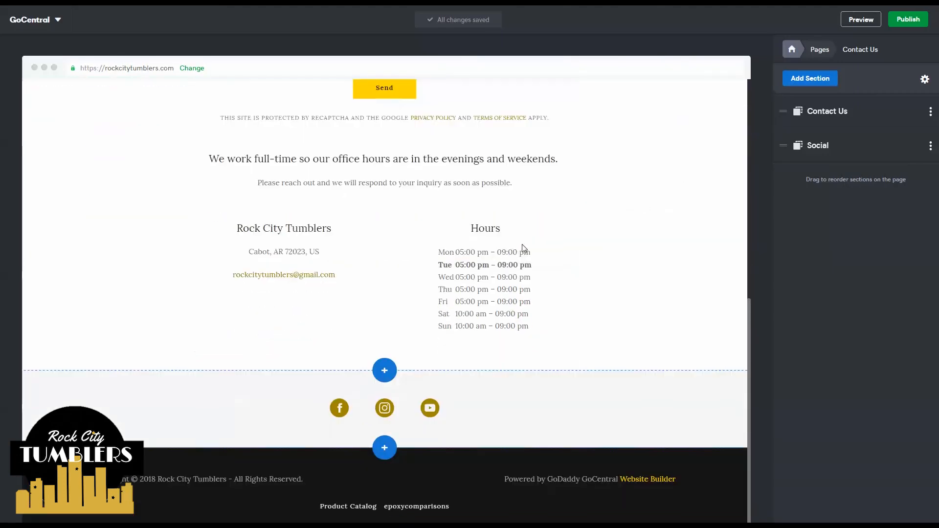
- Insert an empty HTML section between the office hours and Social sections, then open its settings
left_click(385, 368)
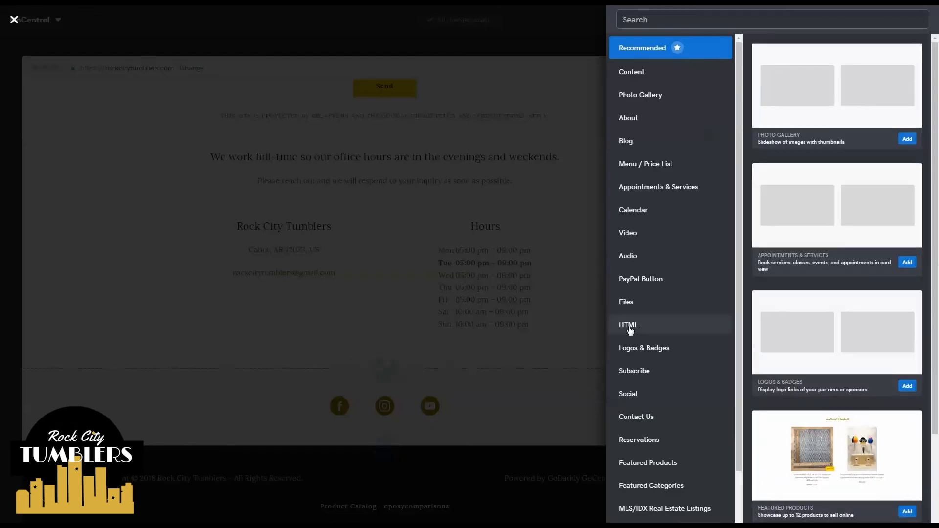
key("ctrl")
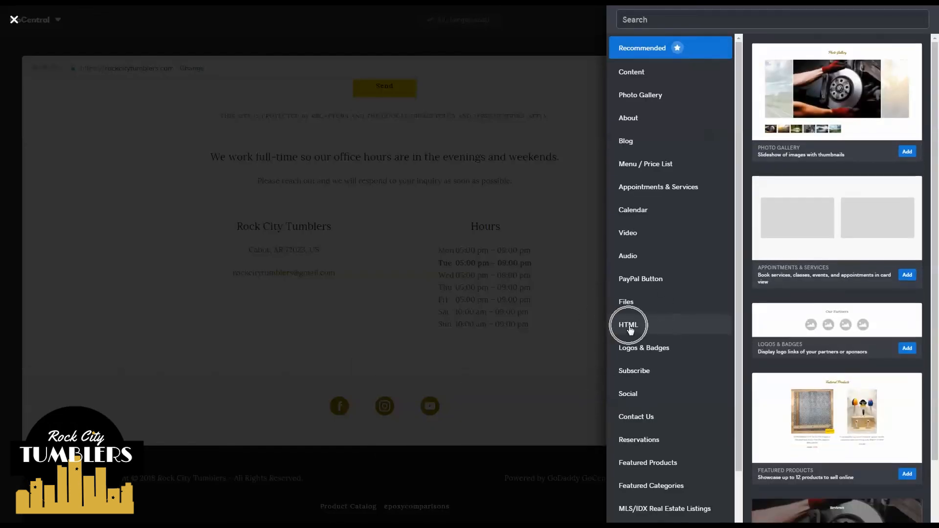
left_click(629, 326)
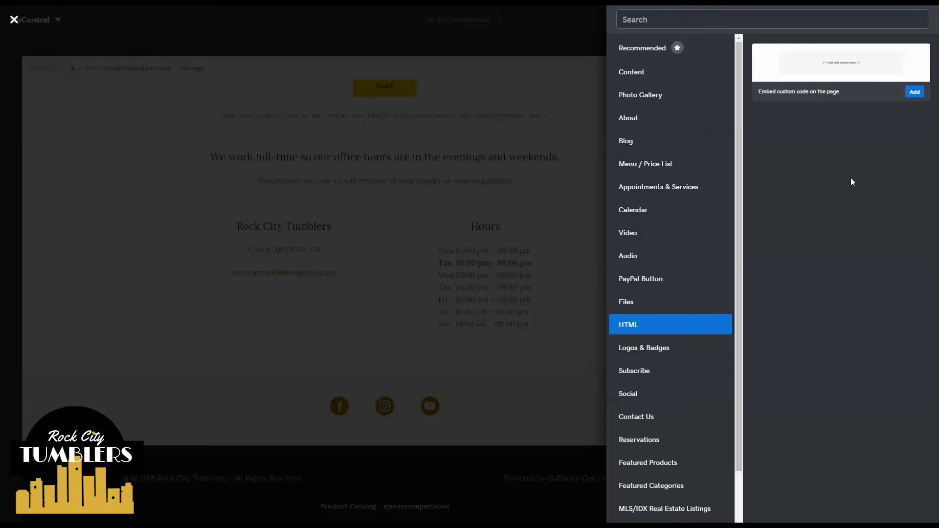
left_click(915, 92)
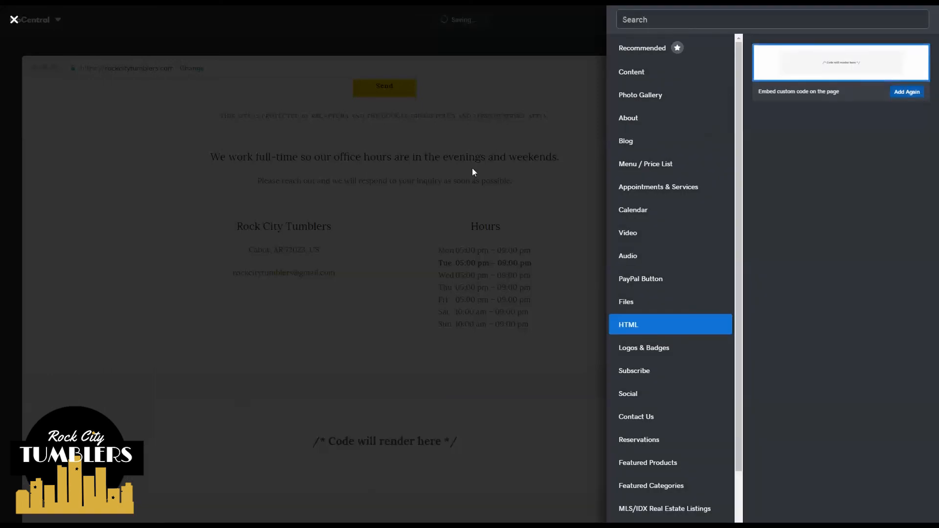
left_click(392, 446)
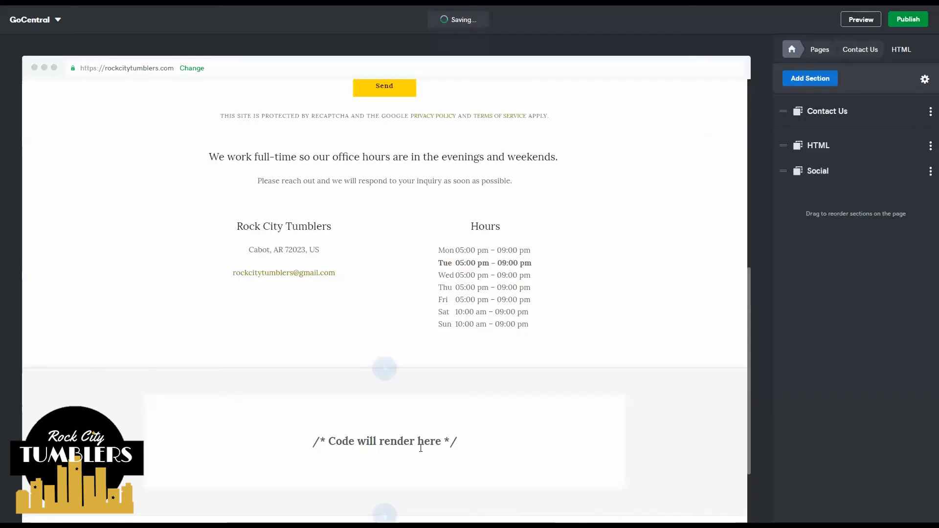
left_click(420, 447)
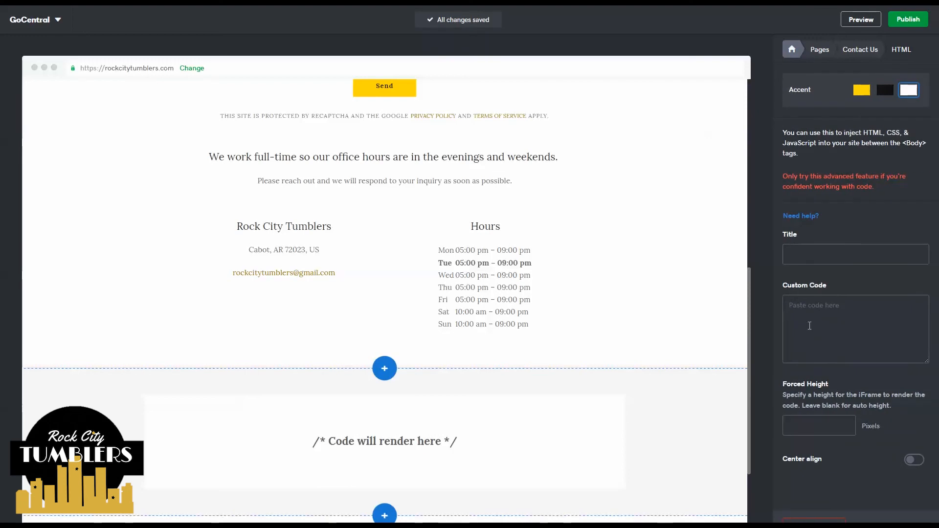
- Paste the form's embed code into the HTML section, title it 'Giveaway form', and center it
key("ctrl+v")
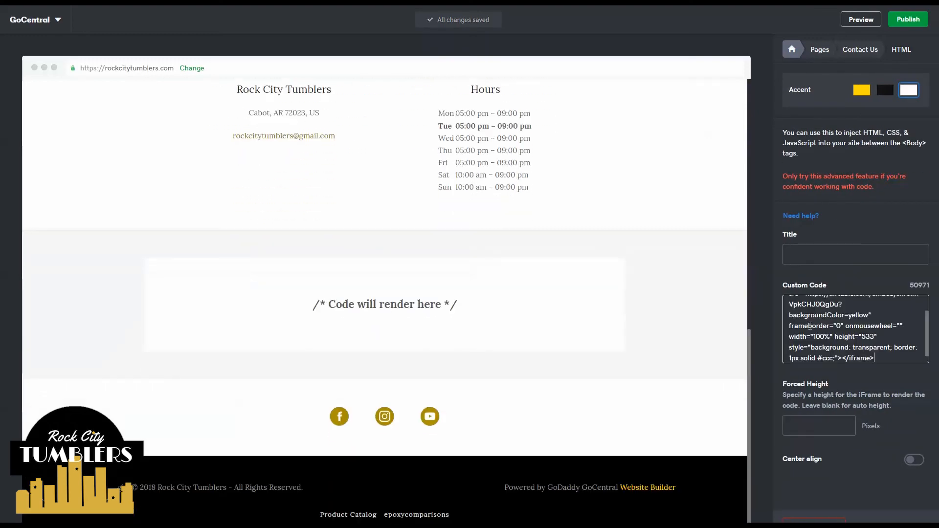
left_click(817, 260)
type("G")
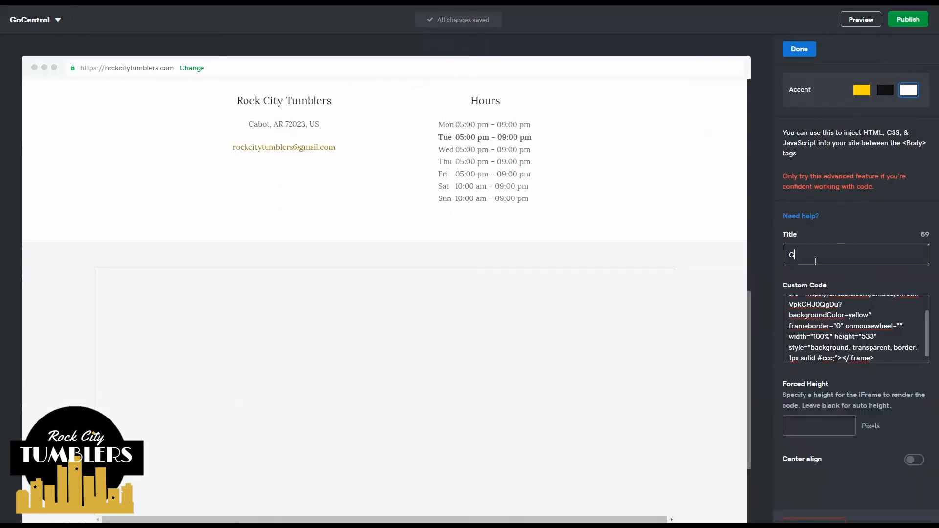
type("iveaway")
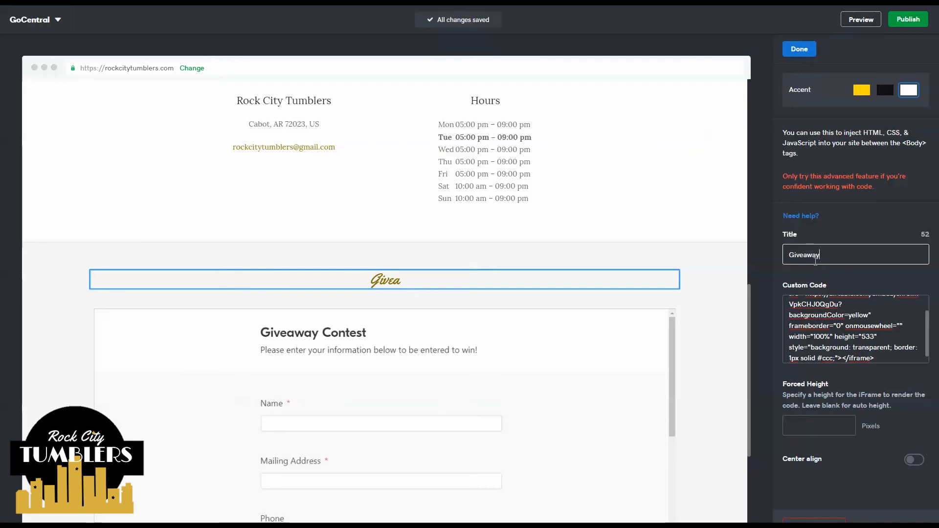
type(" form")
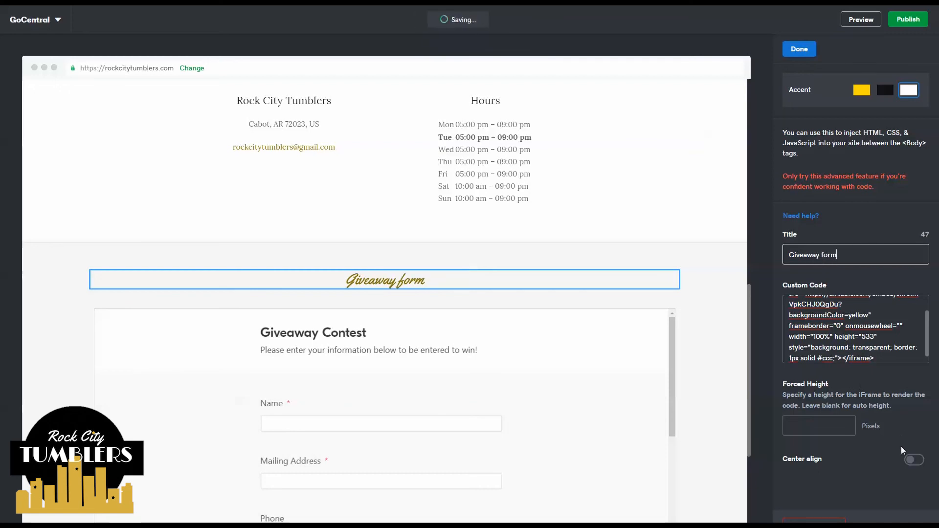
left_click(910, 455)
left_click(911, 459)
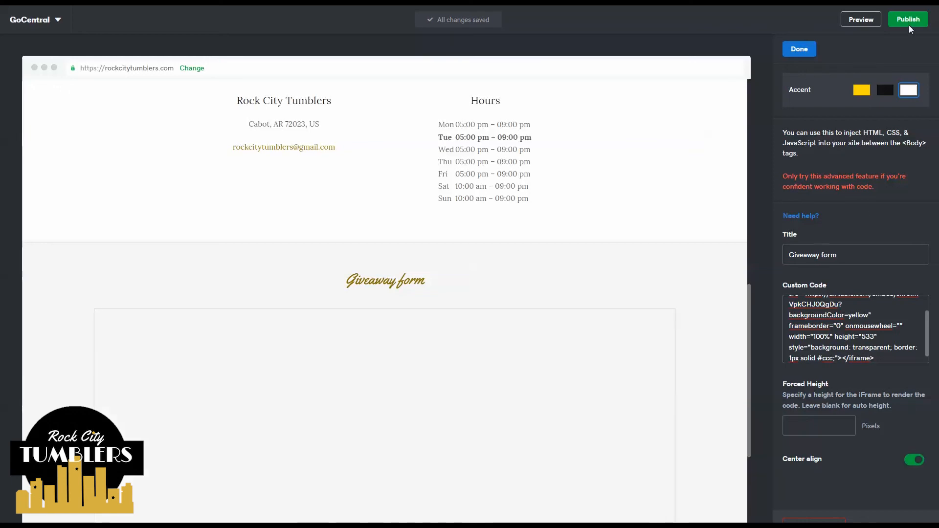
left_click(861, 20)
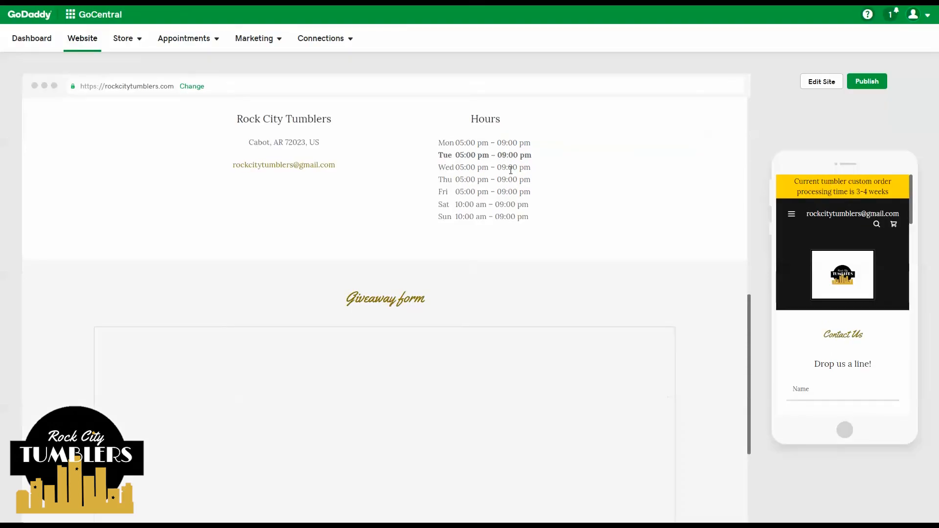
- Scroll the site preview down to the embedded Giveaway Contest form under its 'Giveaway form' heading
scroll(497, 174, "down", 1)
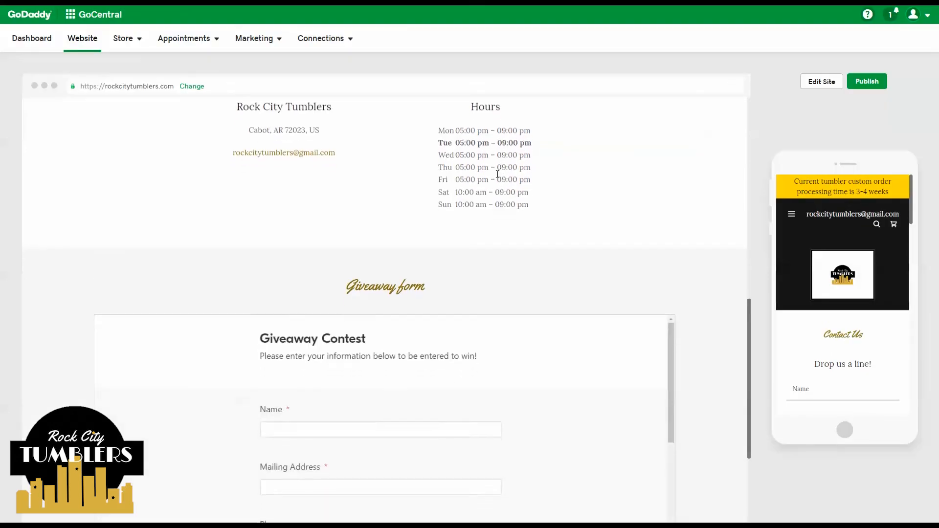
scroll(497, 175, "down", 1)
scroll(367, 244, "down", 1)
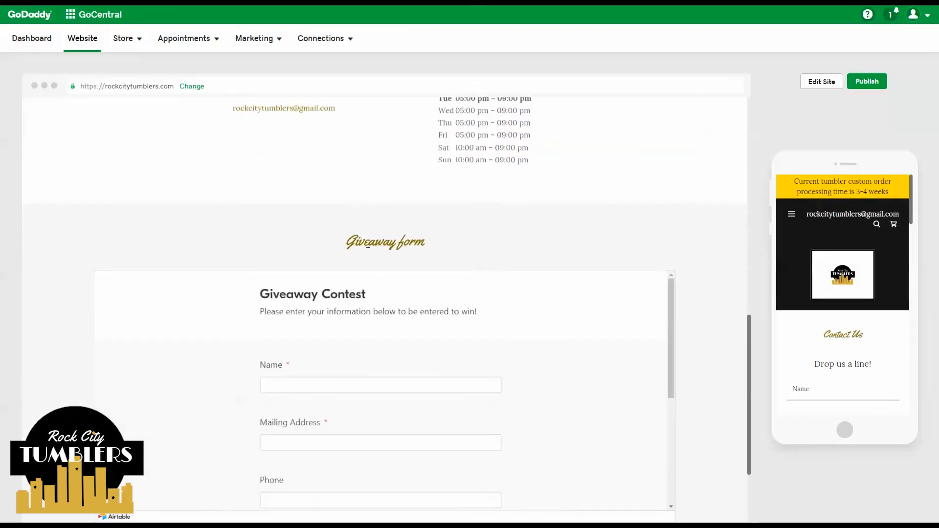
scroll(367, 244, "down", 2)
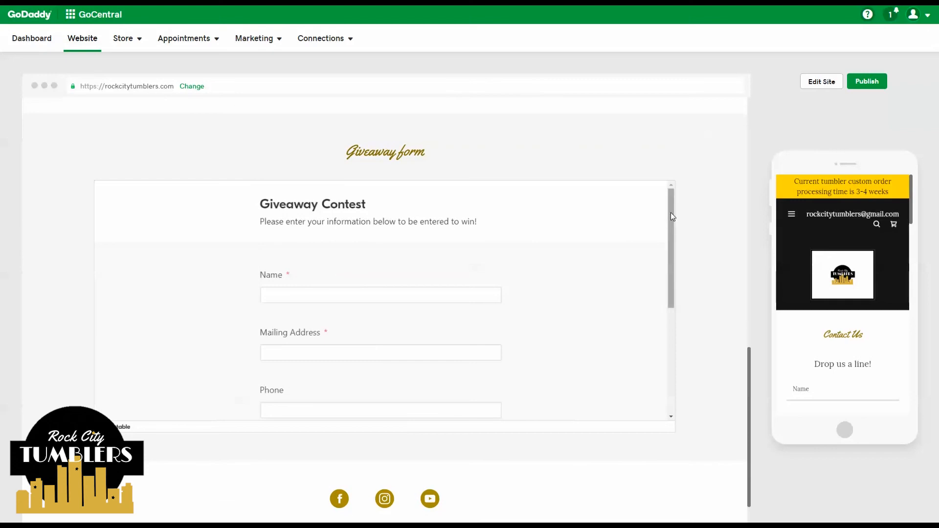
left_click_drag(670, 209, 697, 203)
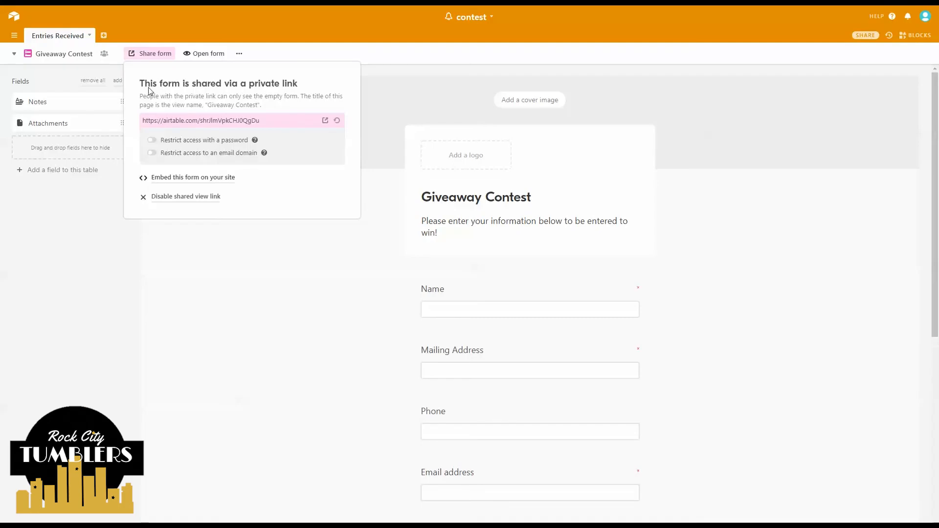
- Back in Airtable, select the form's share link and switch to the Entries Received grid
left_click(177, 123)
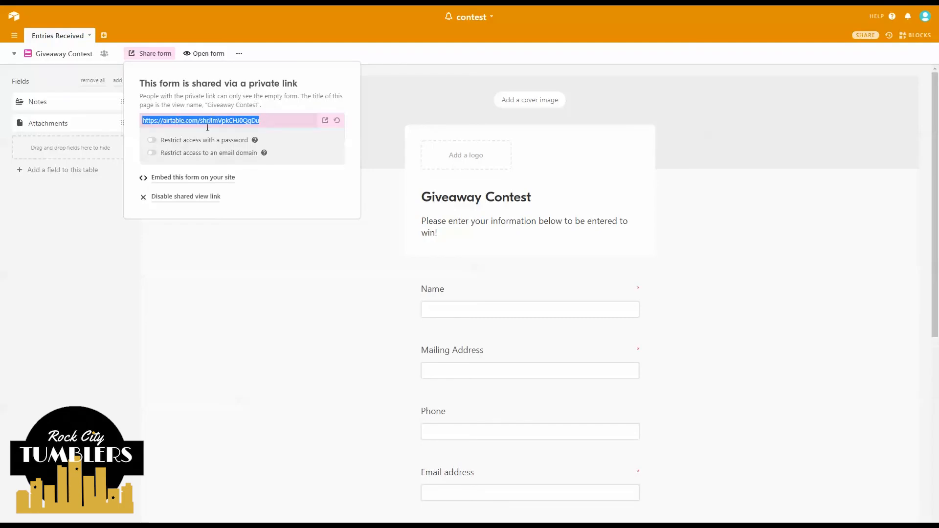
left_click(260, 119)
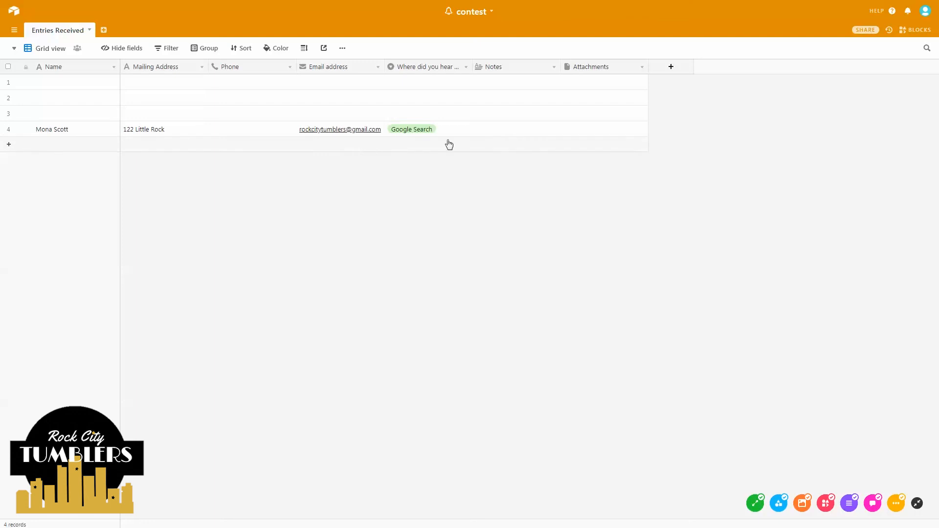
left_click(918, 31)
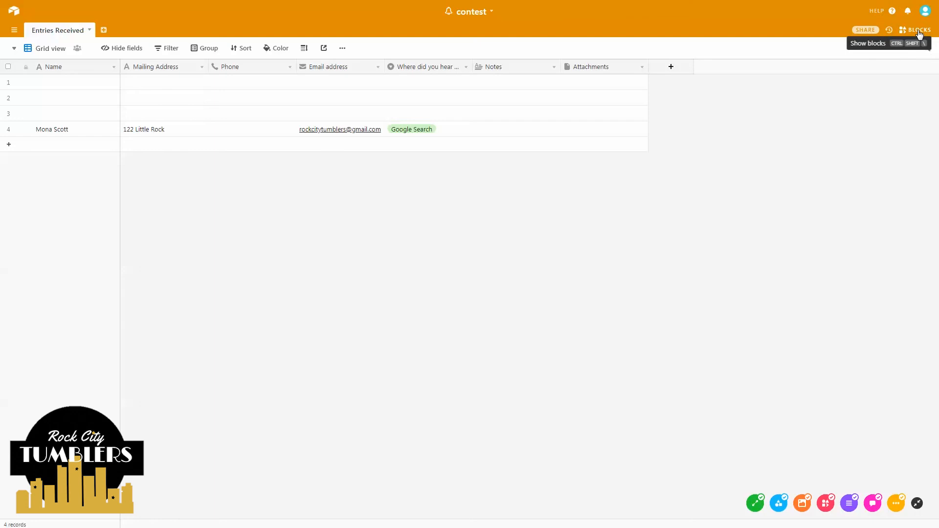
left_click(919, 32)
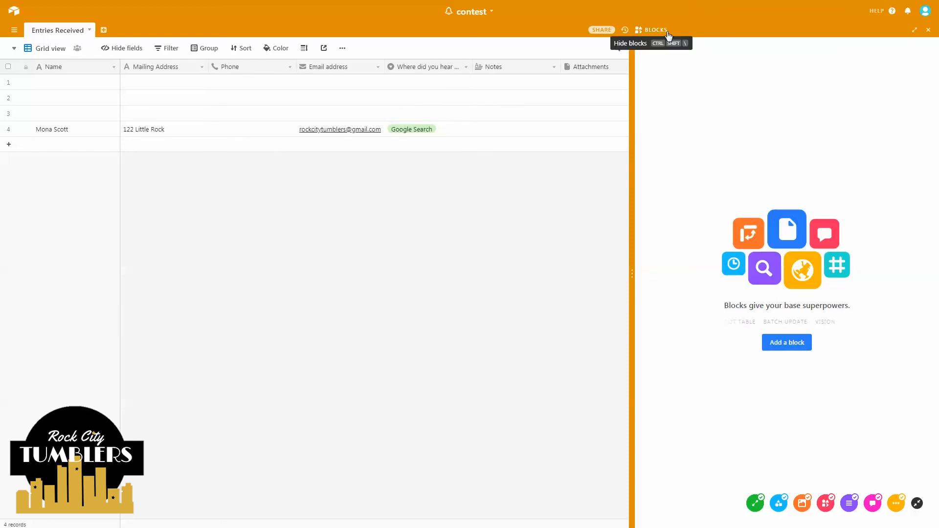
left_click(927, 30)
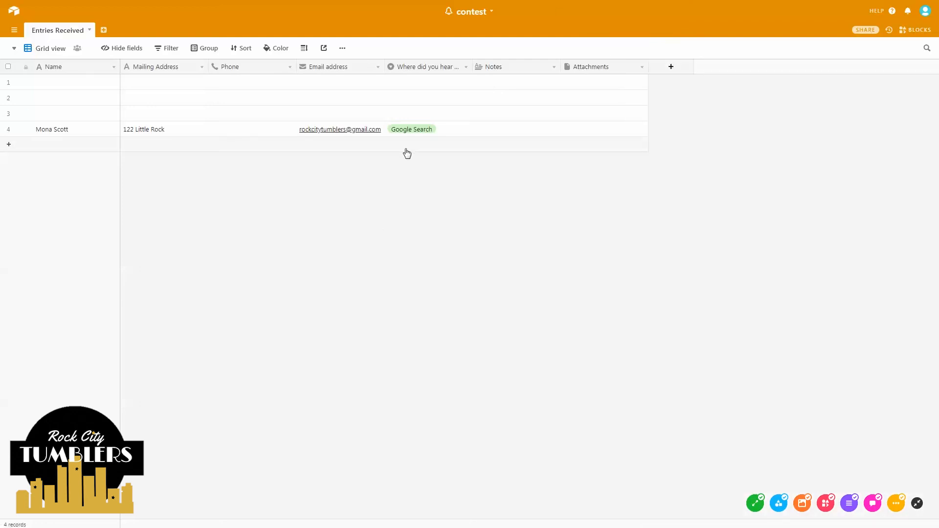